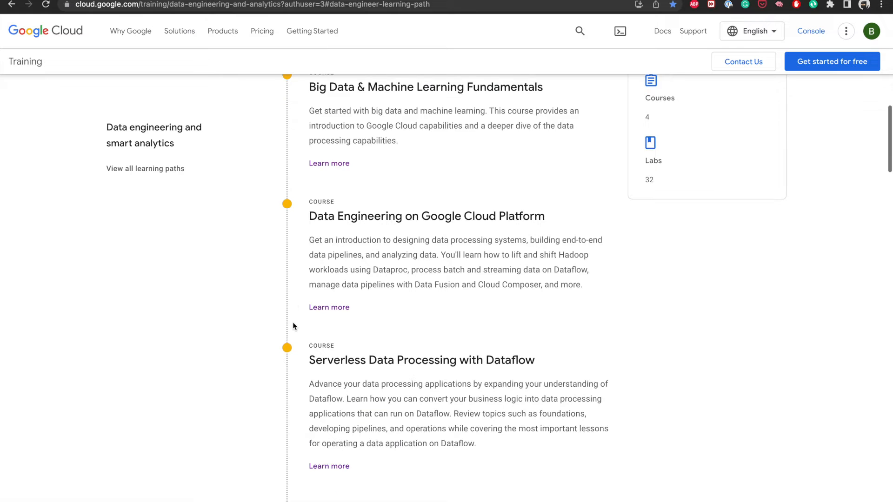
Open the details of the Engineer Data with Google Cloud skill badge from the Data Engineer learning path.
{"action": "scroll", "coordinate": [293, 325], "scroll_direction": "down", "scroll_amount": 3}
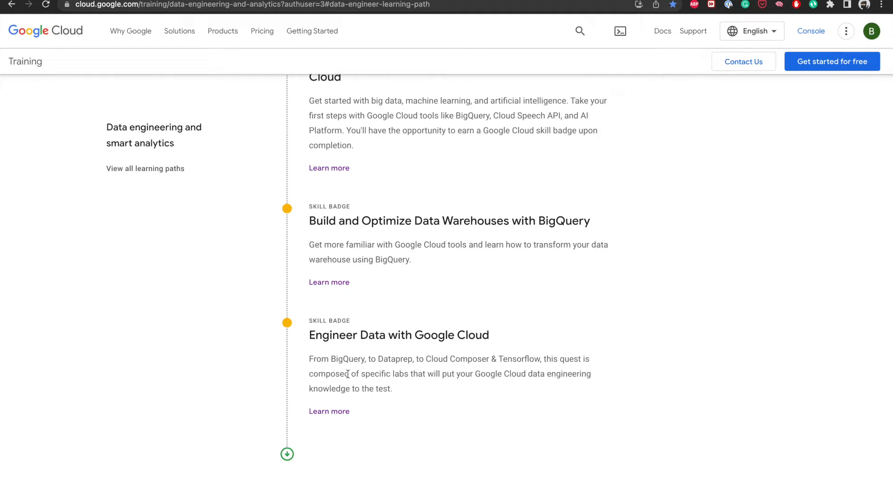
{"action": "scroll", "coordinate": [350, 391], "scroll_direction": "down", "scroll_amount": 1}
{"action": "scroll", "coordinate": [360, 394], "scroll_direction": "down", "scroll_amount": 1}
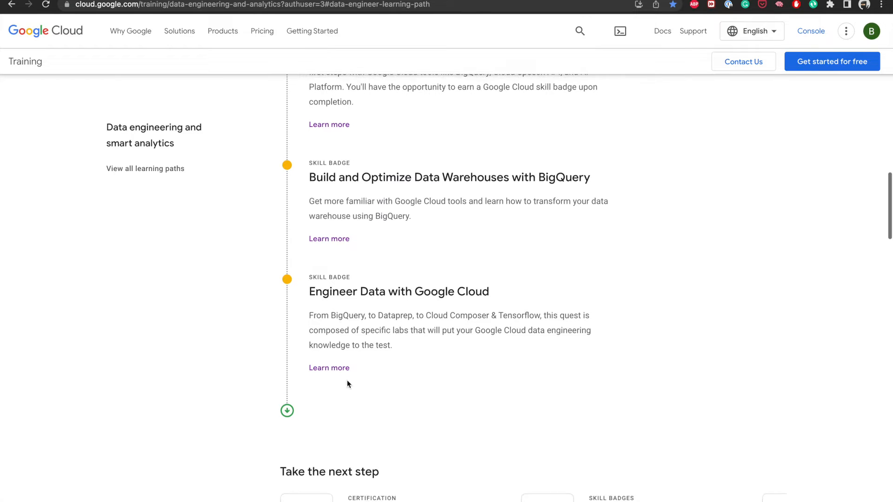
{"action": "left_click", "coordinate": [328, 368]}
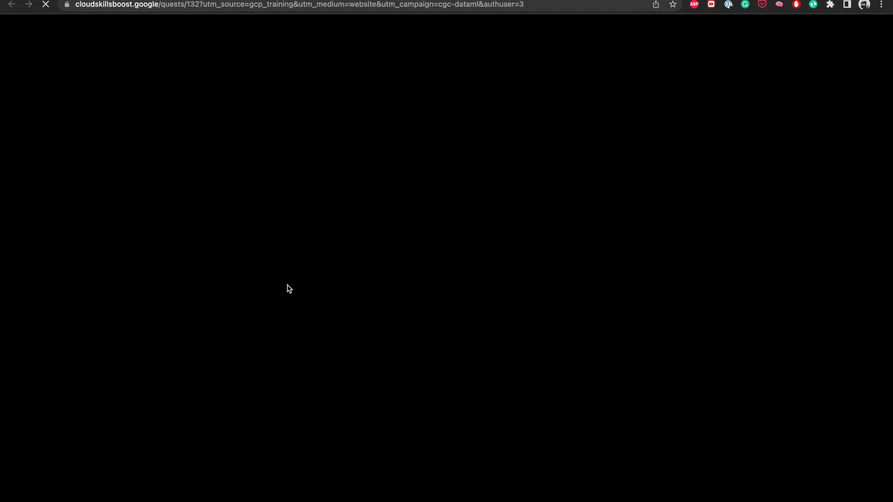
Skim the Engineer Data in Google Cloud quest page, from its introduction through its list of labs.
{"action": "scroll", "coordinate": [253, 418], "scroll_direction": "down", "scroll_amount": 6}
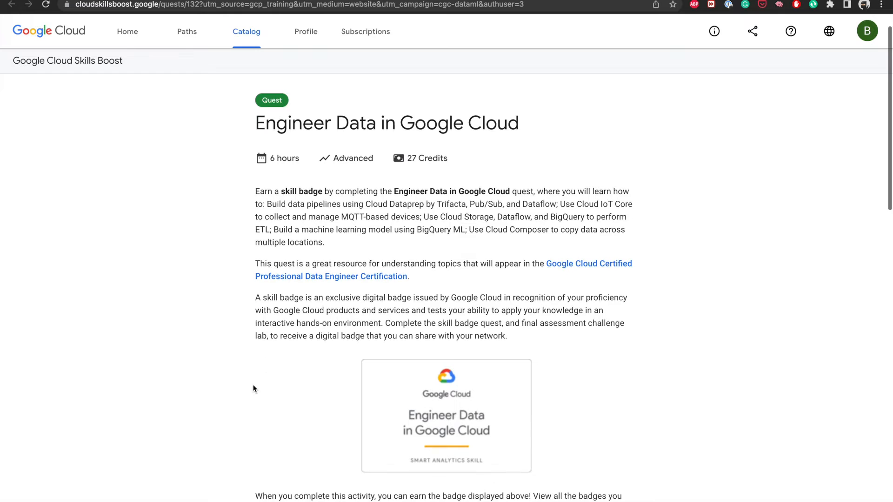
{"action": "scroll", "coordinate": [253, 388], "scroll_direction": "down", "scroll_amount": 4}
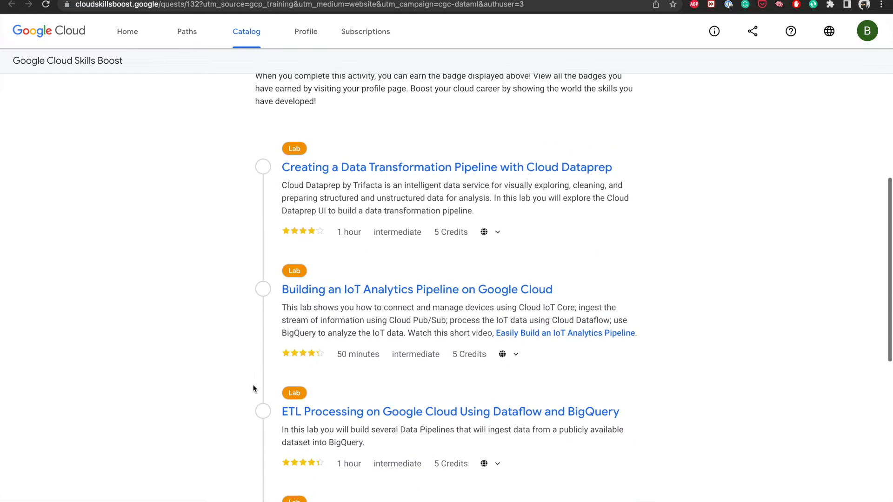
{"action": "scroll", "coordinate": [253, 388], "scroll_direction": "down", "scroll_amount": 1}
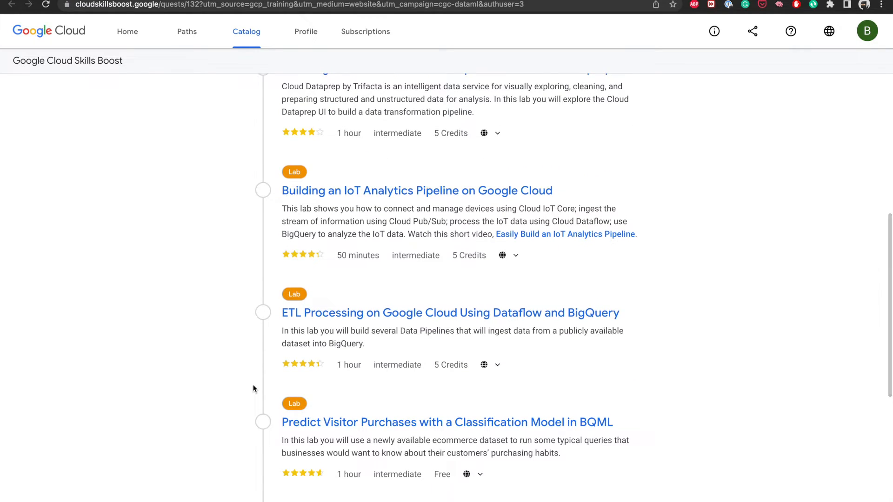
{"action": "scroll", "coordinate": [253, 388], "scroll_direction": "down", "scroll_amount": 3}
{"action": "scroll", "coordinate": [253, 388], "scroll_direction": "up", "scroll_amount": 11}
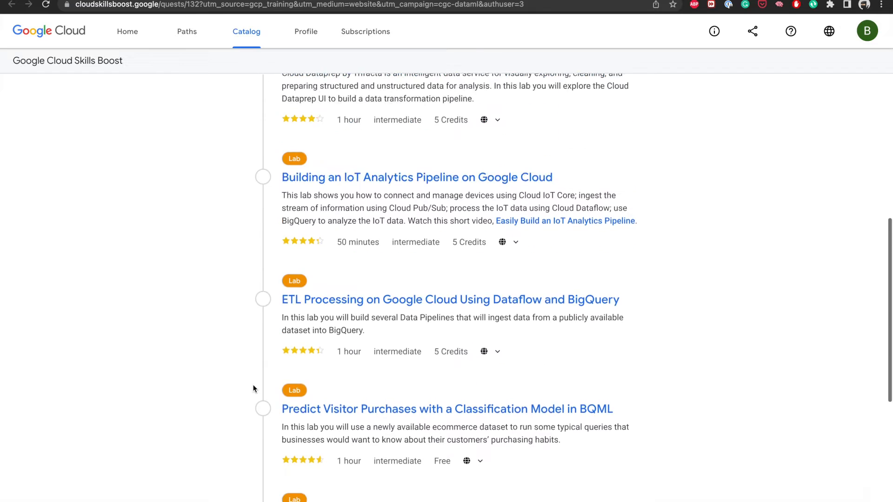
{"action": "scroll", "coordinate": [253, 388], "scroll_direction": "up", "scroll_amount": 3}
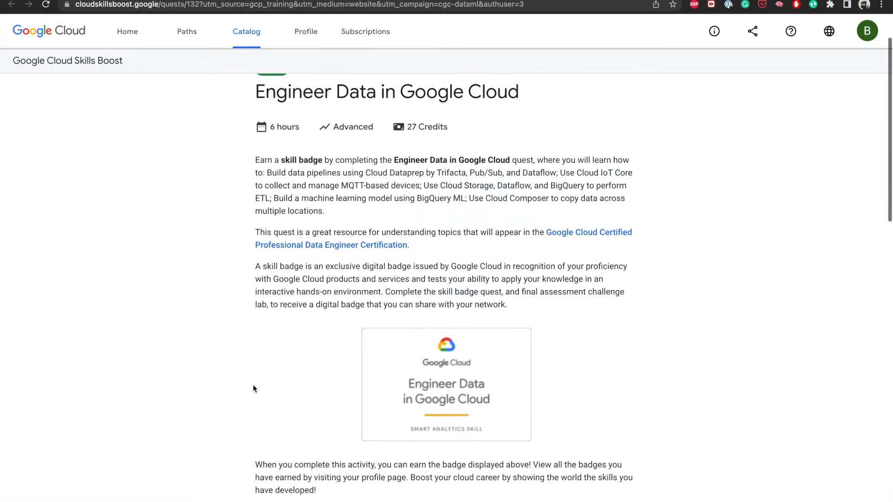
{"action": "scroll", "coordinate": [253, 386], "scroll_direction": "down", "scroll_amount": 1}
{"action": "scroll", "coordinate": [253, 386], "scroll_direction": "up", "scroll_amount": 1}
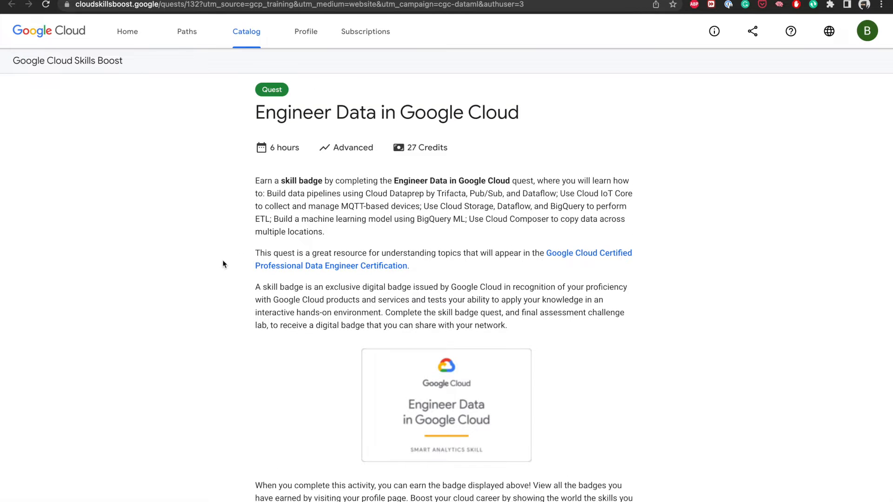
Read the quest's lab descriptions in order, from the Cloud Dataprep pipeline lab to the Challenge Lab.
{"action": "scroll", "coordinate": [223, 264], "scroll_direction": "down", "scroll_amount": 4}
{"action": "scroll", "coordinate": [223, 264], "scroll_direction": "down", "scroll_amount": 2}
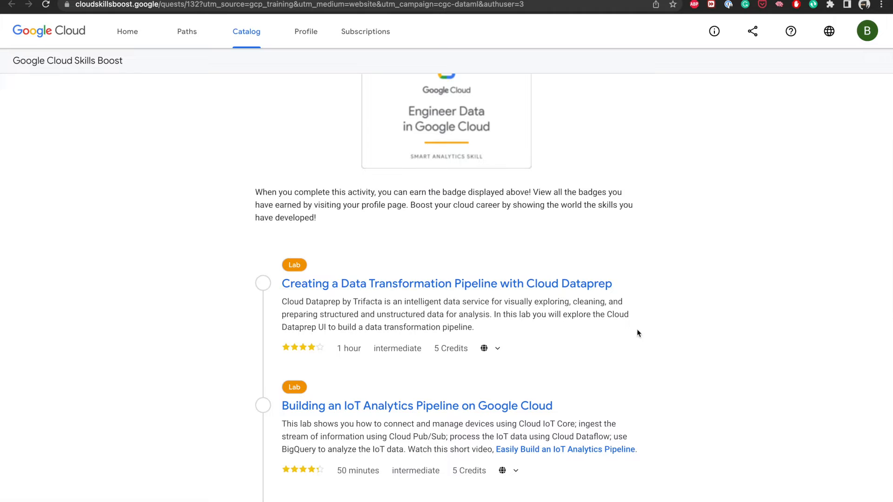
{"action": "scroll", "coordinate": [593, 307], "scroll_direction": "down", "scroll_amount": 2}
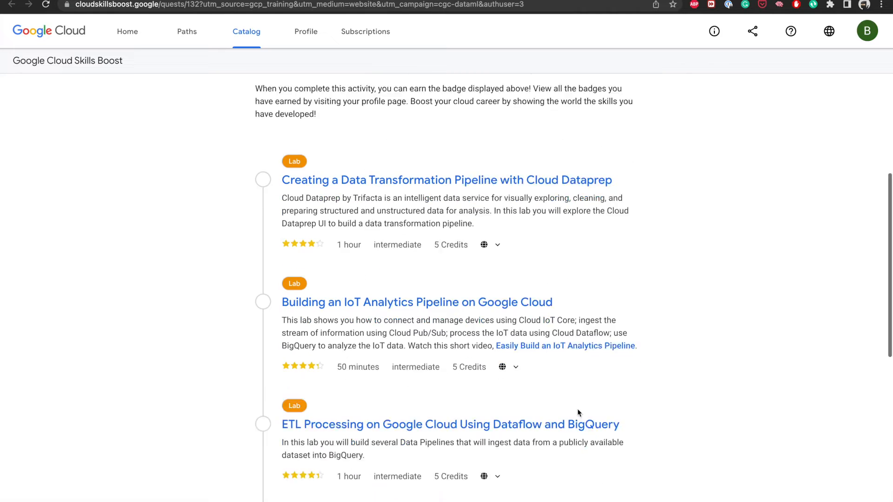
{"action": "scroll", "coordinate": [577, 410], "scroll_direction": "down", "scroll_amount": 1}
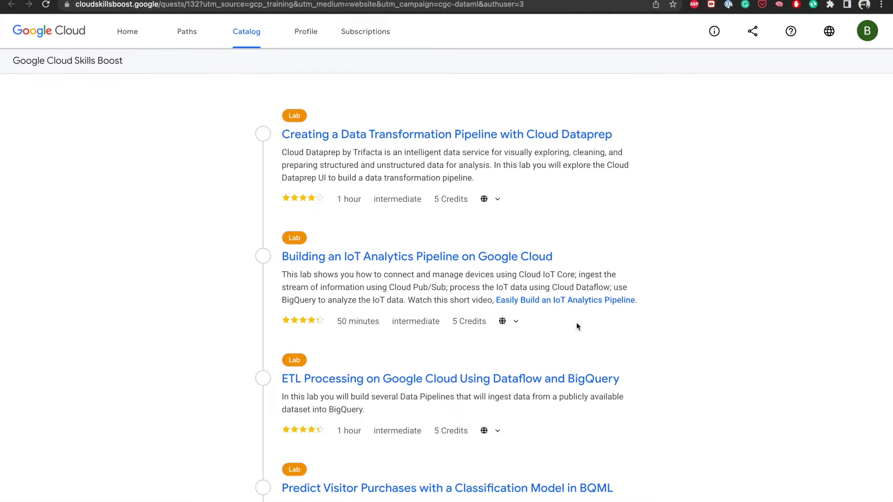
{"action": "scroll", "coordinate": [575, 316], "scroll_direction": "down", "scroll_amount": 2}
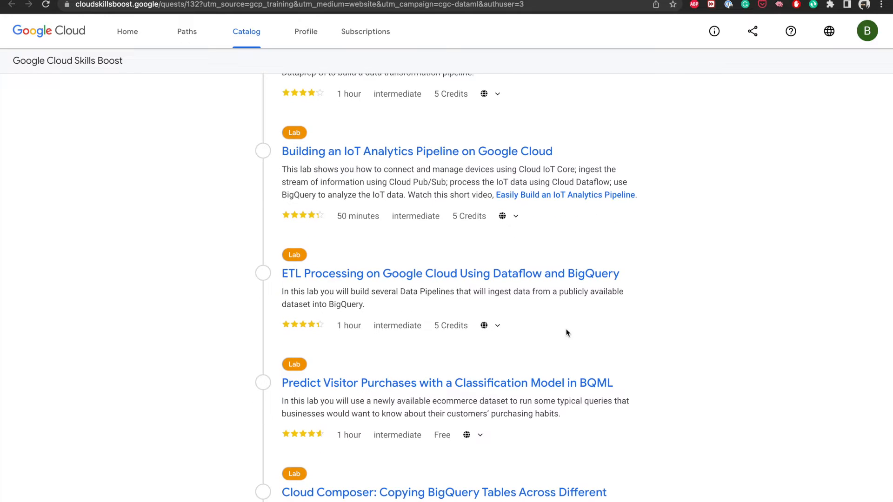
{"action": "scroll", "coordinate": [560, 329], "scroll_direction": "down", "scroll_amount": 1}
{"action": "scroll", "coordinate": [597, 378], "scroll_direction": "down", "scroll_amount": 1}
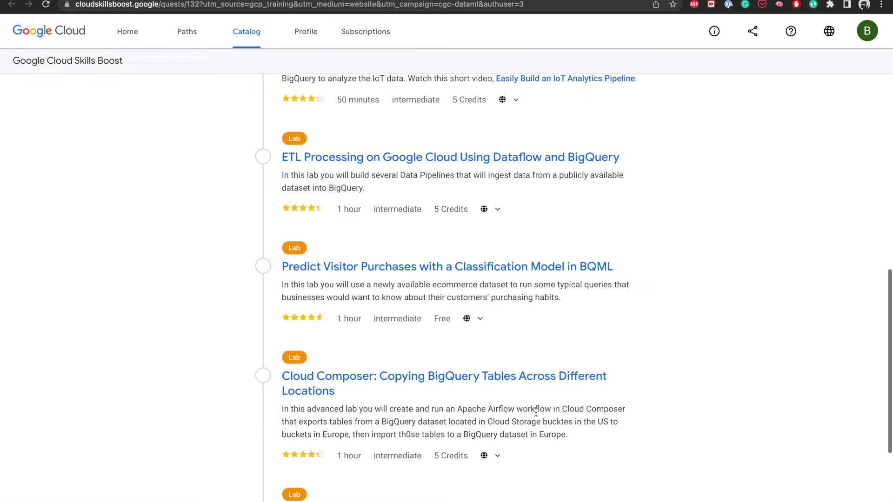
{"action": "scroll", "coordinate": [535, 412], "scroll_direction": "down", "scroll_amount": 1}
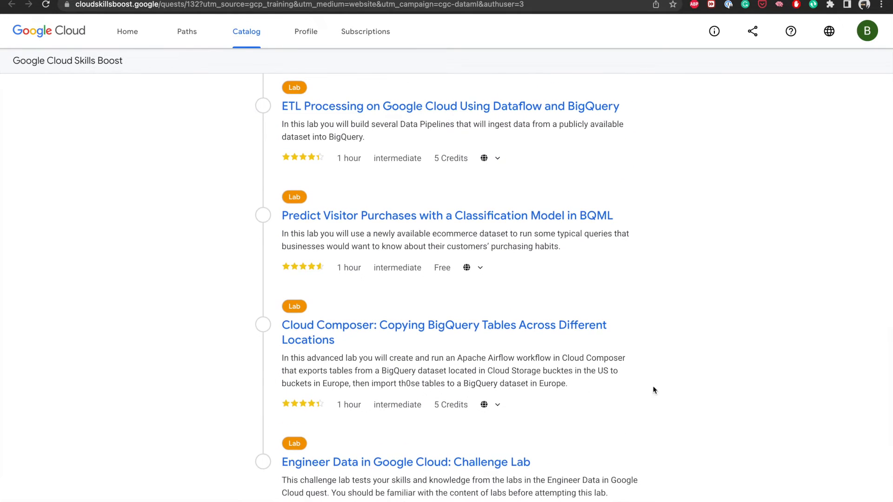
Review the quest's skill badge description, duration, level and credit requirements.
{"action": "scroll", "coordinate": [654, 390], "scroll_direction": "up", "scroll_amount": 9}
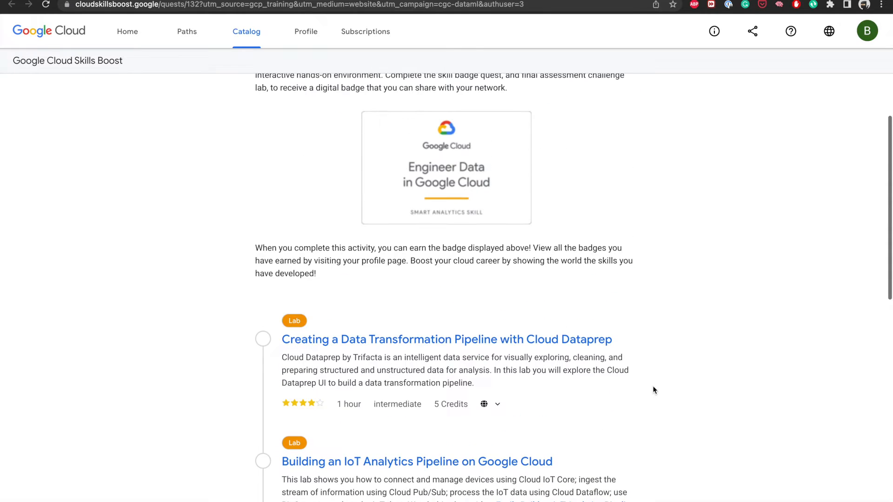
{"action": "scroll", "coordinate": [654, 390], "scroll_direction": "up", "scroll_amount": 2}
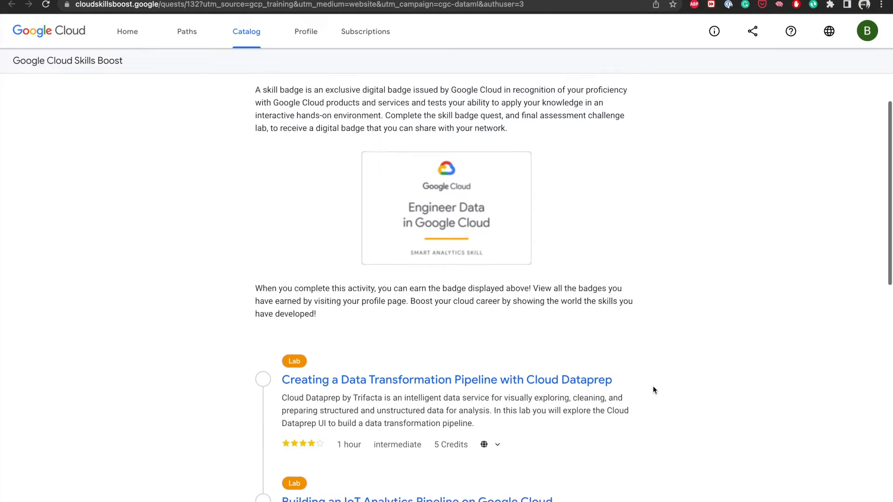
{"action": "scroll", "coordinate": [653, 390], "scroll_direction": "down", "scroll_amount": 1}
{"action": "scroll", "coordinate": [654, 389], "scroll_direction": "up", "scroll_amount": 1}
{"action": "scroll", "coordinate": [653, 389], "scroll_direction": "up", "scroll_amount": 1}
{"action": "scroll", "coordinate": [653, 390], "scroll_direction": "down", "scroll_amount": 1}
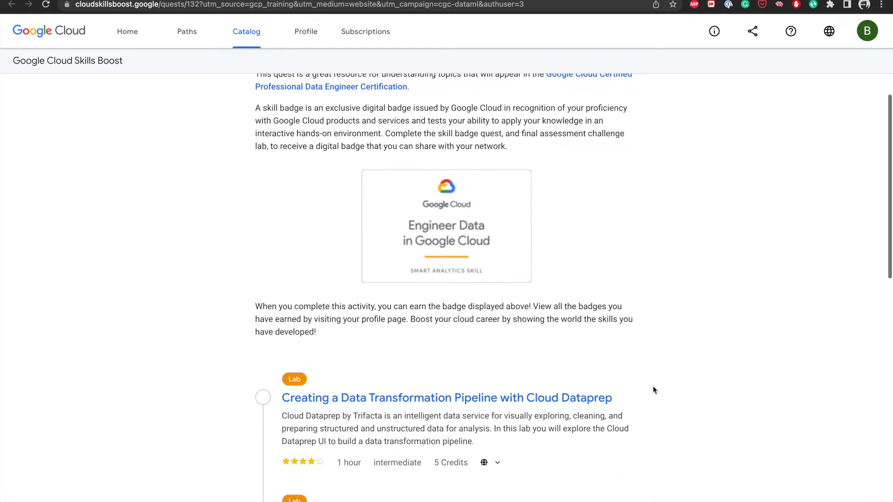
{"action": "scroll", "coordinate": [653, 390], "scroll_direction": "up", "scroll_amount": 1}
{"action": "scroll", "coordinate": [653, 390], "scroll_direction": "up", "scroll_amount": 2}
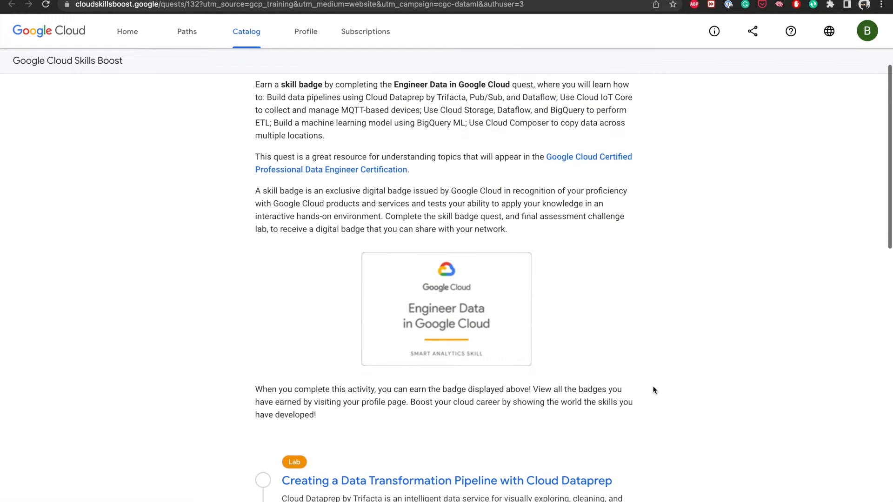
{"action": "scroll", "coordinate": [653, 389], "scroll_direction": "up", "scroll_amount": 2}
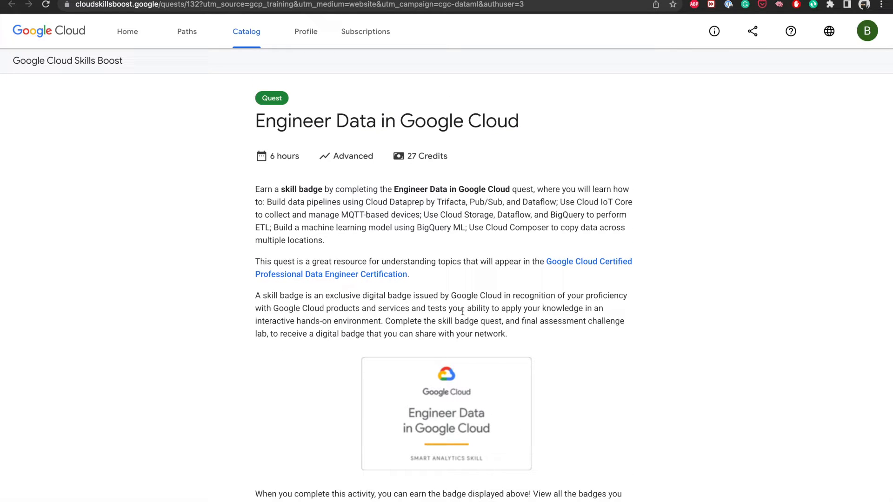
{"action": "scroll", "coordinate": [590, 355], "scroll_direction": "down", "scroll_amount": 2}
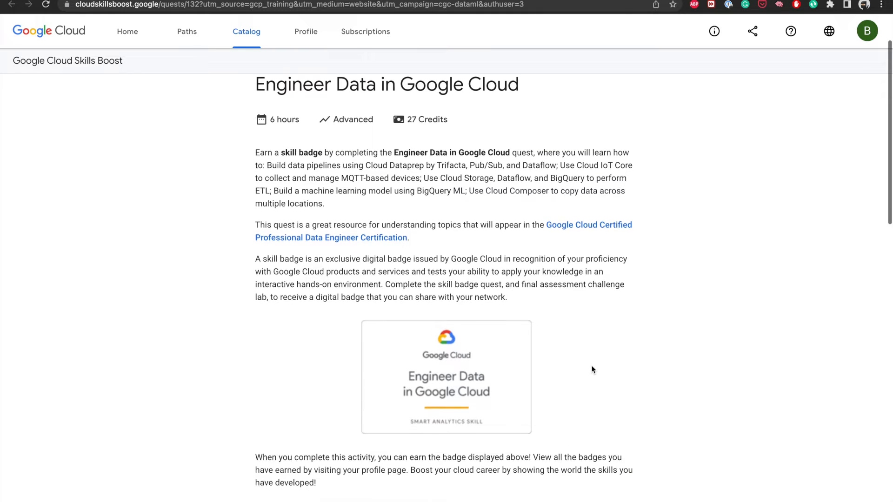
{"action": "scroll", "coordinate": [592, 369], "scroll_direction": "up", "scroll_amount": 1}
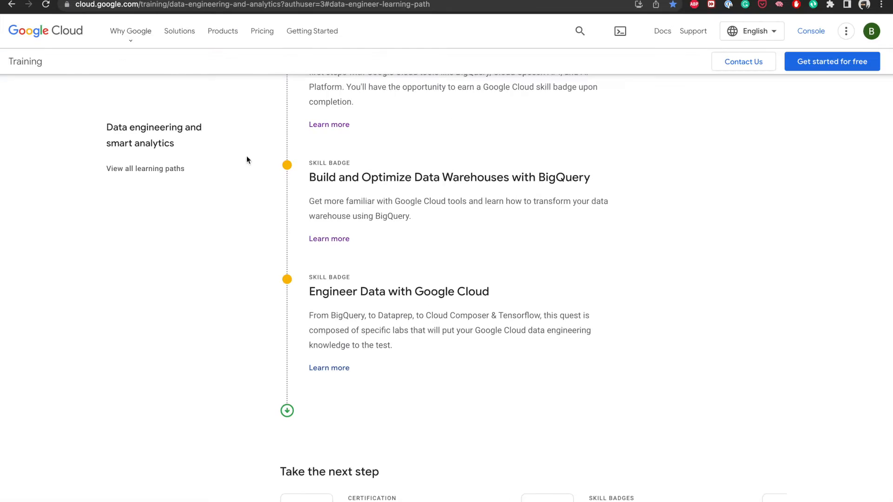
Go back to the data engineering training page and review the overview of the Data Engineer learning path.
{"action": "scroll", "coordinate": [288, 227], "scroll_direction": "up", "scroll_amount": 4}
{"action": "scroll", "coordinate": [287, 227], "scroll_direction": "up", "scroll_amount": 15}
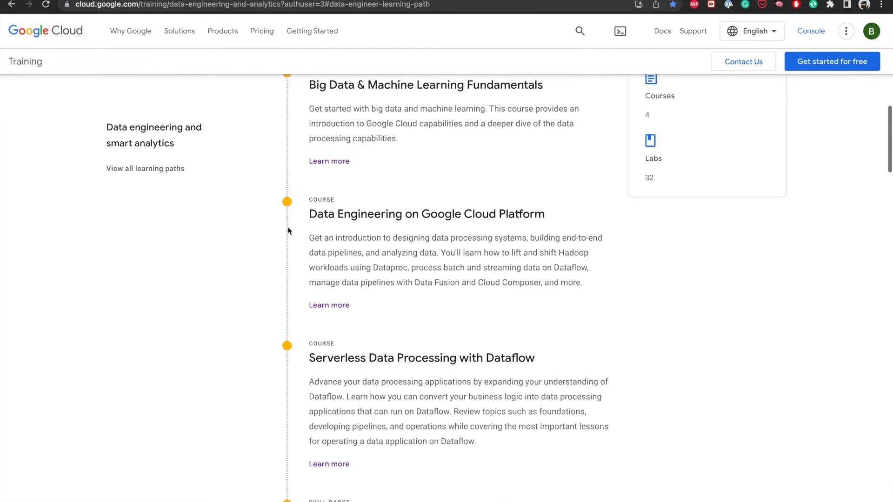
{"action": "scroll", "coordinate": [288, 227], "scroll_direction": "up", "scroll_amount": 1}
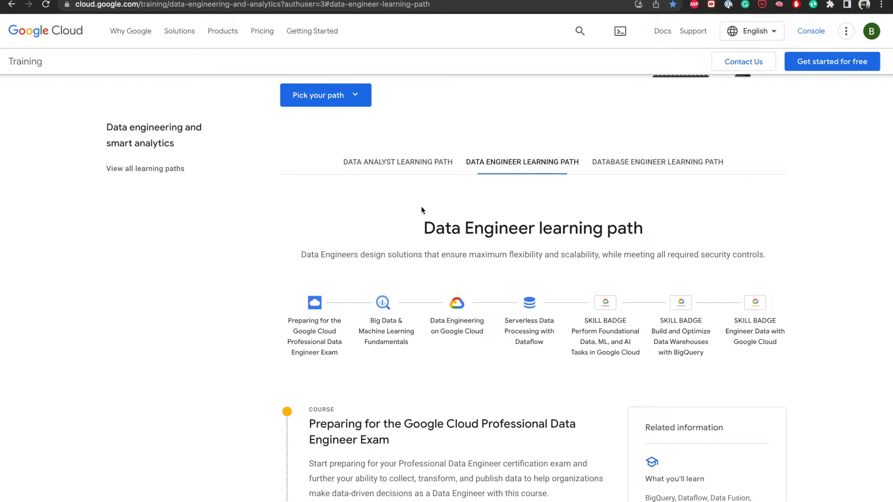
{"action": "scroll", "coordinate": [421, 204], "scroll_direction": "up", "scroll_amount": 1}
{"action": "scroll", "coordinate": [421, 205], "scroll_direction": "up", "scroll_amount": 2}
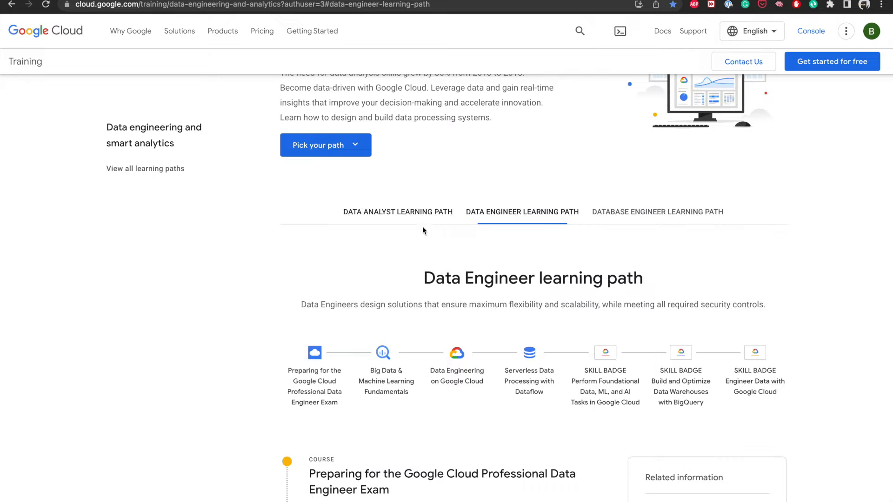
Look at the alternative learning paths, including Database Engineer, and return to the Data Engineer learning path.
{"action": "left_click", "coordinate": [422, 222]}
{"action": "left_click", "coordinate": [524, 211]}
{"action": "scroll", "coordinate": [507, 263], "scroll_direction": "down", "scroll_amount": 1}
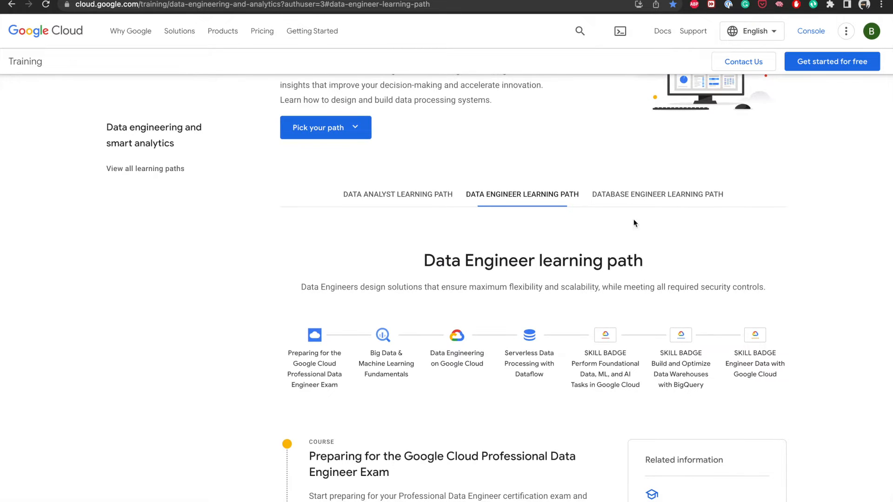
{"action": "left_click", "coordinate": [623, 199]}
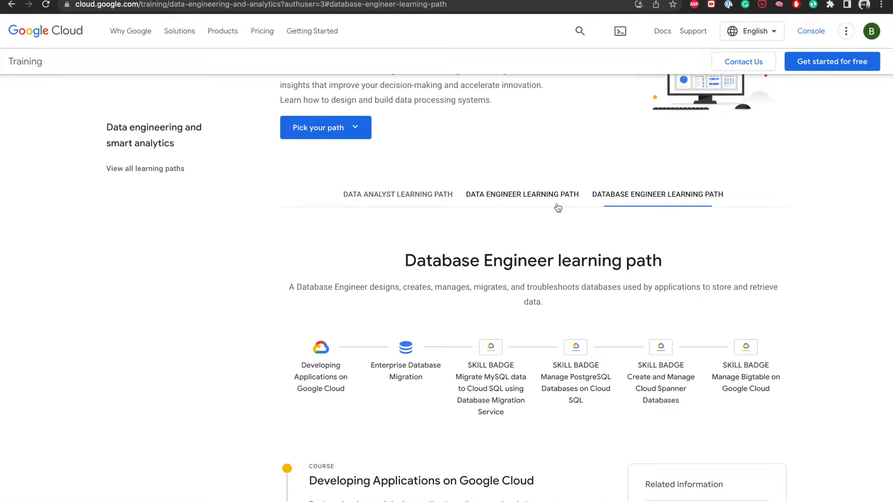
{"action": "left_click", "coordinate": [529, 196]}
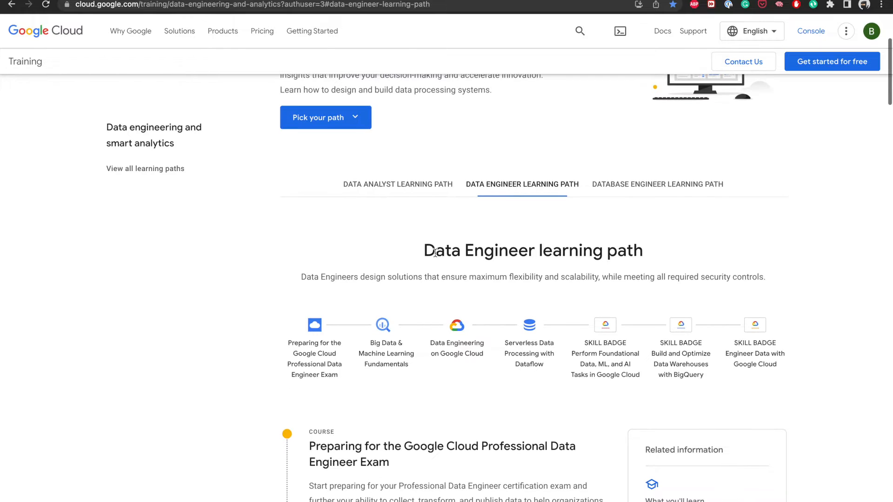
{"action": "scroll", "coordinate": [414, 259], "scroll_direction": "up", "scroll_amount": 1}
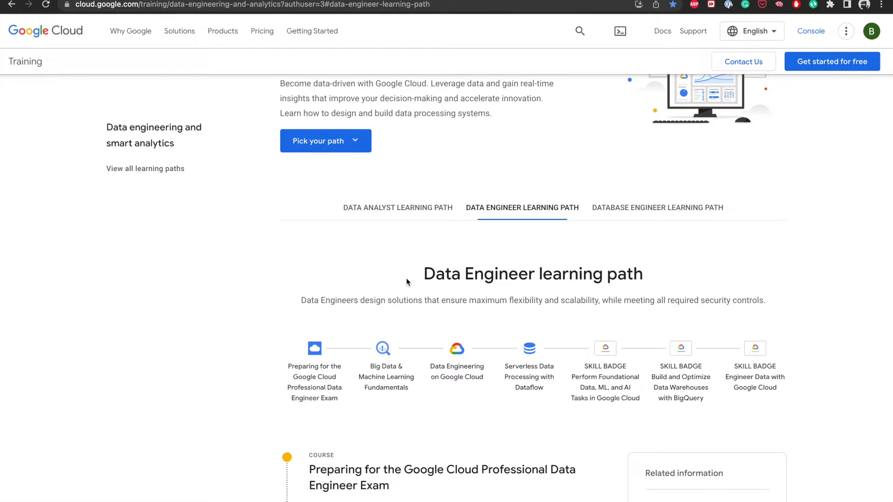
Look through the Data Engineer learning path down to its last skill badge and the suggested next steps.
{"action": "scroll", "coordinate": [406, 281], "scroll_direction": "down", "scroll_amount": 2}
{"action": "scroll", "coordinate": [406, 282], "scroll_direction": "up", "scroll_amount": 1}
{"action": "scroll", "coordinate": [406, 281], "scroll_direction": "down", "scroll_amount": 4}
{"action": "scroll", "coordinate": [406, 281], "scroll_direction": "down", "scroll_amount": 20}
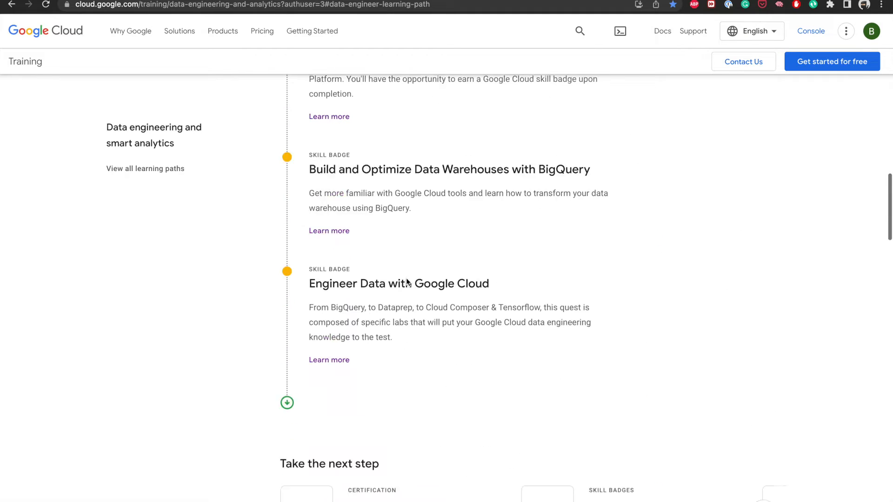
{"action": "scroll", "coordinate": [406, 278], "scroll_direction": "down", "scroll_amount": 1}
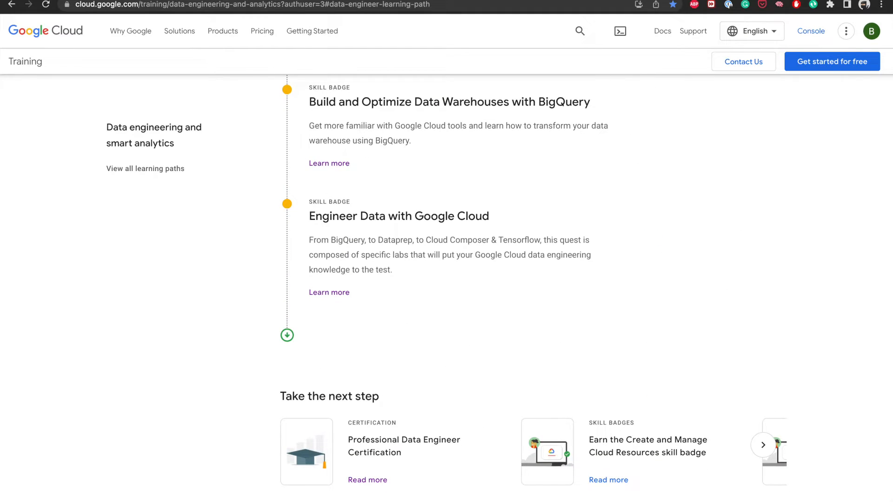
Return to the Engineer Data in Google Cloud quest and open the Creating a Data Transformation Pipeline with Cloud Dataprep lab.
{"action": "key", "text": "ctrl+Tab"}
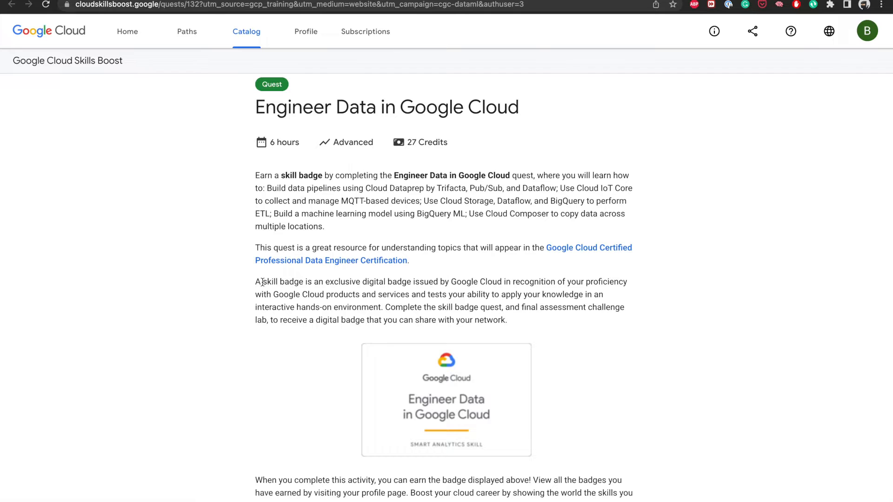
{"action": "scroll", "coordinate": [194, 329], "scroll_direction": "up", "scroll_amount": 1}
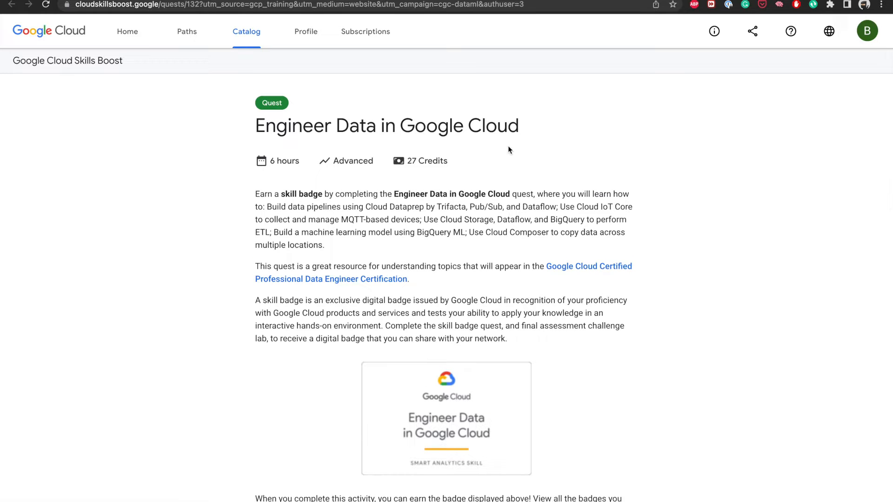
{"action": "scroll", "coordinate": [422, 262], "scroll_direction": "down", "scroll_amount": 7}
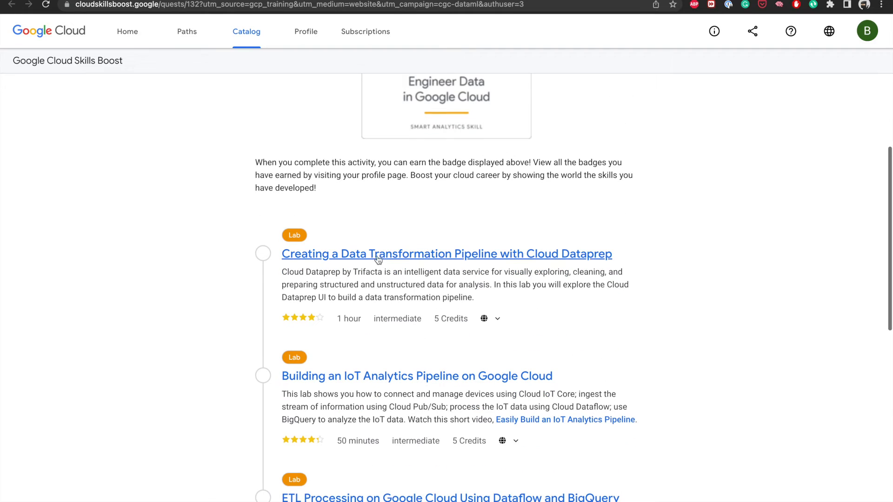
{"action": "left_click", "coordinate": [343, 257]}
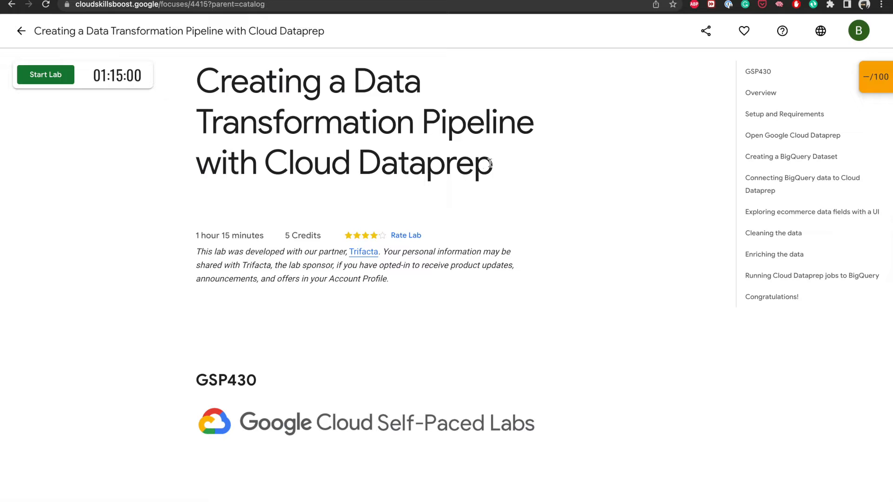
Read the lab's Overview and Objectives sections.
{"action": "scroll", "coordinate": [189, 194], "scroll_direction": "down", "scroll_amount": 1}
{"action": "scroll", "coordinate": [188, 194], "scroll_direction": "up", "scroll_amount": 1}
{"action": "scroll", "coordinate": [159, 256], "scroll_direction": "down", "scroll_amount": 5}
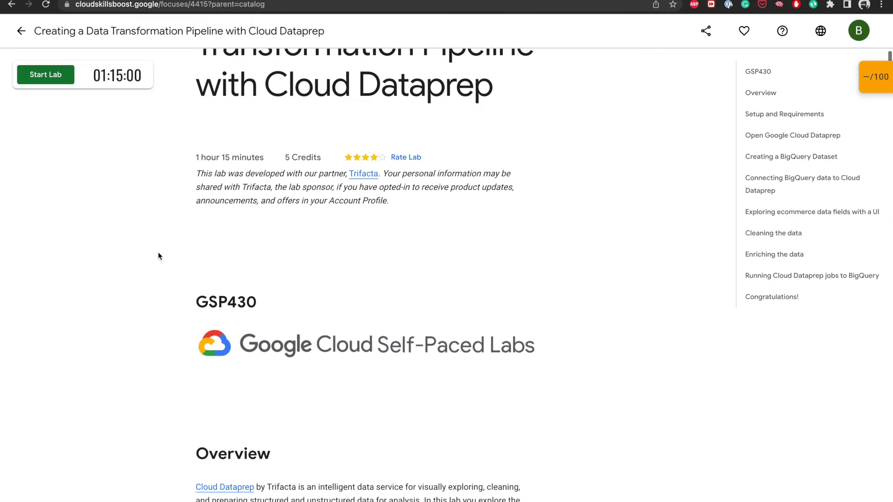
{"action": "scroll", "coordinate": [159, 256], "scroll_direction": "down", "scroll_amount": 5}
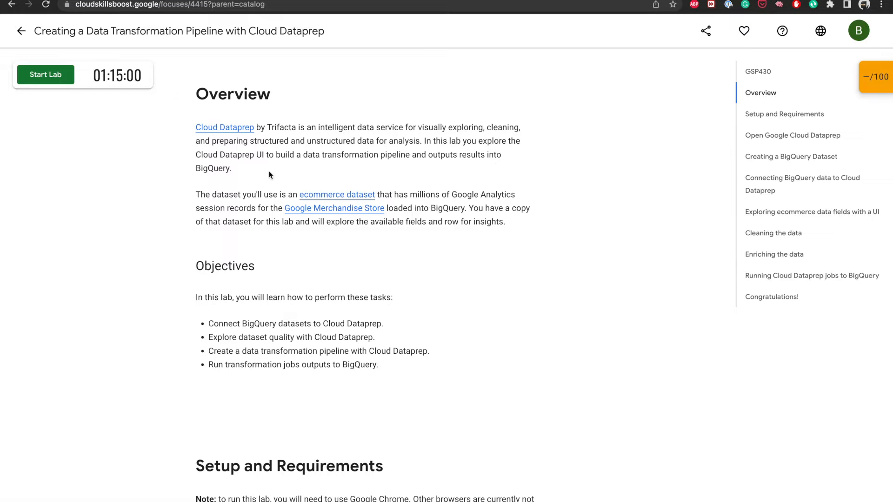
{"action": "scroll", "coordinate": [156, 223], "scroll_direction": "down", "scroll_amount": 1}
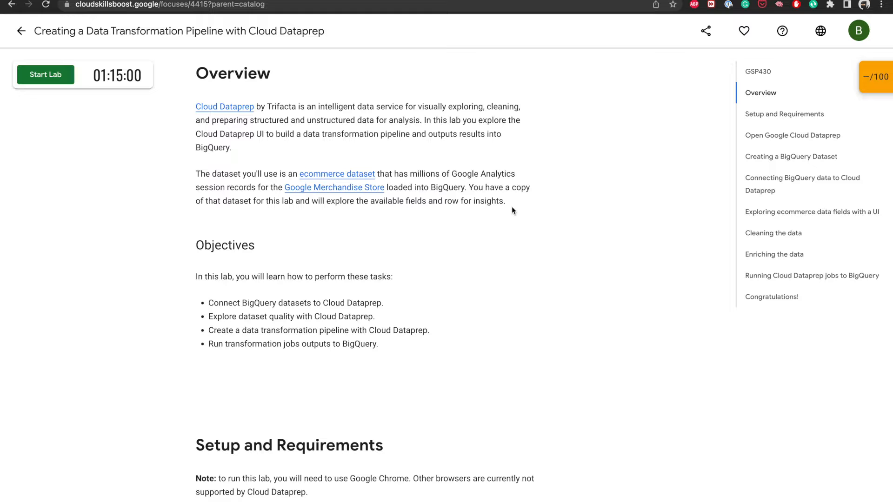
{"action": "scroll", "coordinate": [423, 271], "scroll_direction": "down", "scroll_amount": 1}
{"action": "scroll", "coordinate": [423, 273], "scroll_direction": "down", "scroll_amount": 1}
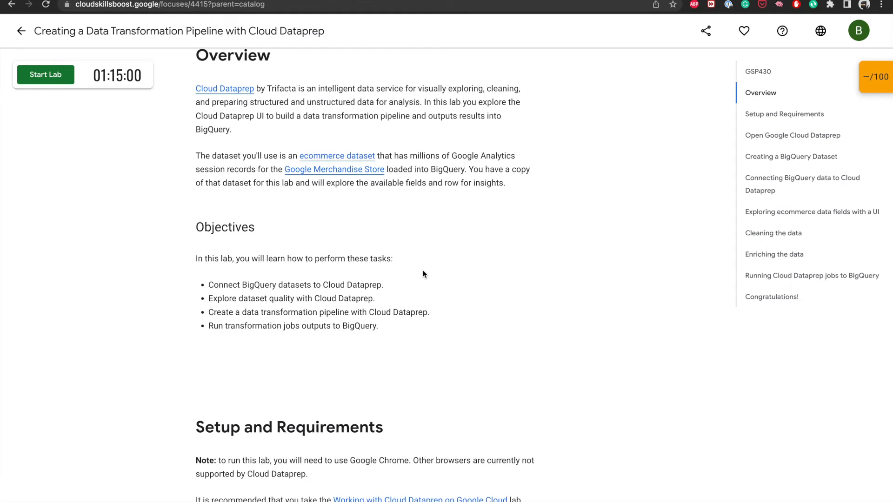
{"action": "scroll", "coordinate": [423, 273], "scroll_direction": "down", "scroll_amount": 2}
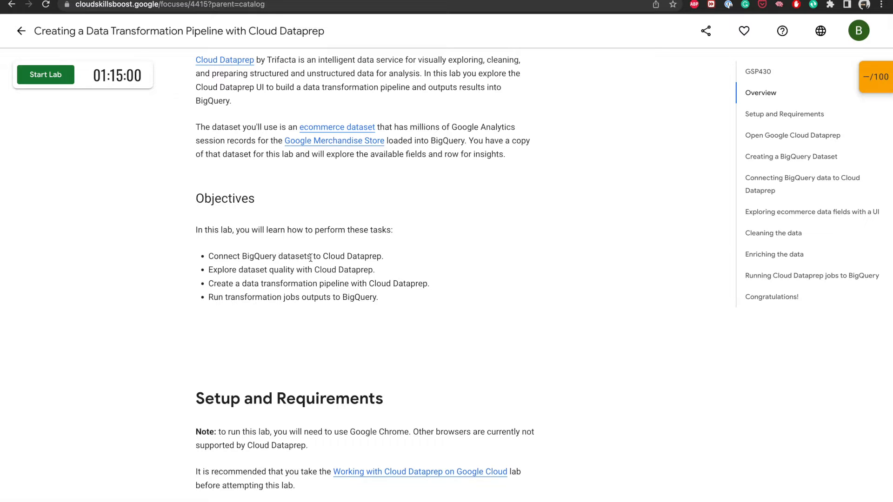
{"action": "scroll", "coordinate": [380, 267], "scroll_direction": "down", "scroll_amount": 1}
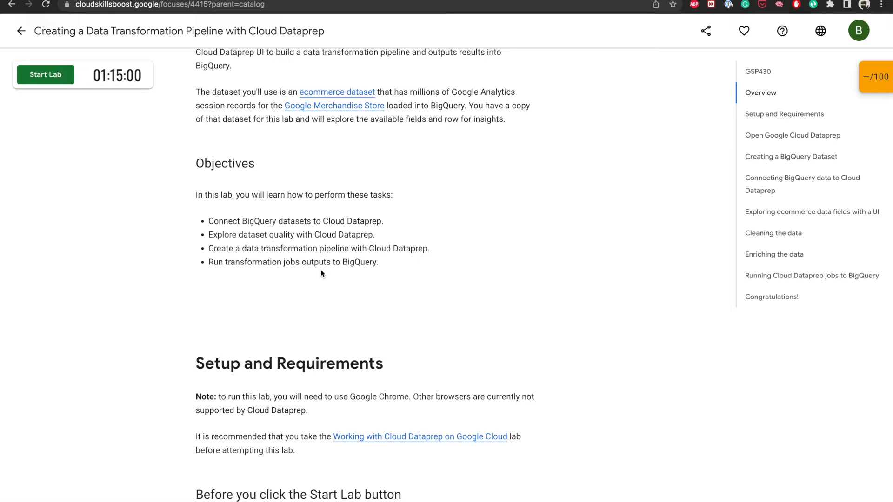
{"action": "scroll", "coordinate": [401, 274], "scroll_direction": "down", "scroll_amount": 4}
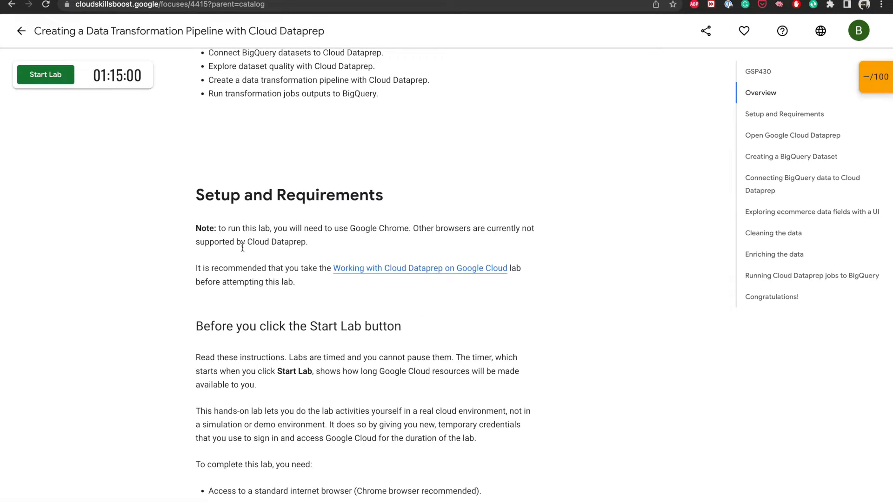
Look through the Setup and Requirements section as far as the Open Google Cloud Dataprep instructions.
{"action": "scroll", "coordinate": [231, 251], "scroll_direction": "down", "scroll_amount": 3}
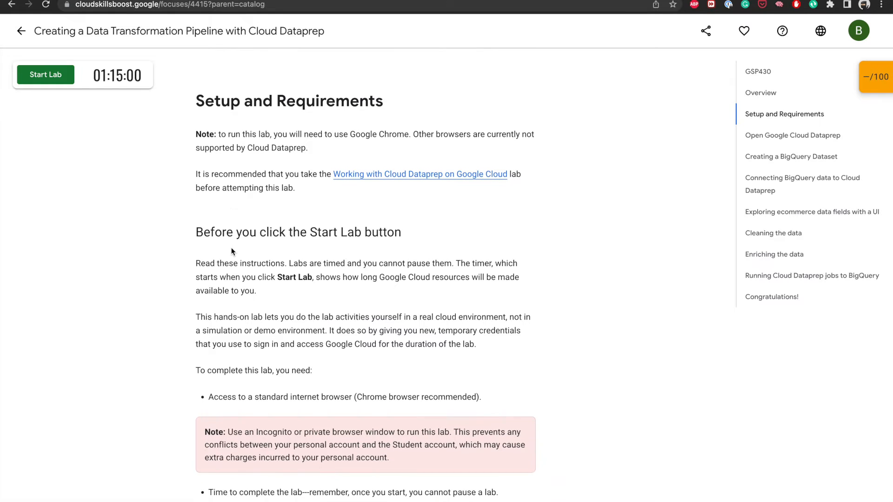
{"action": "scroll", "coordinate": [231, 251], "scroll_direction": "down", "scroll_amount": 1}
{"action": "scroll", "coordinate": [231, 251], "scroll_direction": "up", "scroll_amount": 1}
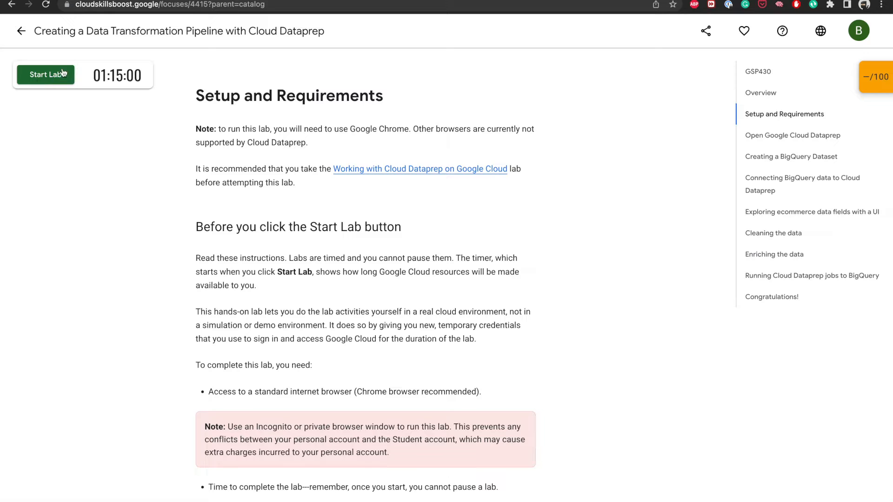
{"action": "left_click", "coordinate": [50, 77]}
{"action": "scroll", "coordinate": [131, 245], "scroll_direction": "down", "scroll_amount": 3}
{"action": "scroll", "coordinate": [131, 245], "scroll_direction": "up", "scroll_amount": 1}
{"action": "scroll", "coordinate": [131, 245], "scroll_direction": "down", "scroll_amount": 6}
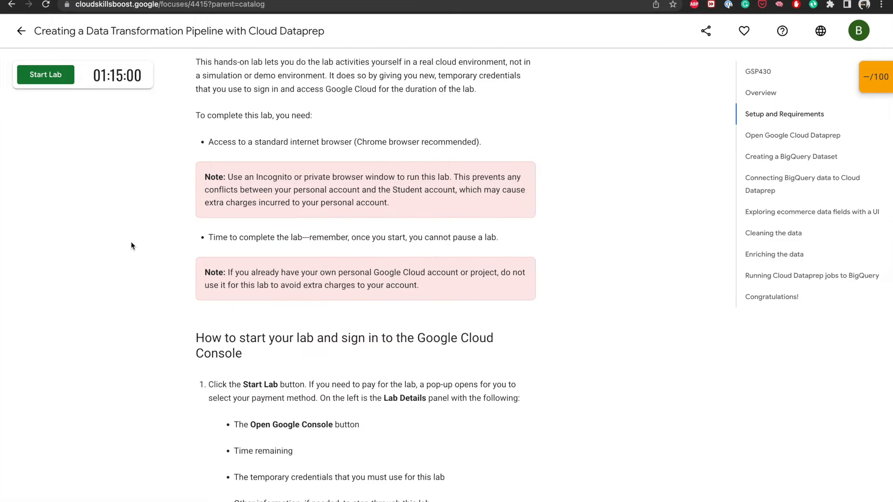
{"action": "scroll", "coordinate": [131, 245], "scroll_direction": "down", "scroll_amount": 20}
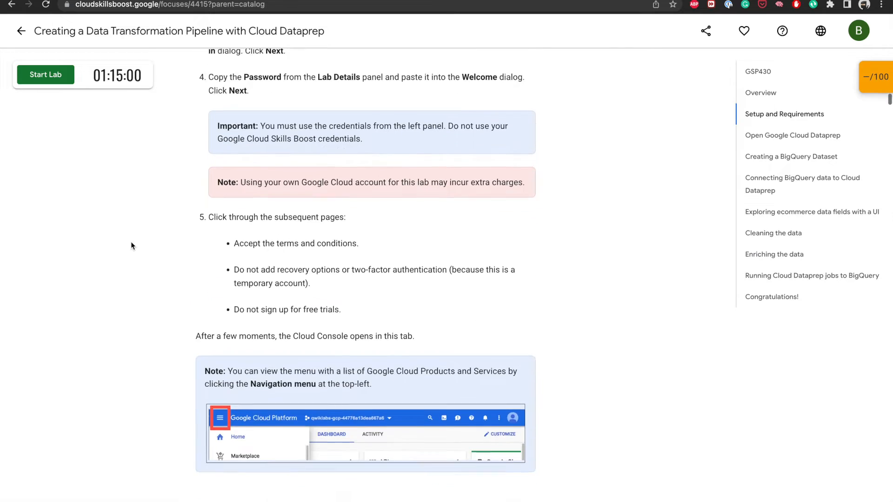
{"action": "scroll", "coordinate": [132, 245], "scroll_direction": "down", "scroll_amount": 3}
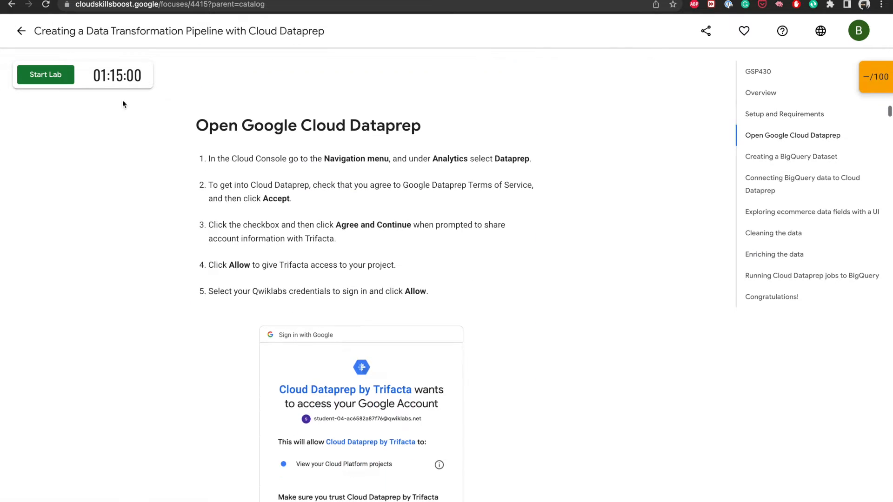
Start the lab and open the Google Console in an incognito window.
{"action": "left_click", "coordinate": [45, 79]}
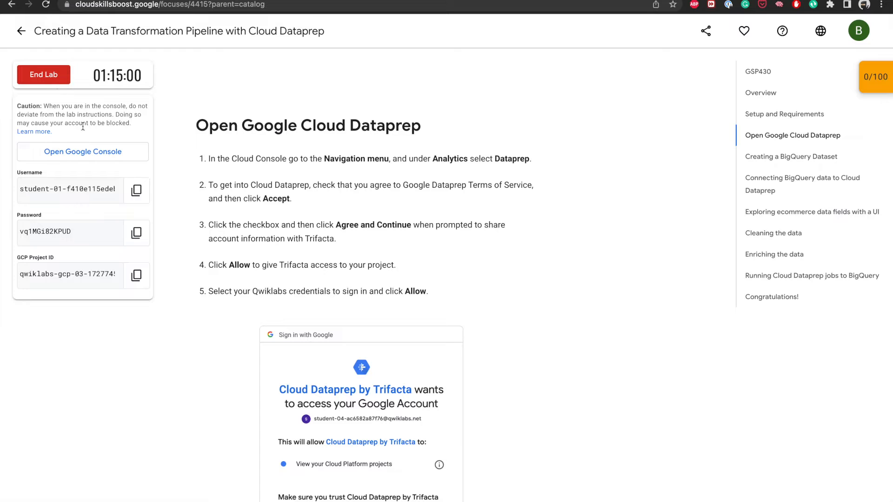
{"action": "right_click", "coordinate": [104, 154]}
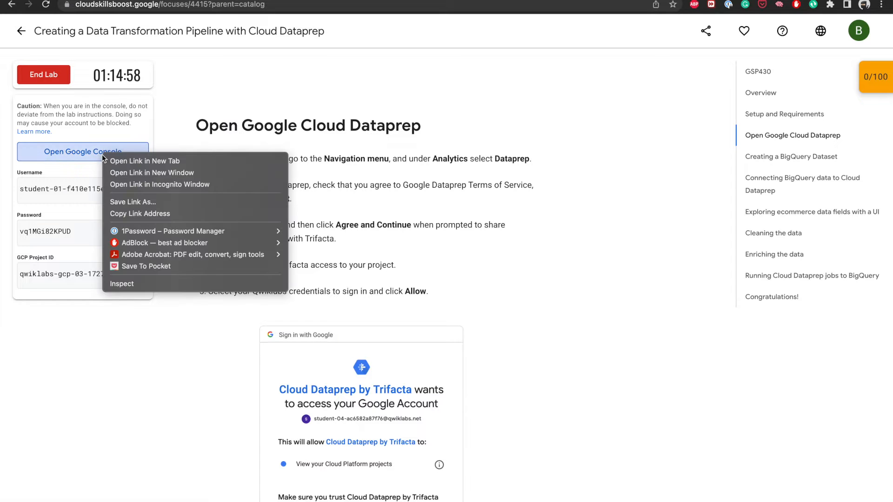
{"action": "left_click", "coordinate": [137, 184]}
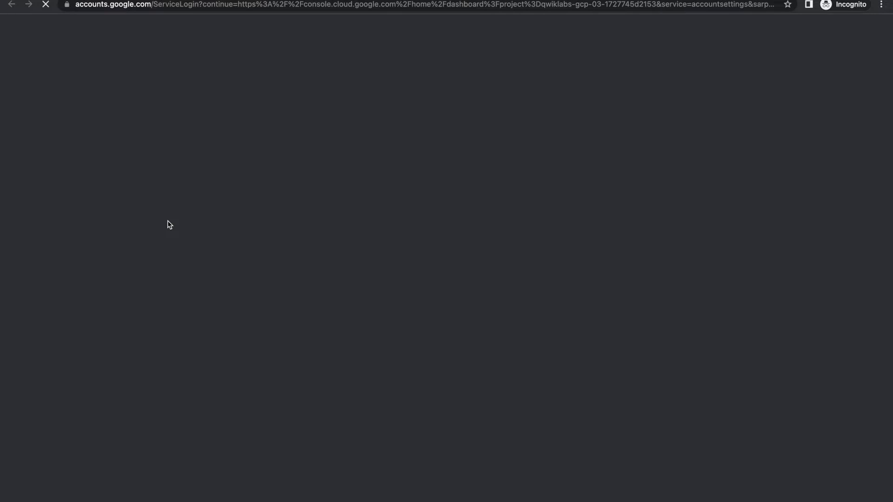
Sign in to the Google account with the lab's temporary username and password.
{"action": "key", "text": "super+v"}
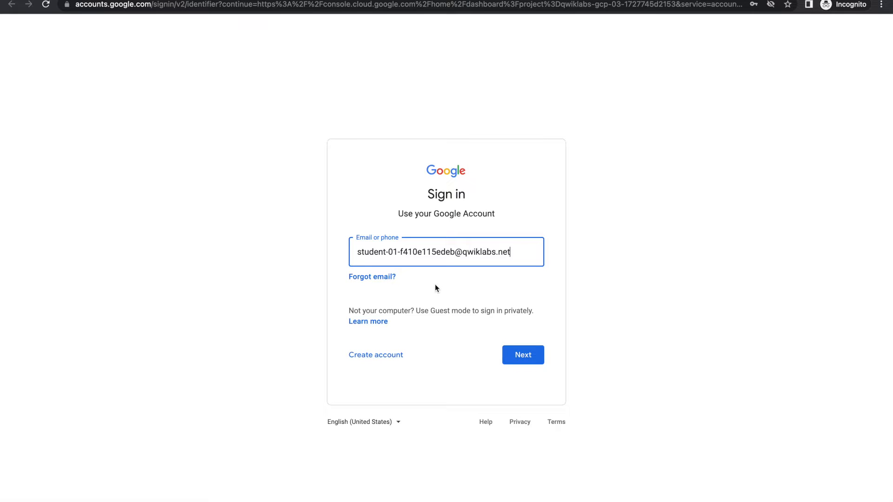
{"action": "left_click", "coordinate": [524, 358]}
{"action": "key", "text": "ctrl+Left"}
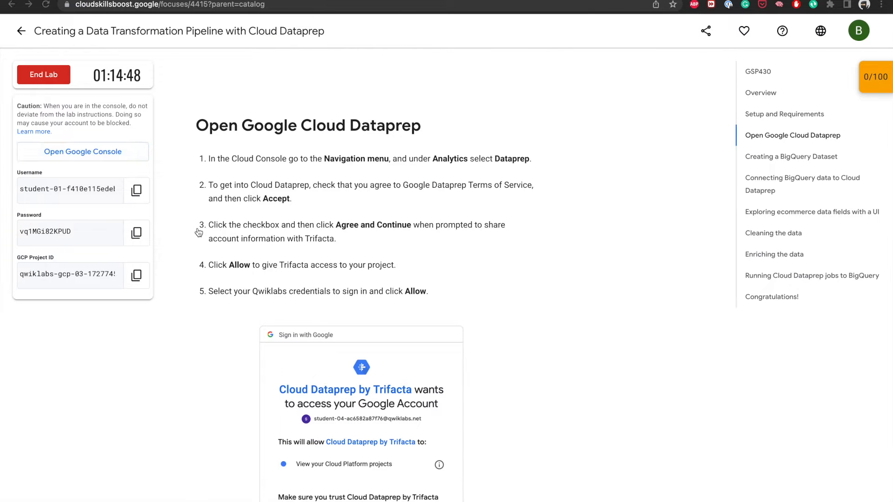
{"action": "left_click", "coordinate": [137, 233]}
{"action": "key", "text": "ctrl+Right"}
{"action": "left_click", "coordinate": [444, 265]}
{"action": "key", "text": "super+v"}
{"action": "left_click", "coordinate": [529, 333]}
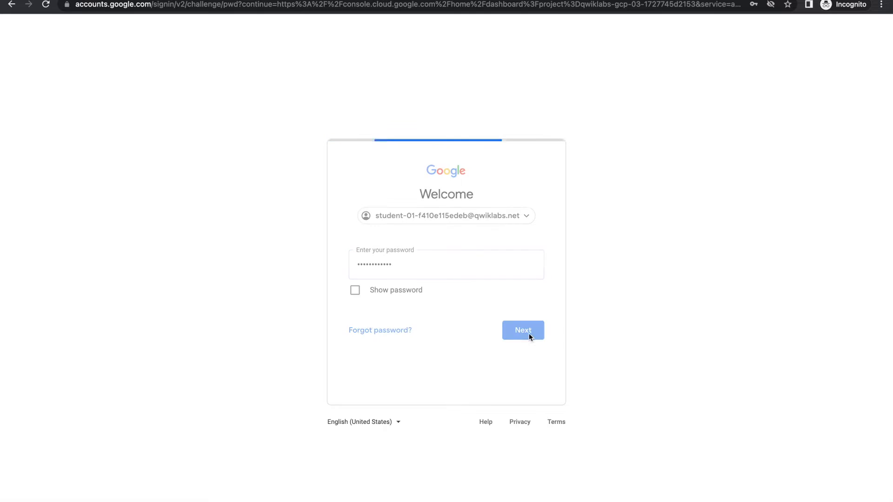
{"action": "left_click", "coordinate": [405, 315]}
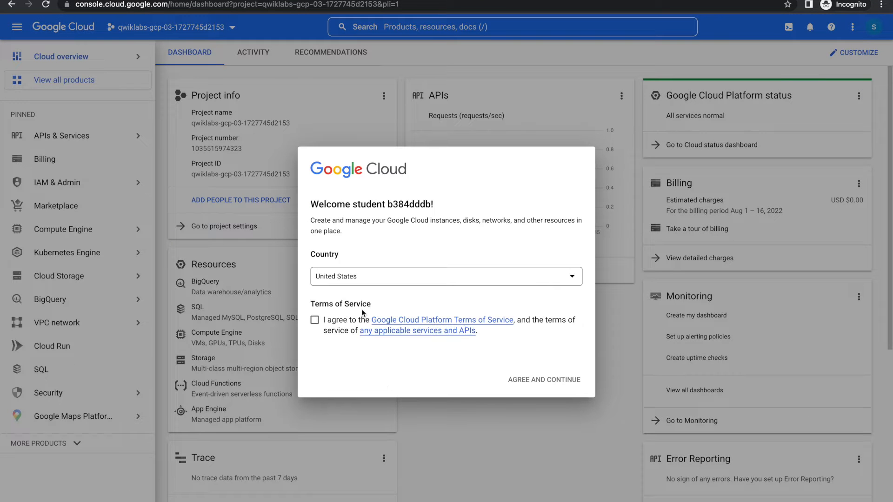
Agree to the Google Cloud Platform Terms of Service and dismiss the support tools tip.
{"action": "left_click", "coordinate": [315, 320]}
{"action": "left_click", "coordinate": [558, 379]}
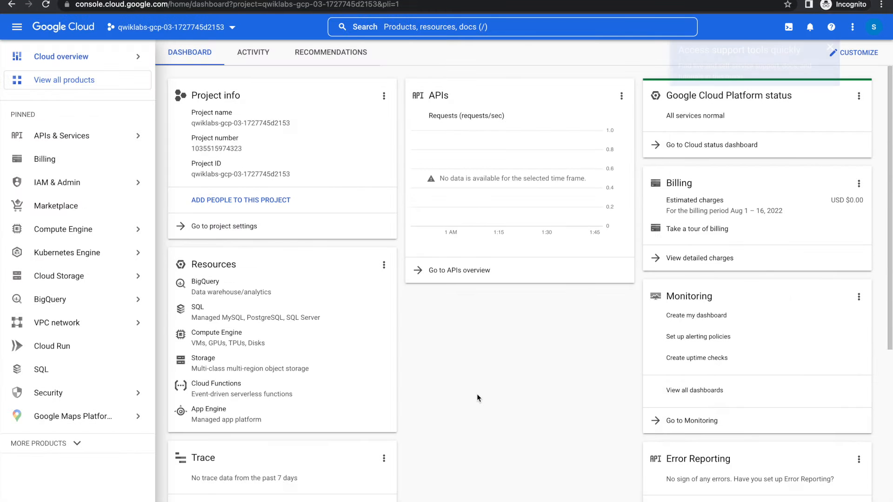
{"action": "left_click", "coordinate": [830, 50]}
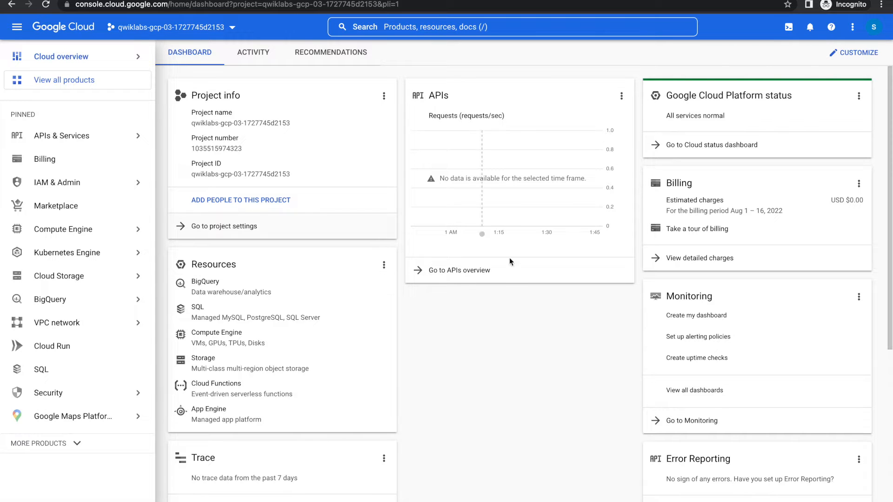
Return to the lab page and read the steps for opening Google Cloud Dataprep.
{"action": "key", "text": "ctrl+Left"}
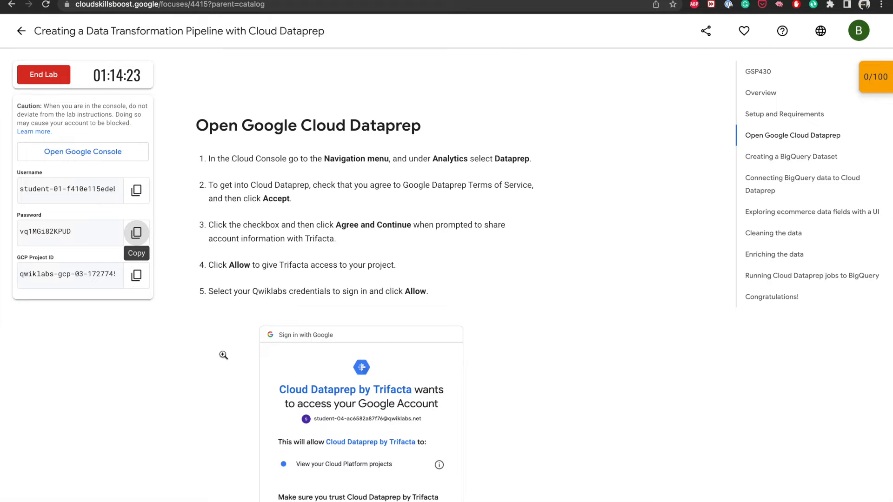
{"action": "scroll", "coordinate": [224, 355], "scroll_direction": "down", "scroll_amount": 1}
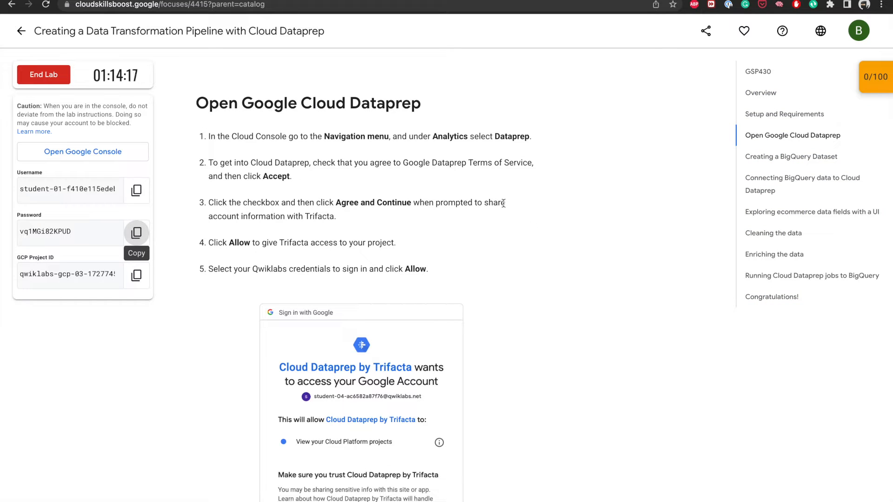
{"action": "left_click", "coordinate": [193, 143]}
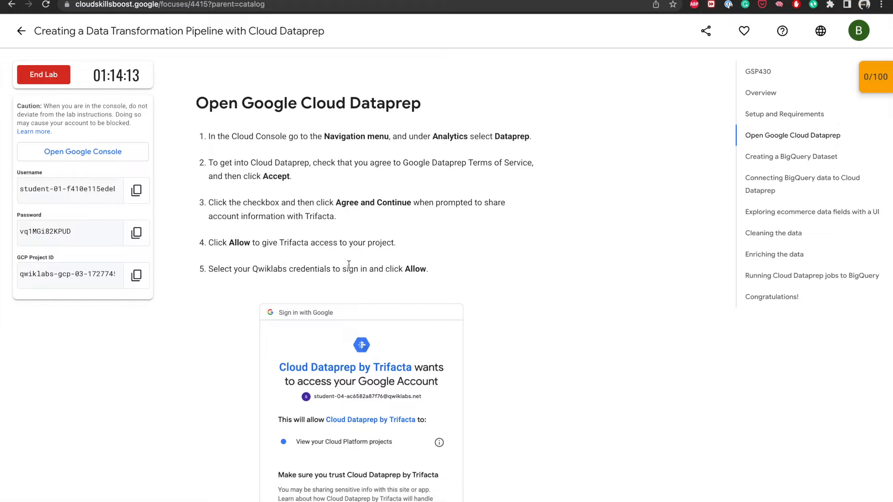
{"action": "scroll", "coordinate": [437, 293], "scroll_direction": "down", "scroll_amount": 1}
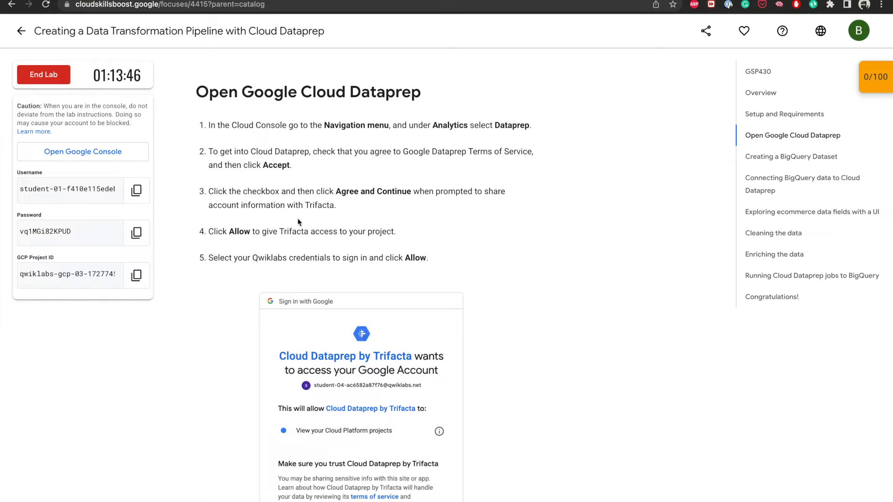
{"action": "scroll", "coordinate": [280, 236], "scroll_direction": "down", "scroll_amount": 1}
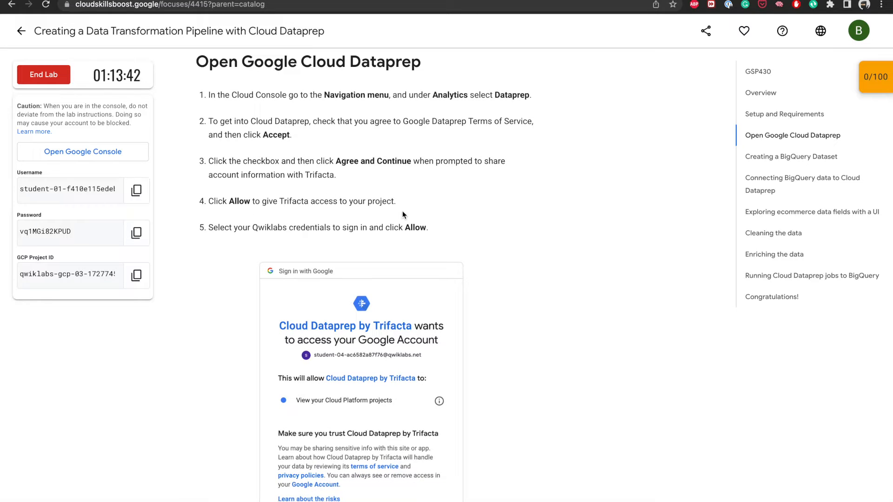
{"action": "scroll", "coordinate": [271, 231], "scroll_direction": "down", "scroll_amount": 1}
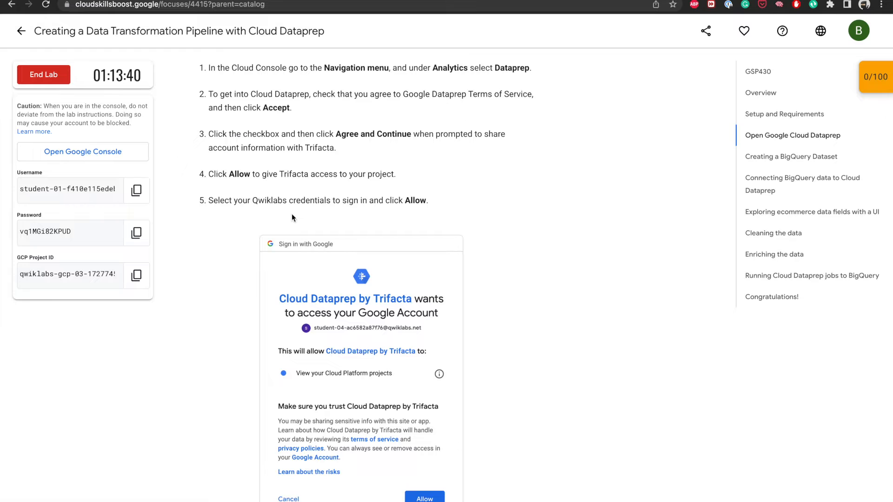
{"action": "scroll", "coordinate": [479, 239], "scroll_direction": "down", "scroll_amount": 5}
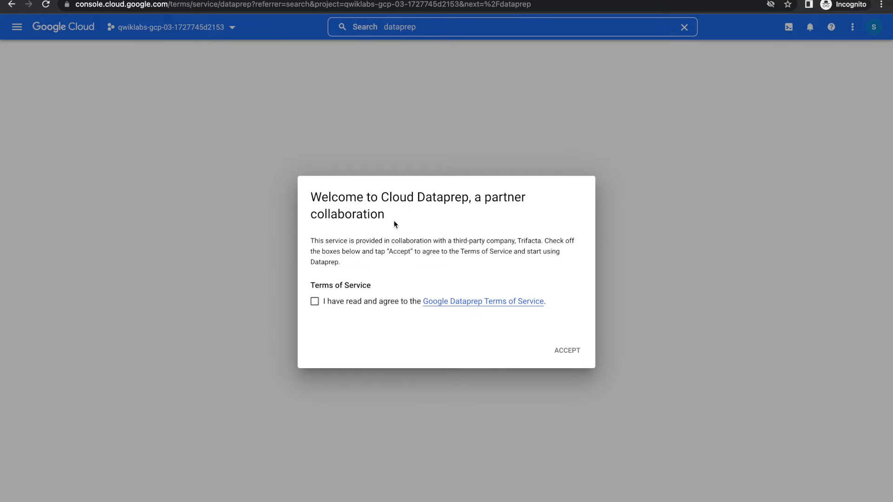
Accept the Google Dataprep Terms of Service and allow Trifacta to access the account information and project data.
{"action": "left_click", "coordinate": [315, 301]}
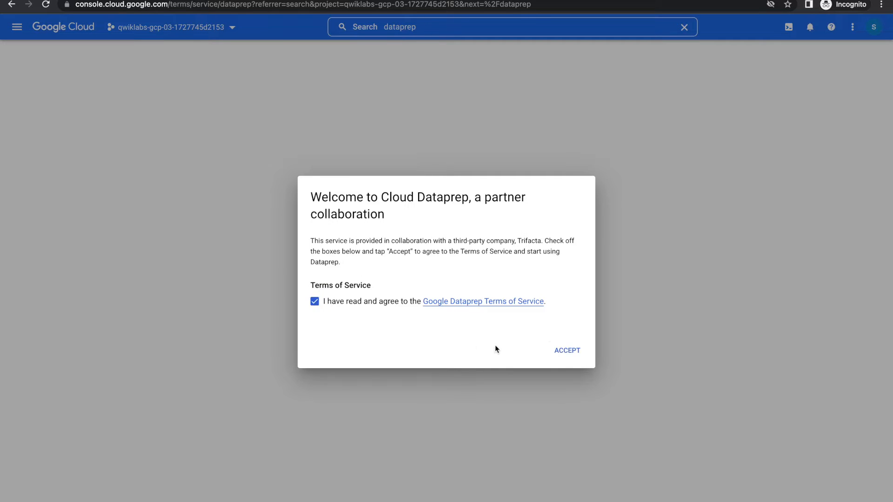
{"action": "left_click", "coordinate": [563, 355]}
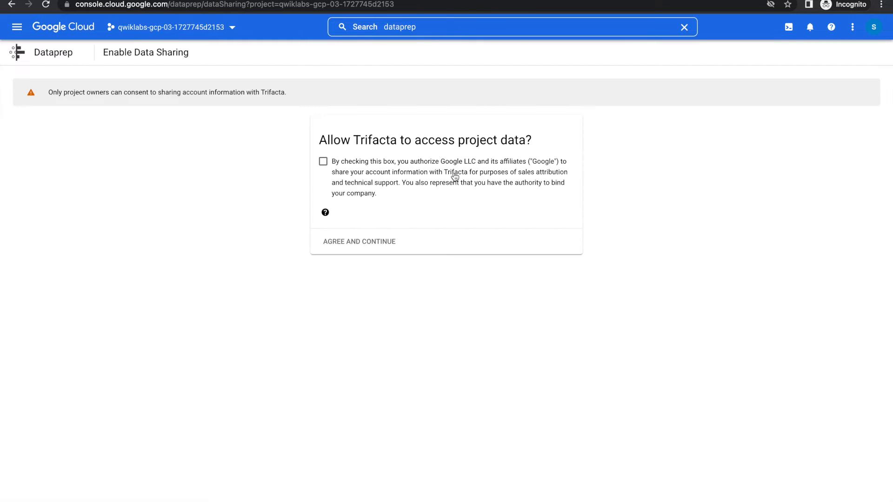
{"action": "left_click", "coordinate": [322, 161]}
{"action": "left_click", "coordinate": [367, 243]}
{"action": "left_click", "coordinate": [336, 235]}
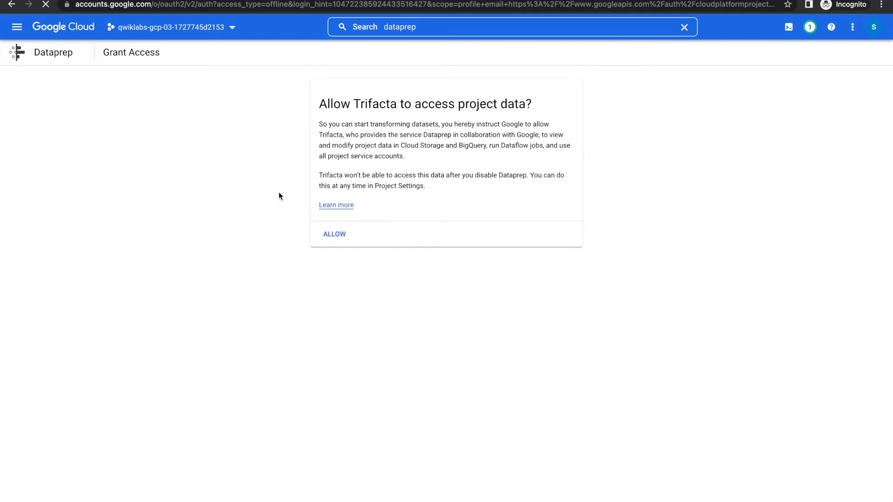
Choose the lab's student account and grant Cloud Dataprep by Trifacta access to it.
{"action": "left_click", "coordinate": [409, 279]}
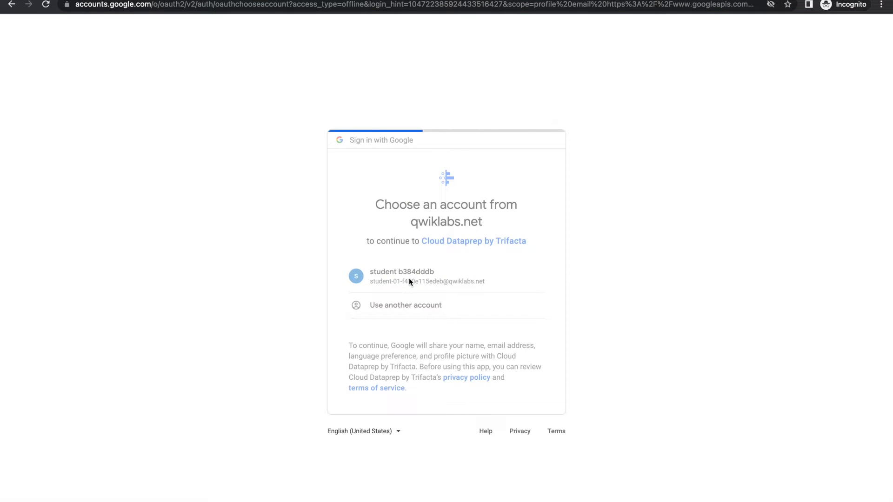
{"action": "left_click", "coordinate": [492, 408]}
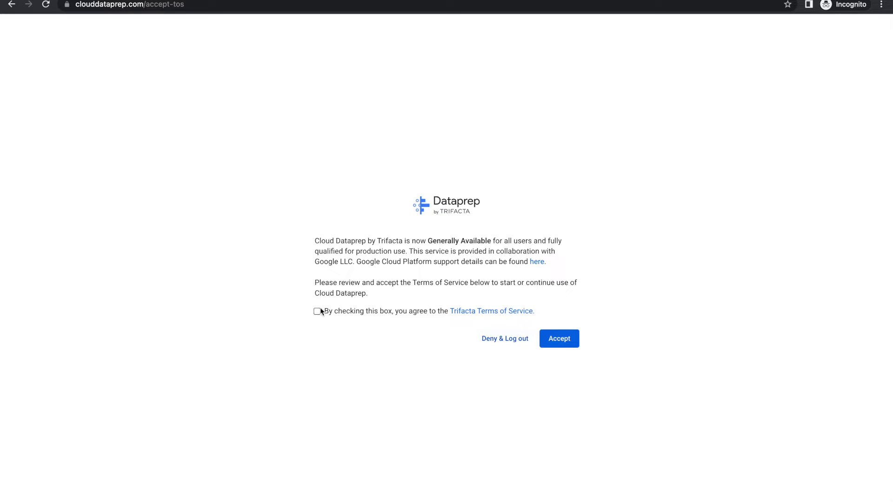
Accept the Trifacta Terms of Service and complete the Dataprep first time set up with the default storage location.
{"action": "left_click", "coordinate": [549, 342]}
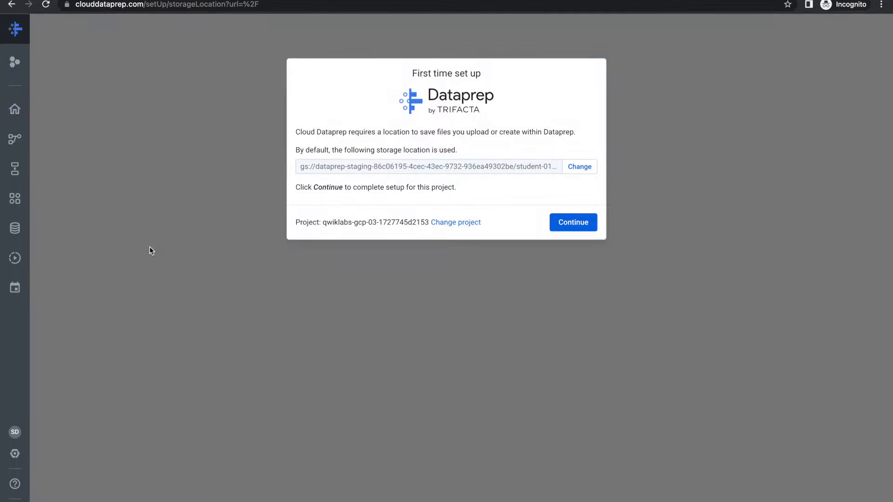
{"action": "left_click", "coordinate": [569, 225]}
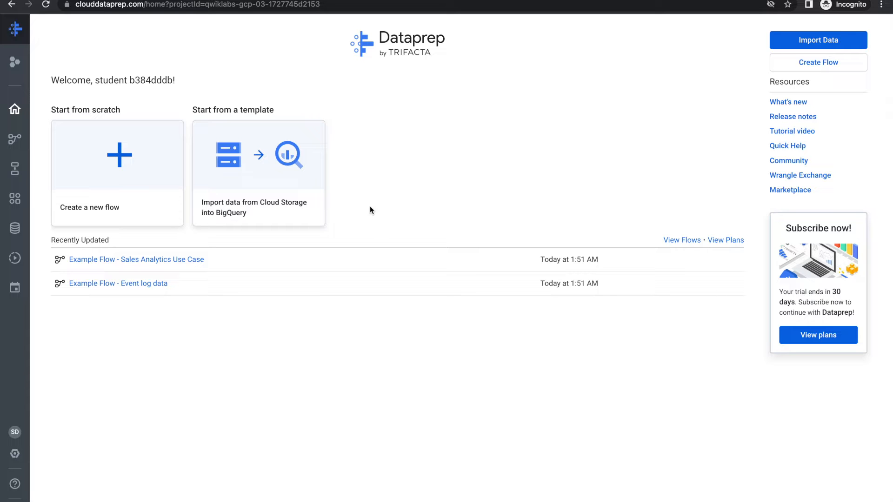
Return to the lab page and read the Creating a BigQuery Dataset section up to selecting the project in the Explorer pane.
{"action": "key", "text": "ctrl+Left"}
{"action": "scroll", "coordinate": [269, 312], "scroll_direction": "down", "scroll_amount": 8}
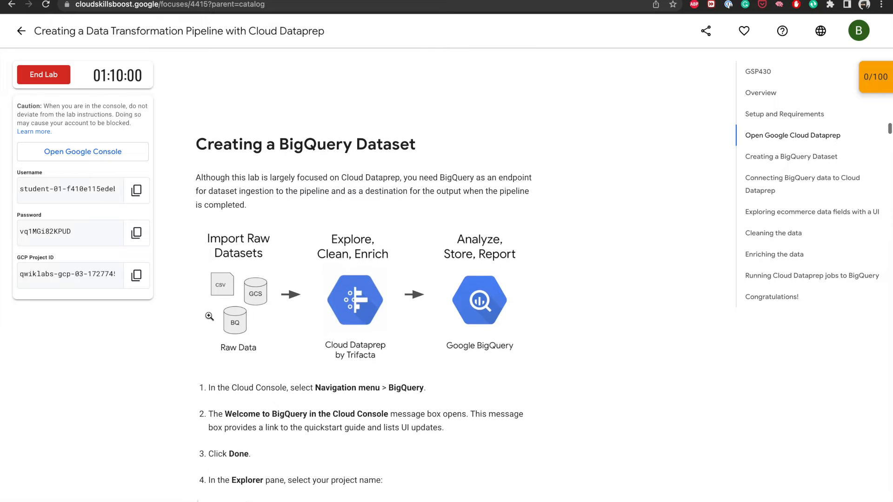
{"action": "scroll", "coordinate": [210, 316], "scroll_direction": "down", "scroll_amount": 1}
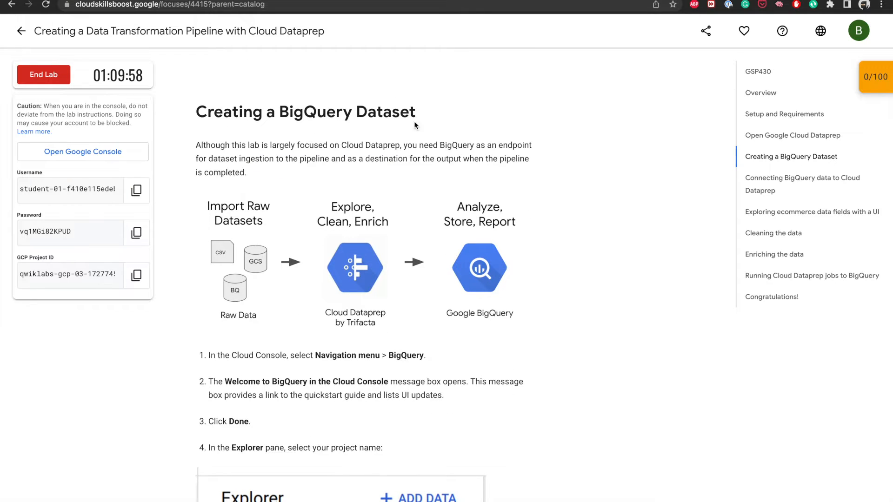
{"action": "scroll", "coordinate": [307, 141], "scroll_direction": "down", "scroll_amount": 1}
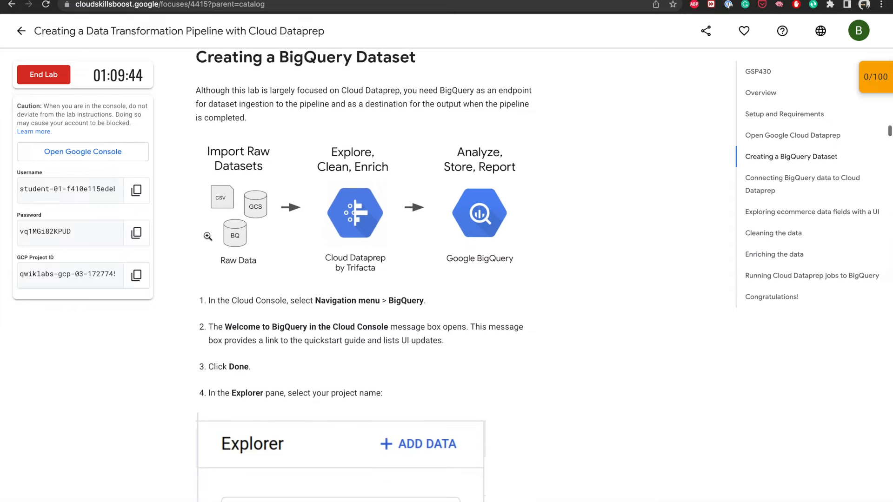
{"action": "scroll", "coordinate": [228, 153], "scroll_direction": "down", "scroll_amount": 2}
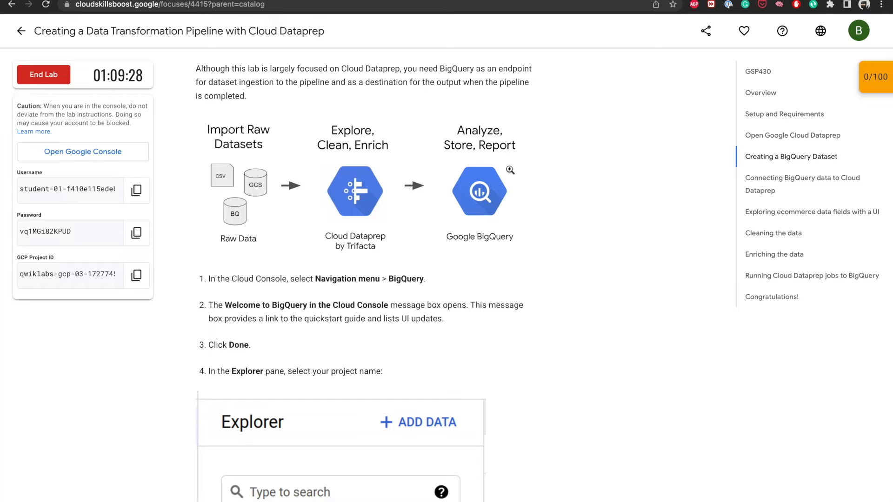
{"action": "scroll", "coordinate": [521, 245], "scroll_direction": "down", "scroll_amount": 2}
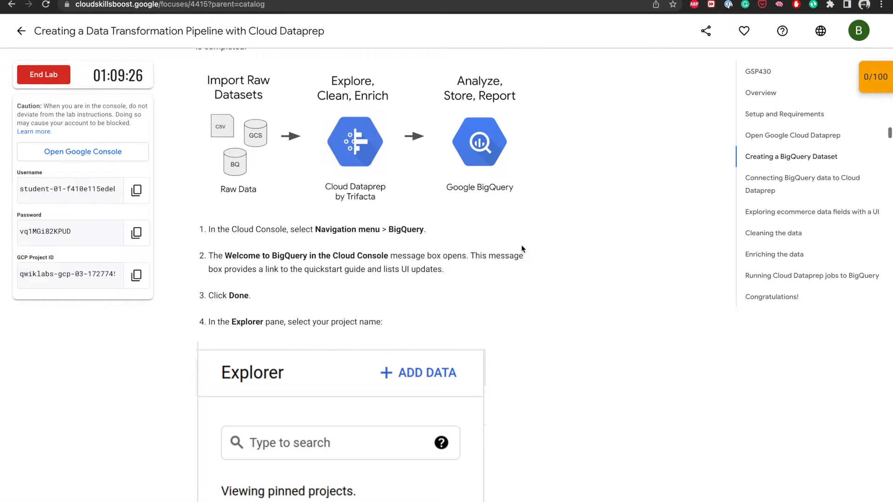
{"action": "scroll", "coordinate": [256, 238], "scroll_direction": "down", "scroll_amount": 2}
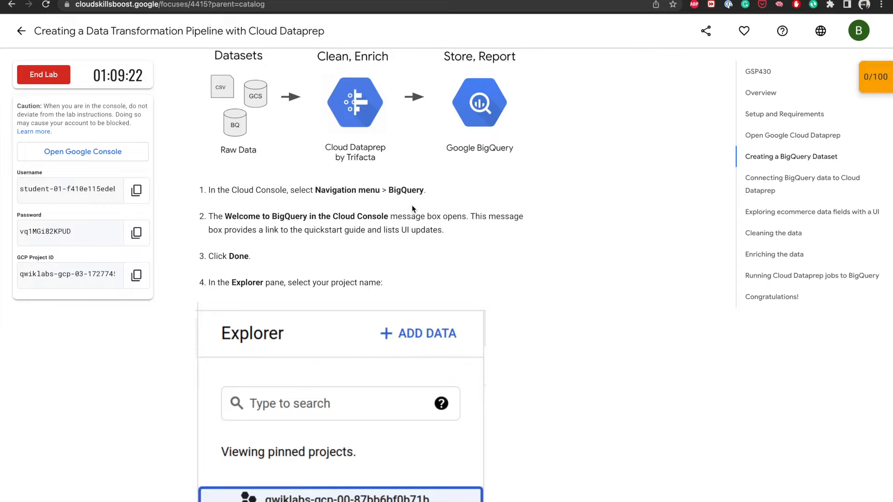
{"action": "scroll", "coordinate": [279, 195], "scroll_direction": "down", "scroll_amount": 2}
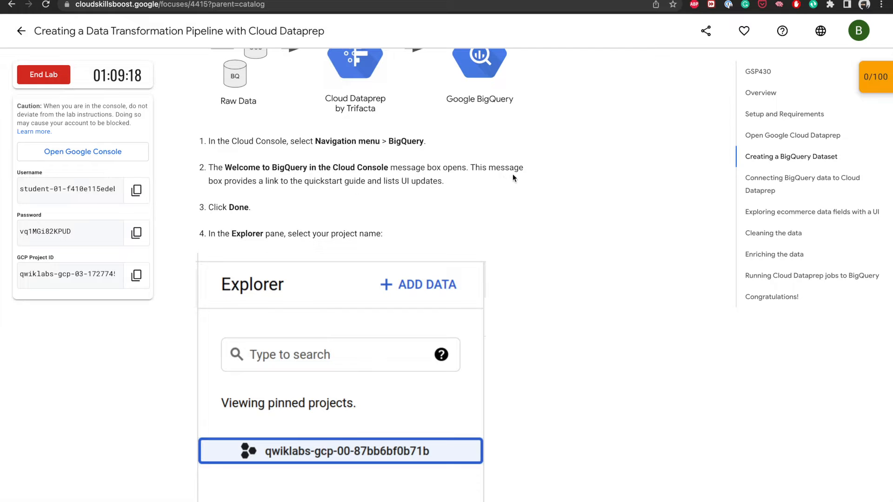
{"action": "scroll", "coordinate": [275, 208], "scroll_direction": "down", "scroll_amount": 3}
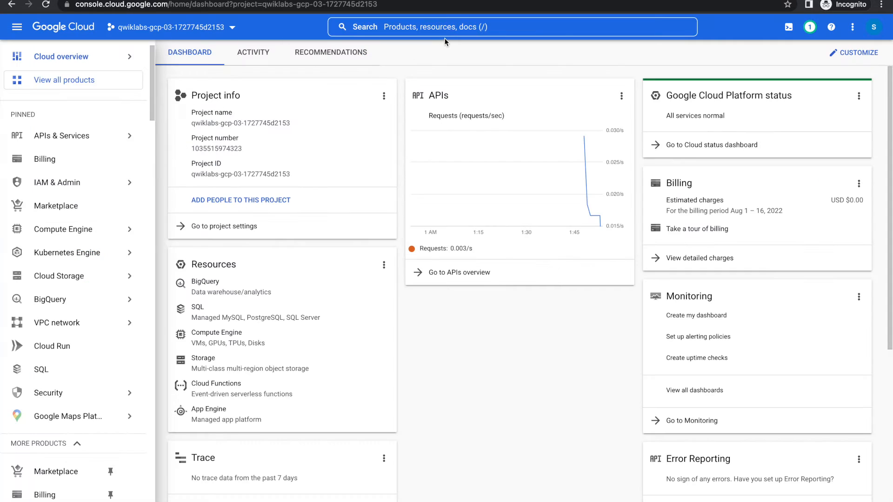
Switch to the Google Cloud console, search for bigquery and open the BigQuery SQL workspace.
{"action": "left_click", "coordinate": [449, 26]}
{"action": "type", "text": "bigquery"}
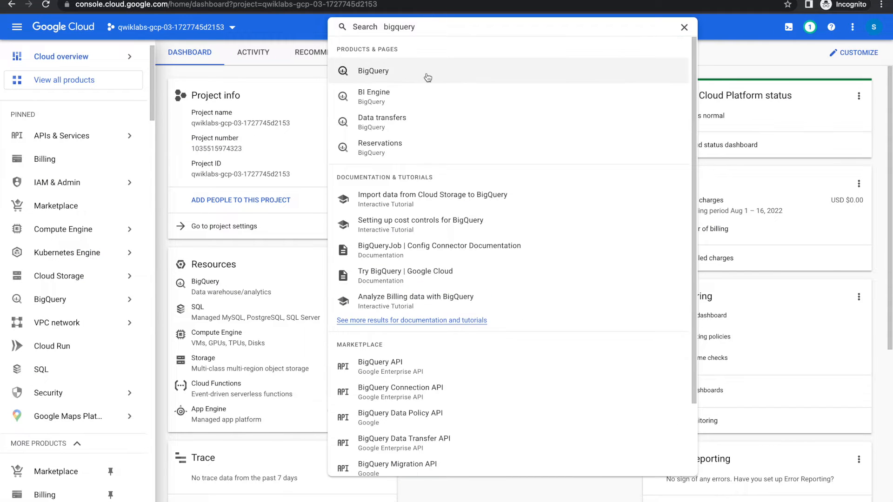
{"action": "left_click", "coordinate": [408, 74]}
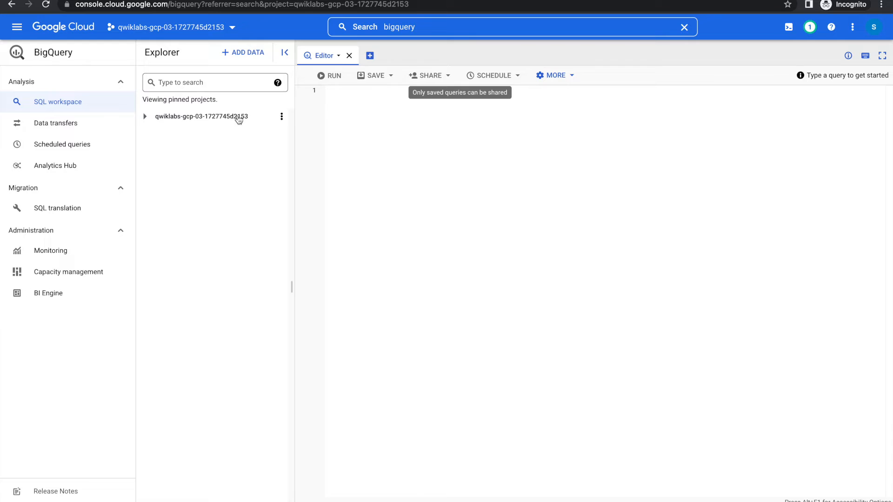
Check the lab's dataset creation instructions and open the Create dataset form for the lab project in BigQuery.
{"action": "key", "text": "ctrl+Left"}
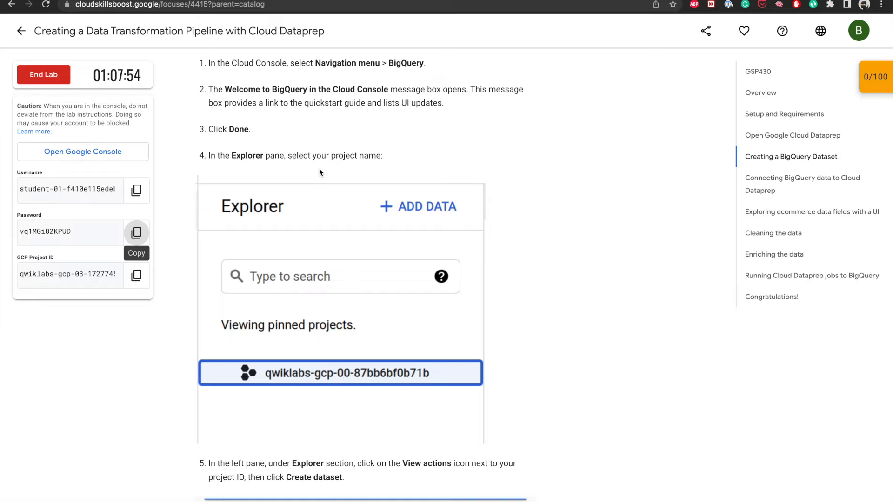
{"action": "scroll", "coordinate": [319, 169], "scroll_direction": "down", "scroll_amount": 5}
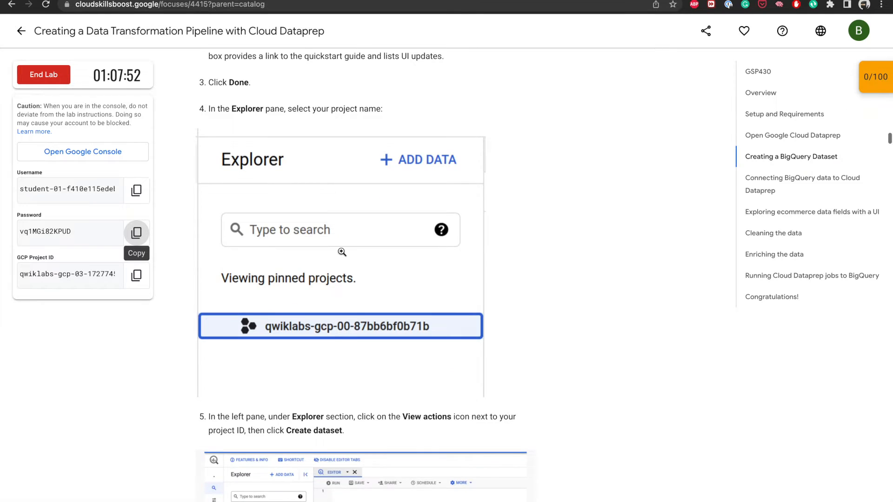
{"action": "scroll", "coordinate": [341, 251], "scroll_direction": "down", "scroll_amount": 2}
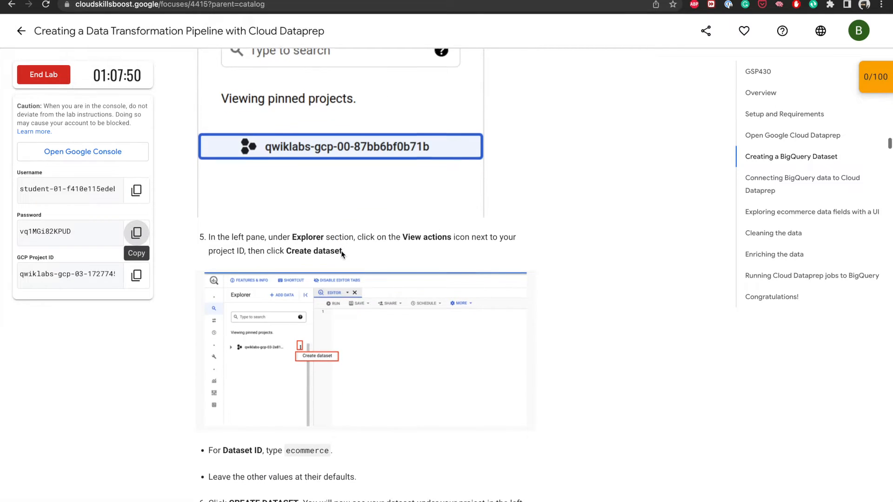
{"action": "scroll", "coordinate": [326, 231], "scroll_direction": "down", "scroll_amount": 1}
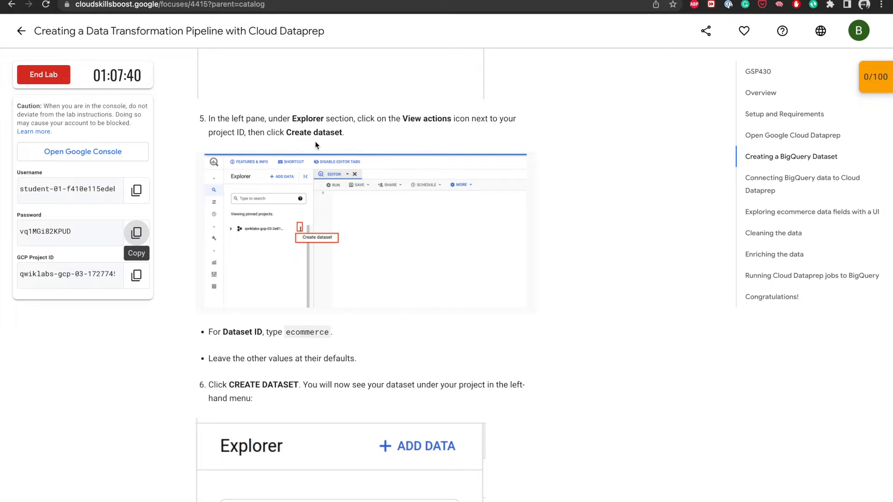
{"action": "scroll", "coordinate": [348, 149], "scroll_direction": "down", "scroll_amount": 3}
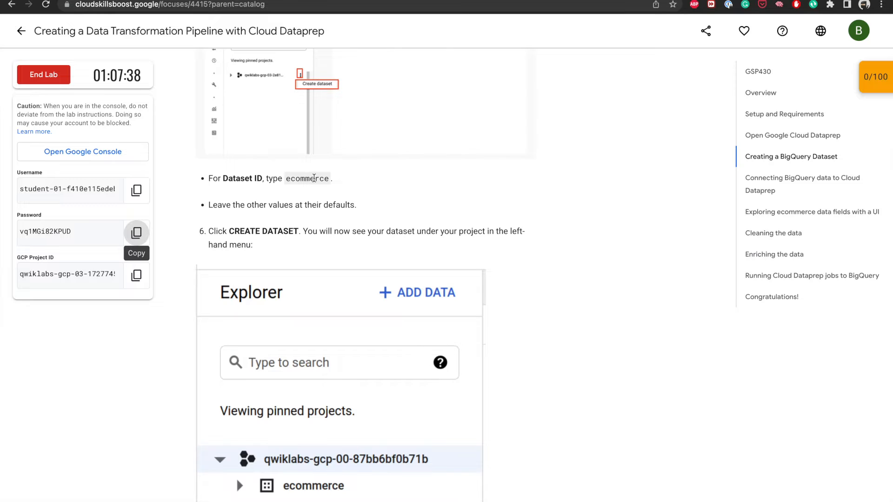
{"action": "key", "text": "ctrl+Right"}
{"action": "left_click", "coordinate": [281, 116]}
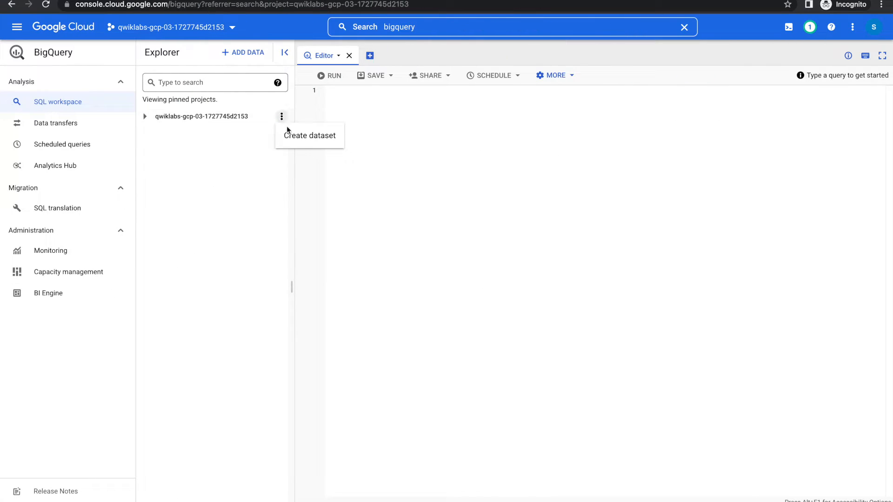
{"action": "left_click", "coordinate": [298, 136]}
{"action": "left_click", "coordinate": [675, 103]}
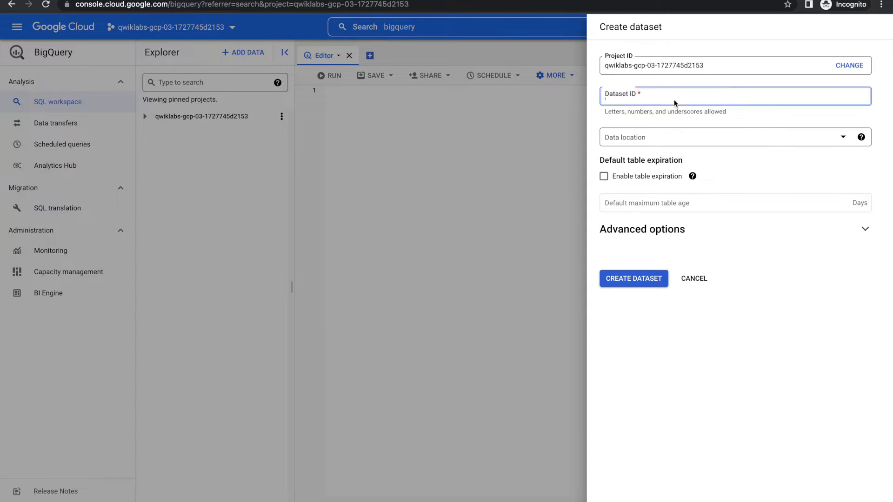
Copy the dataset name ecommerce from the lab instructions and enter it as the new dataset's ID.
{"action": "key", "text": "ctrl+Left"}
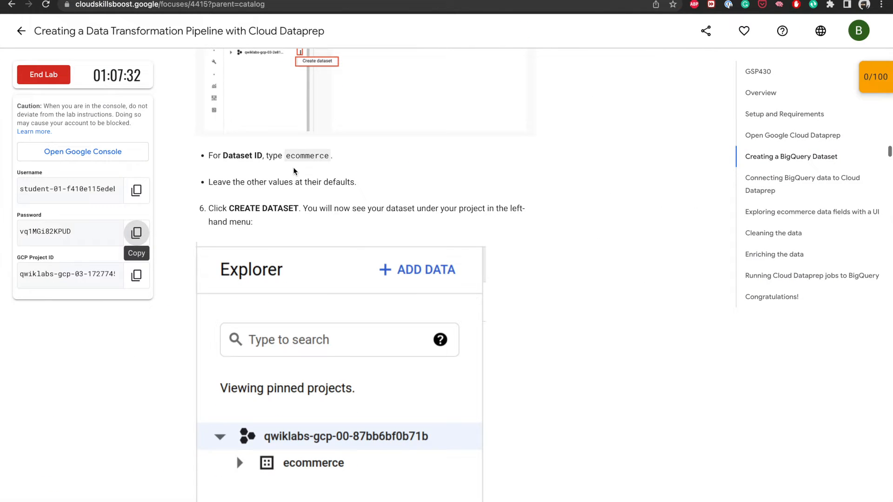
{"action": "double_click", "coordinate": [308, 156]}
{"action": "key", "text": "super+c"}
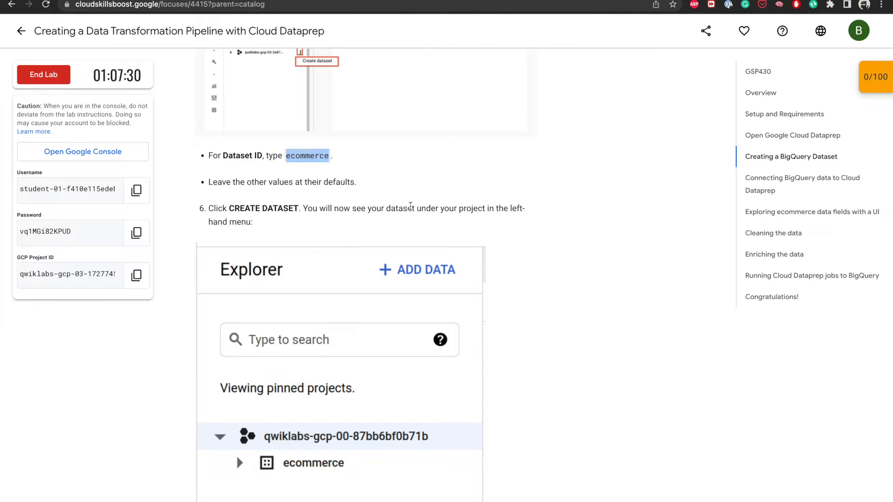
{"action": "key", "text": "ctrl+Right"}
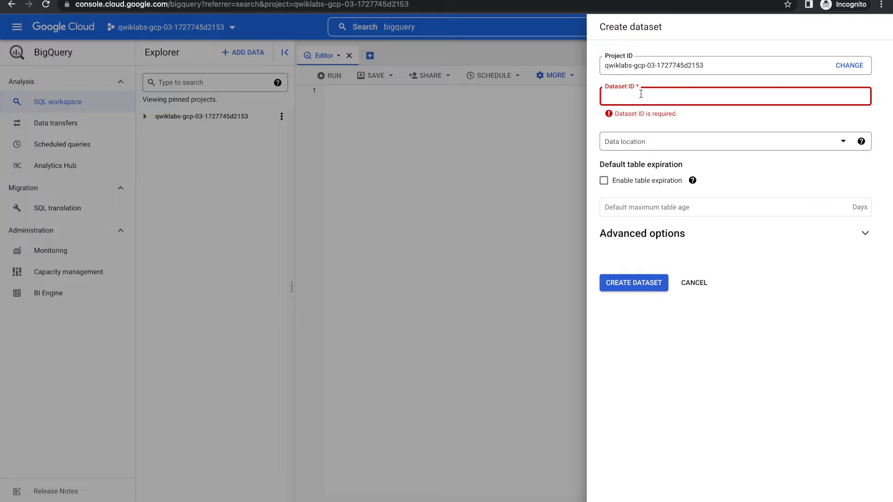
{"action": "left_click", "coordinate": [640, 93]}
{"action": "key", "text": "super+v"}
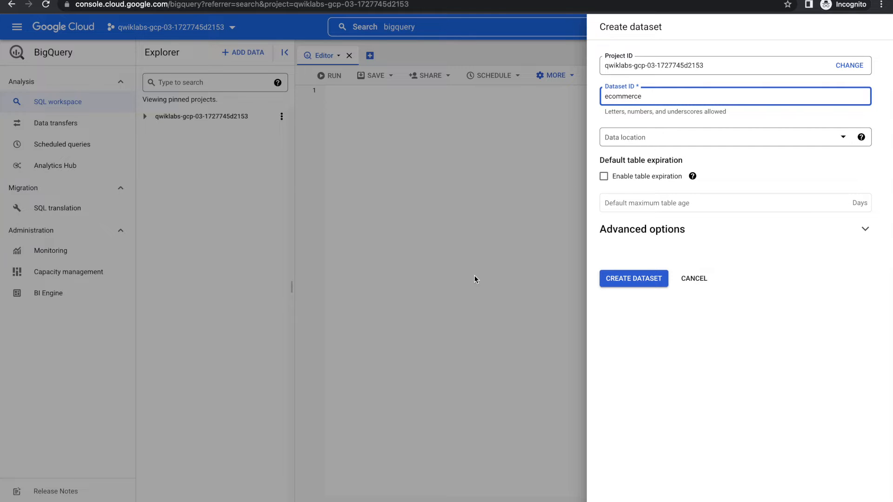
Check the remaining dataset instructions, create the ecommerce dataset with default settings, and expand the lab project in the Explorer.
{"action": "key", "text": "ctrl+Left"}
{"action": "scroll", "coordinate": [361, 239], "scroll_direction": "down", "scroll_amount": 2}
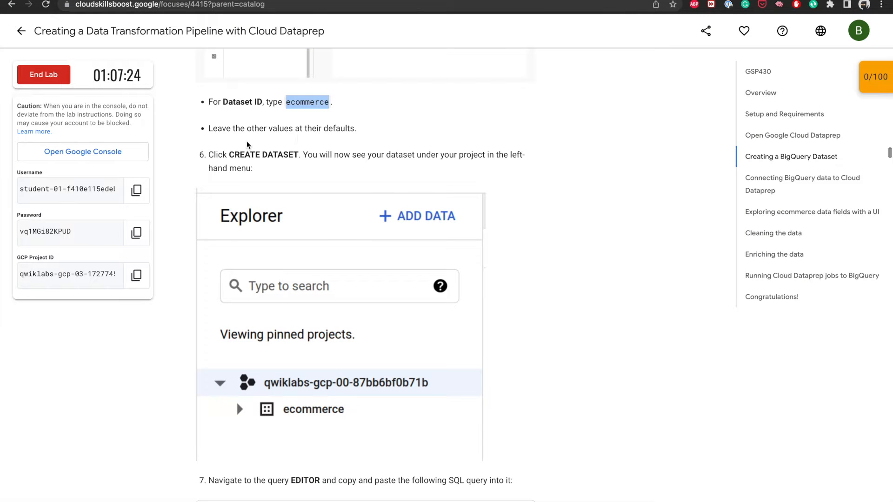
{"action": "scroll", "coordinate": [311, 176], "scroll_direction": "down", "scroll_amount": 1}
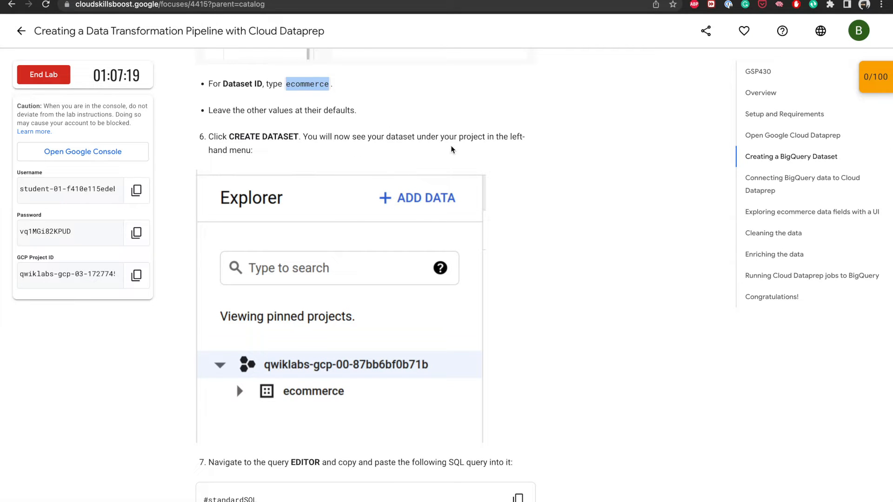
{"action": "scroll", "coordinate": [511, 186], "scroll_direction": "down", "scroll_amount": 2}
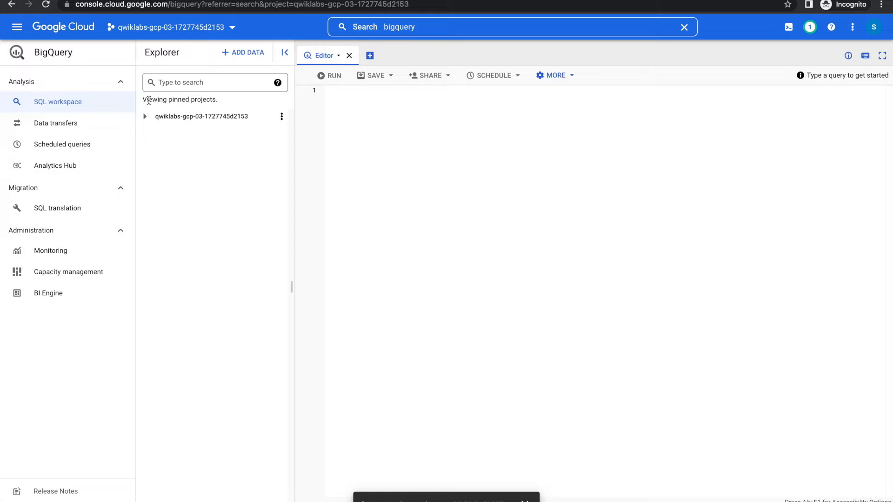
{"action": "left_click", "coordinate": [145, 116]}
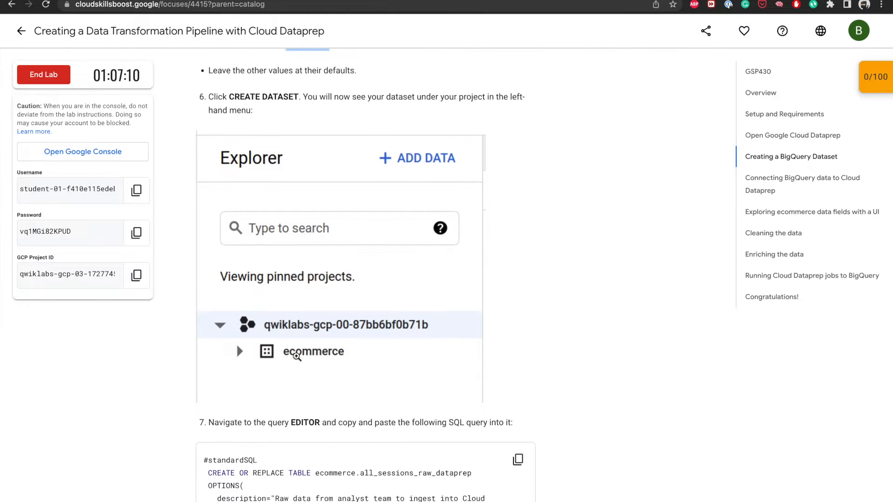
Copy the lab's SQL query that creates ecommerce.all_sessions_raw_dataprep into the BigQuery query editor and run it.
{"action": "scroll", "coordinate": [296, 356], "scroll_direction": "down", "scroll_amount": 3}
{"action": "scroll", "coordinate": [296, 356], "scroll_direction": "down", "scroll_amount": 2}
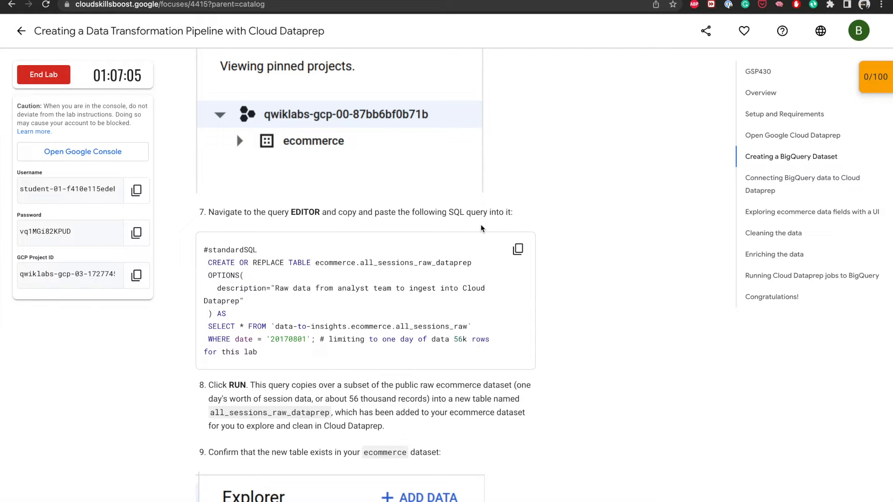
{"action": "left_click", "coordinate": [517, 250]}
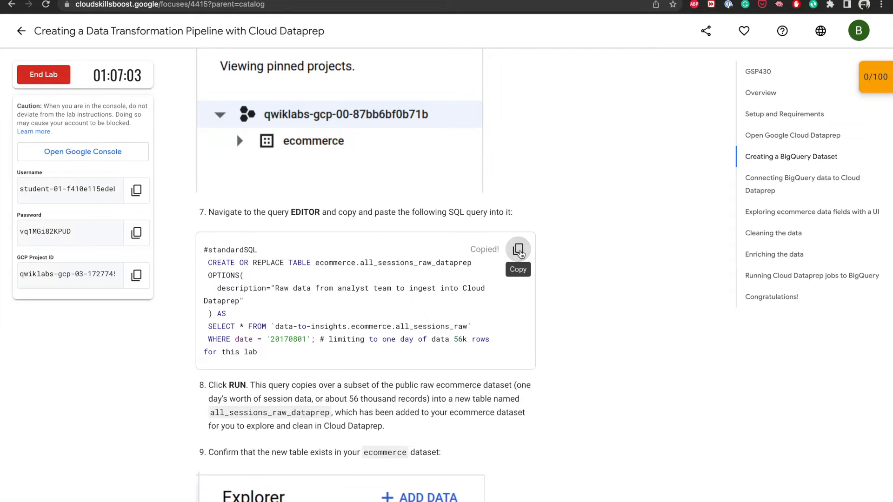
{"action": "key", "text": "ctrl+Right"}
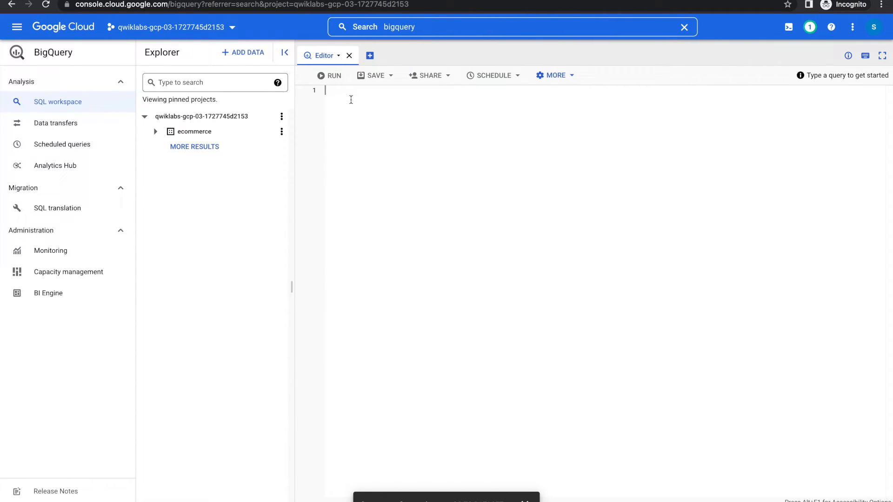
{"action": "key", "text": "super+v"}
{"action": "left_click", "coordinate": [330, 75]}
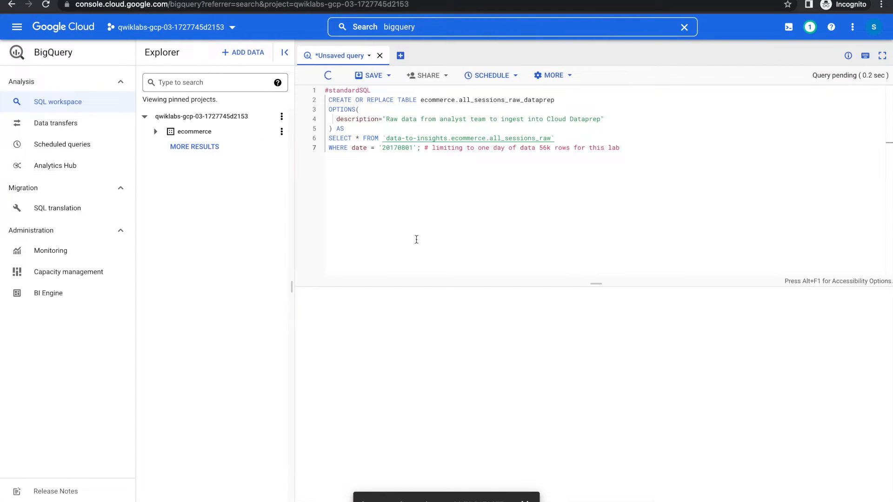
Read the lab's table verification step and open the all_sessions_raw_dataprep table of the ecommerce dataset in BigQuery.
{"action": "key", "text": "ctrl+Left"}
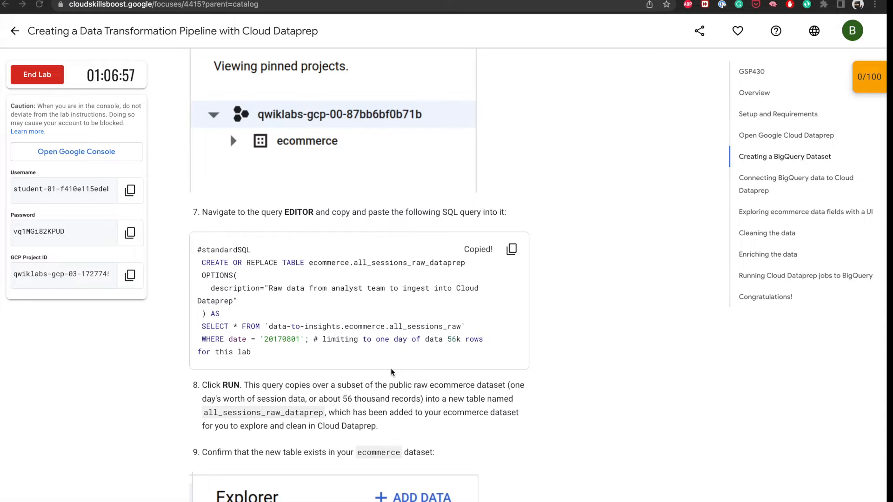
{"action": "scroll", "coordinate": [390, 369], "scroll_direction": "down", "scroll_amount": 4}
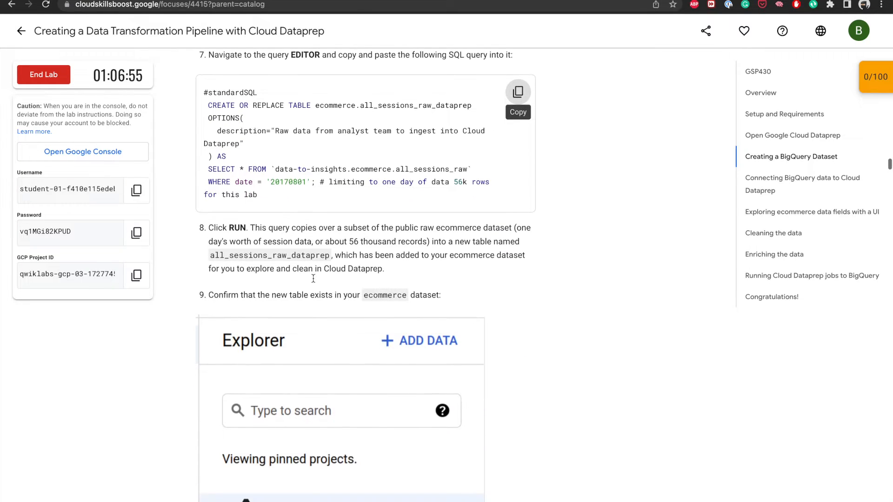
{"action": "scroll", "coordinate": [367, 237], "scroll_direction": "down", "scroll_amount": 1}
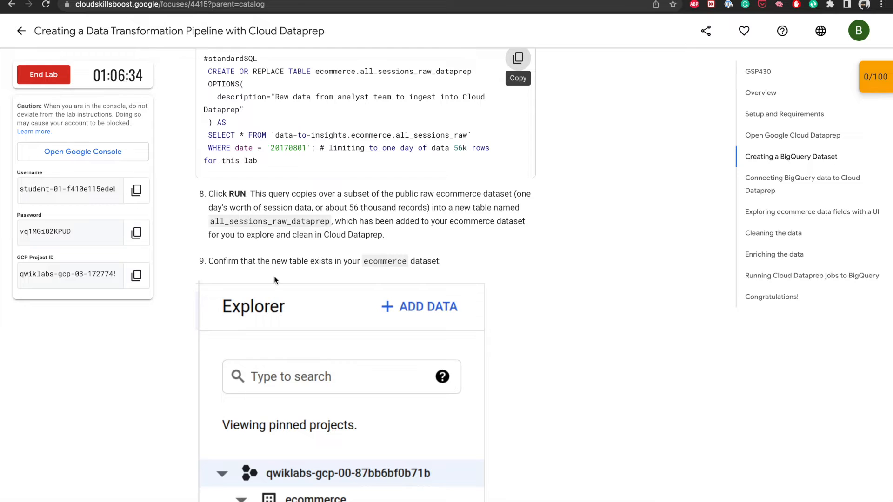
{"action": "scroll", "coordinate": [274, 275], "scroll_direction": "down", "scroll_amount": 3}
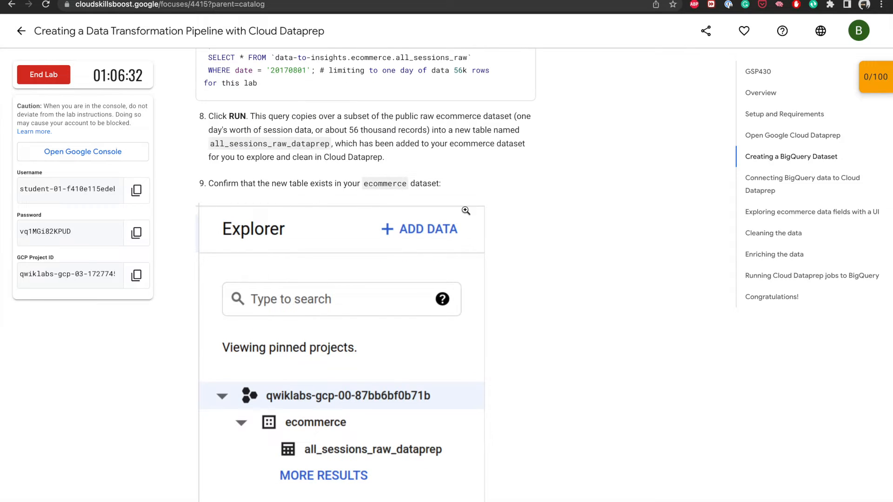
{"action": "scroll", "coordinate": [466, 211], "scroll_direction": "down", "scroll_amount": 3}
{"action": "scroll", "coordinate": [559, 300], "scroll_direction": "down", "scroll_amount": 2}
{"action": "key", "text": "ctrl+Right"}
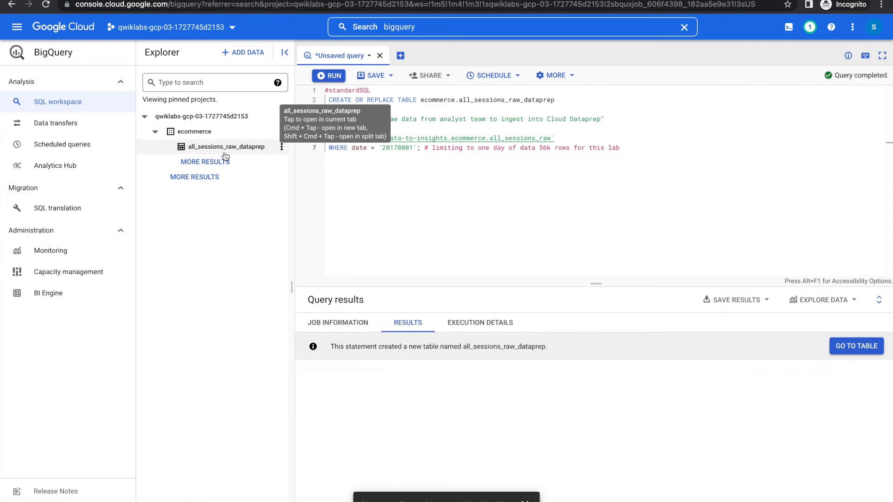
{"action": "left_click", "coordinate": [225, 153]}
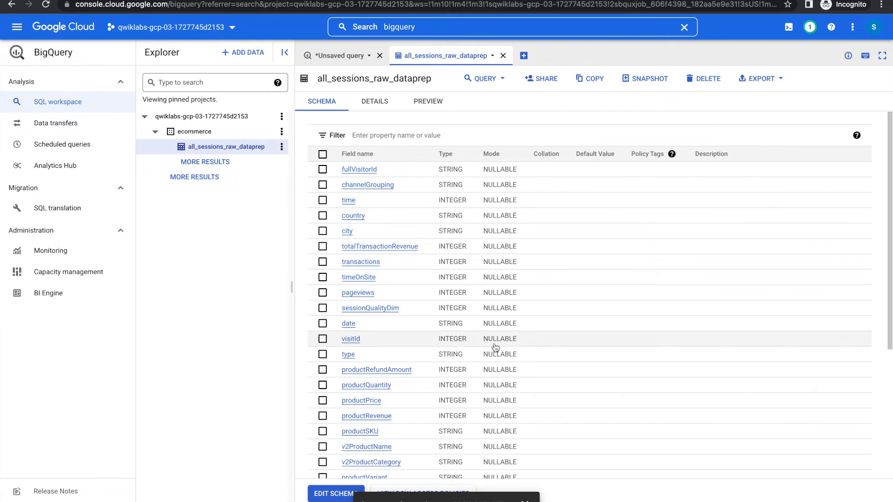
Preview the rows of the all_sessions_raw_dataprep table and check its total row count.
{"action": "left_click", "coordinate": [423, 102]}
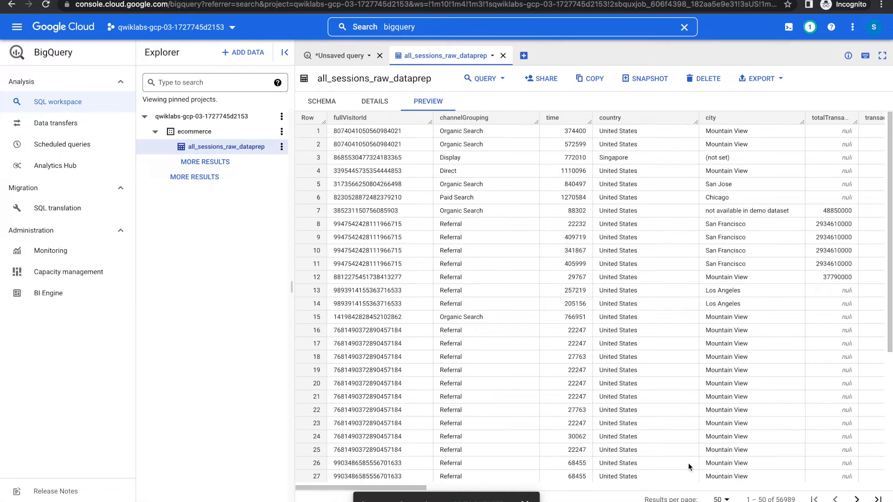
{"action": "left_click_drag", "start_coordinate": [776, 499], "coordinate": [796, 499]}
Read on to the lab's task on connecting BigQuery data, and create a new flow in Dataprep.
{"action": "key", "text": "ctrl+Left"}
{"action": "scroll", "coordinate": [422, 368], "scroll_direction": "down", "scroll_amount": 4}
{"action": "scroll", "coordinate": [422, 367], "scroll_direction": "down", "scroll_amount": 5}
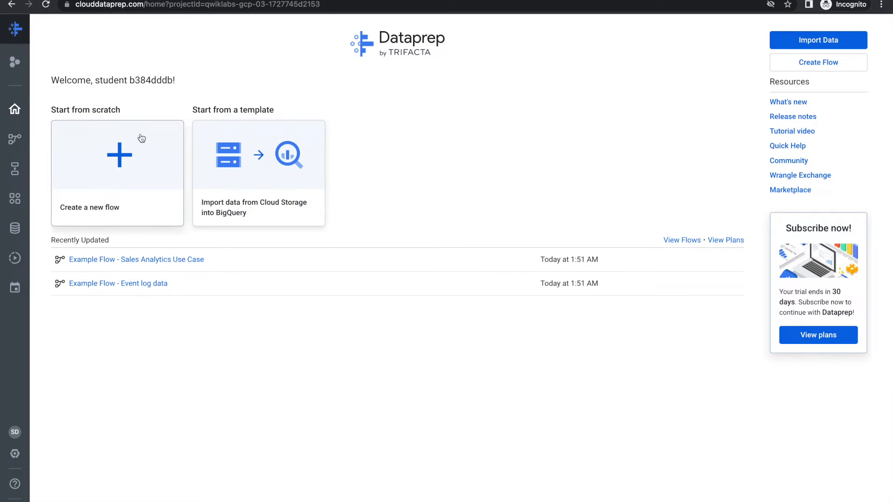
{"action": "left_click", "coordinate": [141, 138]}
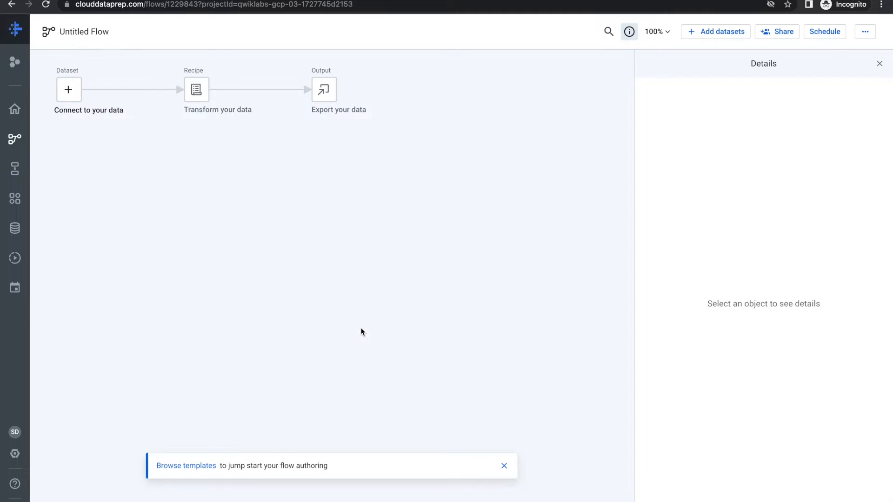
Copy the flow name Ecommerce Analytics Pipeline from the lab instructions and enter it as the untitled Dataprep flow's name.
{"action": "key", "text": "ctrl+Left"}
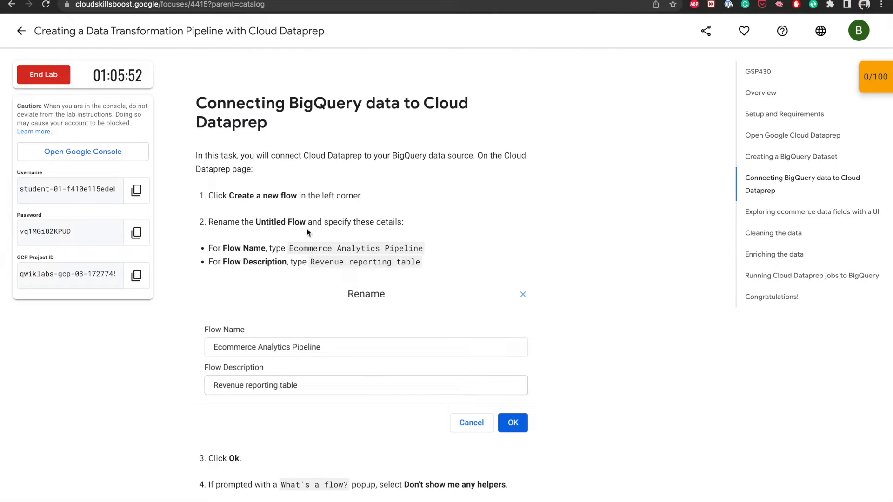
{"action": "scroll", "coordinate": [392, 230], "scroll_direction": "down", "scroll_amount": 1}
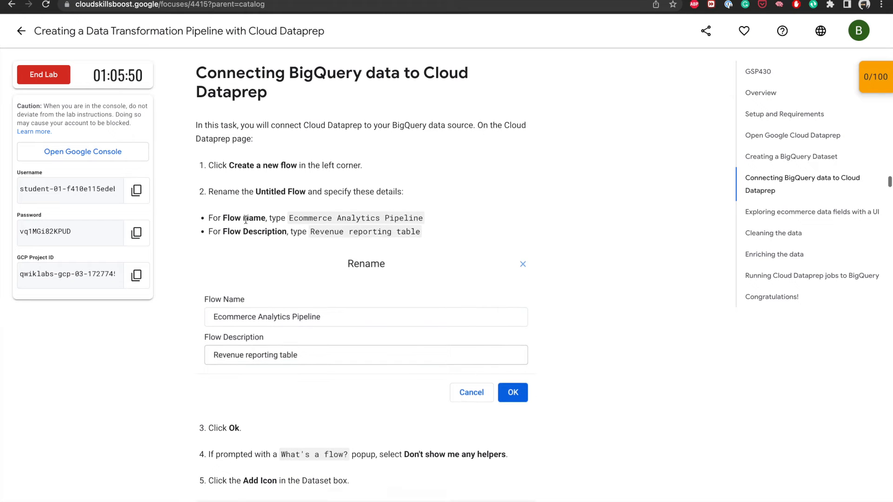
{"action": "left_click_drag", "start_coordinate": [290, 219], "coordinate": [425, 223]}
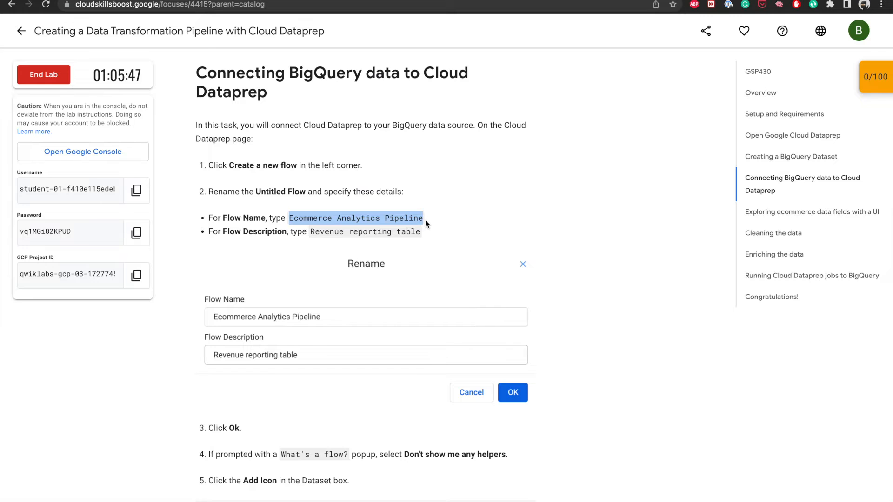
{"action": "key", "text": "ctrl+Right"}
{"action": "left_click", "coordinate": [92, 34]}
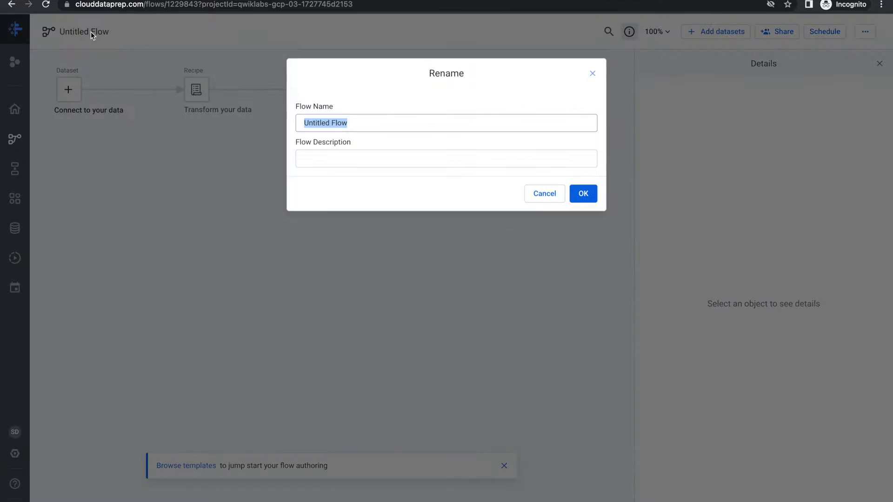
{"action": "key", "text": "super+v"}
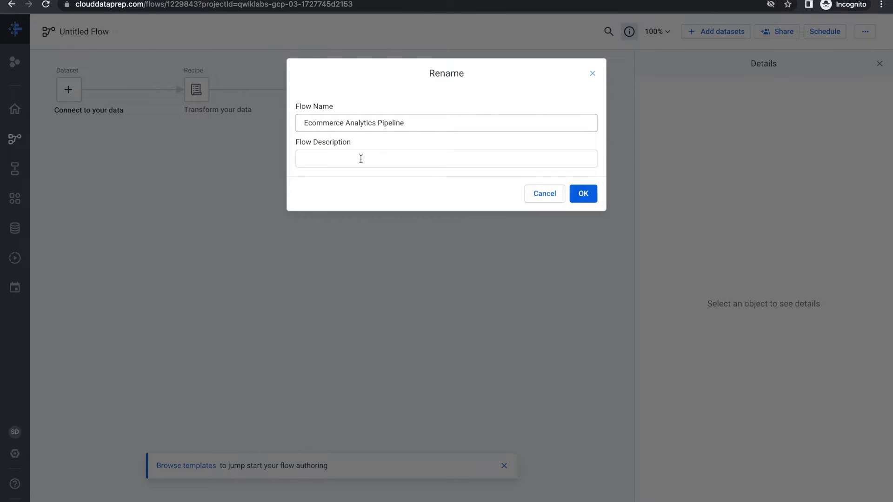
Copy Revenue reporting table from the lab instructions as the flow's description and confirm the rename in Dataprep.
{"action": "key", "text": "ctrl+Left"}
{"action": "left_click_drag", "start_coordinate": [311, 231], "coordinate": [425, 238]}
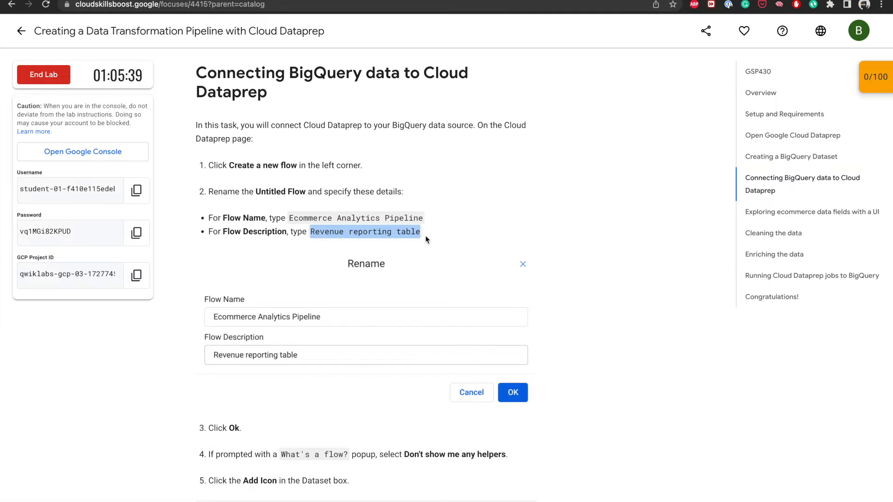
{"action": "key", "text": "super+c"}
{"action": "key", "text": "ctrl+Right"}
{"action": "left_click", "coordinate": [356, 155]}
{"action": "key", "text": "super+v"}
{"action": "left_click", "coordinate": [583, 193]}
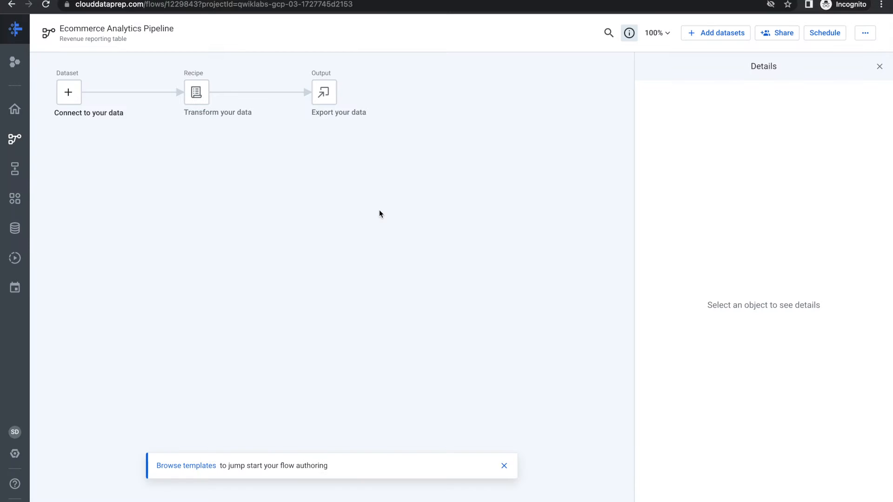
Read the lab's next instructions on helper popups and adding a dataset, then dismiss the template suggestion in Dataprep.
{"action": "key", "text": "ctrl+Left"}
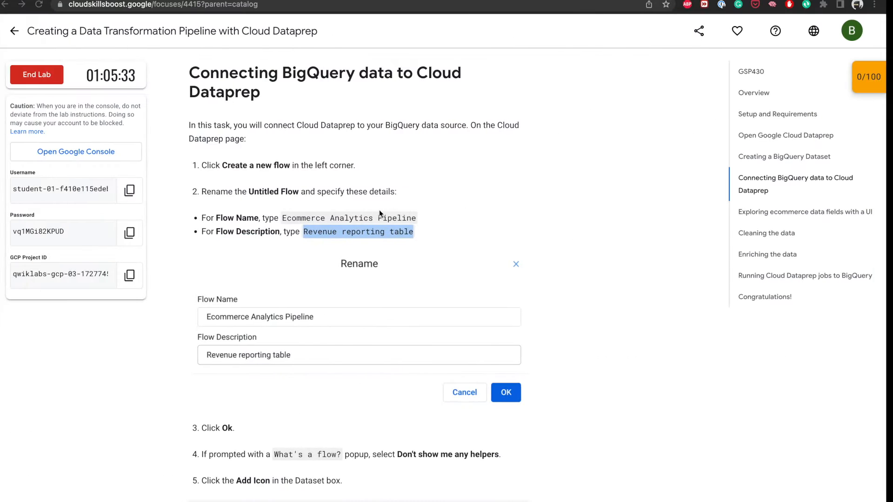
{"action": "scroll", "coordinate": [423, 266], "scroll_direction": "down", "scroll_amount": 3}
{"action": "scroll", "coordinate": [424, 266], "scroll_direction": "down", "scroll_amount": 3}
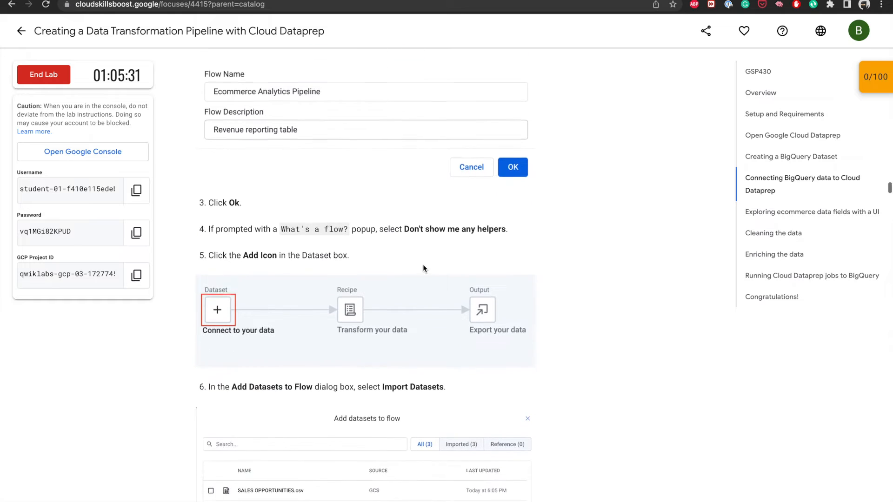
{"action": "scroll", "coordinate": [423, 267], "scroll_direction": "down", "scroll_amount": 1}
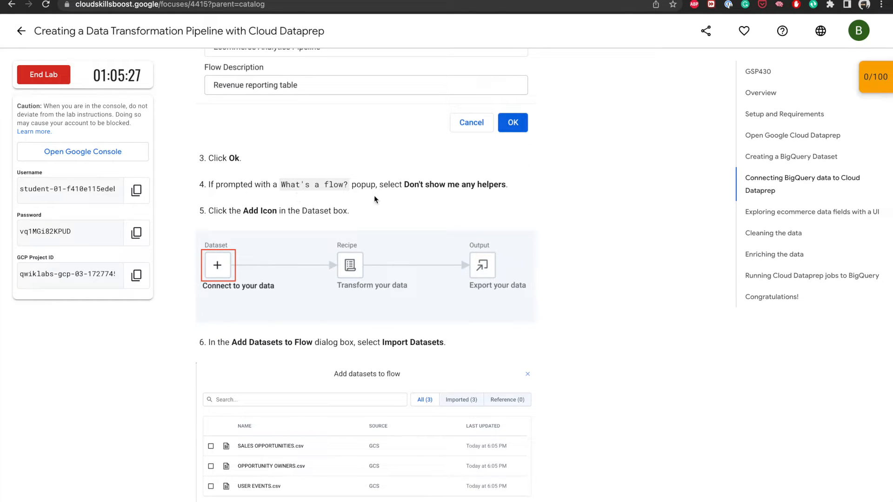
{"action": "key", "text": "ctrl+Right"}
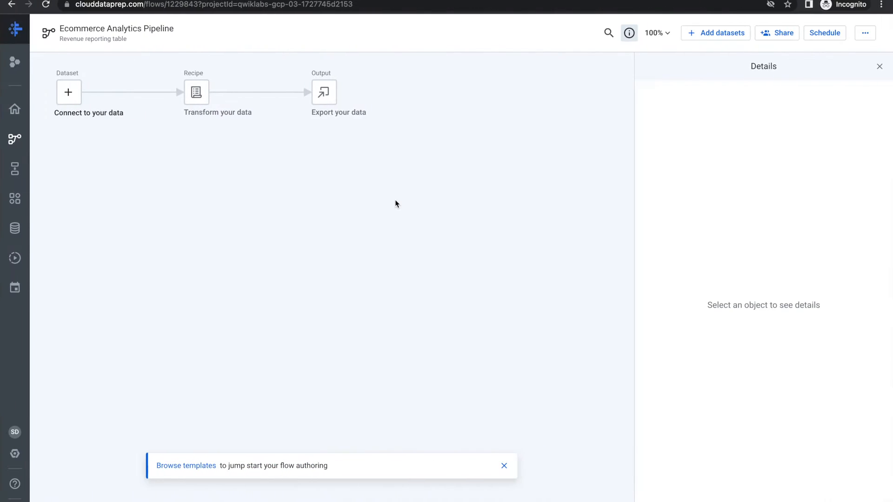
{"action": "left_click", "coordinate": [505, 467]}
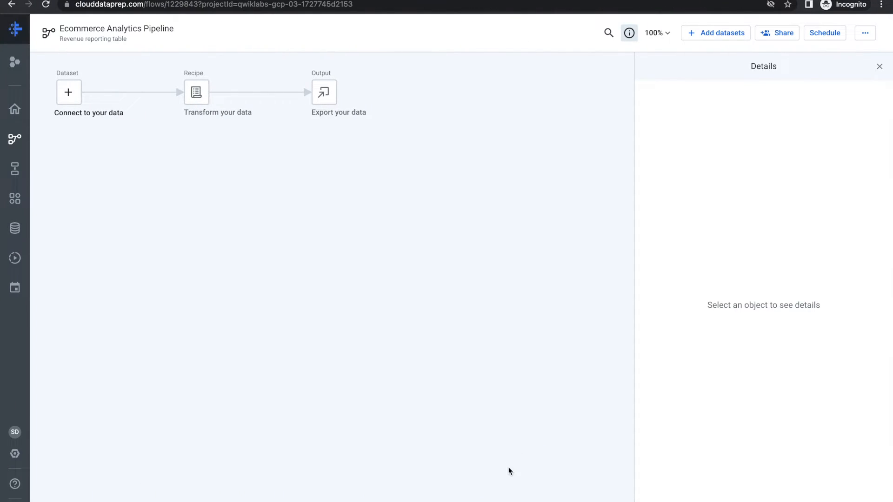
Following the lab's dataset instructions, start adding a dataset to the Dataprep flow and open the dataset import page.
{"action": "key", "text": "ctrl+Left"}
{"action": "scroll", "coordinate": [484, 303], "scroll_direction": "down", "scroll_amount": 1}
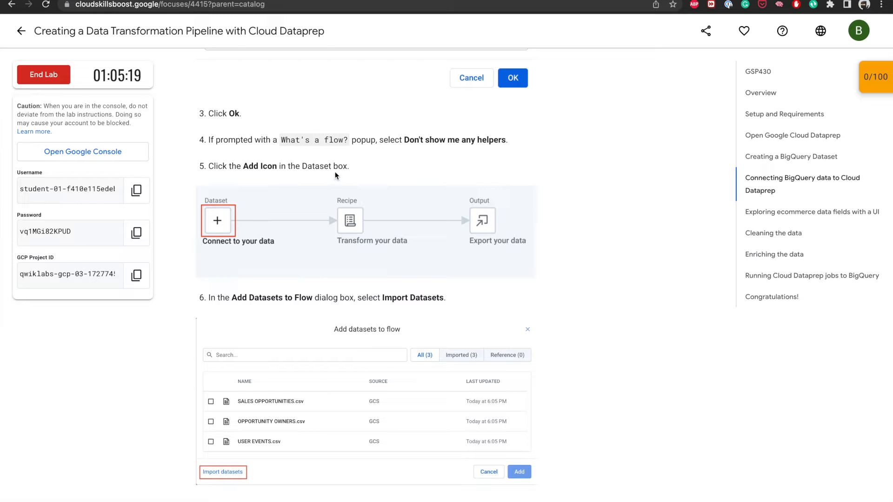
{"action": "key", "text": "ctrl+Right"}
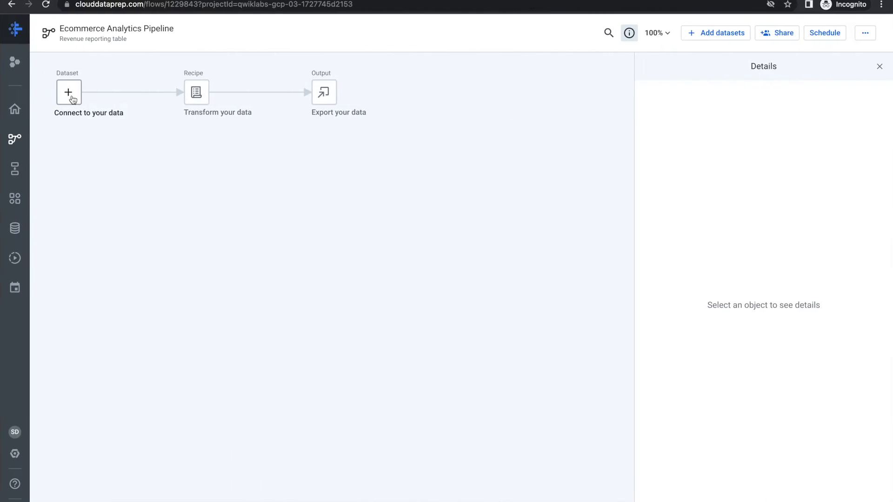
{"action": "left_click", "coordinate": [69, 92]}
{"action": "key", "text": "ctrl+Left"}
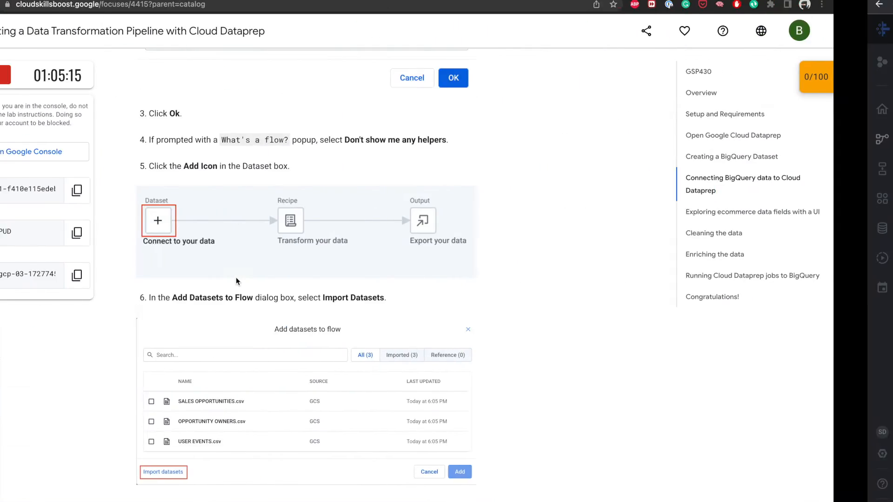
{"action": "scroll", "coordinate": [341, 297], "scroll_direction": "down", "scroll_amount": 3}
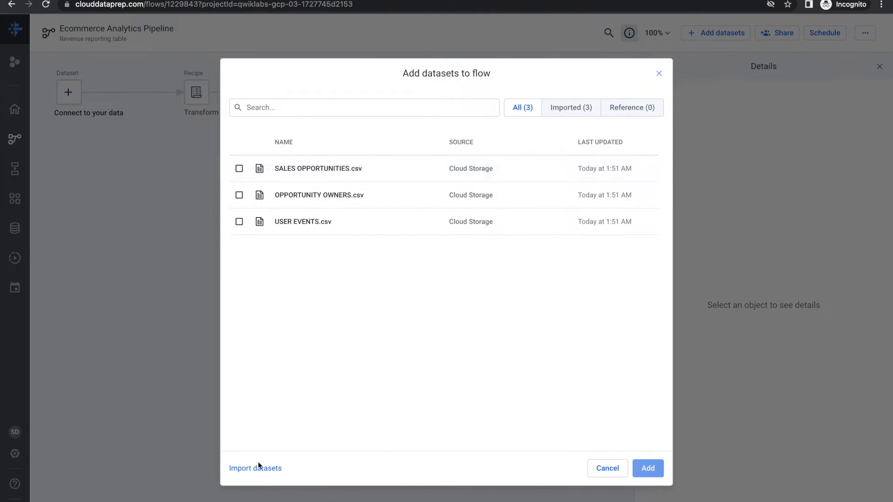
{"action": "left_click", "coordinate": [253, 468]}
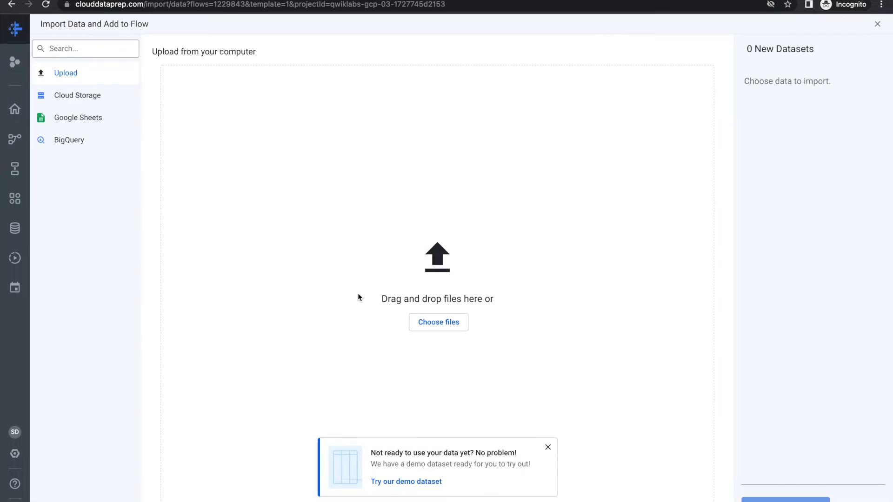
Following the lab's import instructions, choose BigQuery as the import source and open its ecommerce dataset.
{"action": "left_click", "coordinate": [547, 447]}
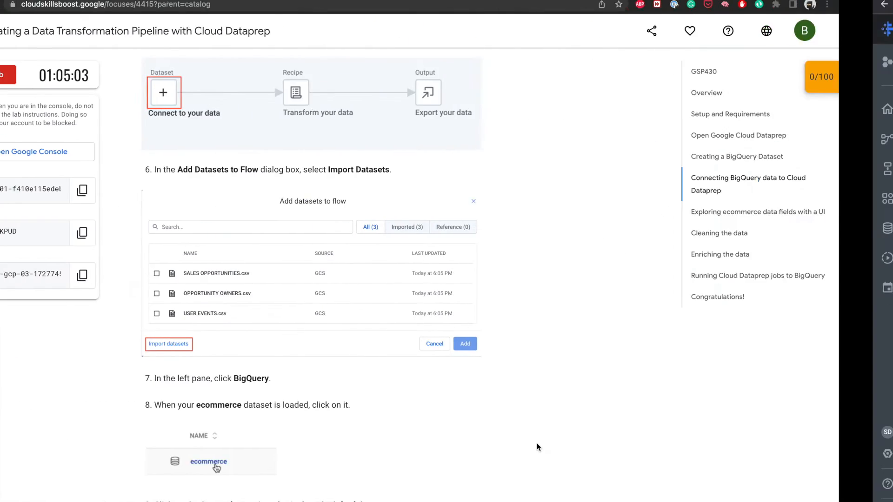
{"action": "scroll", "coordinate": [537, 442], "scroll_direction": "down", "scroll_amount": 5}
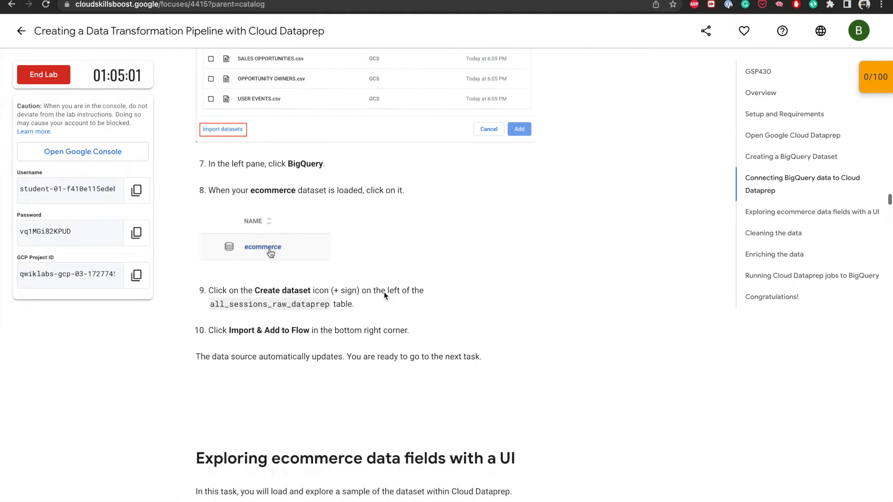
{"action": "key", "text": "ctrl+Right"}
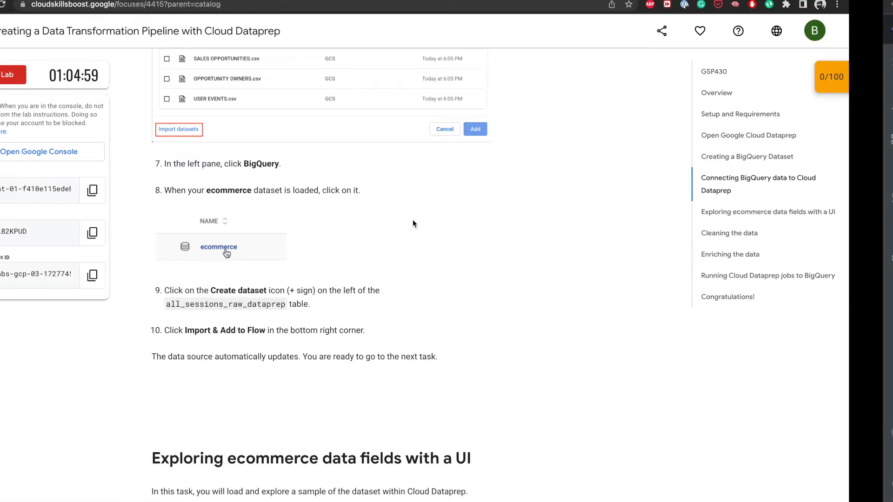
{"action": "left_click", "coordinate": [65, 139]}
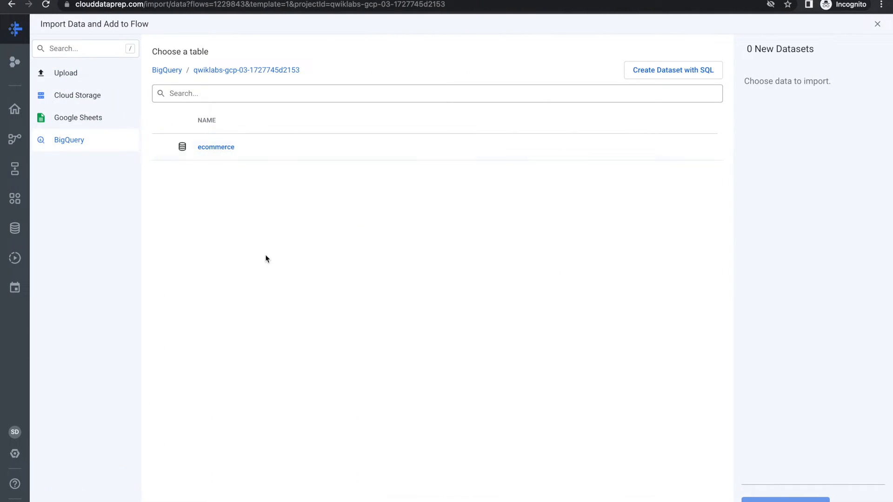
{"action": "key", "text": "ctrl+Left"}
{"action": "scroll", "coordinate": [339, 291], "scroll_direction": "down", "scroll_amount": 1}
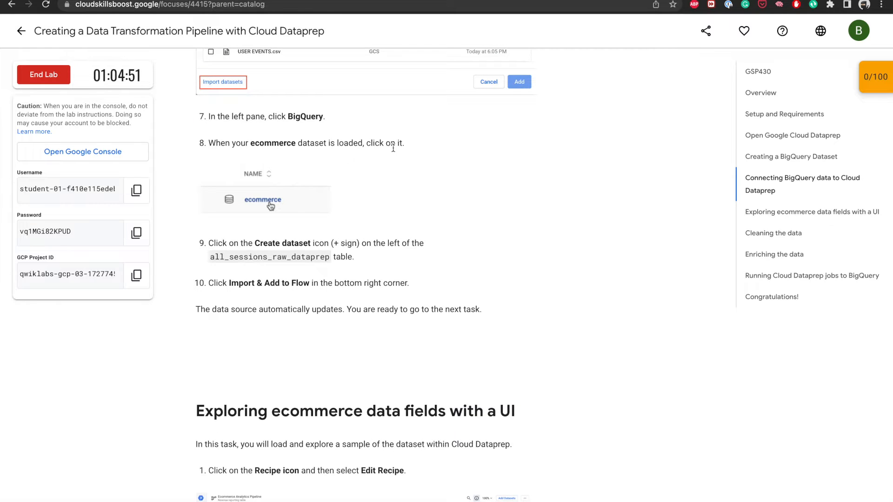
{"action": "key", "text": "ctrl+Right"}
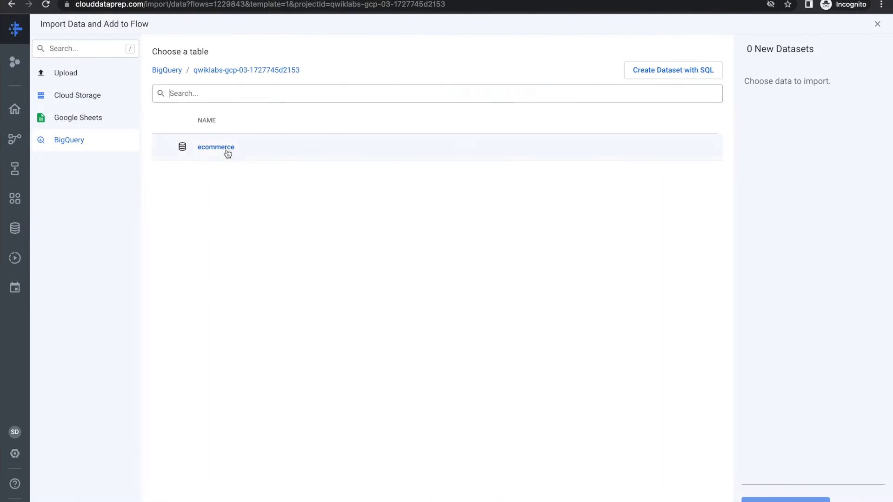
{"action": "left_click", "coordinate": [226, 148]}
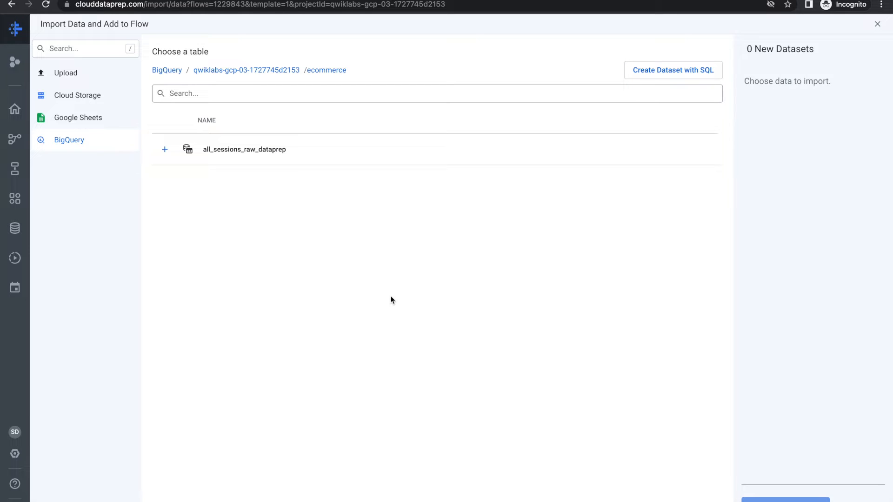
Check the lab's table selection instruction and select all_sessions_raw_dataprep for import as a new dataset in Dataprep.
{"action": "key", "text": "ctrl+Left"}
{"action": "scroll", "coordinate": [397, 298], "scroll_direction": "down", "scroll_amount": 2}
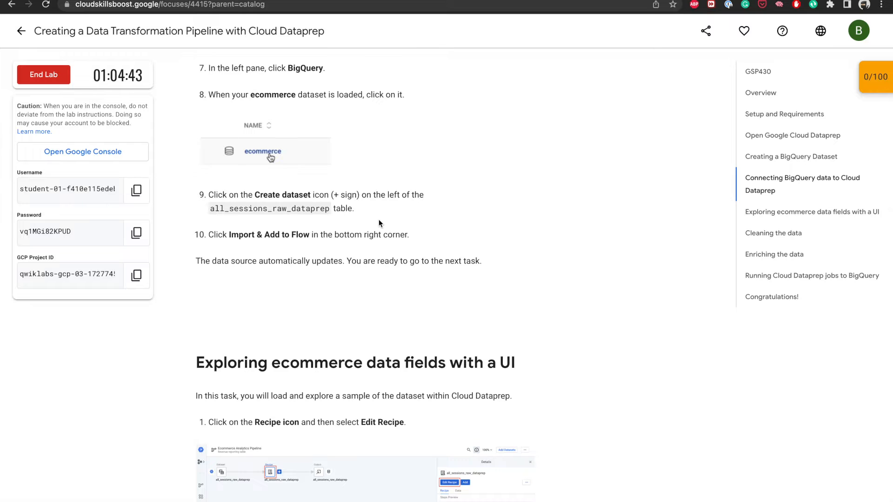
{"action": "scroll", "coordinate": [379, 219], "scroll_direction": "down", "scroll_amount": 1}
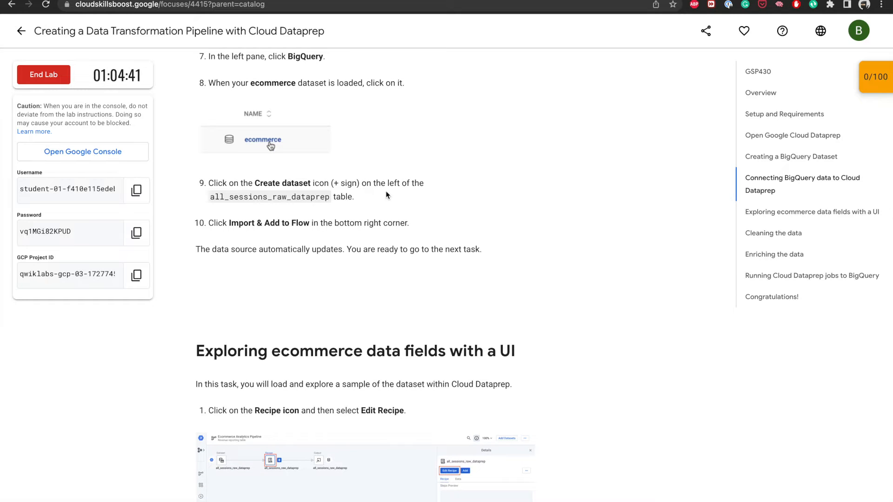
{"action": "key", "text": "ctrl+Right"}
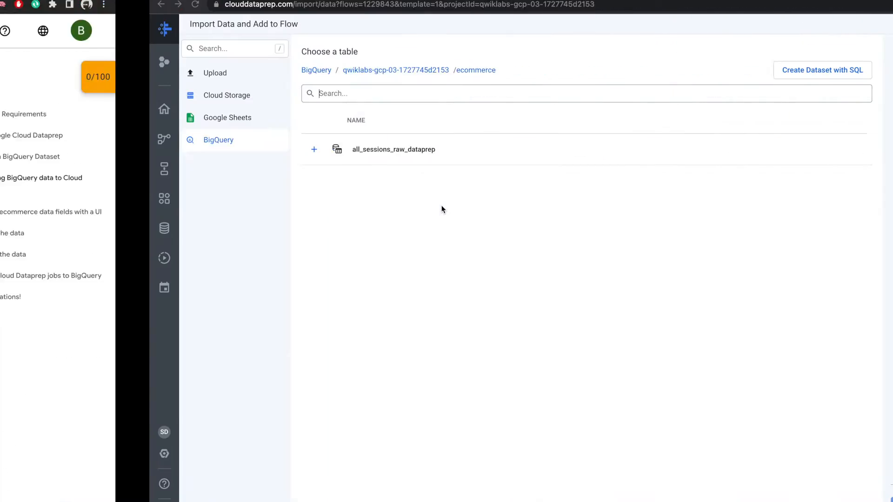
{"action": "left_click", "coordinate": [165, 155]}
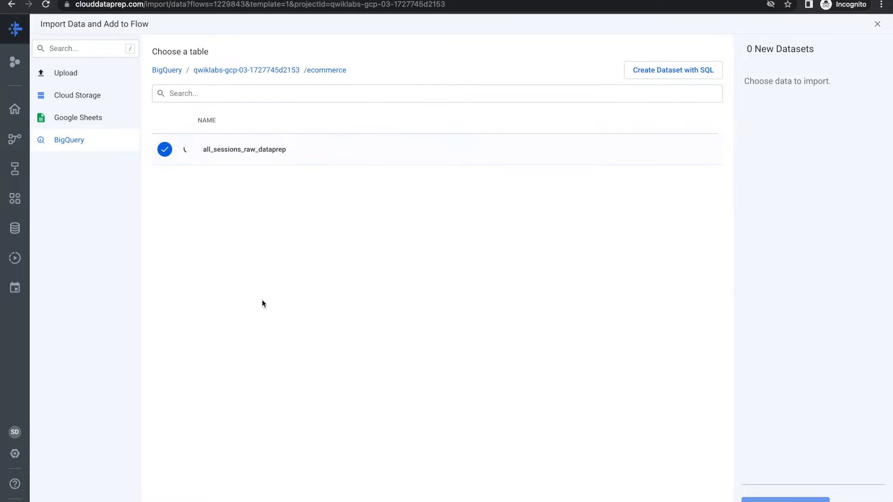
Read the lab's final import instruction and the start of the next task, then import the selected dataset into the Dataprep flow.
{"action": "key", "text": "ctrl+Left"}
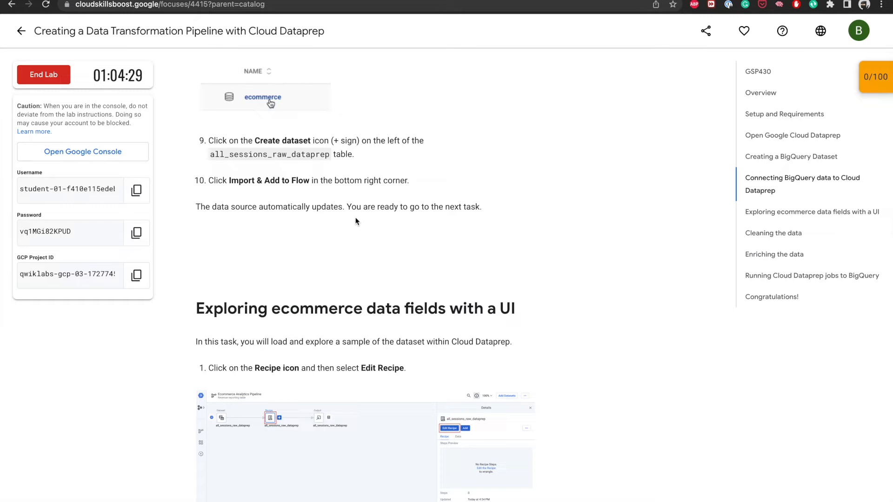
{"action": "scroll", "coordinate": [448, 236], "scroll_direction": "down", "scroll_amount": 5}
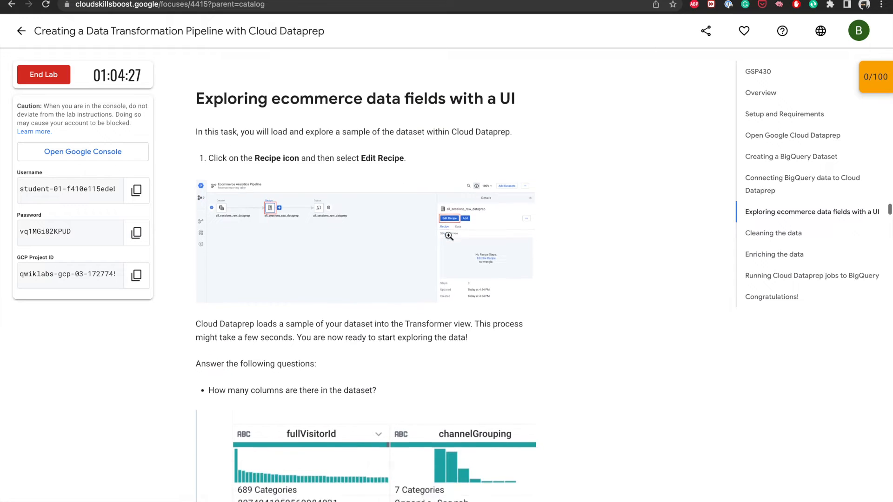
{"action": "key", "text": "ctrl+Right"}
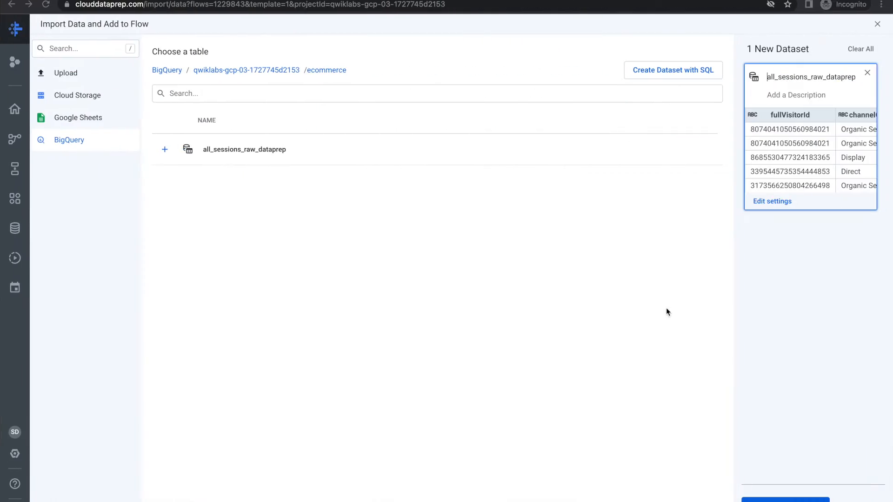
{"action": "left_click", "coordinate": [782, 500]}
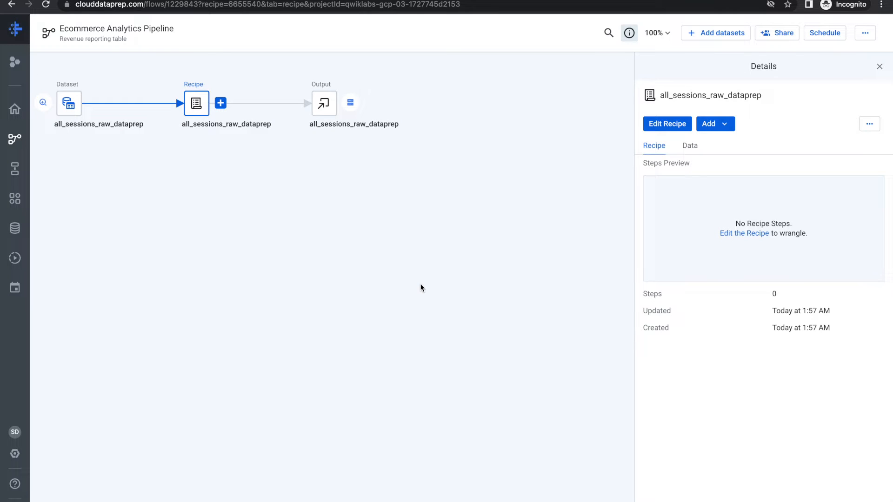
Check the lab's instruction for exploring the data and open the all_sessions_raw_dataprep recipe for editing in Dataprep.
{"action": "key", "text": "ctrl+Left"}
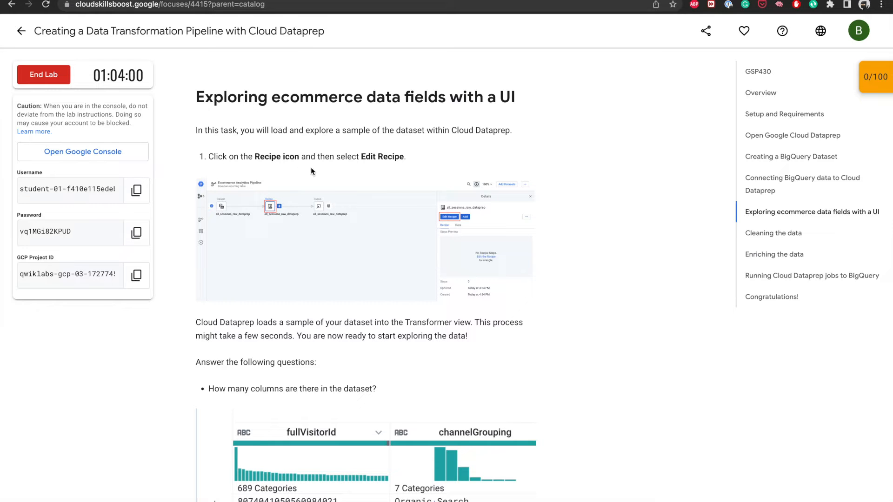
{"action": "key", "text": "ctrl+Right"}
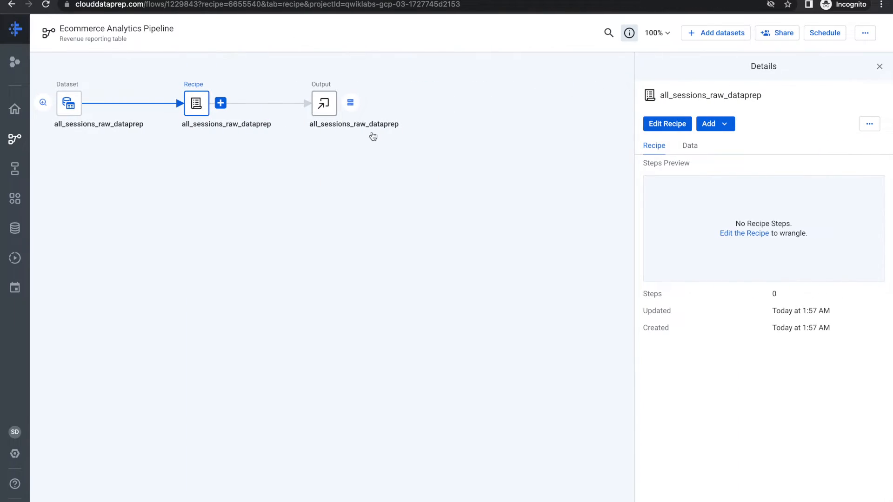
{"action": "key", "text": "ctrl+Left"}
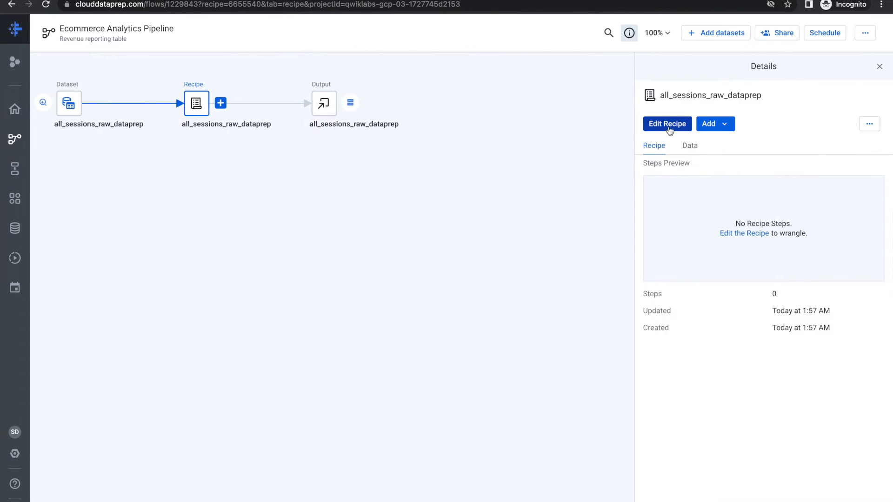
{"action": "left_click", "coordinate": [668, 126]}
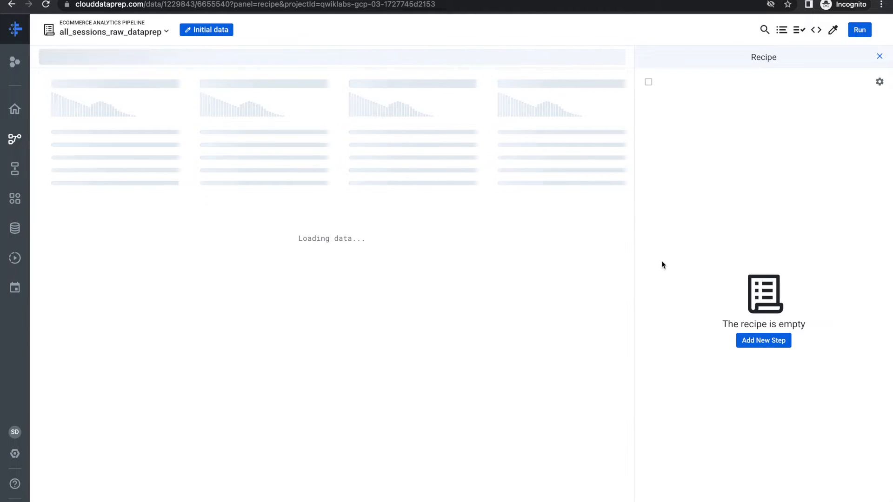
Read the lab's question about the number of columns in the dataset and return to the data grid in Dataprep.
{"action": "key", "text": "ctrl+Left"}
{"action": "scroll", "coordinate": [386, 354], "scroll_direction": "down", "scroll_amount": 2}
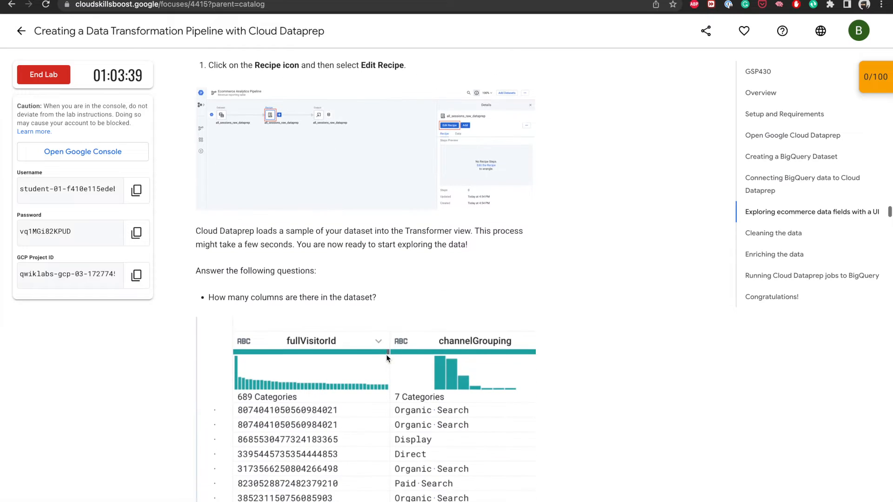
{"action": "scroll", "coordinate": [325, 256], "scroll_direction": "down", "scroll_amount": 1}
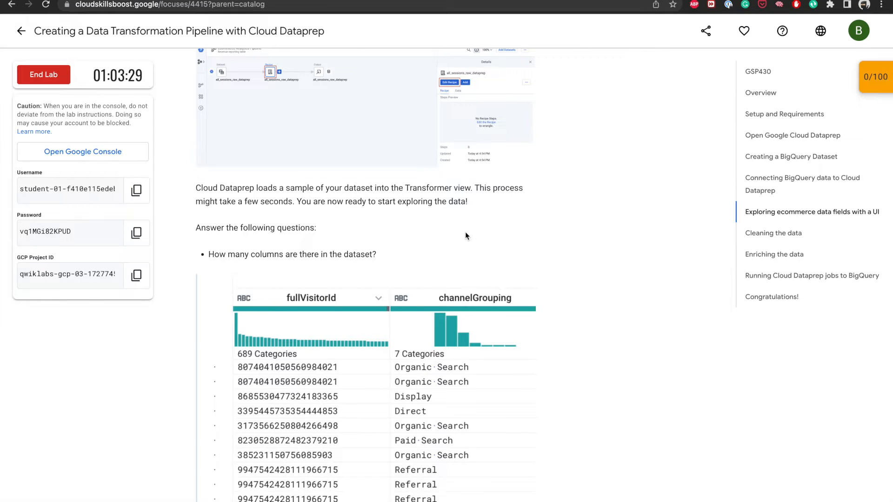
{"action": "scroll", "coordinate": [465, 232], "scroll_direction": "down", "scroll_amount": 3}
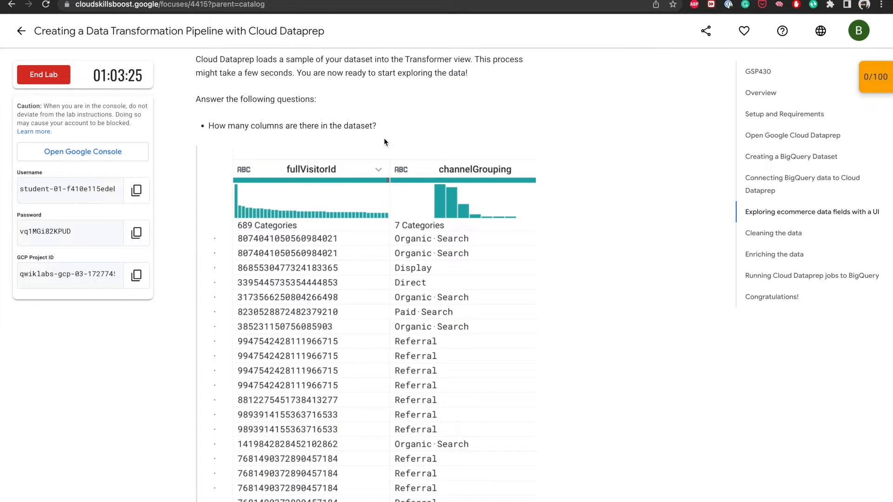
{"action": "key", "text": "ctrl+Right"}
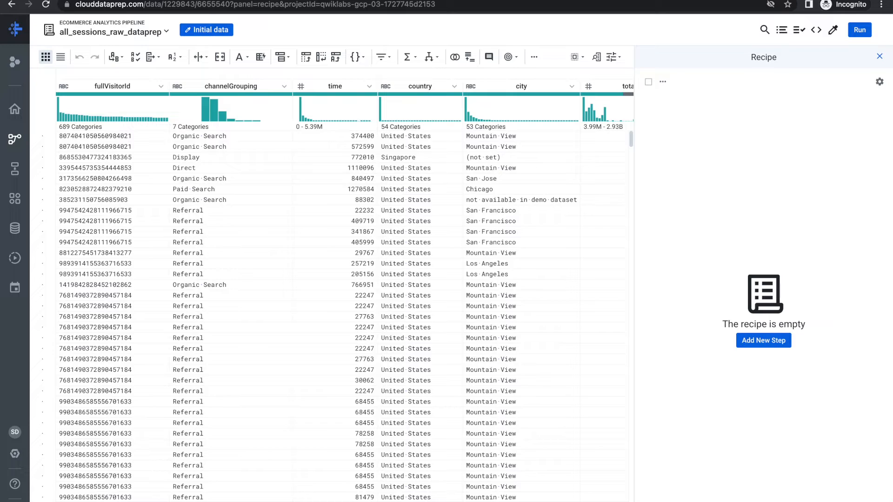
Read the lab's column count answer and its question about the sample's rows, and check them against the Dataprep grid.
{"action": "key", "text": "ctrl+Left"}
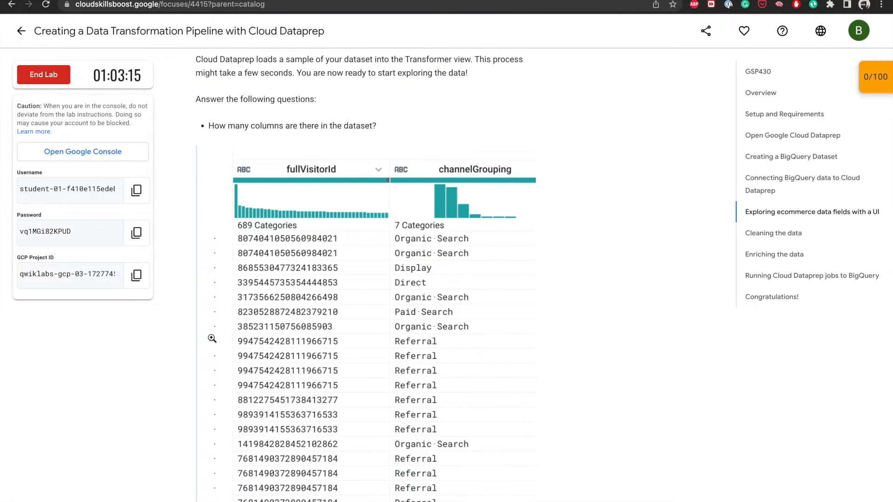
{"action": "scroll", "coordinate": [211, 338], "scroll_direction": "down", "scroll_amount": 6}
{"action": "scroll", "coordinate": [277, 259], "scroll_direction": "down", "scroll_amount": 2}
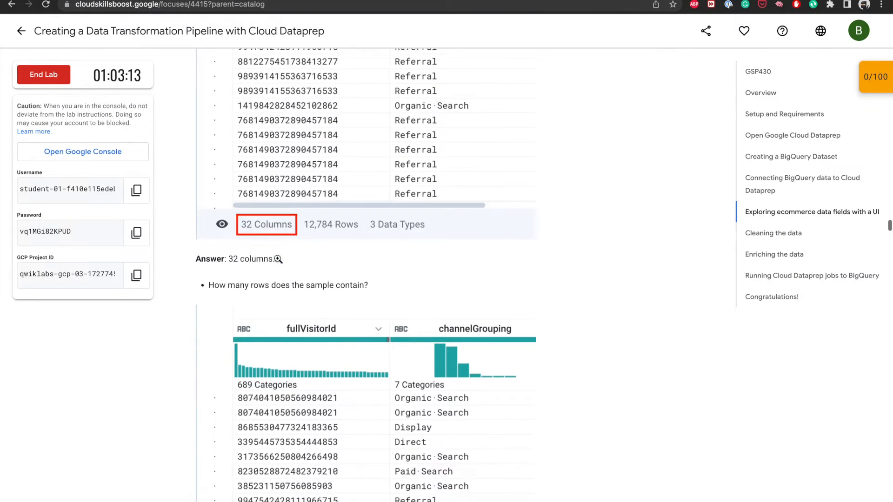
{"action": "scroll", "coordinate": [277, 261], "scroll_direction": "down", "scroll_amount": 2}
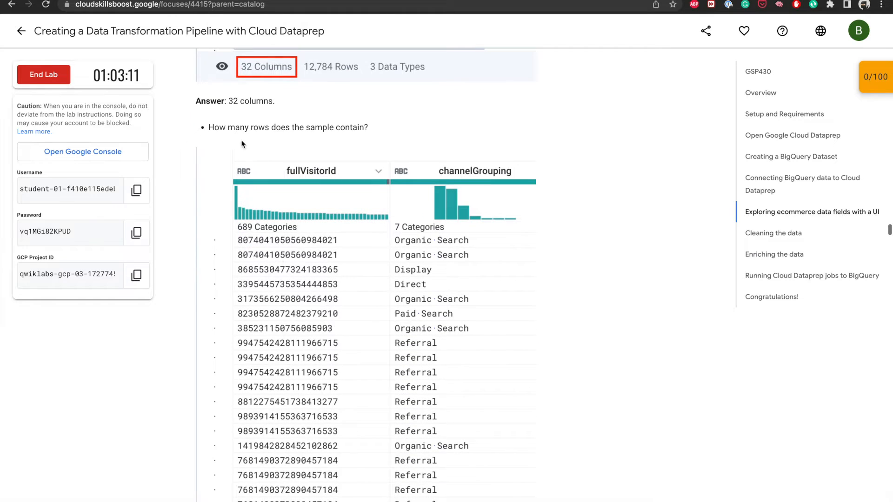
{"action": "key", "text": "ctrl+Right"}
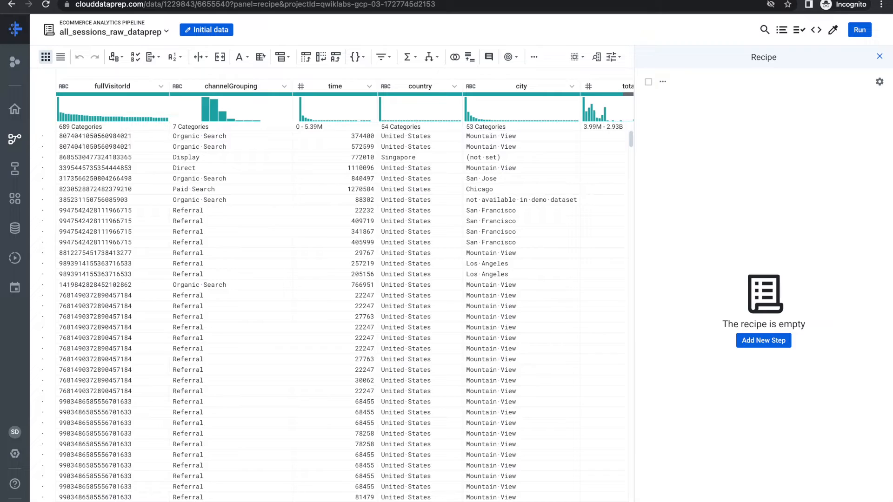
{"action": "key", "text": "ctrl+Up"}
{"action": "key", "text": "ctrl+Up"}
{"action": "key", "text": "ctrl+Left"}
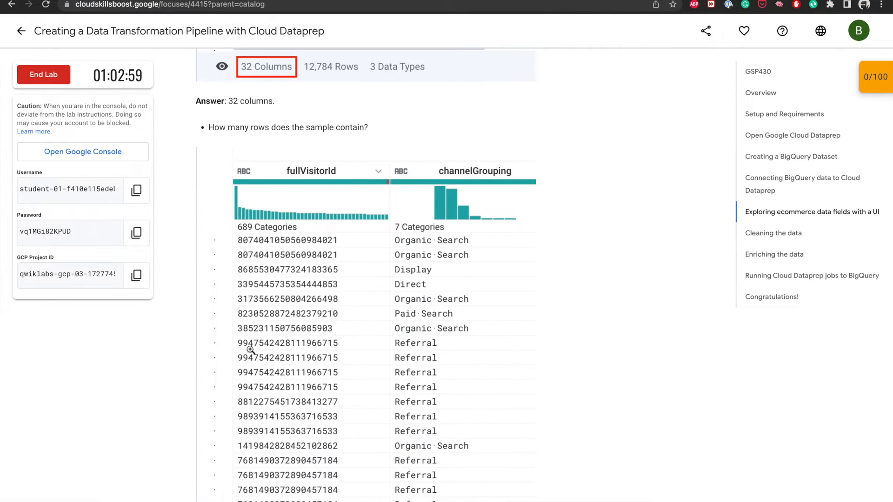
Read the lab's row count answer and channelGrouping question, and examine the channelGrouping histogram in Dataprep for the most common value.
{"action": "scroll", "coordinate": [267, 354], "scroll_direction": "down", "scroll_amount": 7}
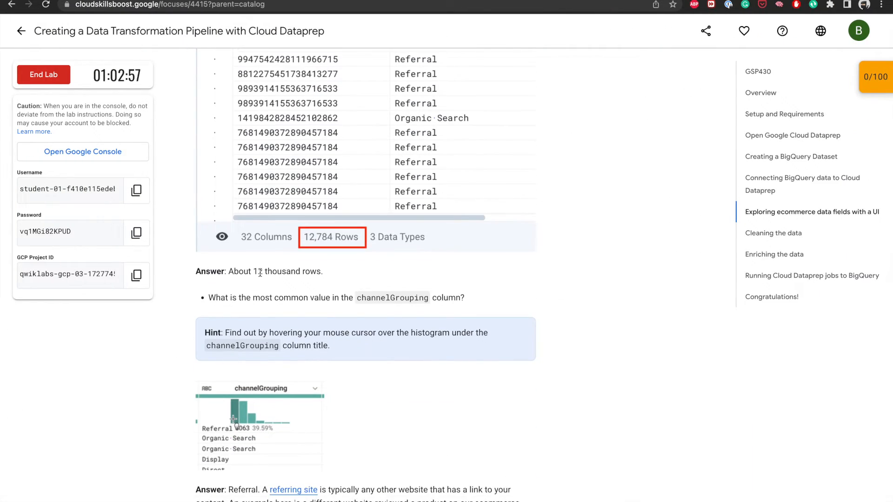
{"action": "scroll", "coordinate": [307, 281], "scroll_direction": "down", "scroll_amount": 1}
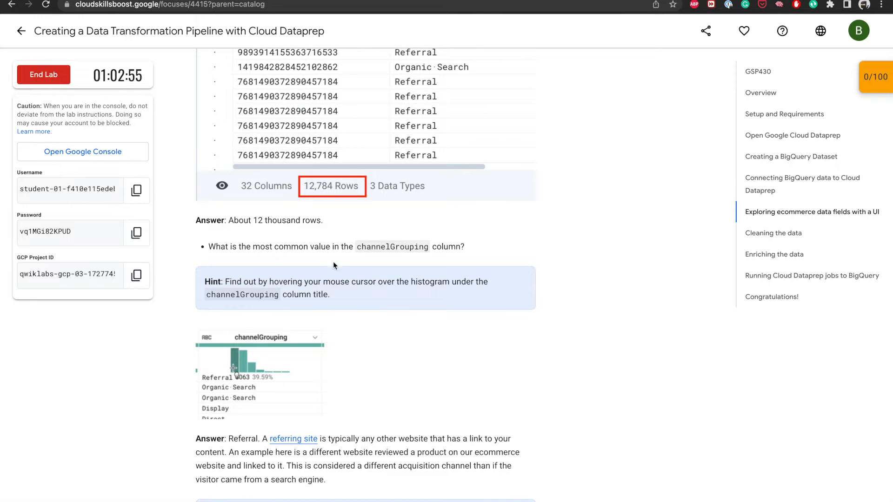
{"action": "scroll", "coordinate": [444, 322], "scroll_direction": "down", "scroll_amount": 1}
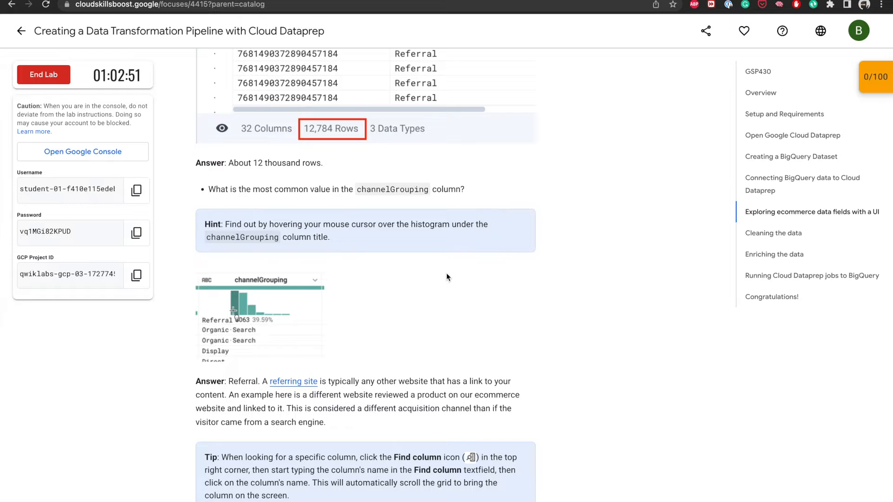
{"action": "key", "text": "ctrl+Right"}
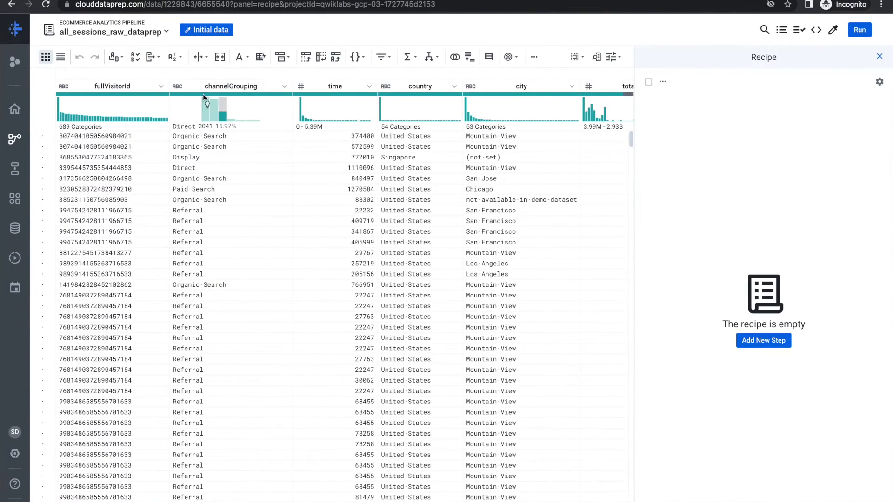
{"action": "mouse_move", "coordinate": [212, 107]}
Read the lab's explanation of referring sites and its Find column tip, and locate the Find column tool in Dataprep.
{"action": "key", "text": "ctrl+Left"}
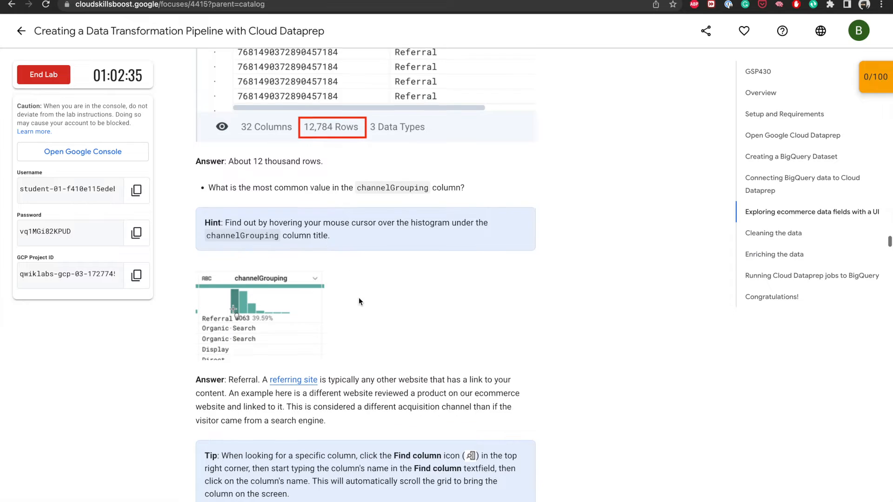
{"action": "scroll", "coordinate": [359, 297], "scroll_direction": "down", "scroll_amount": 3}
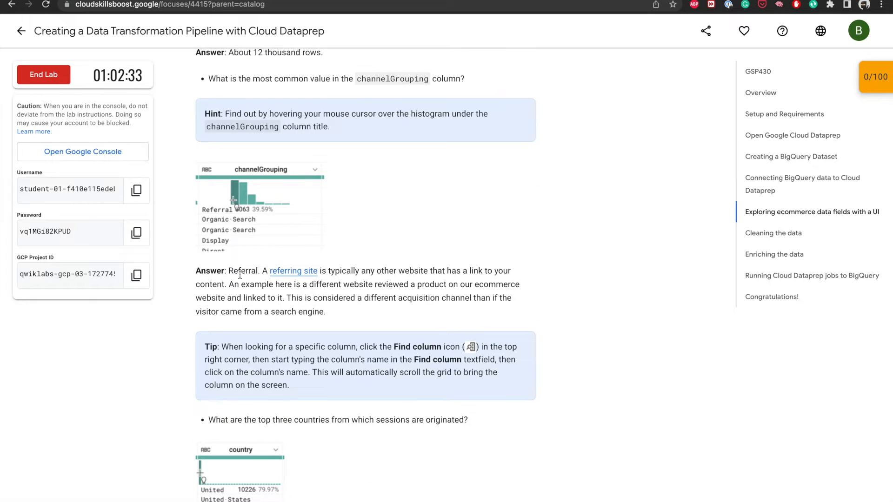
{"action": "scroll", "coordinate": [253, 274], "scroll_direction": "down", "scroll_amount": 1}
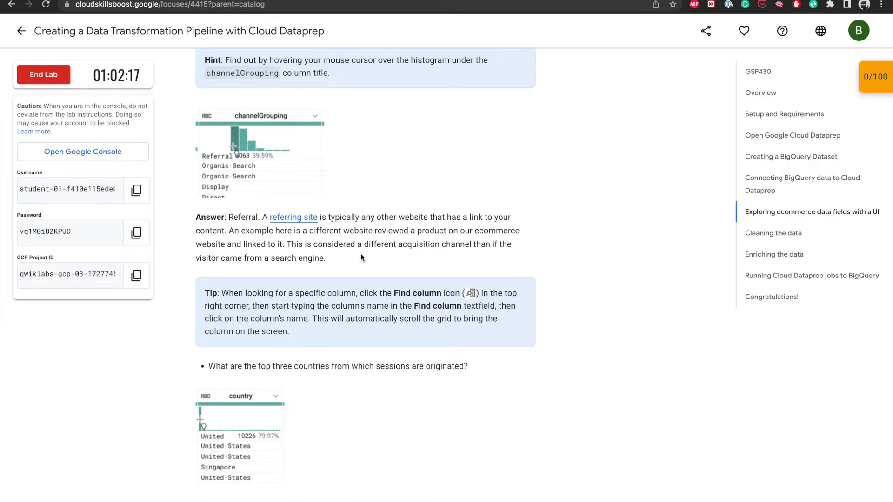
{"action": "scroll", "coordinate": [351, 259], "scroll_direction": "down", "scroll_amount": 2}
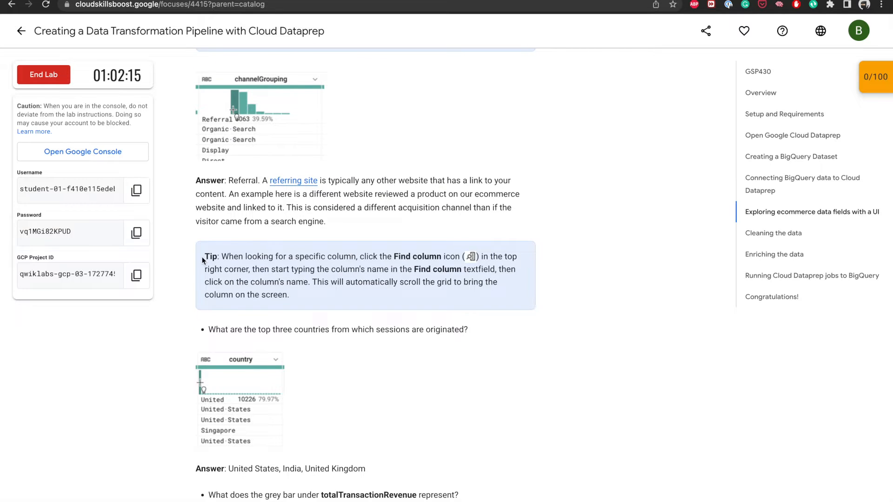
{"action": "scroll", "coordinate": [280, 256], "scroll_direction": "down", "scroll_amount": 1}
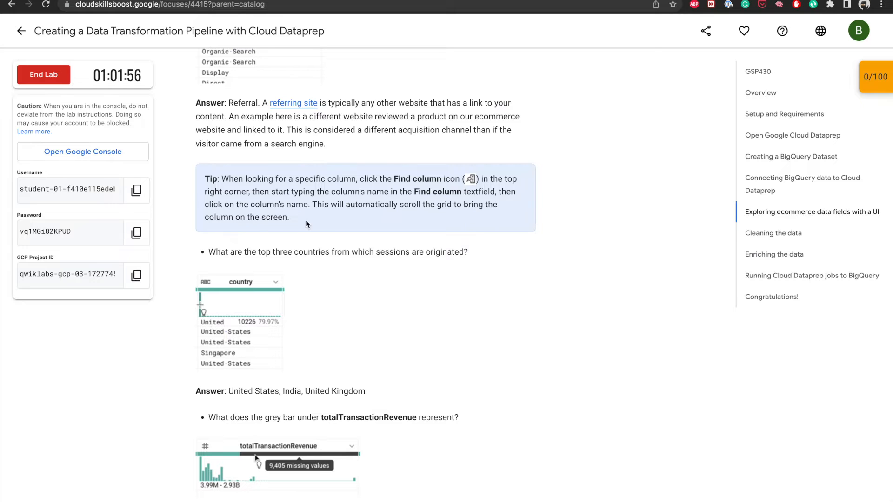
{"action": "scroll", "coordinate": [320, 242], "scroll_direction": "down", "scroll_amount": 1}
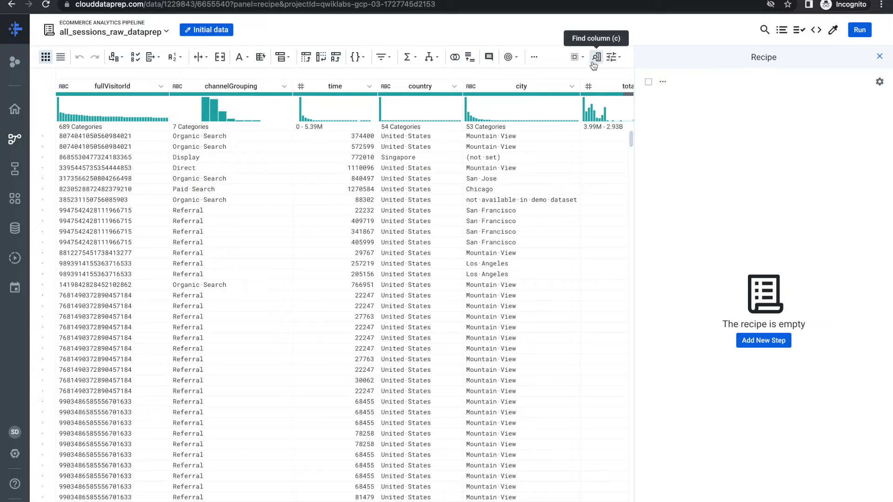
Read the lab's question about the top three countries and examine the country column's histogram in Dataprep.
{"action": "key", "text": "ctrl+Left"}
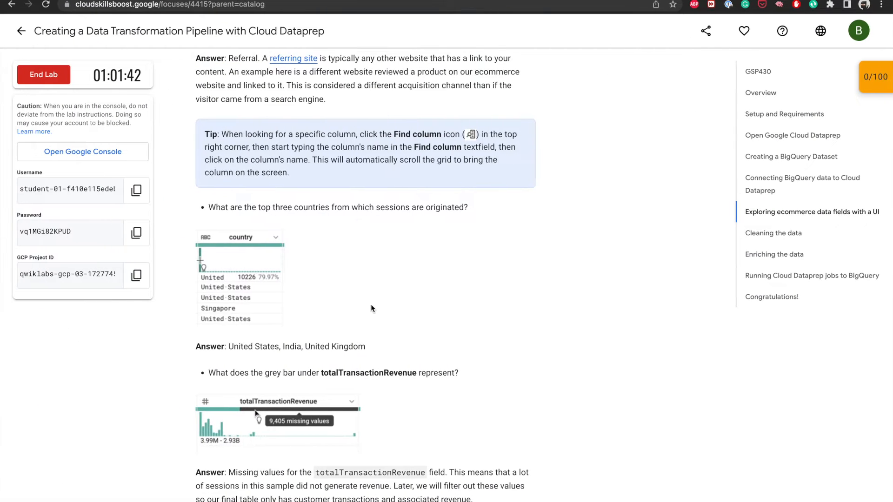
{"action": "scroll", "coordinate": [370, 304], "scroll_direction": "down", "scroll_amount": 1}
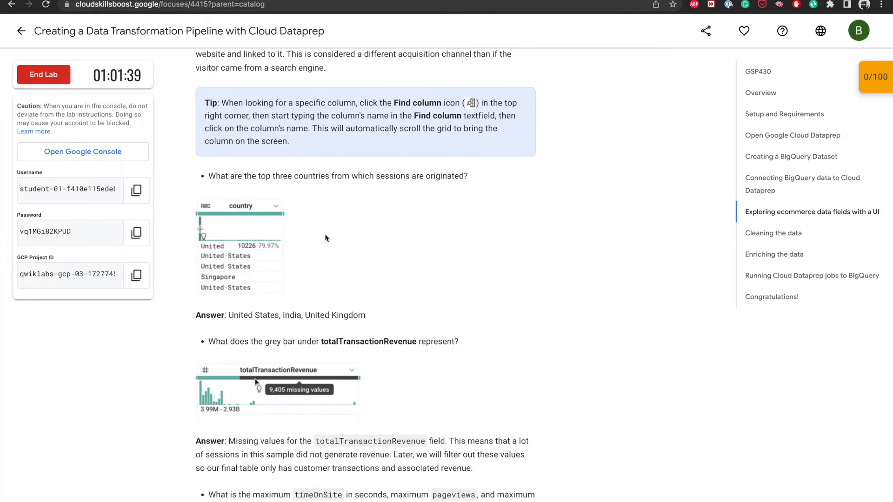
{"action": "key", "text": "ctrl+Right"}
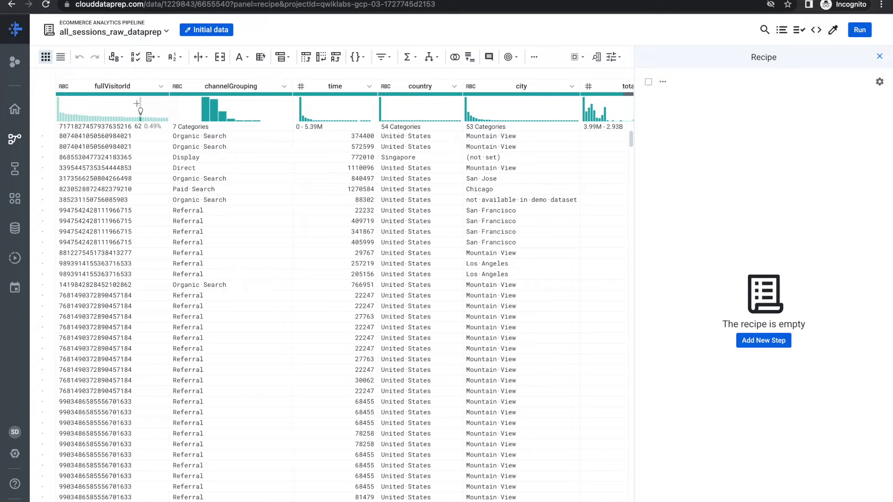
{"action": "scroll", "coordinate": [209, 91], "scroll_direction": "right", "scroll_amount": 5}
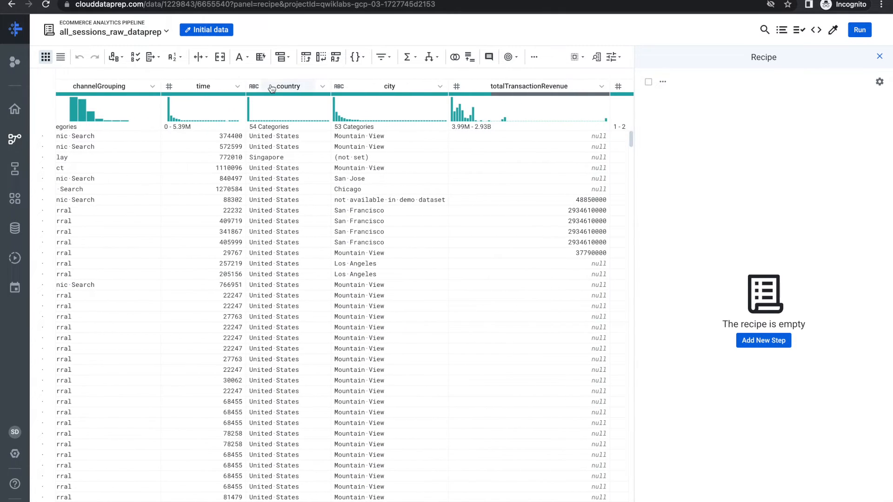
{"action": "left_click", "coordinate": [324, 88]}
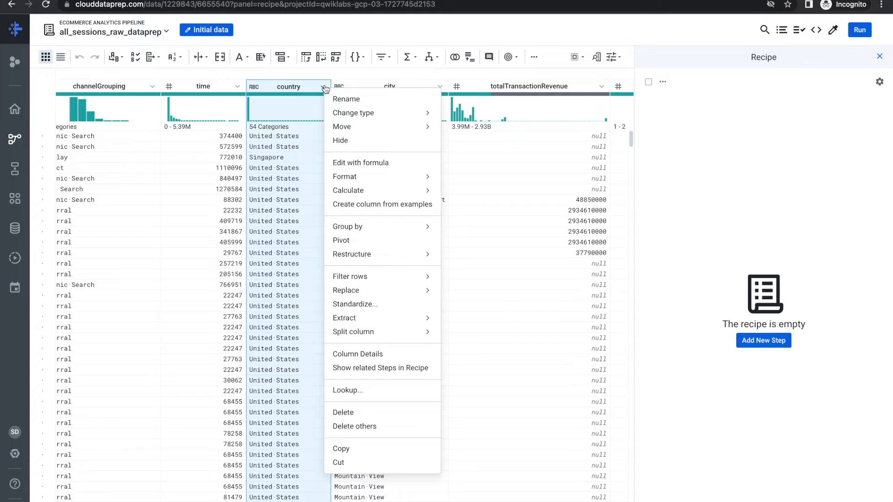
{"action": "left_click", "coordinate": [262, 107]}
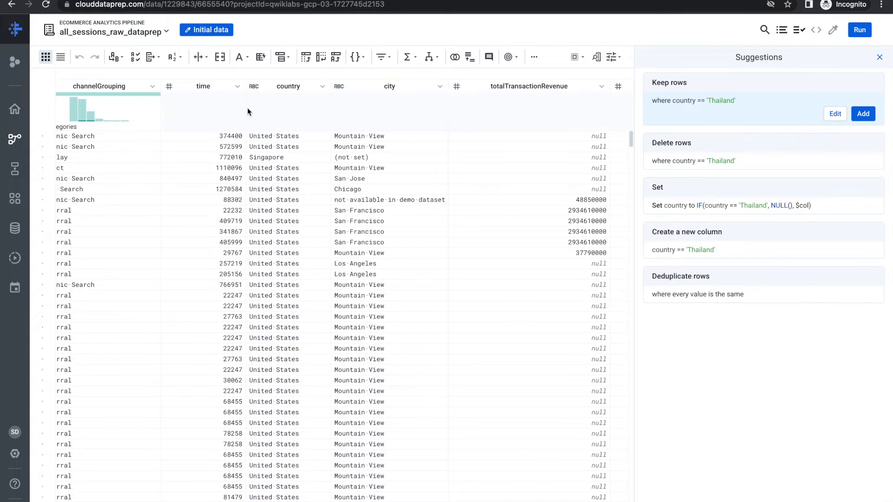
{"action": "mouse_move", "coordinate": [249, 117]}
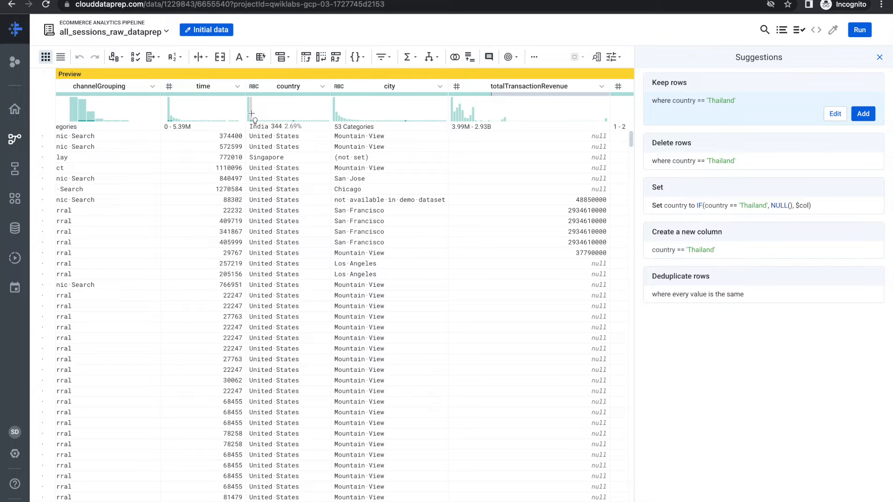
Check the lab's country answer and totalTransactionRevenue question, and inspect the grey bar under the totalTransactionRevenue column in Dataprep.
{"action": "key", "text": "ctrl+Left"}
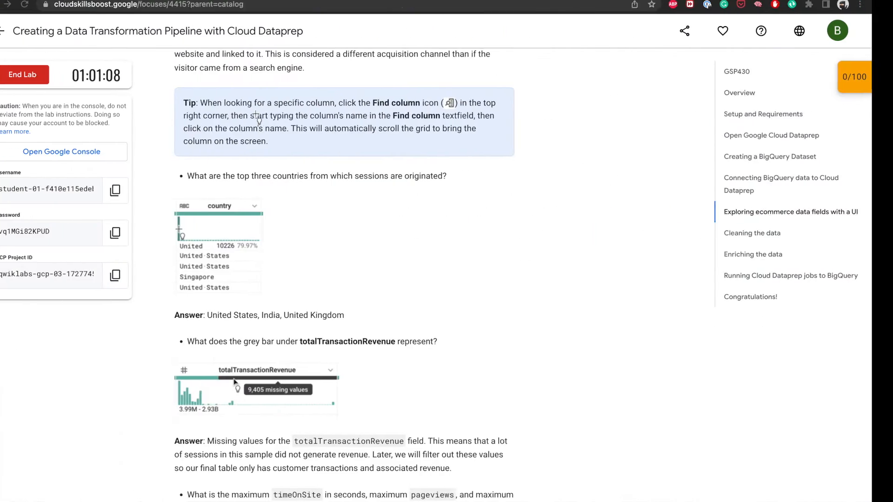
{"action": "scroll", "coordinate": [297, 266], "scroll_direction": "down", "scroll_amount": 2}
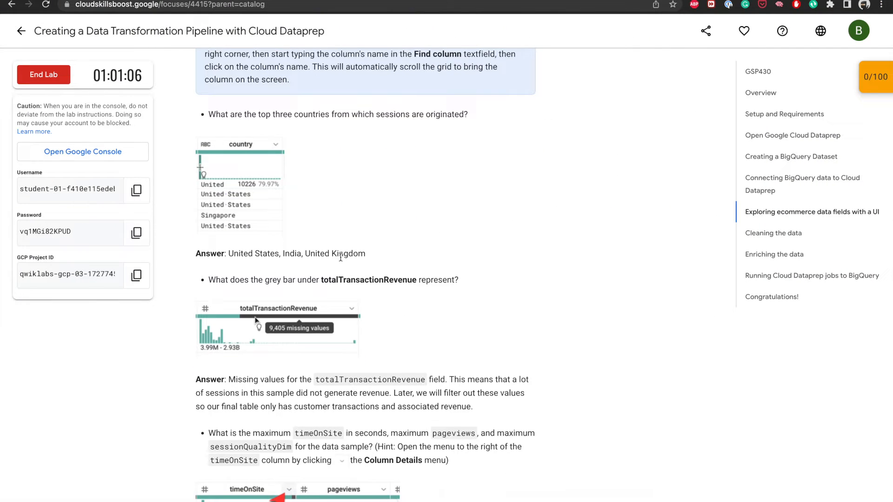
{"action": "scroll", "coordinate": [334, 254], "scroll_direction": "down", "scroll_amount": 3}
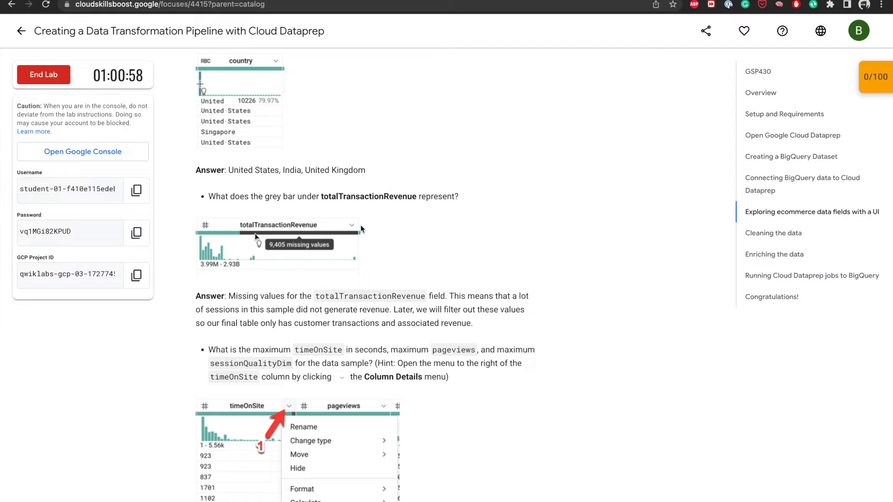
{"action": "key", "text": "ctrl+Right"}
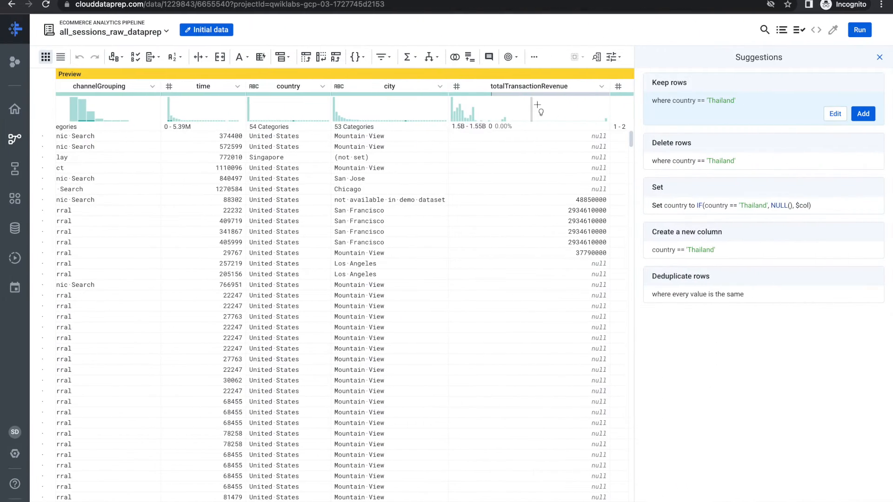
{"action": "left_click", "coordinate": [526, 94]}
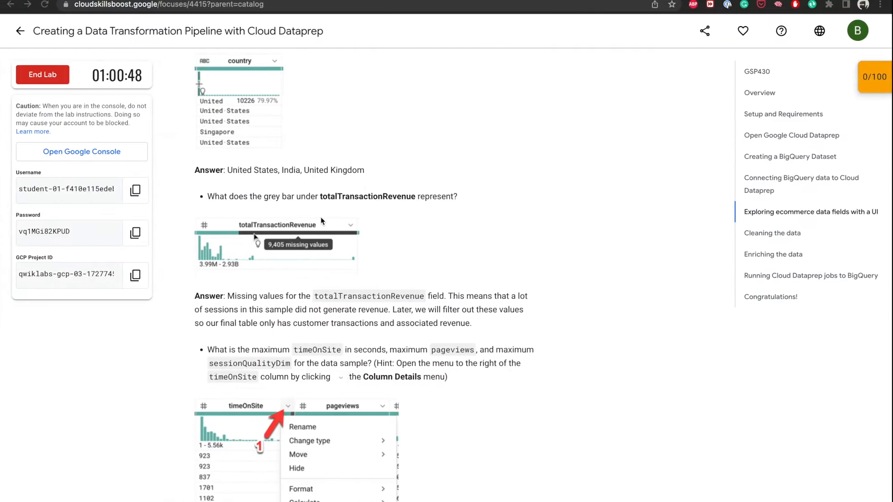
Read the lab's question about maximum timeOnSite, pageviews and sessionQualityDim, and open the timeOnSite column details in Dataprep.
{"action": "scroll", "coordinate": [320, 216], "scroll_direction": "down", "scroll_amount": 5}
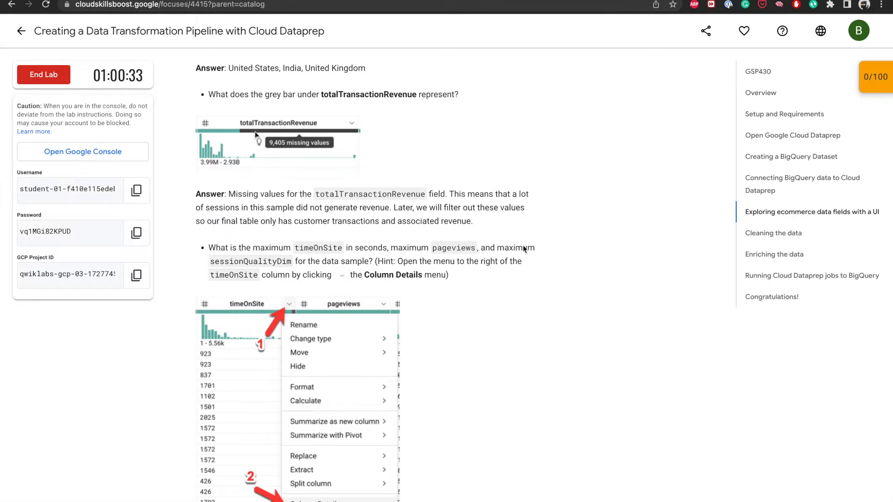
{"action": "scroll", "coordinate": [524, 248], "scroll_direction": "down", "scroll_amount": 1}
{"action": "scroll", "coordinate": [524, 248], "scroll_direction": "down", "scroll_amount": 1}
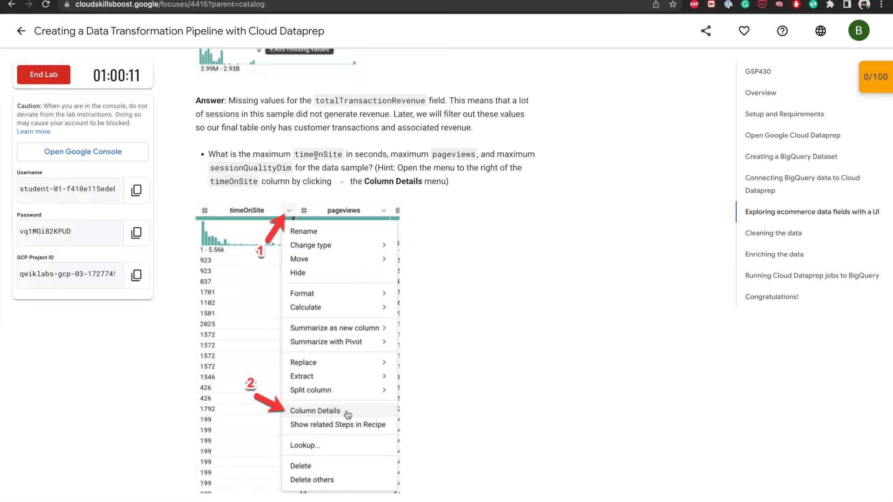
{"action": "key", "text": "ctrl+Right"}
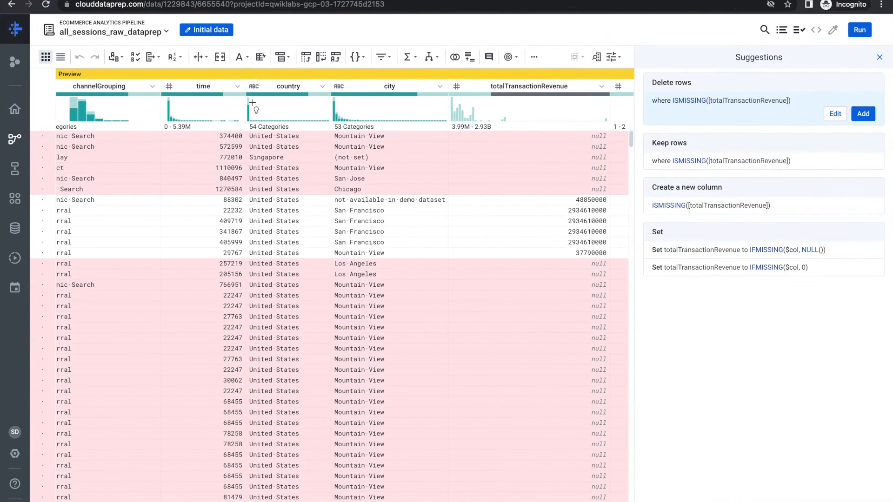
{"action": "scroll", "coordinate": [337, 114], "scroll_direction": "right", "scroll_amount": 3}
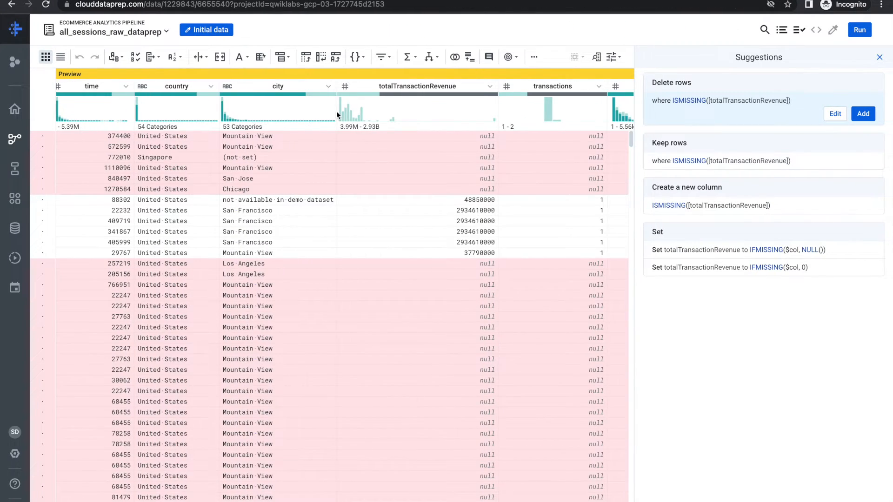
{"action": "scroll", "coordinate": [484, 100], "scroll_direction": "right", "scroll_amount": 5}
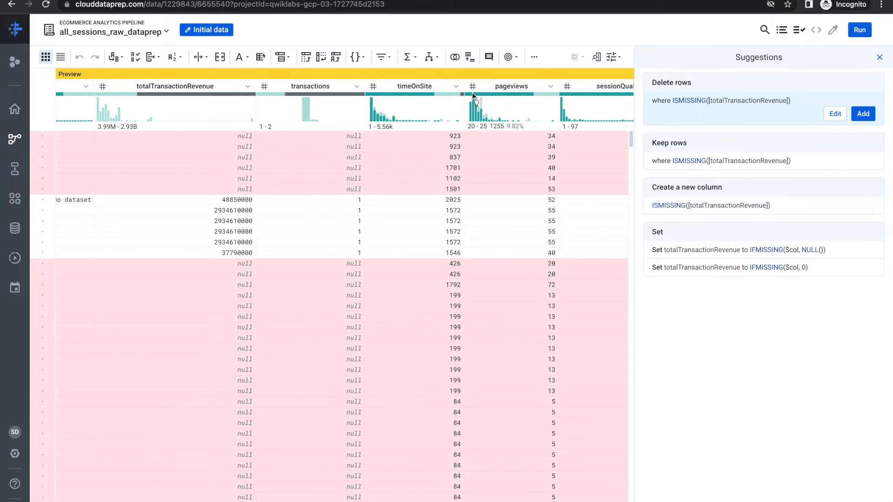
{"action": "left_click", "coordinate": [456, 87]}
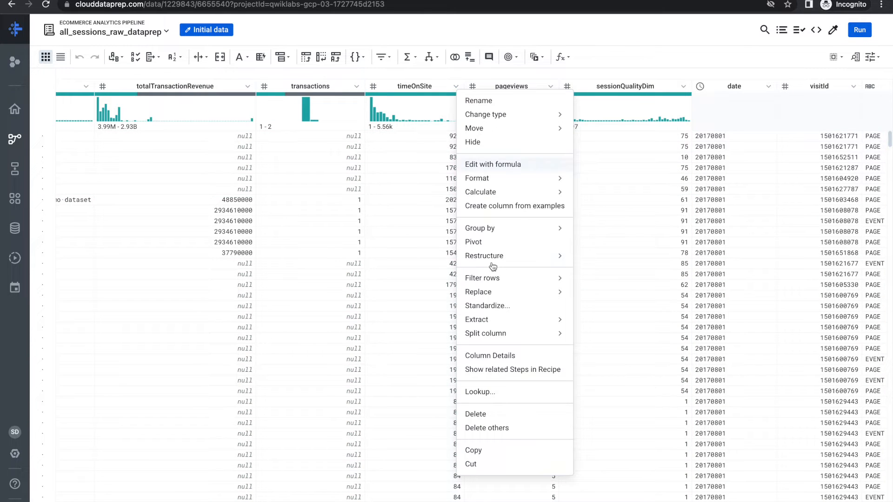
{"action": "left_click", "coordinate": [484, 356]}
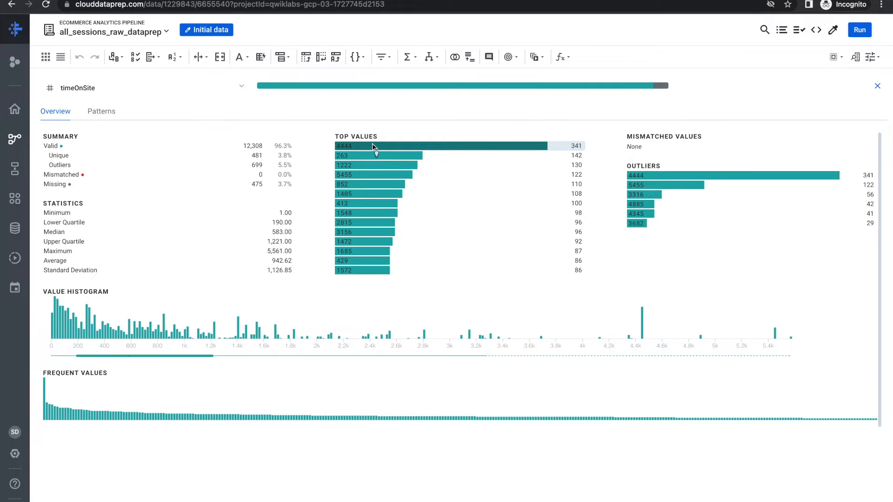
Preview the suggestions for the timeOnSite top value 4444, dismiss them and close the column details.
{"action": "left_click", "coordinate": [372, 146]}
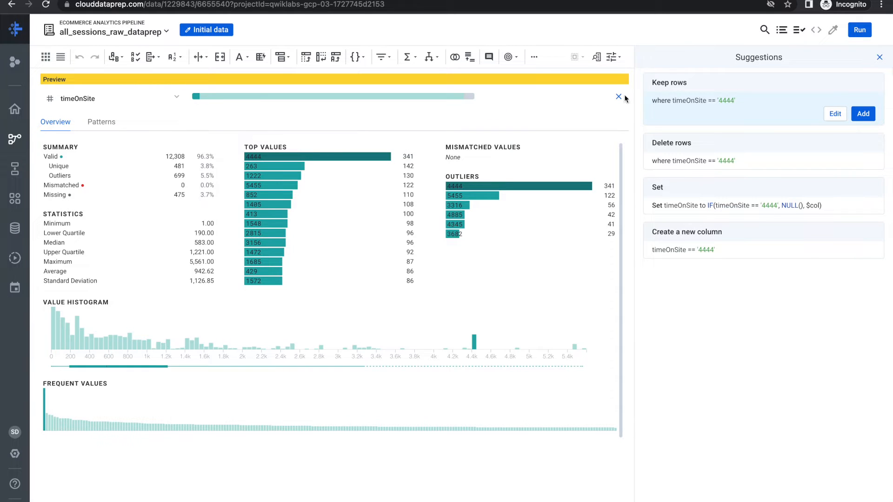
{"action": "left_click", "coordinate": [879, 57]}
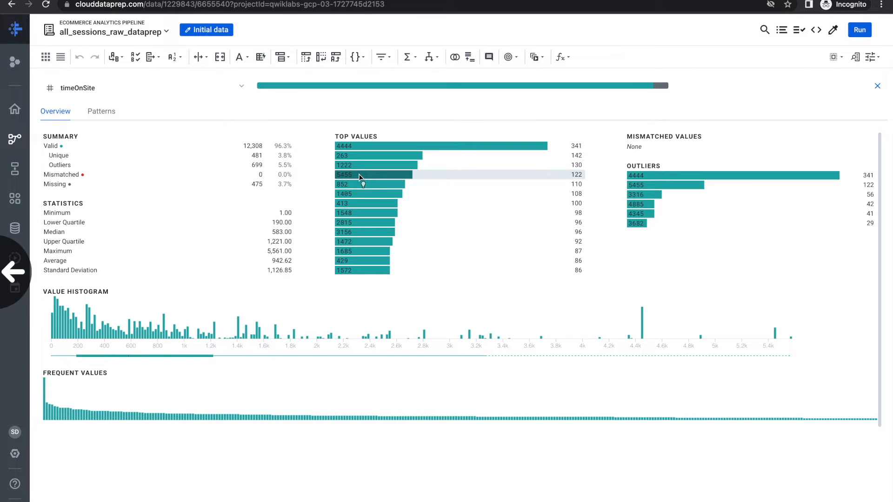
{"action": "left_click", "coordinate": [879, 87]}
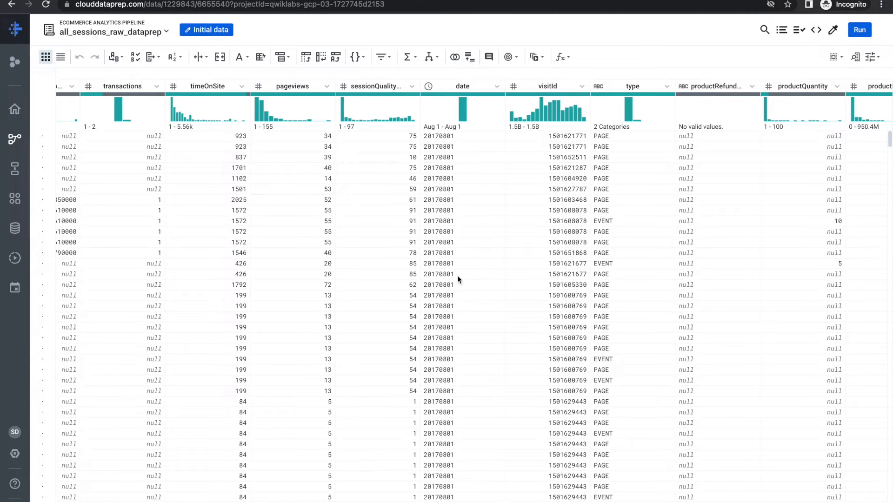
Recheck the lab's question, find the pageviews column in Dataprep by searching for "page", and open its column details.
{"action": "key", "text": "ctrl+Left"}
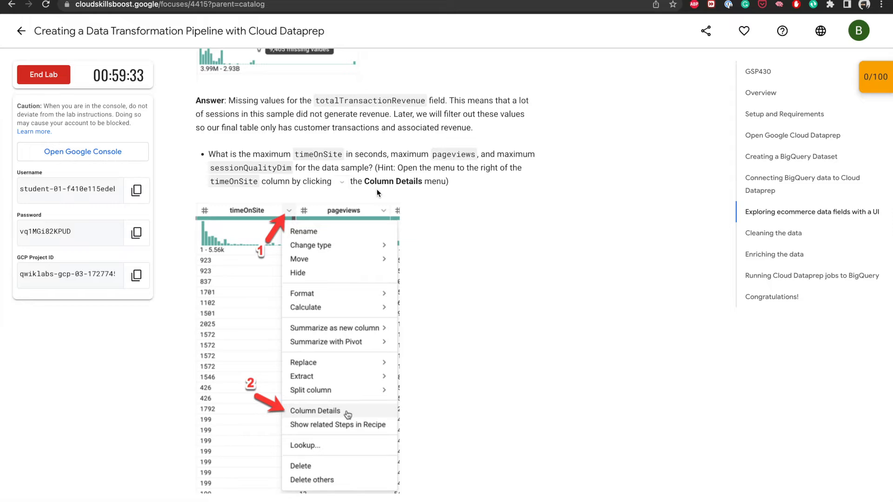
{"action": "key", "text": "ctrl+Right"}
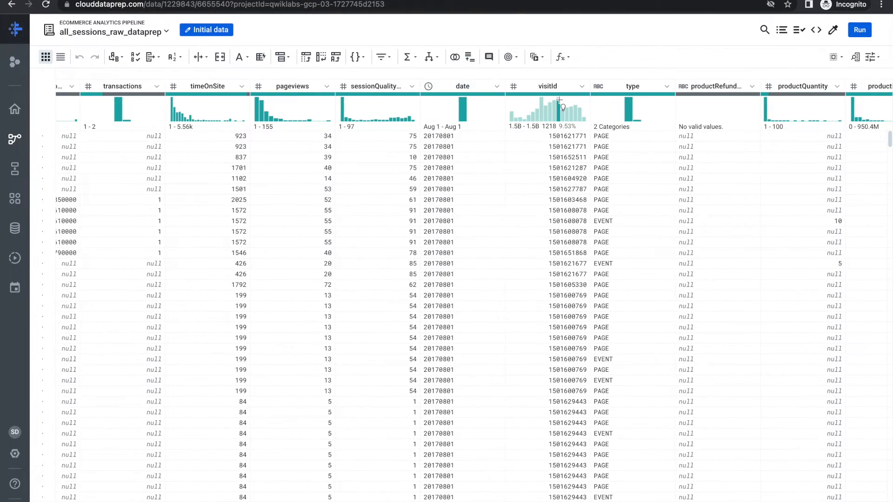
{"action": "scroll", "coordinate": [559, 100], "scroll_direction": "right", "scroll_amount": 5}
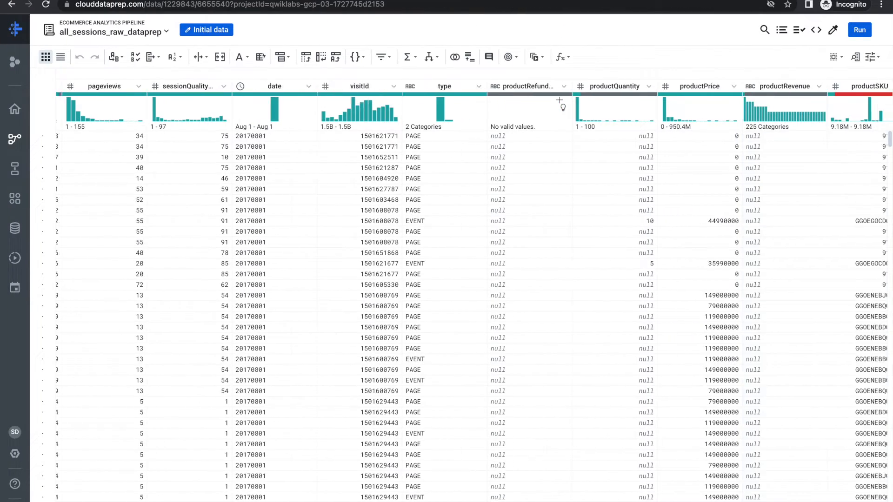
{"action": "scroll", "coordinate": [559, 100], "scroll_direction": "right", "scroll_amount": 7}
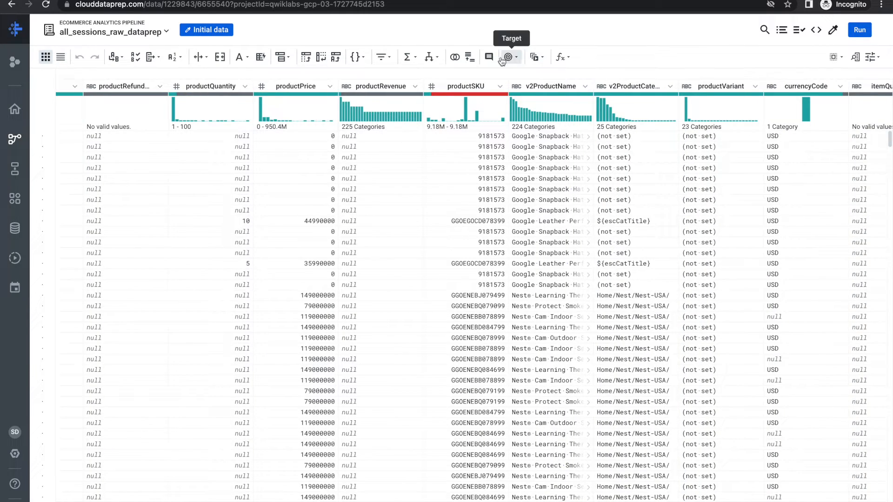
{"action": "left_click", "coordinate": [855, 58]}
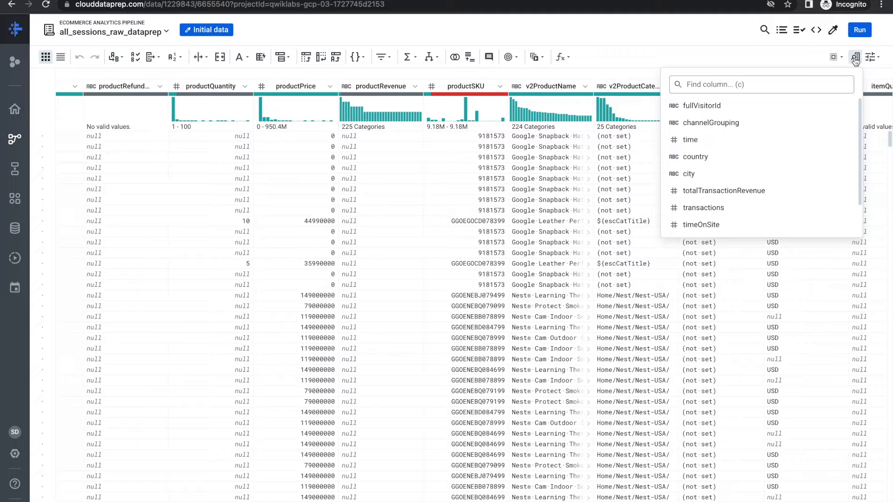
{"action": "type", "text": "page"}
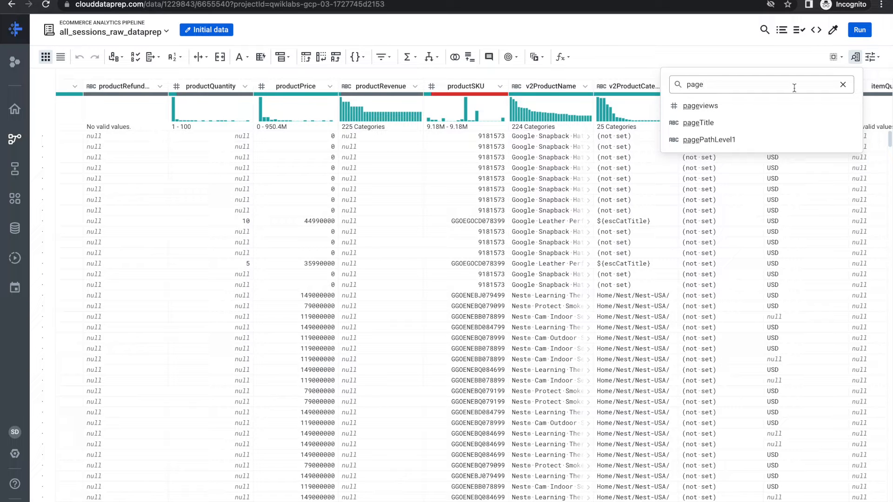
{"action": "left_click", "coordinate": [696, 107]}
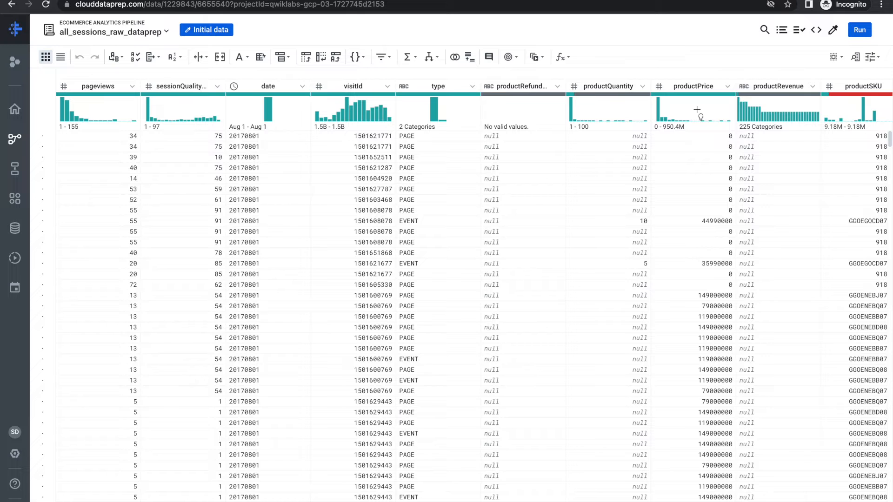
{"action": "left_click", "coordinate": [133, 86]}
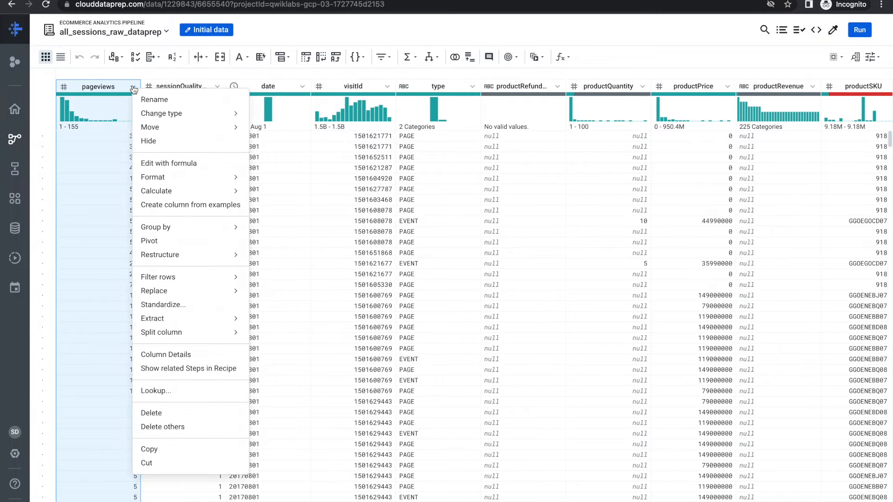
{"action": "left_click", "coordinate": [173, 354]}
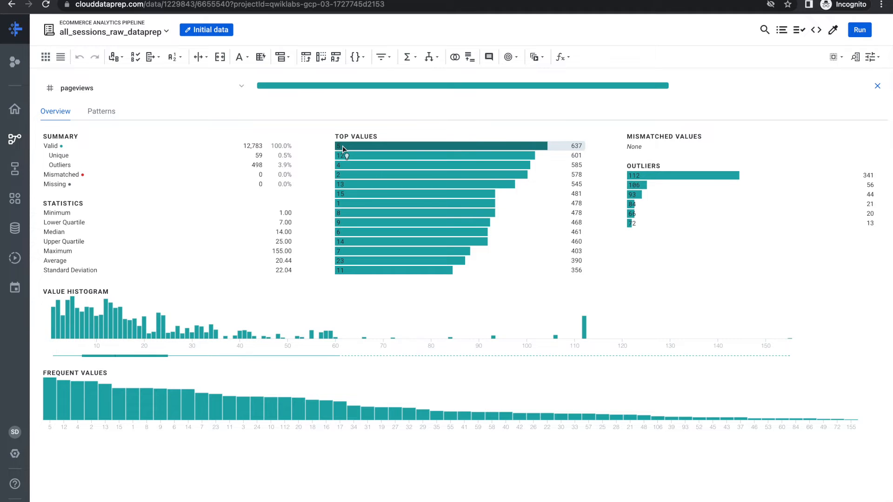
Check the lab for the remaining column name and find sessionQualityDim in Dataprep to view its column details.
{"action": "key", "text": "ctrl+Left"}
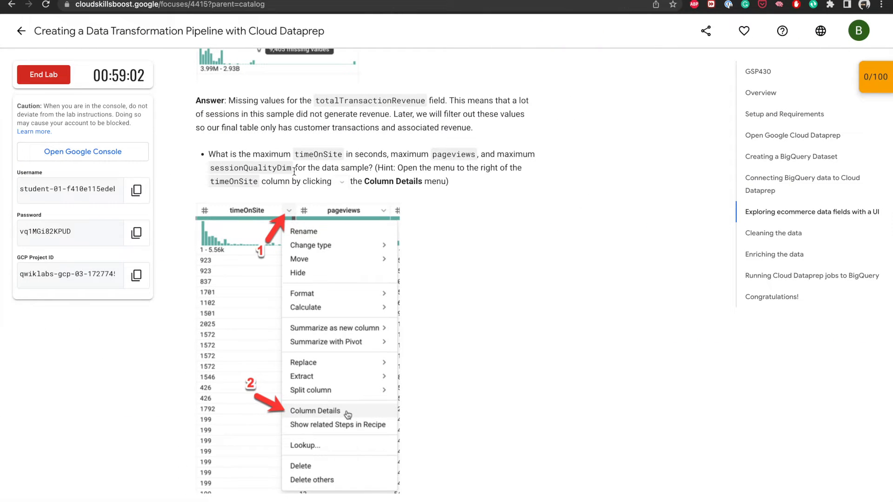
{"action": "key", "text": "ctrl+Right"}
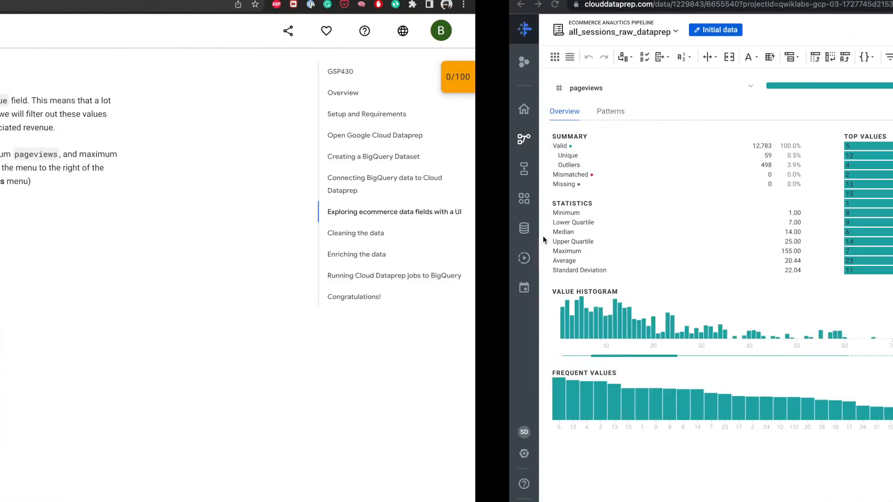
{"action": "left_click", "coordinate": [854, 56]}
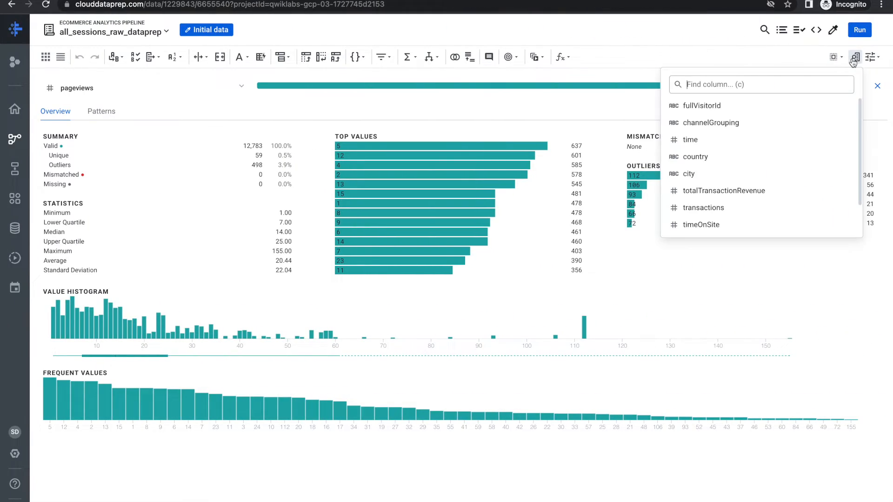
{"action": "type", "text": "se"}
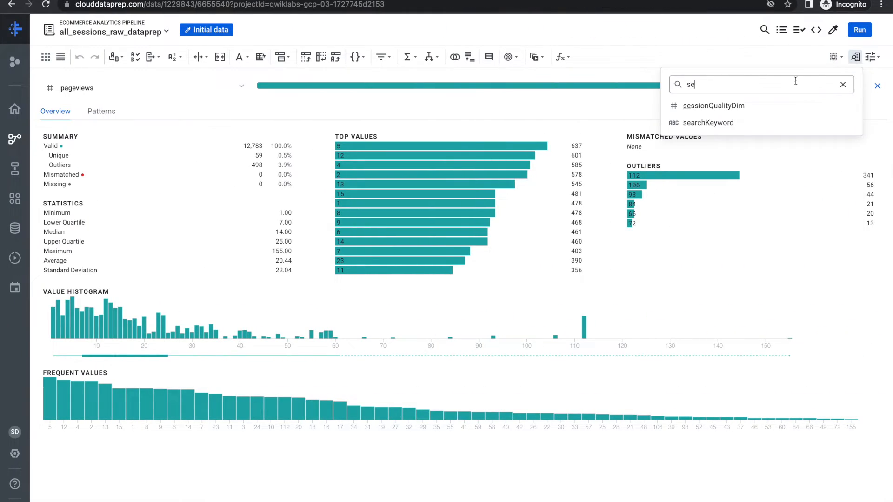
{"action": "left_click", "coordinate": [722, 106]}
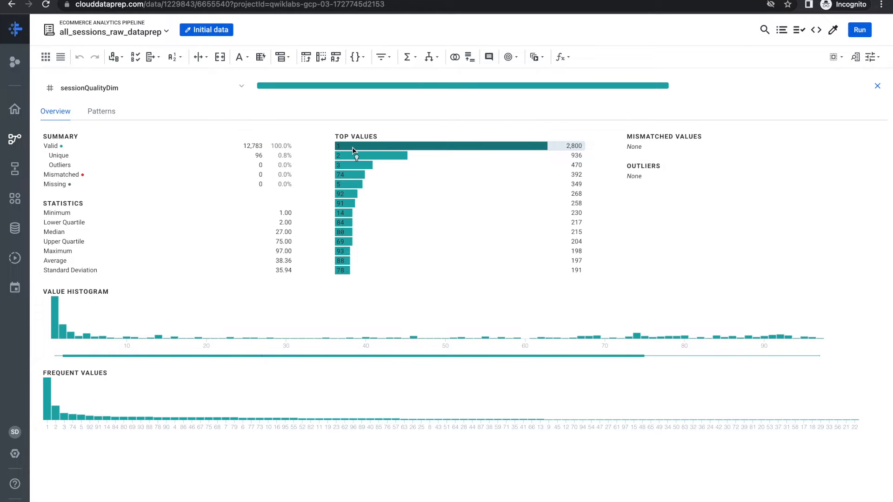
Review the lab's instructions and example screenshots for reading a column's maximum and closing its details.
{"action": "key", "text": "ctrl+Left"}
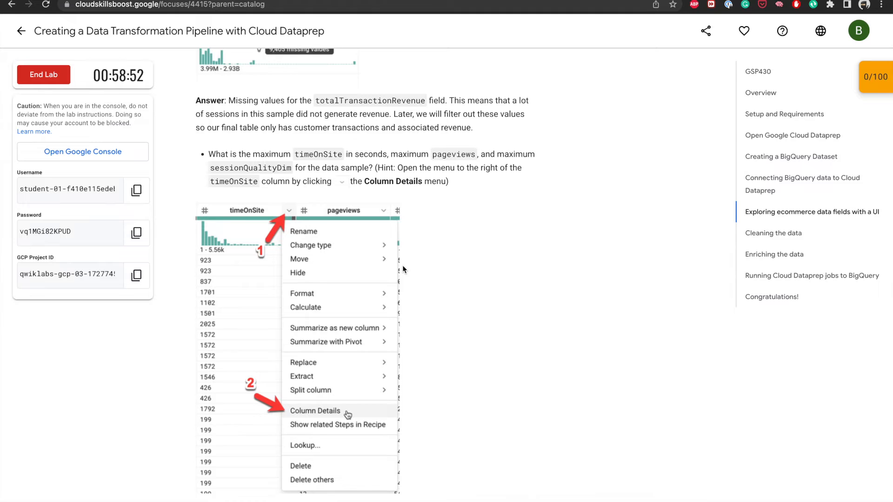
{"action": "scroll", "coordinate": [402, 267], "scroll_direction": "down", "scroll_amount": 5}
{"action": "scroll", "coordinate": [403, 265], "scroll_direction": "down", "scroll_amount": 2}
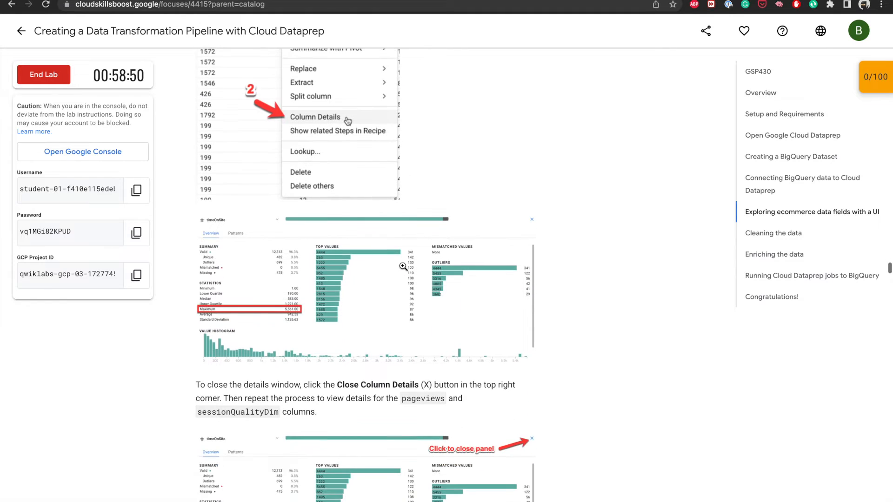
{"action": "scroll", "coordinate": [402, 267], "scroll_direction": "up", "scroll_amount": 5}
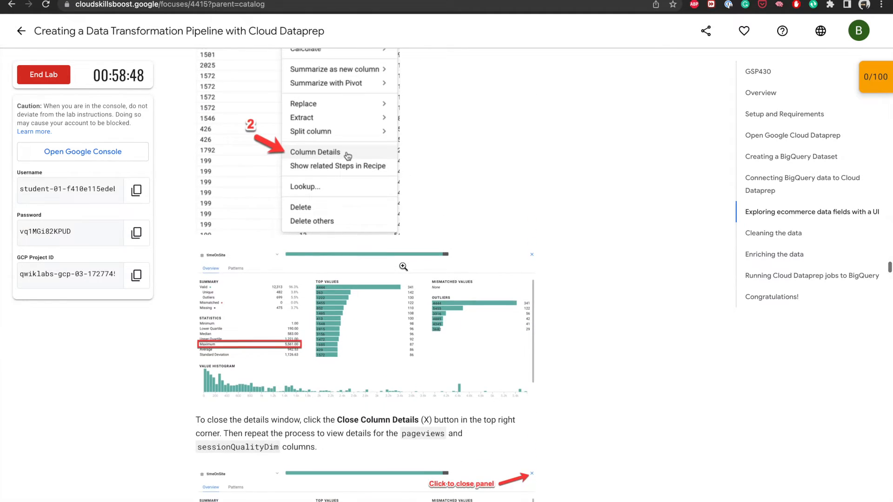
{"action": "scroll", "coordinate": [402, 269], "scroll_direction": "up", "scroll_amount": 1}
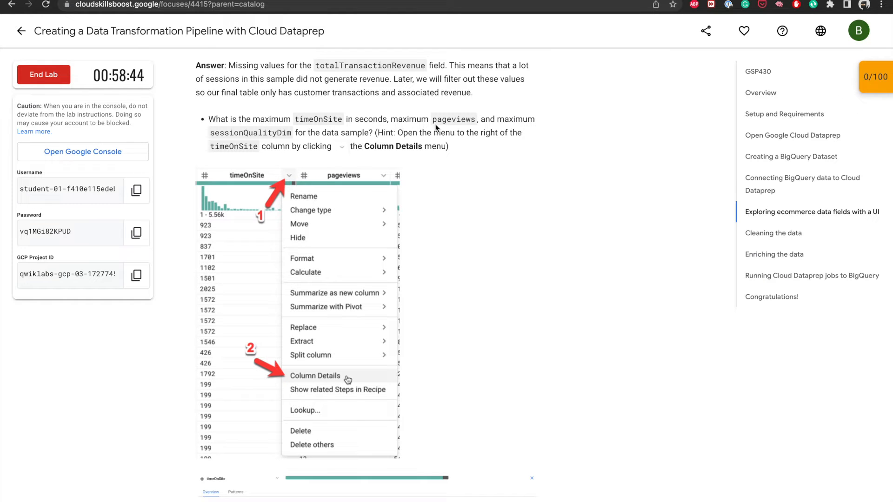
Find the timeOnSite and pageviews columns in Dataprep and examine the maximum in each one's column details.
{"action": "key", "text": "ctrl+Right"}
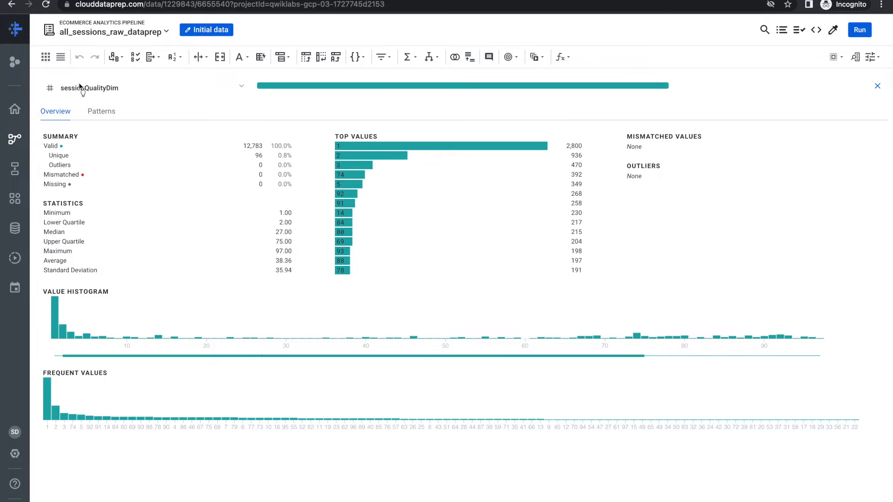
{"action": "left_click", "coordinate": [855, 58]}
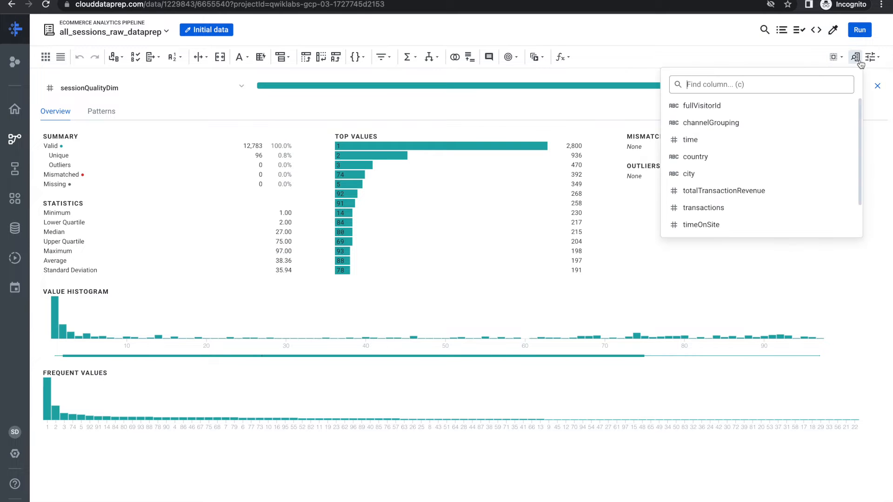
{"action": "type", "text": "tim"}
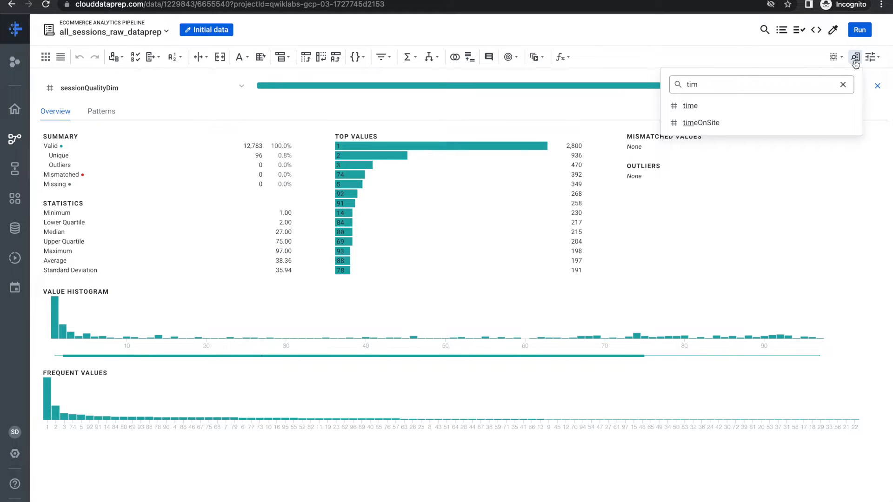
{"action": "left_click", "coordinate": [695, 123]}
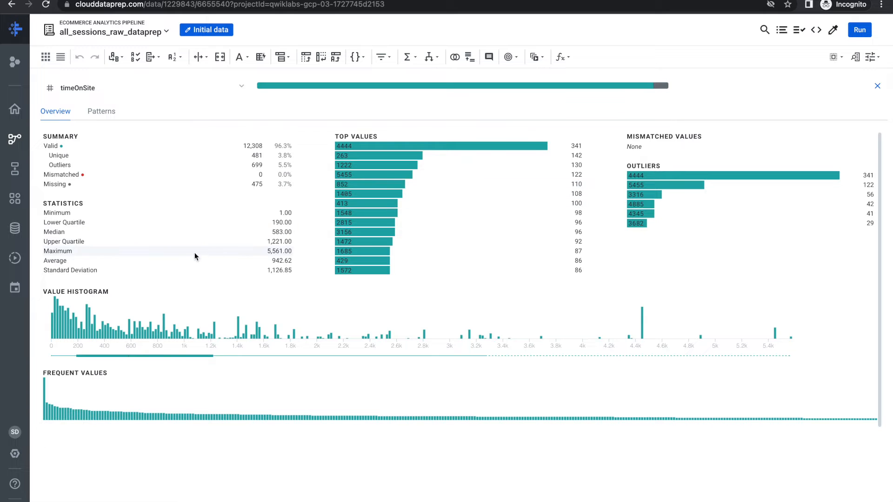
{"action": "left_click", "coordinate": [853, 62]}
{"action": "type", "text": "page"}
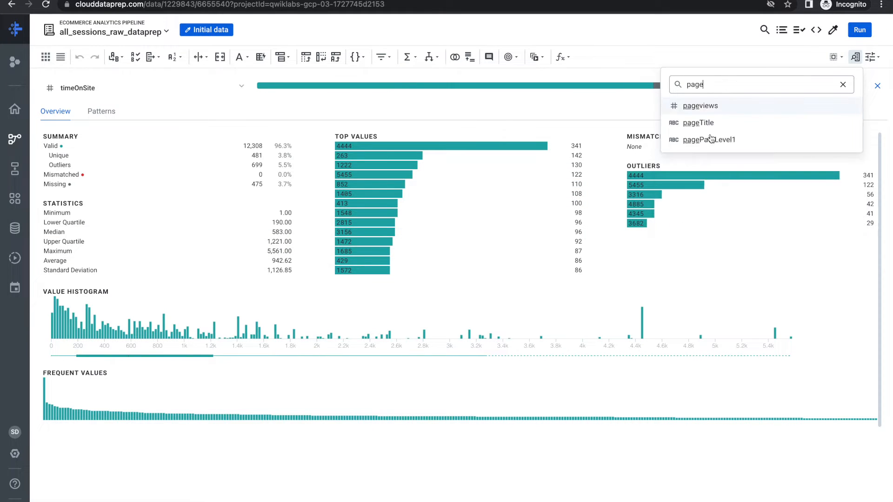
{"action": "left_click", "coordinate": [702, 109]}
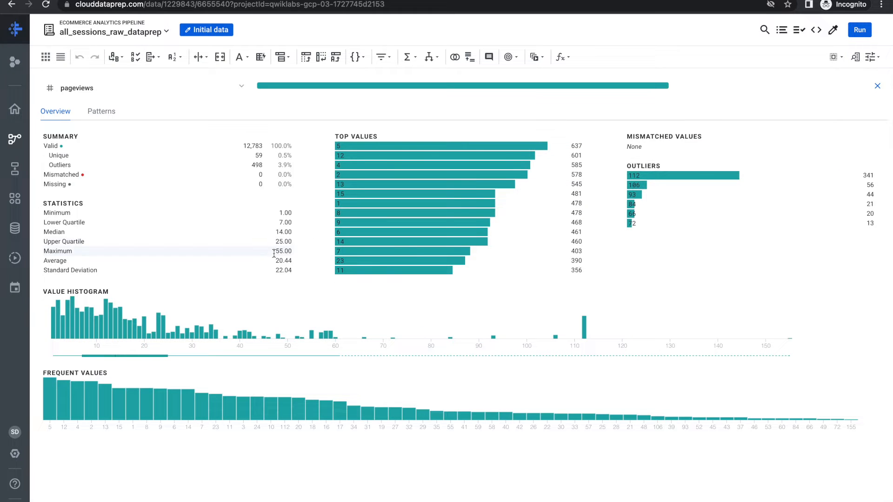
Return to the lab page and read its answers for maximum time on site, pageviews and session quality dimension.
{"action": "key", "text": "ctrl+Left"}
{"action": "scroll", "coordinate": [359, 336], "scroll_direction": "down", "scroll_amount": 1}
{"action": "scroll", "coordinate": [359, 335], "scroll_direction": "up", "scroll_amount": 1}
{"action": "scroll", "coordinate": [359, 335], "scroll_direction": "down", "scroll_amount": 3}
{"action": "scroll", "coordinate": [333, 335], "scroll_direction": "down", "scroll_amount": 1}
{"action": "scroll", "coordinate": [309, 327], "scroll_direction": "down", "scroll_amount": 4}
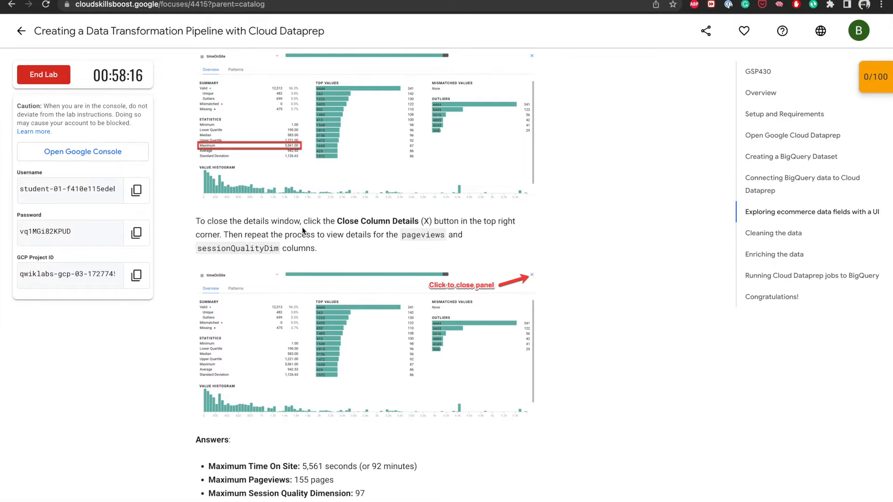
Read the lab's maximum-value answers, its notes on sampling and averages, and the question about the sessionQualityDim histogram's distribution.
{"action": "scroll", "coordinate": [457, 230], "scroll_direction": "down", "scroll_amount": 1}
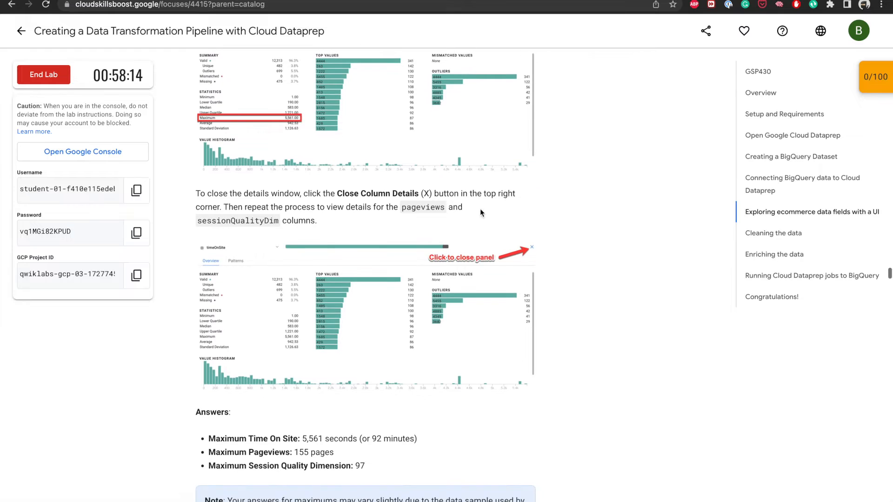
{"action": "scroll", "coordinate": [341, 228], "scroll_direction": "down", "scroll_amount": 1}
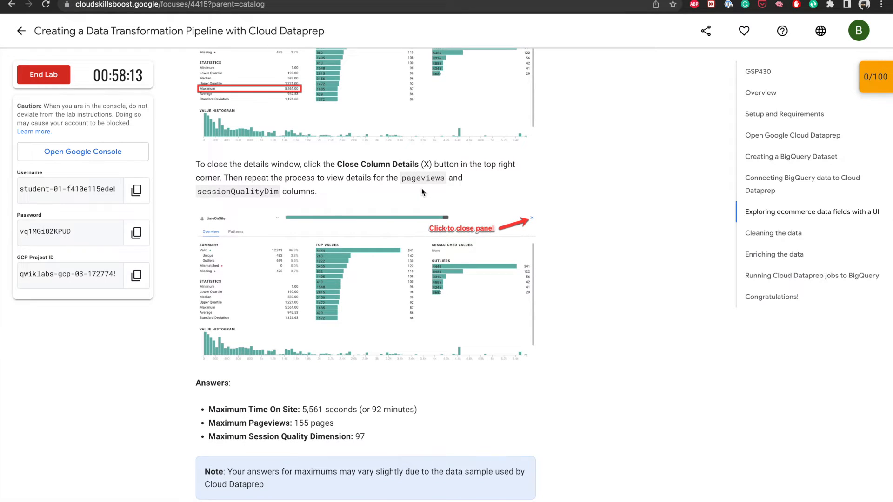
{"action": "scroll", "coordinate": [416, 203], "scroll_direction": "down", "scroll_amount": 4}
{"action": "scroll", "coordinate": [422, 189], "scroll_direction": "down", "scroll_amount": 2}
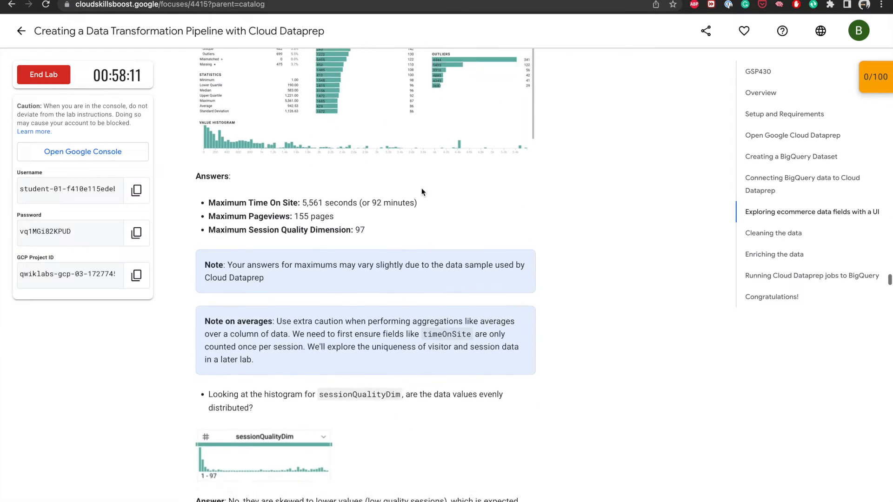
{"action": "left_click_drag", "start_coordinate": [303, 177], "coordinate": [319, 178]}
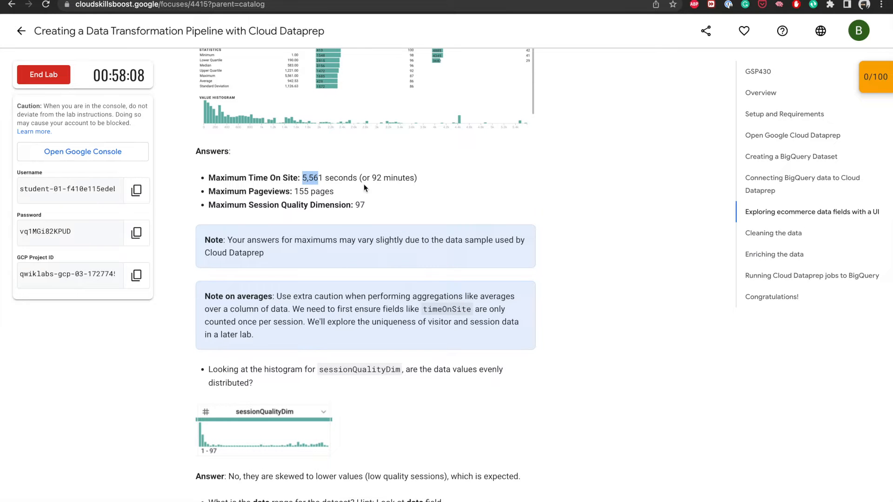
{"action": "scroll", "coordinate": [364, 183], "scroll_direction": "down", "scroll_amount": 2}
{"action": "left_click", "coordinate": [258, 145]}
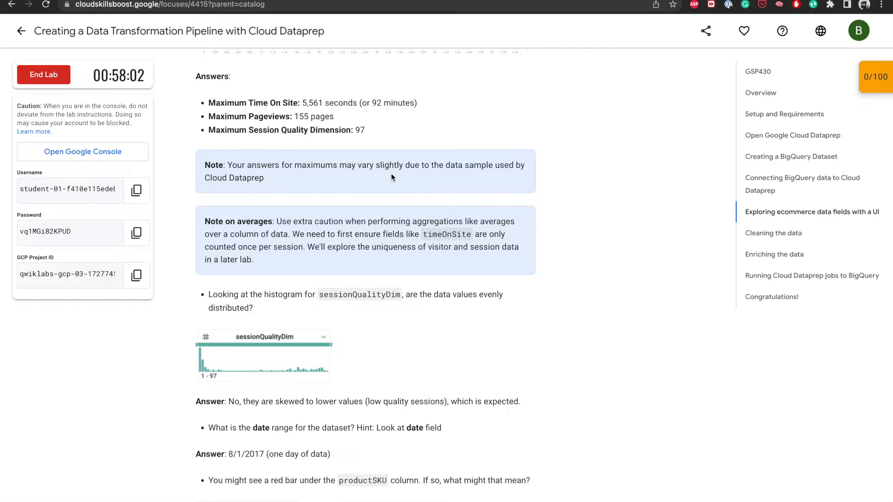
{"action": "scroll", "coordinate": [397, 181], "scroll_direction": "down", "scroll_amount": 2}
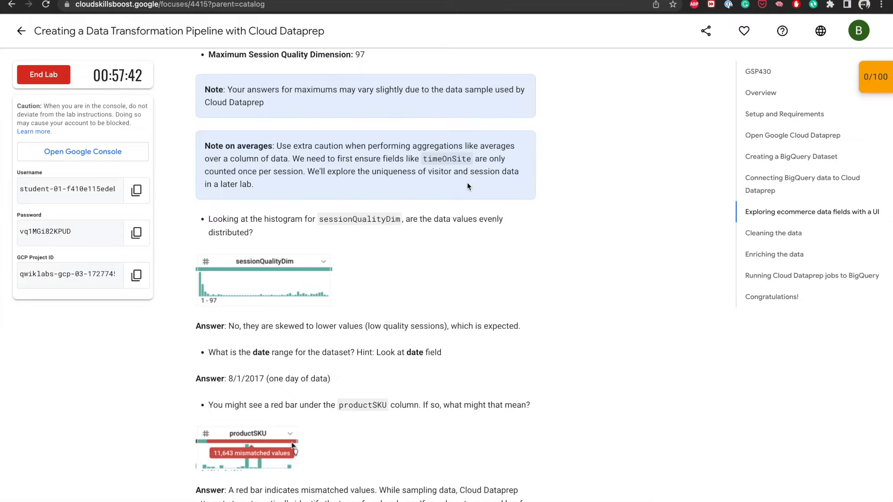
{"action": "scroll", "coordinate": [222, 198], "scroll_direction": "down", "scroll_amount": 1}
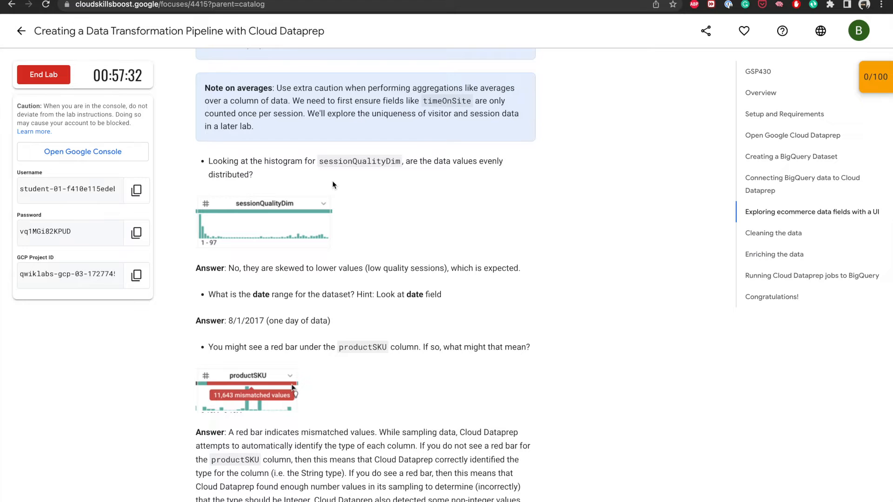
{"action": "scroll", "coordinate": [307, 175], "scroll_direction": "down", "scroll_amount": 1}
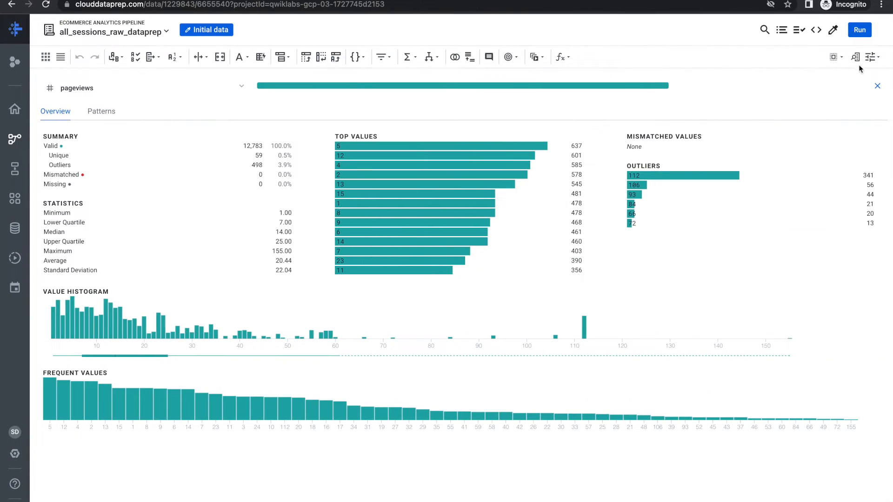
Switch to Dataprep, examine the value distribution in sessionQualityDim's column details, and widen that column in the grid.
{"action": "left_click", "coordinate": [854, 56]}
{"action": "type", "text": "ses"}
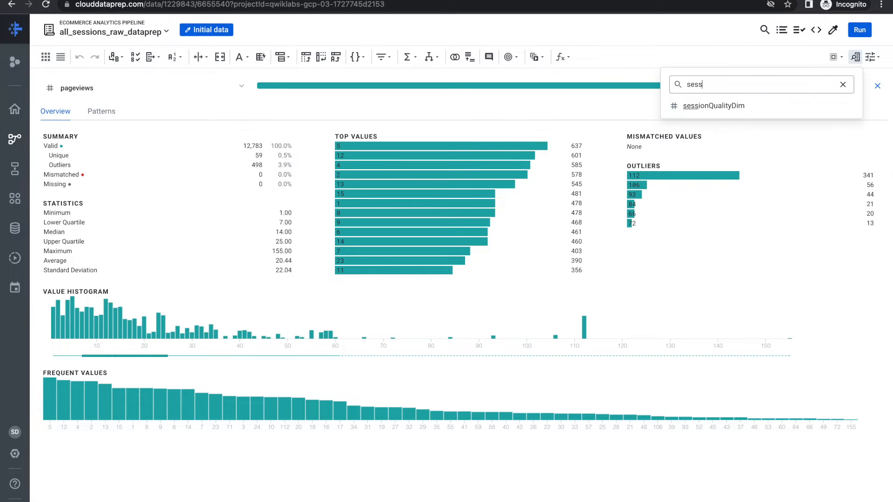
{"action": "type", "text": "s"}
{"action": "left_click", "coordinate": [713, 106]}
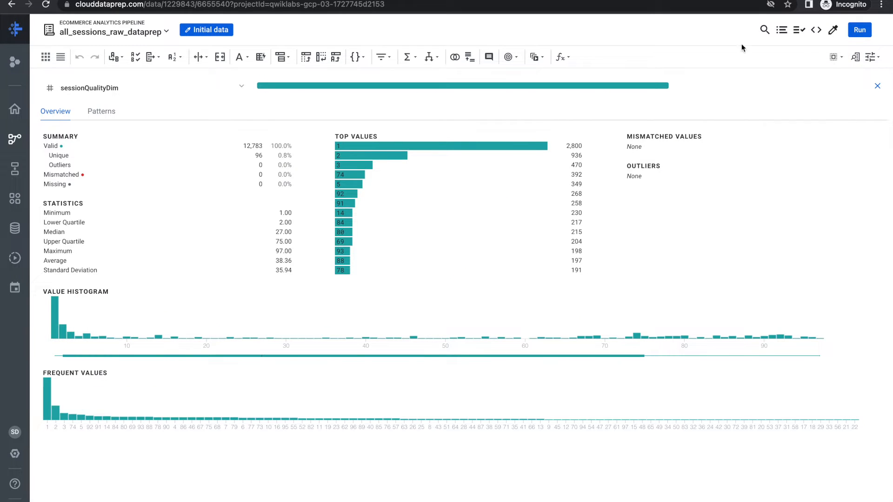
{"action": "left_click", "coordinate": [876, 88]}
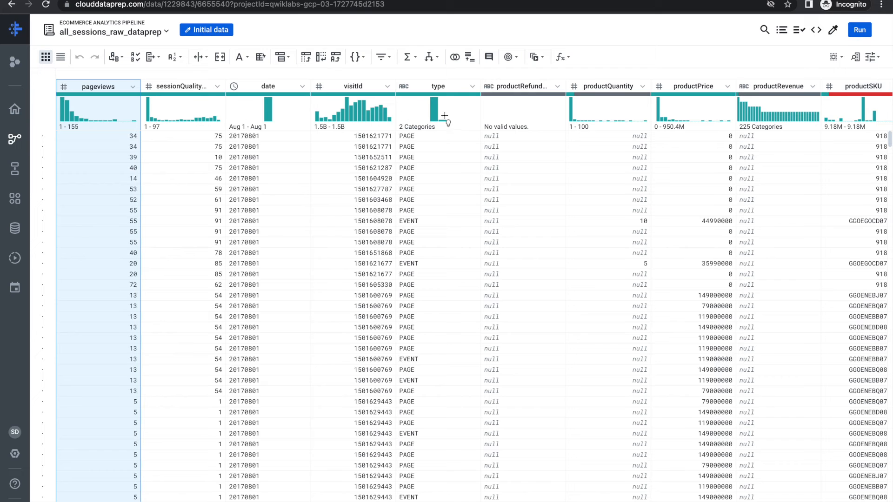
{"action": "left_click_drag", "start_coordinate": [225, 83], "coordinate": [308, 84]}
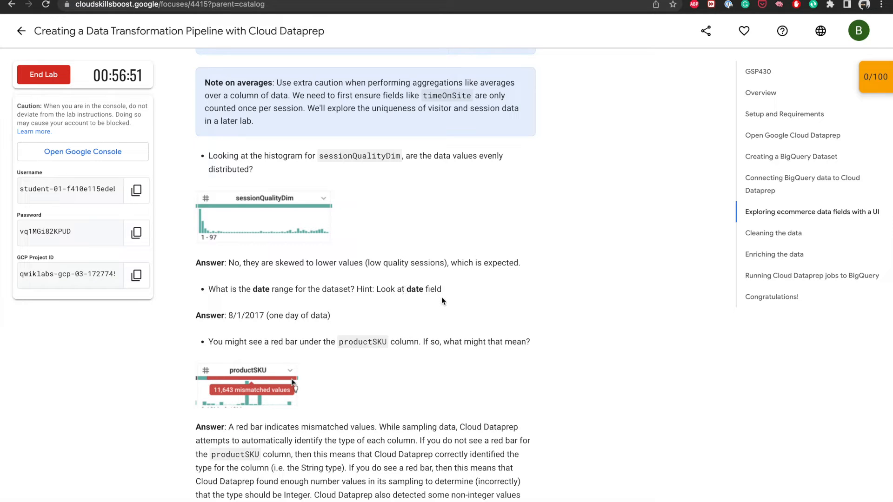
Find the date column in Dataprep and open its column details to examine the dataset's date range.
{"action": "key", "text": "ctrl+Right"}
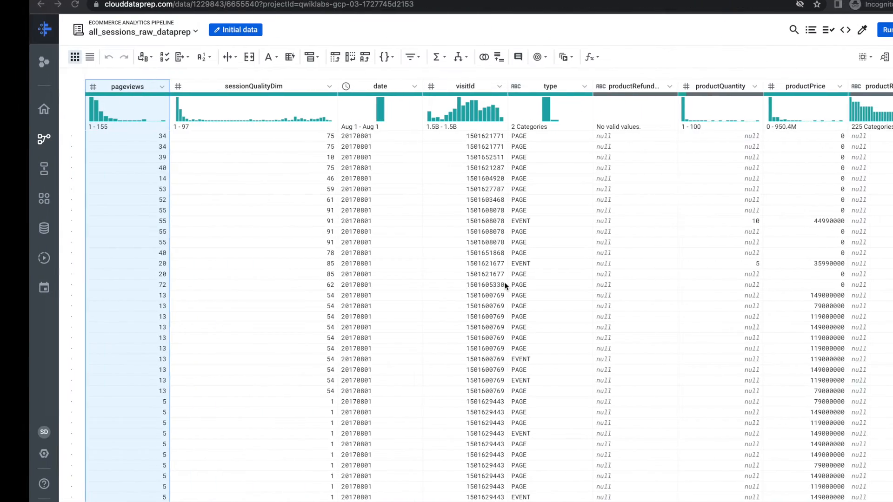
{"action": "left_click", "coordinate": [855, 57]}
{"action": "type", "text": "da"}
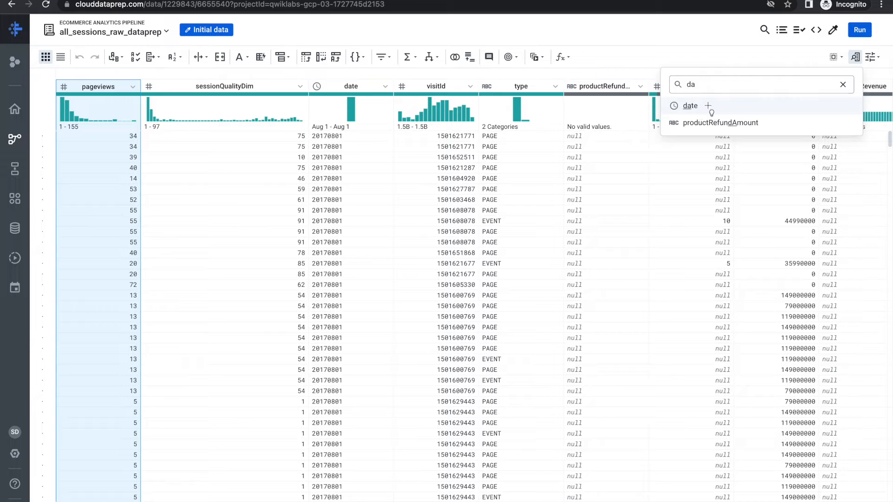
{"action": "left_click", "coordinate": [709, 107]}
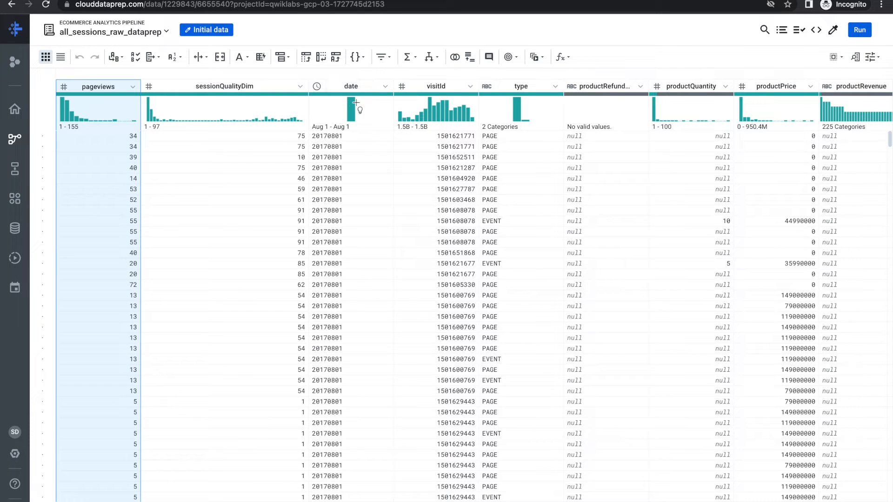
{"action": "left_click", "coordinate": [386, 86]}
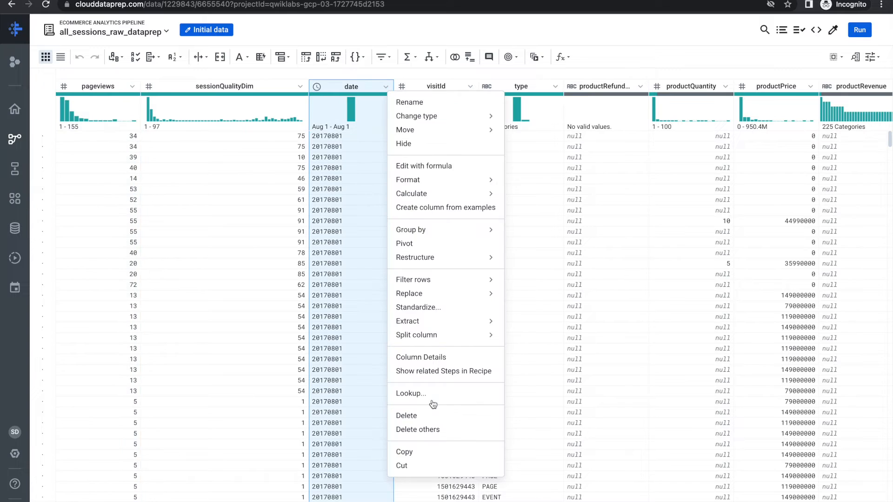
{"action": "left_click", "coordinate": [419, 356]}
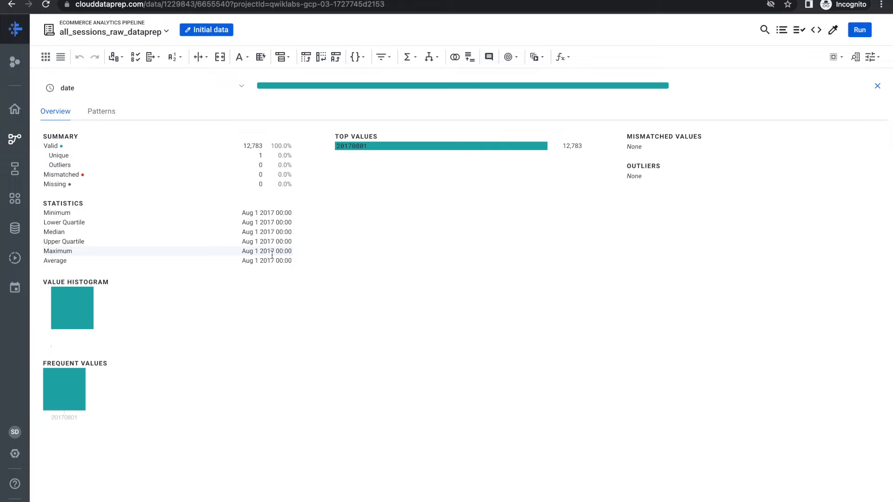
Check the lab's red bar question and inspect the mismatched values in productSKU's column details in Dataprep.
{"action": "key", "text": "ctrl+Left"}
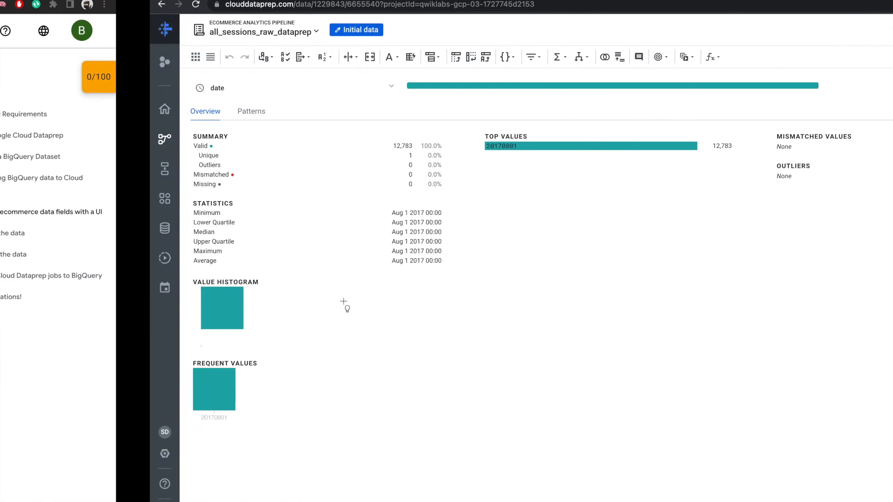
{"action": "key", "text": "ctrl+Left"}
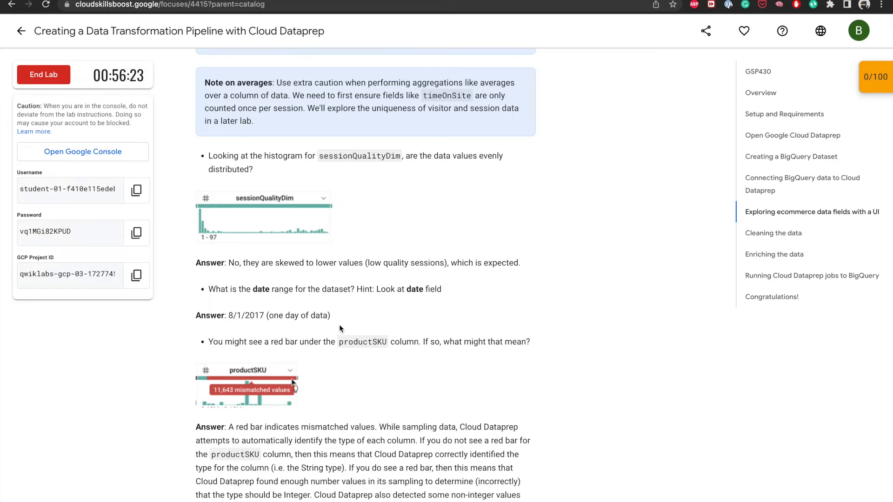
{"action": "scroll", "coordinate": [293, 325], "scroll_direction": "down", "scroll_amount": 1}
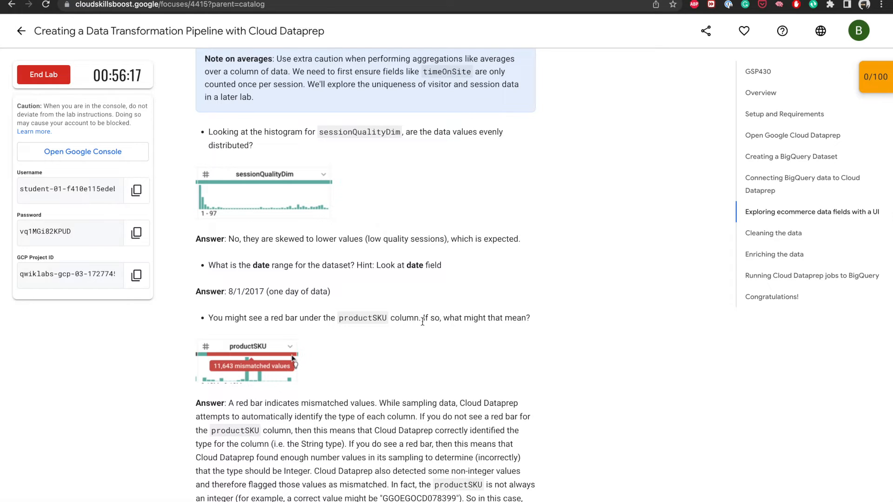
{"action": "key", "text": "ctrl+Right"}
{"action": "left_click", "coordinate": [855, 57]}
{"action": "type", "text": "produc"}
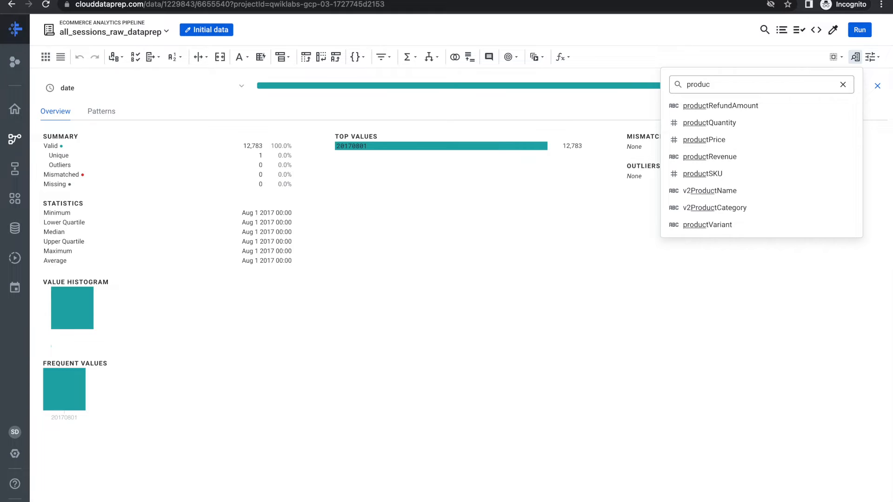
{"action": "left_click", "coordinate": [760, 173]}
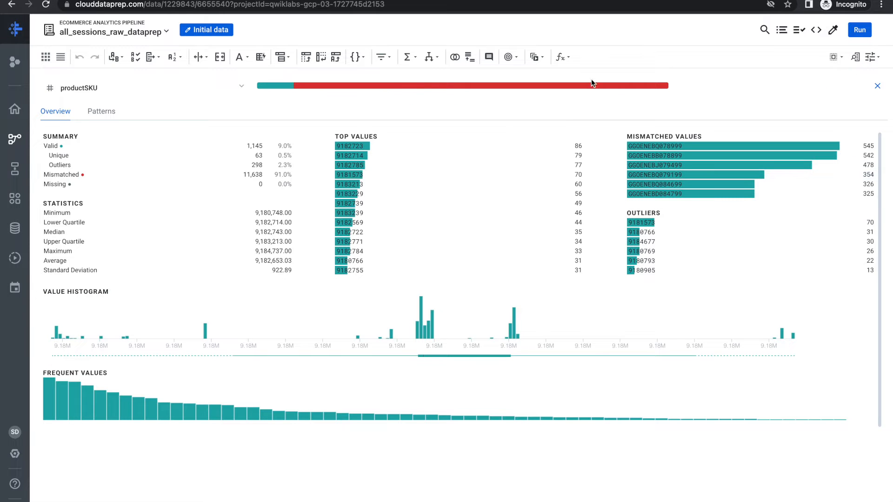
{"action": "left_click", "coordinate": [558, 85]}
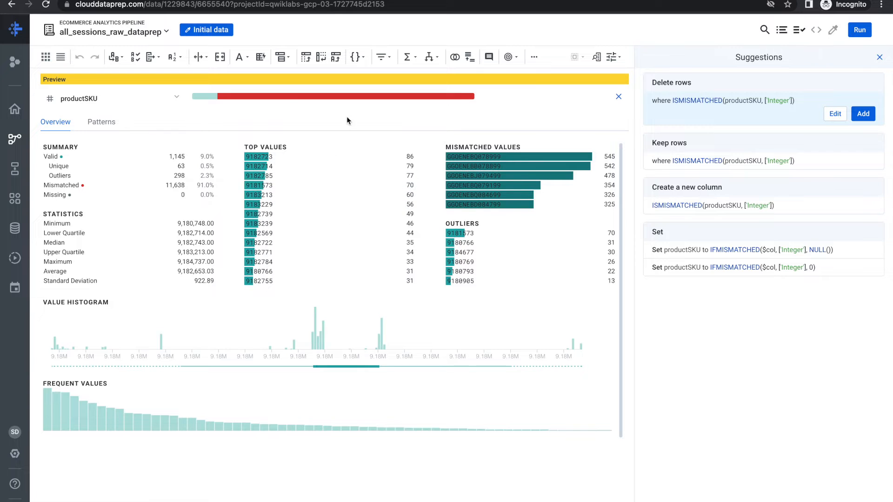
Return to the lab page and read its explanation of productSKU's mismatched values and the following v2ProductName question.
{"action": "key", "text": "ctrl+Left"}
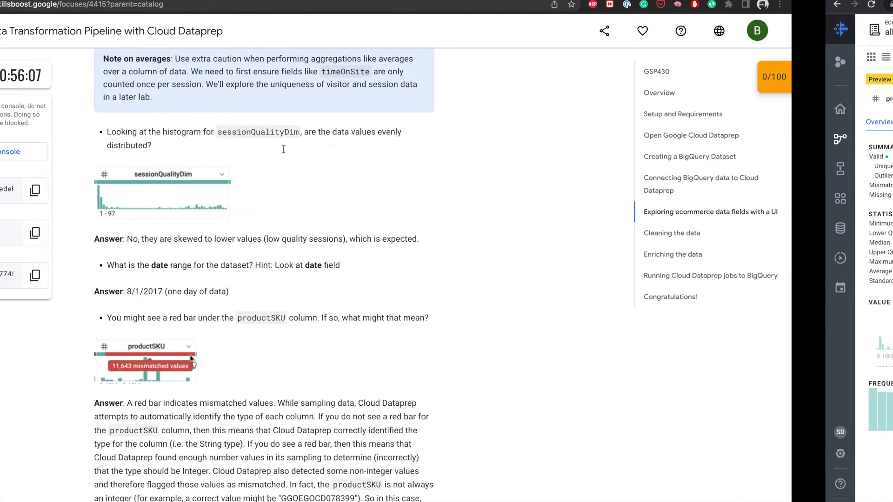
{"action": "scroll", "coordinate": [319, 356], "scroll_direction": "down", "scroll_amount": 3}
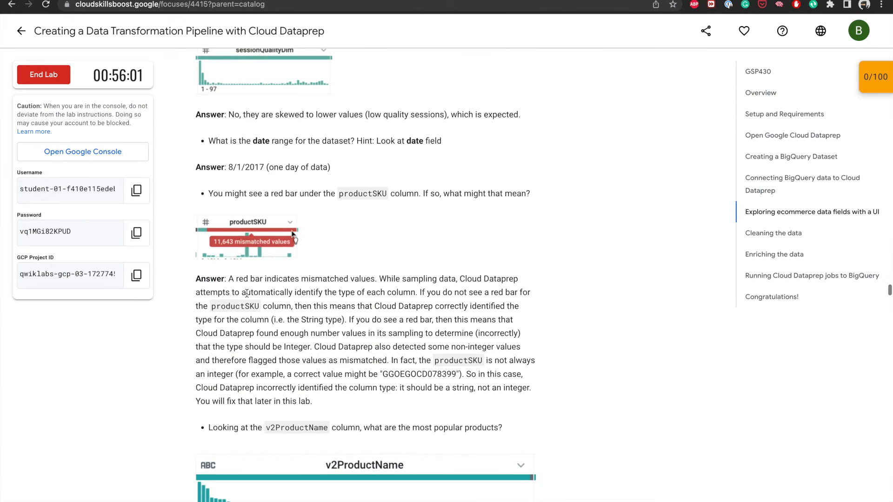
{"action": "scroll", "coordinate": [305, 245], "scroll_direction": "down", "scroll_amount": 1}
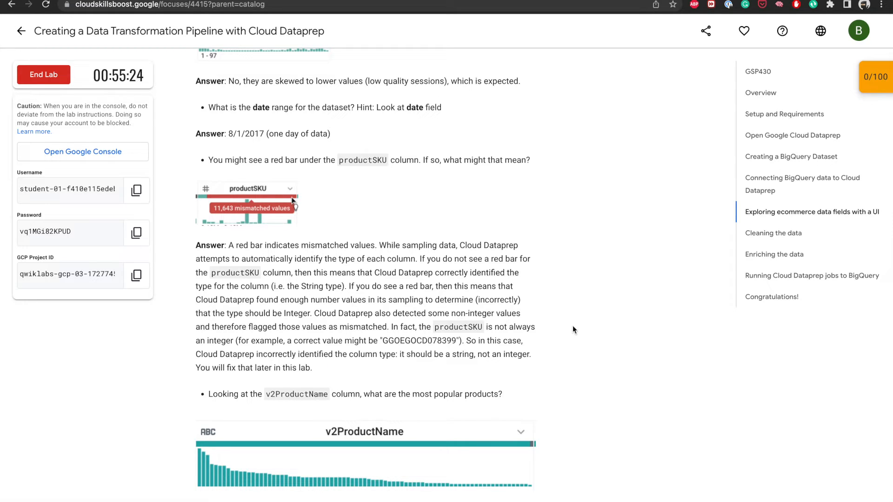
{"action": "scroll", "coordinate": [526, 317], "scroll_direction": "down", "scroll_amount": 2}
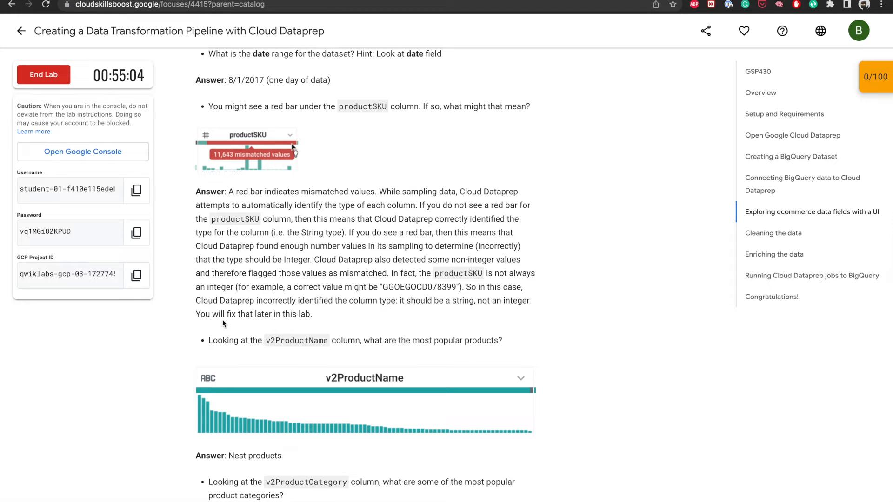
{"action": "scroll", "coordinate": [296, 322], "scroll_direction": "down", "scroll_amount": 2}
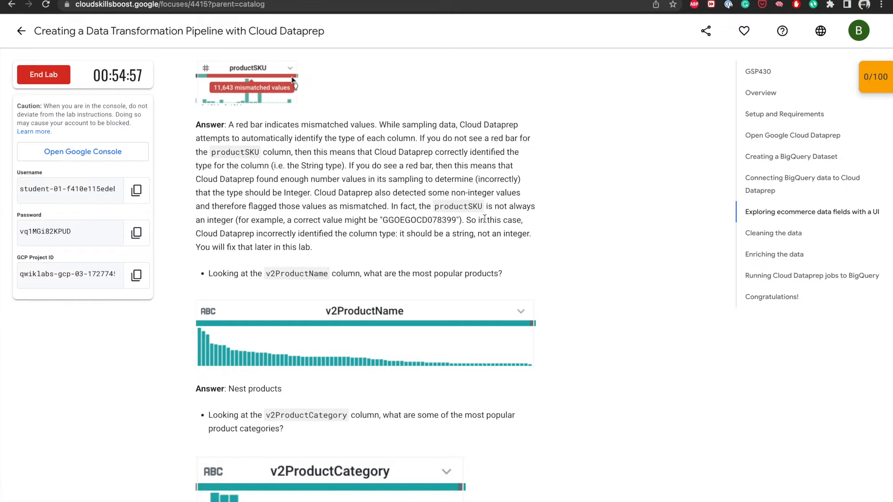
Dismiss the productSKU suggestions and column details in Dataprep, and locate the v2ProductName column in the grid.
{"action": "key", "text": "ctrl+Right"}
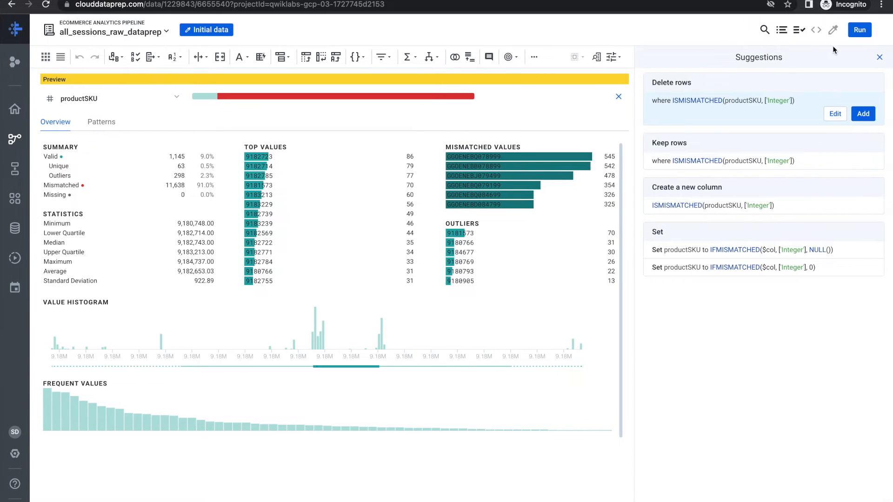
{"action": "left_click", "coordinate": [879, 56]}
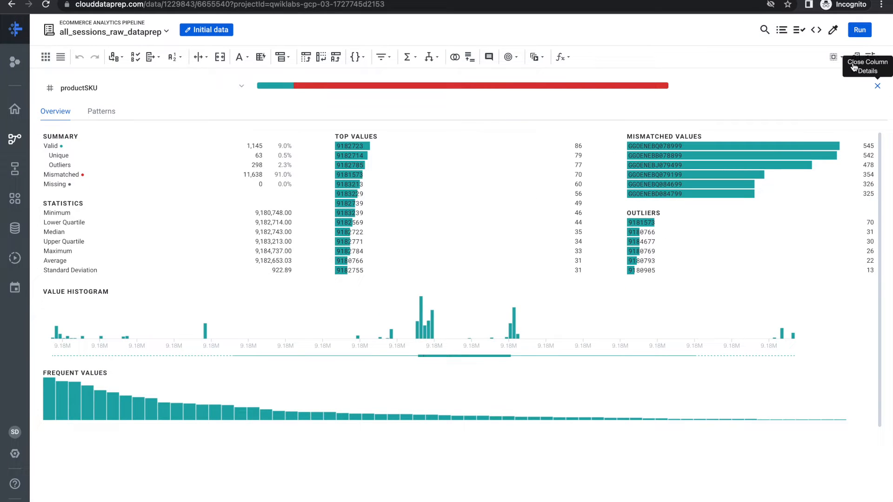
{"action": "left_click", "coordinate": [877, 85]}
{"action": "left_click", "coordinate": [855, 57]}
{"action": "type", "text": "vi"}
{"action": "key", "text": "BackSpace"}
{"action": "type", "text": "2"}
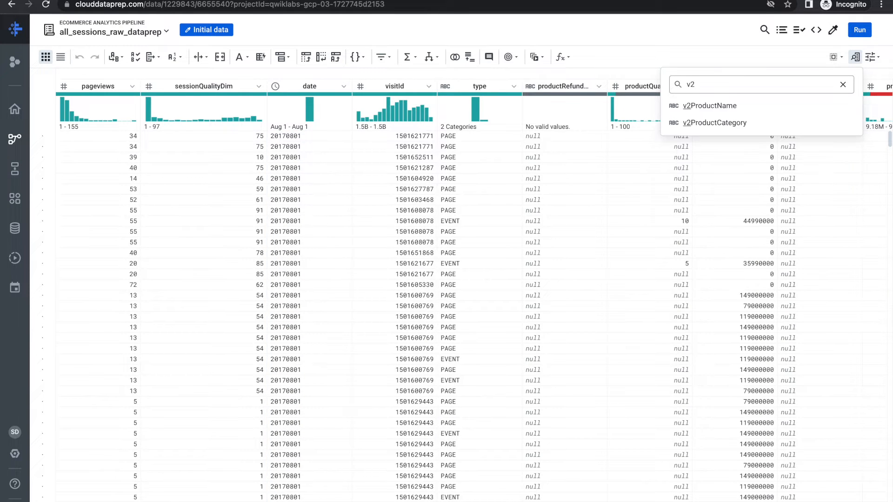
{"action": "left_click", "coordinate": [758, 105]}
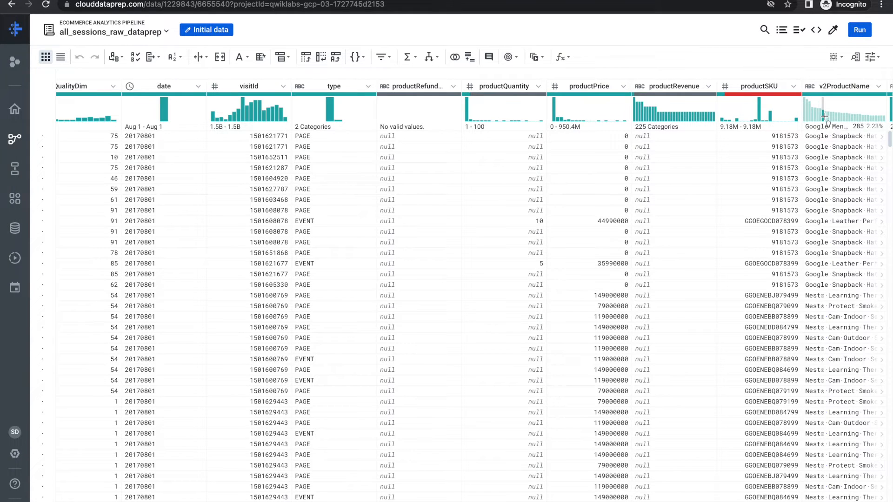
Recheck the lab's popular products question and select the Nest® Cam Outdoor Security Camera - USA bar in v2ProductName's histogram.
{"action": "key", "text": "super+Tab"}
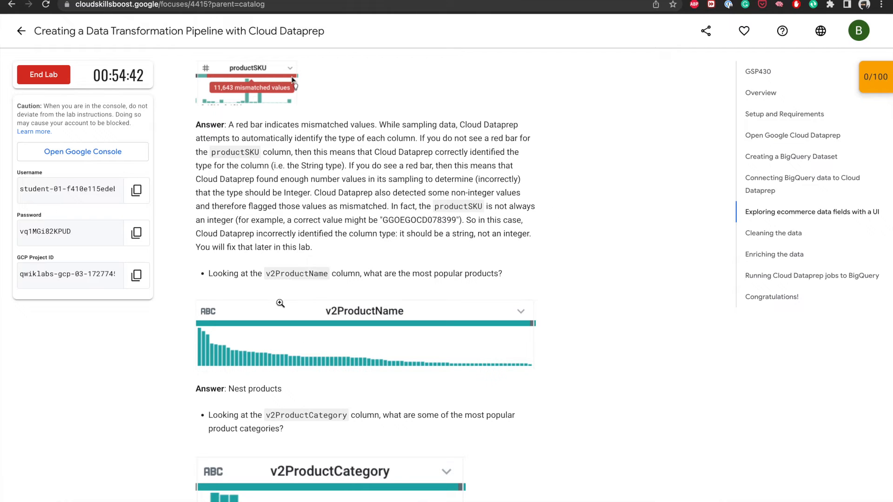
{"action": "key", "text": "super+Tab"}
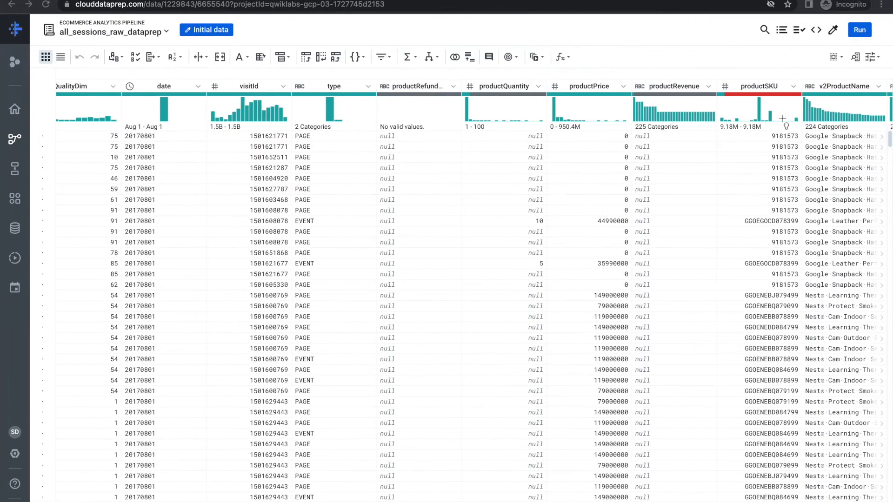
{"action": "left_click", "coordinate": [807, 115]}
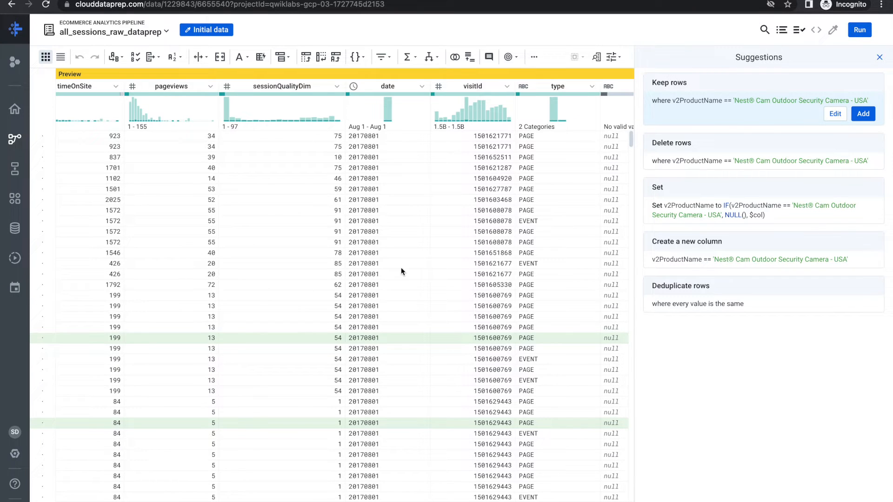
Return to the lab page and read its question about the most popular categories in the v2ProductCategory column.
{"action": "key", "text": "ctrl+Left"}
{"action": "scroll", "coordinate": [326, 392], "scroll_direction": "down", "scroll_amount": 1}
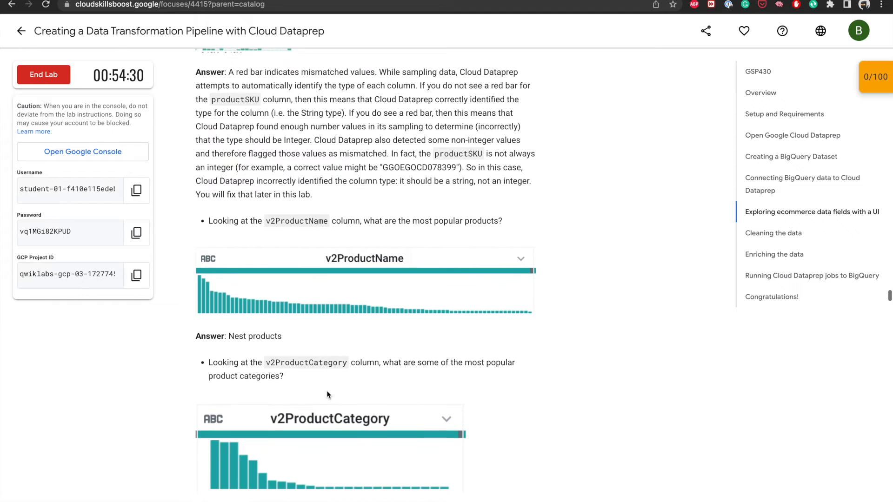
{"action": "scroll", "coordinate": [284, 338], "scroll_direction": "down", "scroll_amount": 1}
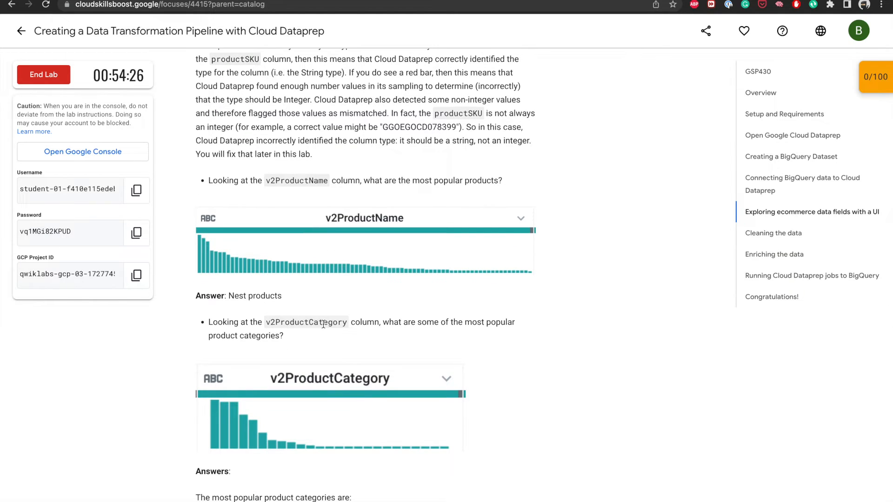
Dismiss the v2ProductName suggestions in Dataprep, and locate the v2ProductCategory column in the grid by searching for "v2".
{"action": "key", "text": "ctrl+Right"}
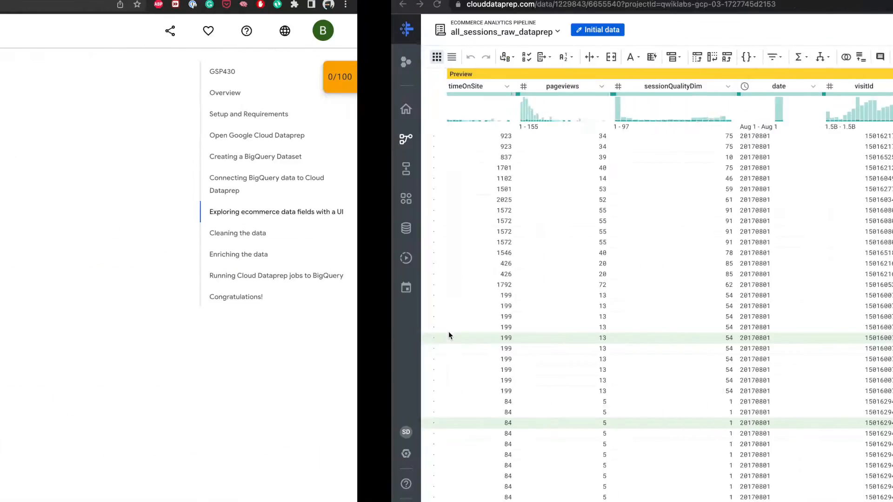
{"action": "left_click", "coordinate": [879, 57]}
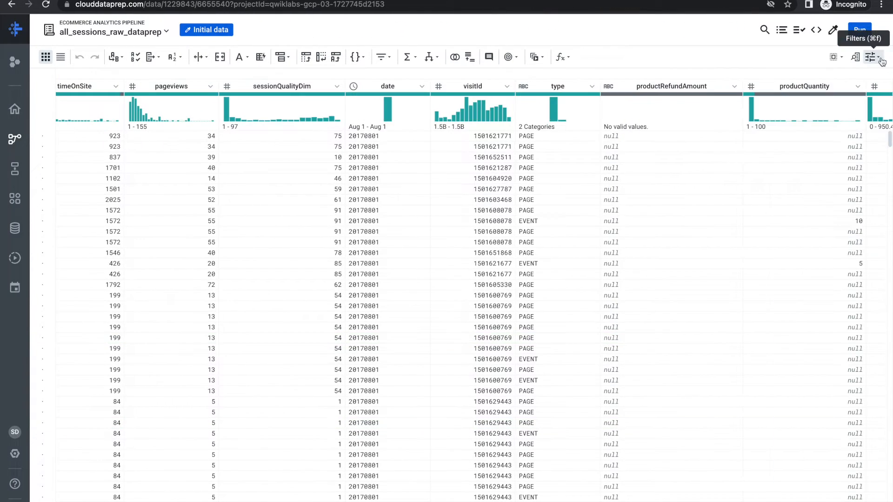
{"action": "left_click", "coordinate": [833, 57]}
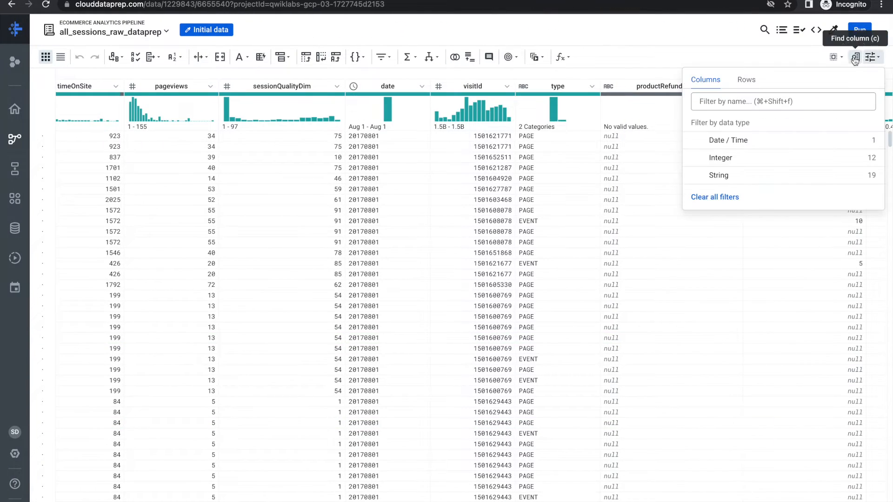
{"action": "left_click", "coordinate": [855, 57]}
{"action": "type", "text": "v2"}
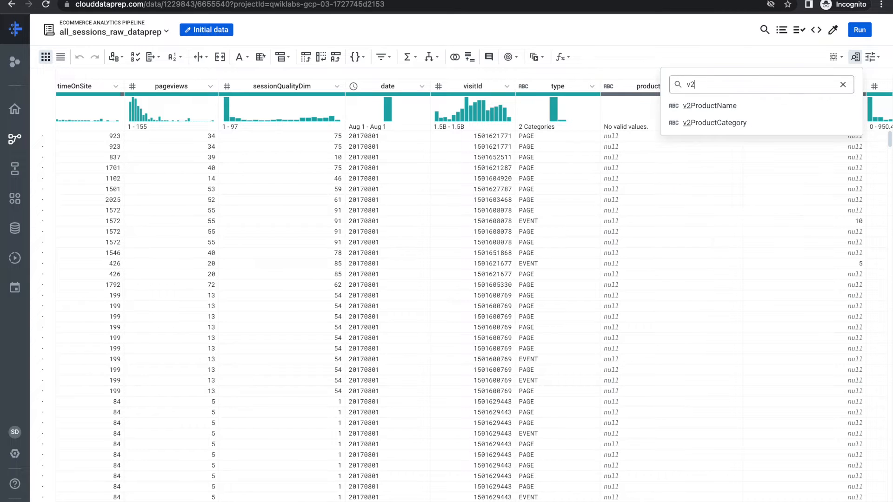
{"action": "left_click", "coordinate": [725, 123]}
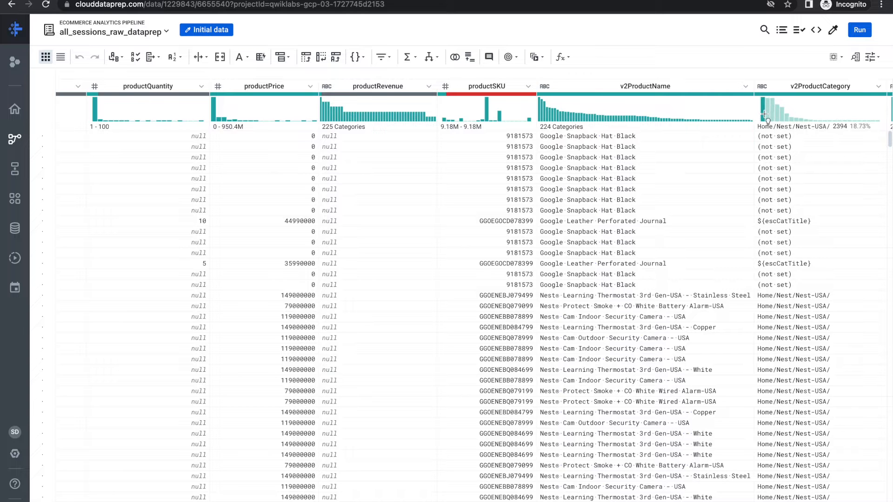
Compare the lab's v2ProductCategory answers with the Dataprep grid, and read the following productVariant question.
{"action": "key", "text": "ctrl+Left"}
{"action": "scroll", "coordinate": [522, 288], "scroll_direction": "down", "scroll_amount": 2}
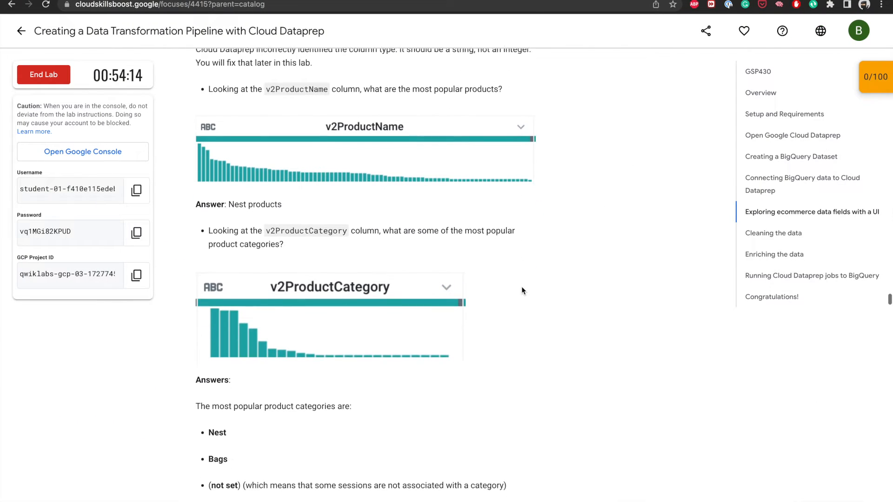
{"action": "scroll", "coordinate": [522, 290], "scroll_direction": "down", "scroll_amount": 3}
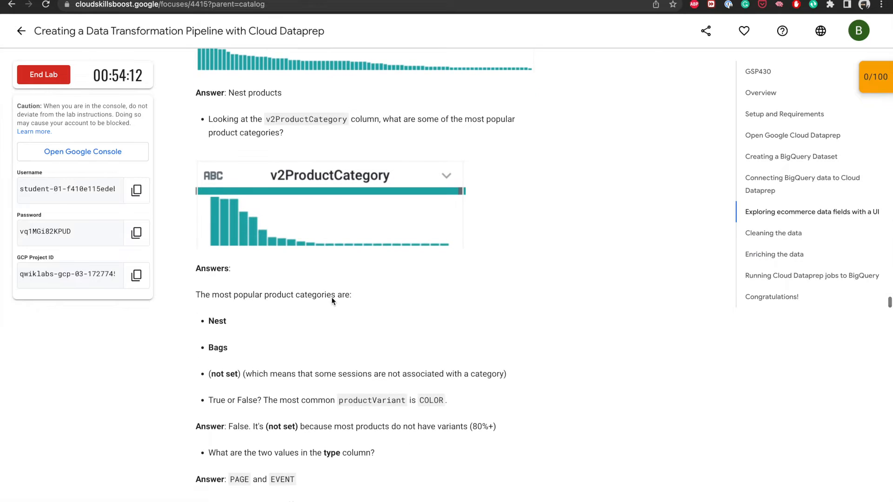
{"action": "scroll", "coordinate": [359, 294], "scroll_direction": "down", "scroll_amount": 1}
{"action": "scroll", "coordinate": [372, 263], "scroll_direction": "down", "scroll_amount": 2}
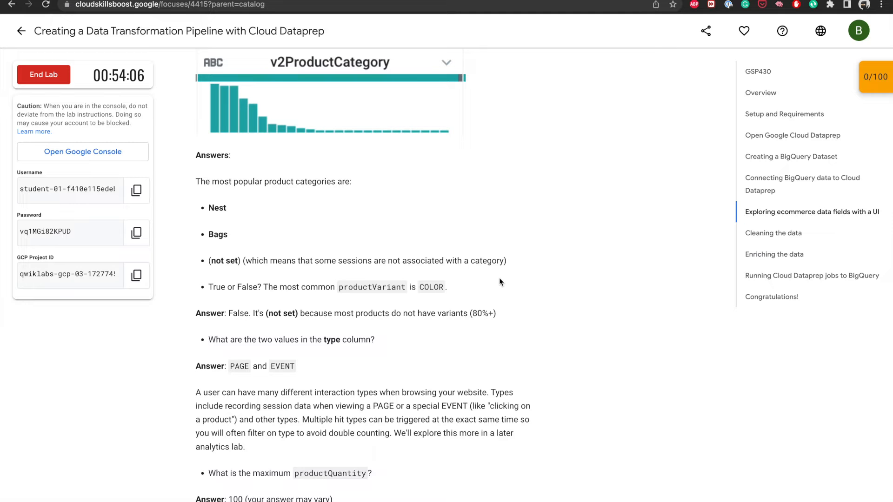
{"action": "key", "text": "ctrl+Right"}
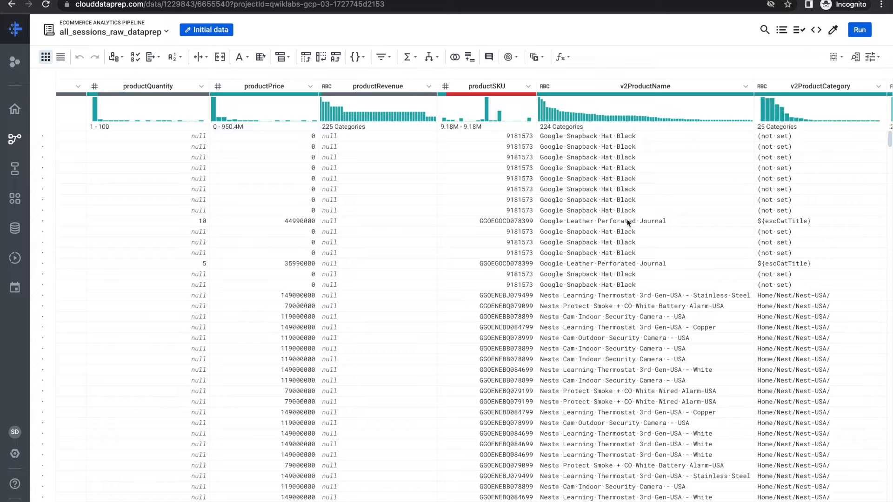
{"action": "key", "text": "ctrl+Left"}
{"action": "scroll", "coordinate": [337, 336], "scroll_direction": "down", "scroll_amount": 1}
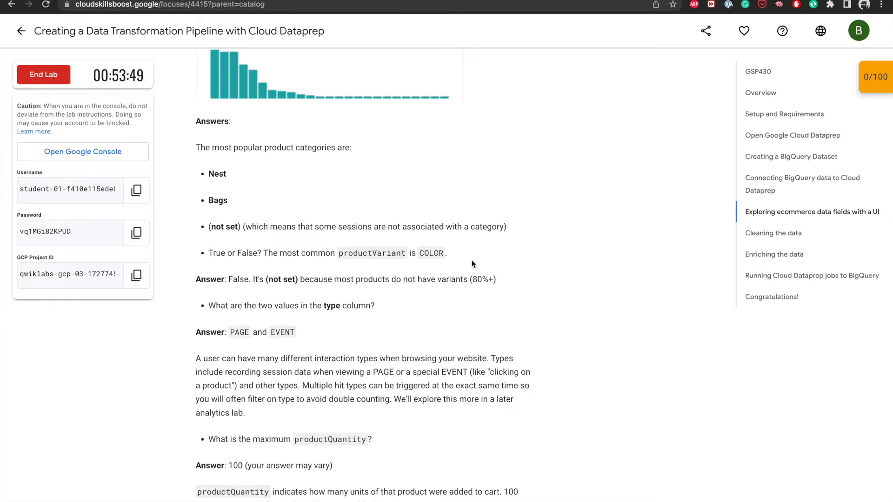
Locate the productVariant column in Dataprep by searching for "prod", and open its column details.
{"action": "key", "text": "ctrl+Right"}
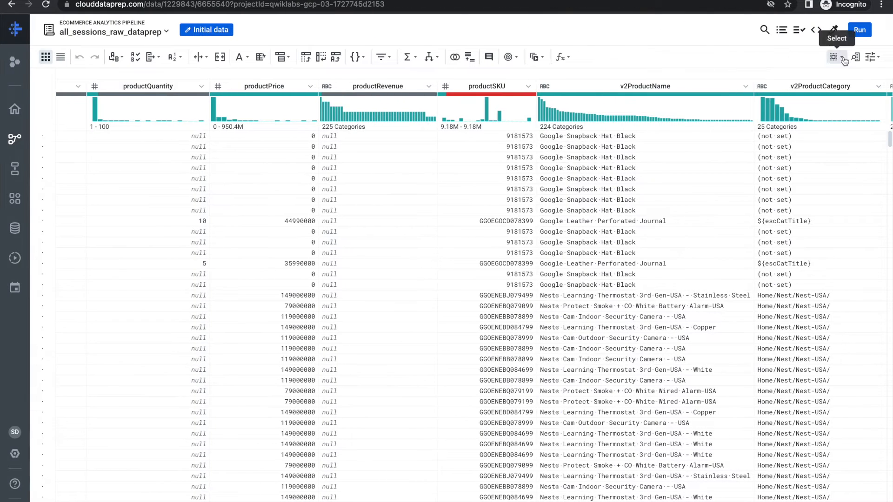
{"action": "left_click", "coordinate": [855, 57]}
{"action": "type", "text": "prod"}
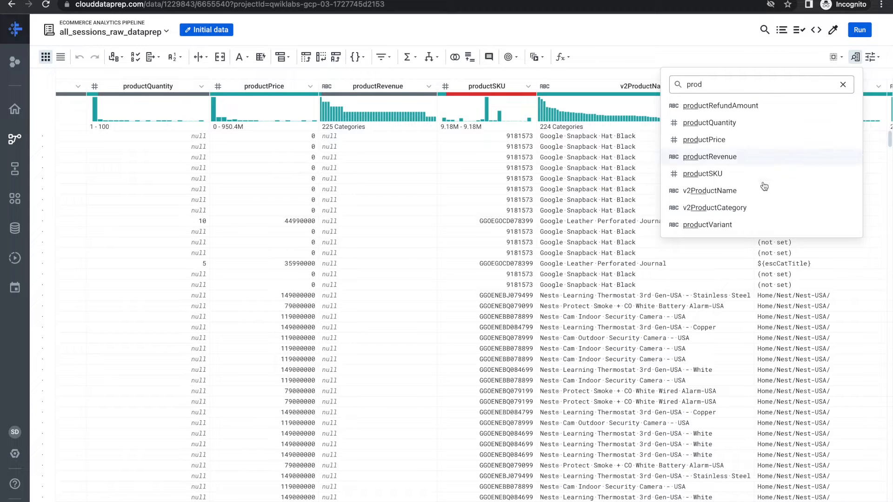
{"action": "left_click", "coordinate": [723, 226]}
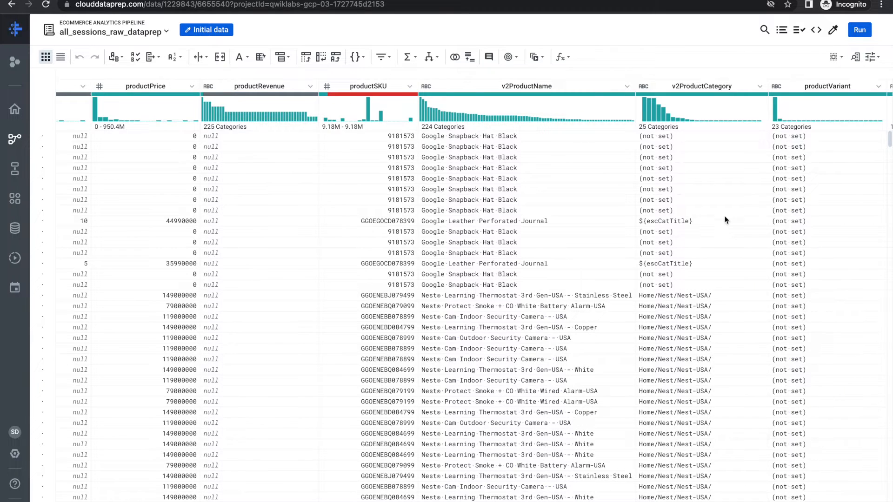
{"action": "mouse_move", "coordinate": [775, 103]}
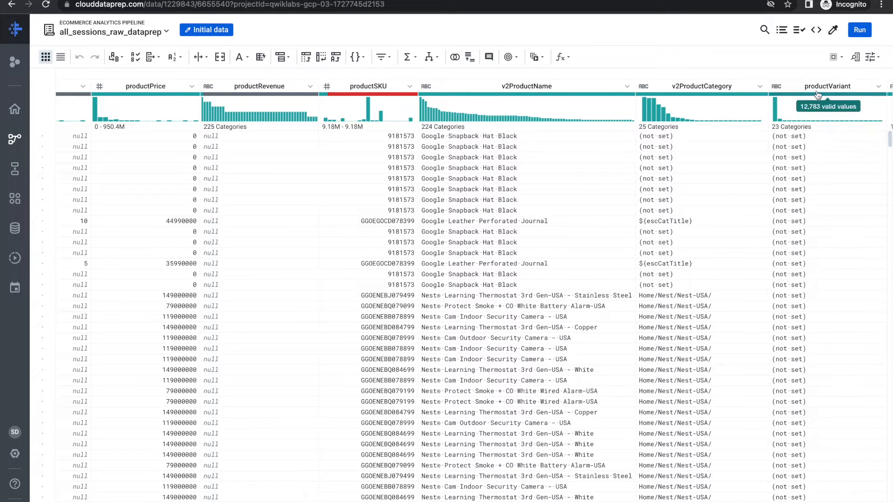
{"action": "left_click", "coordinate": [878, 88]}
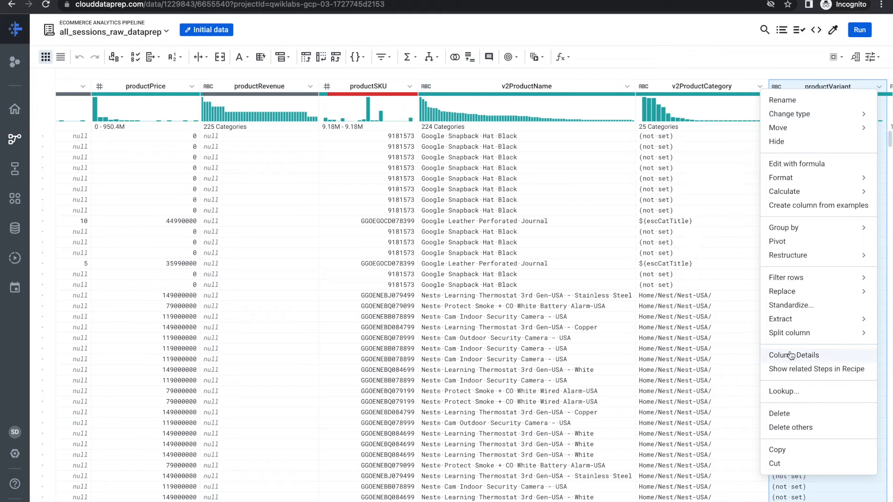
{"action": "left_click", "coordinate": [786, 353]}
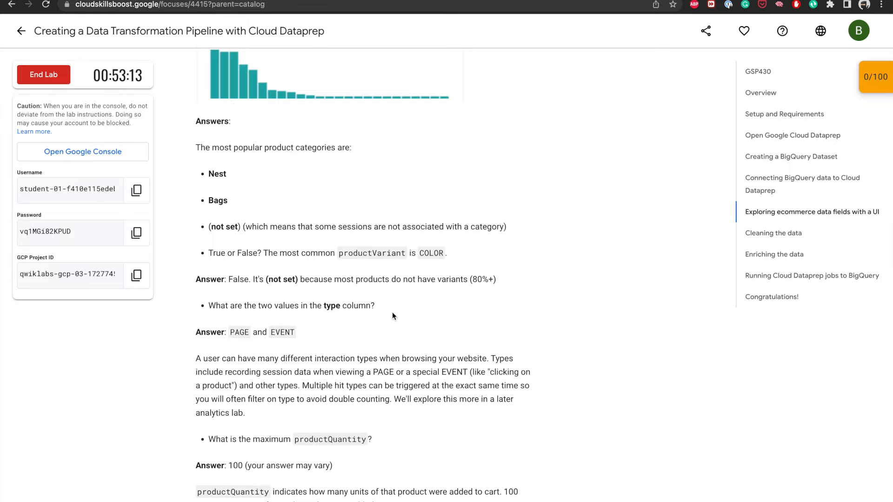
Read the lab's question about the type column's two values, and close productVariant's column details in Dataprep.
{"action": "scroll", "coordinate": [392, 315], "scroll_direction": "down", "scroll_amount": 2}
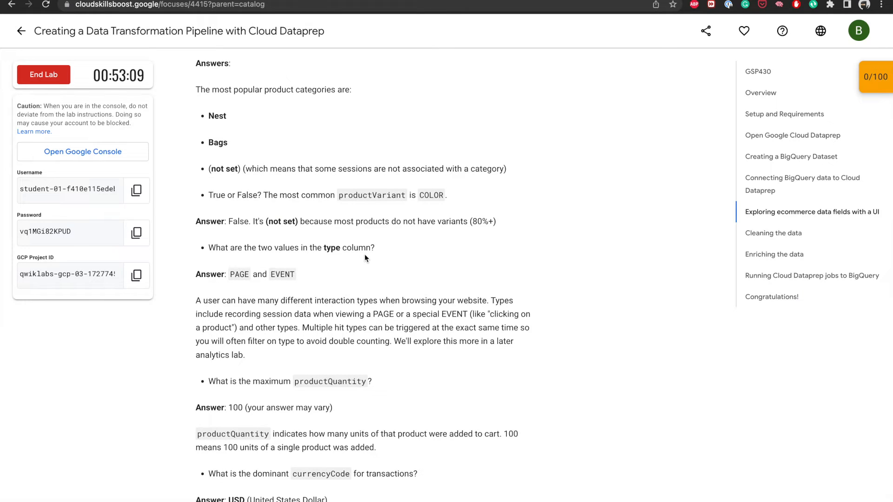
{"action": "key", "text": "ctrl+Right"}
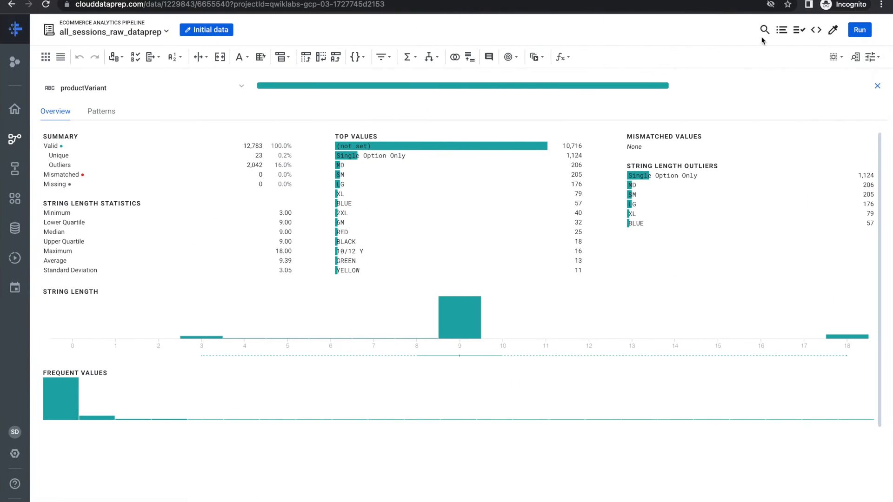
{"action": "left_click", "coordinate": [879, 87]}
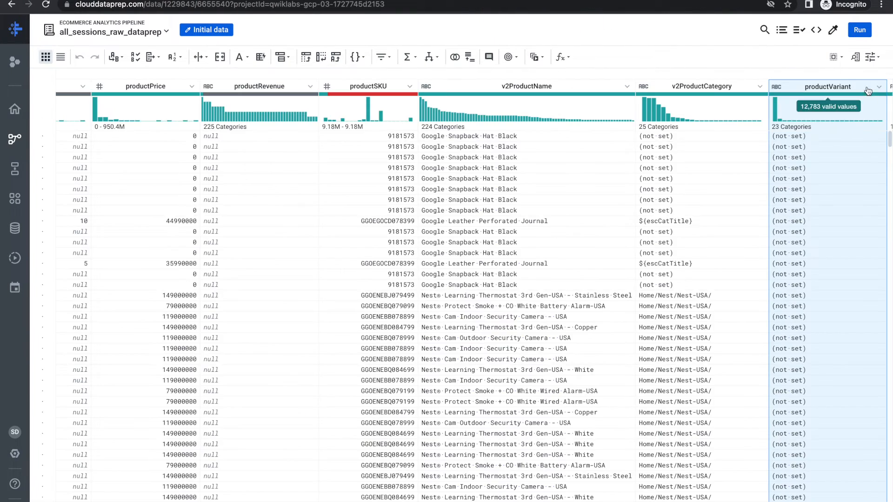
Locate the type column in the grid by searching for "type", and inspect the categories in its histogram.
{"action": "left_click", "coordinate": [855, 58]}
{"action": "type", "text": "the"}
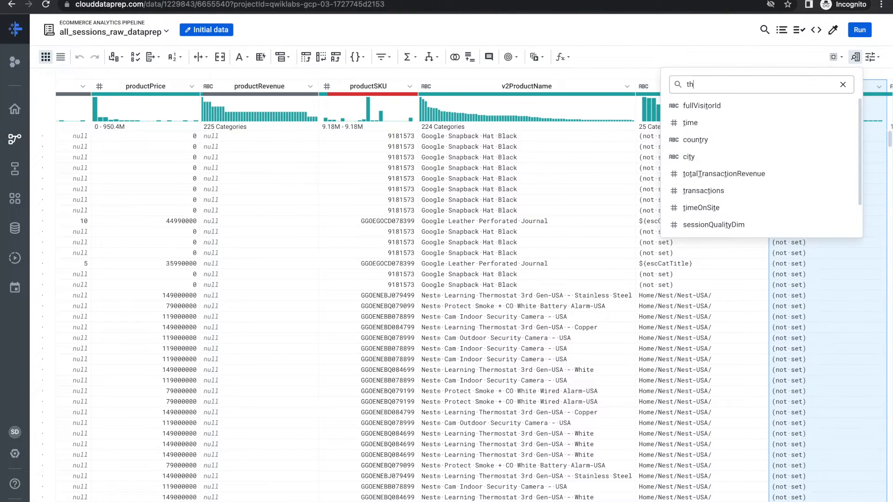
{"action": "key", "text": "BackSpace"}
{"action": "key", "text": "BackSpace"}
{"action": "type", "text": "ype"}
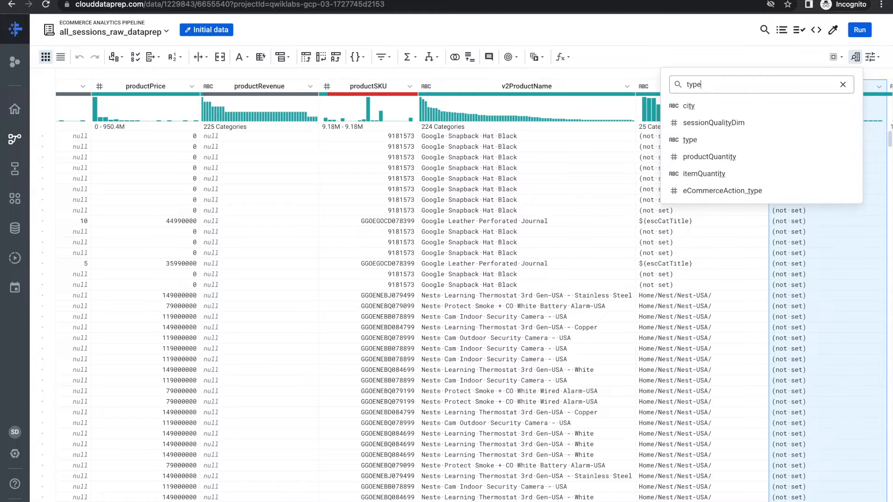
{"action": "left_click", "coordinate": [771, 109]}
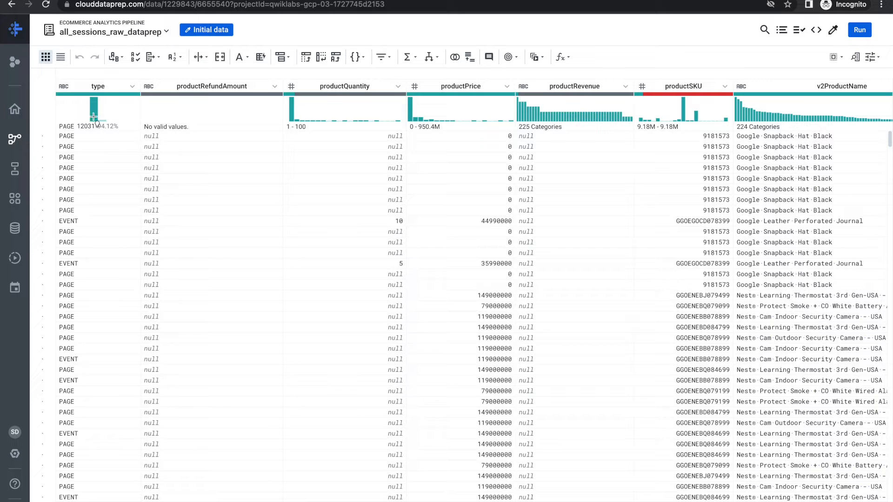
{"action": "mouse_move", "coordinate": [101, 119]}
Return to the lab page and read its explanation of interaction types and the maximum productQuantity question.
{"action": "key", "text": "ctrl+Left"}
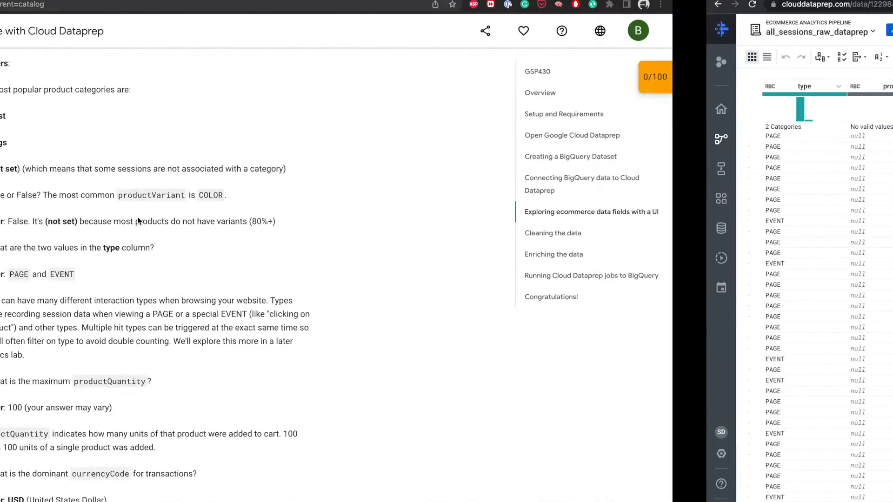
{"action": "scroll", "coordinate": [219, 295], "scroll_direction": "down", "scroll_amount": 3}
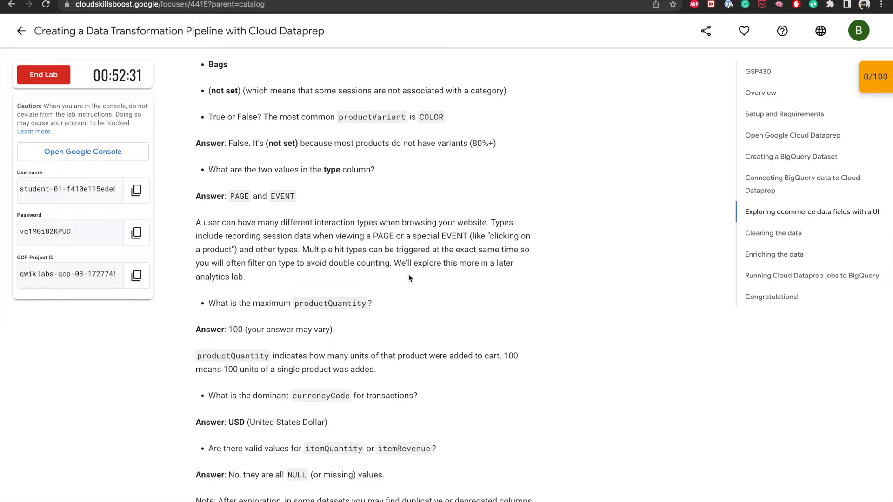
{"action": "scroll", "coordinate": [460, 272], "scroll_direction": "down", "scroll_amount": 3}
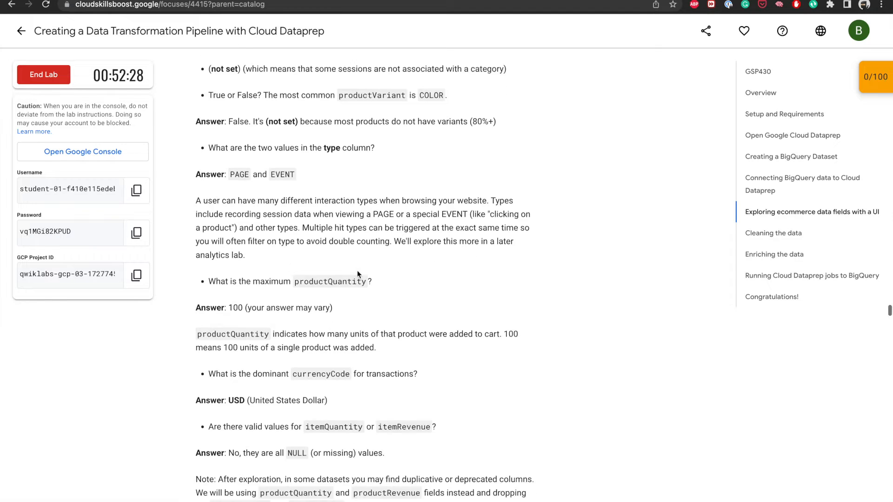
{"action": "scroll", "coordinate": [335, 222], "scroll_direction": "down", "scroll_amount": 1}
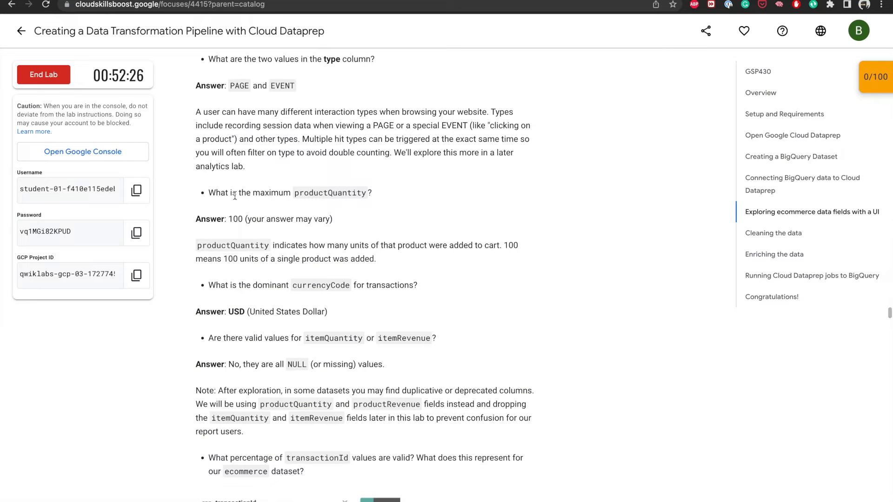
Switch to Dataprep and locate the productQuantity column by searching for "product".
{"action": "key", "text": "ctrl+Right"}
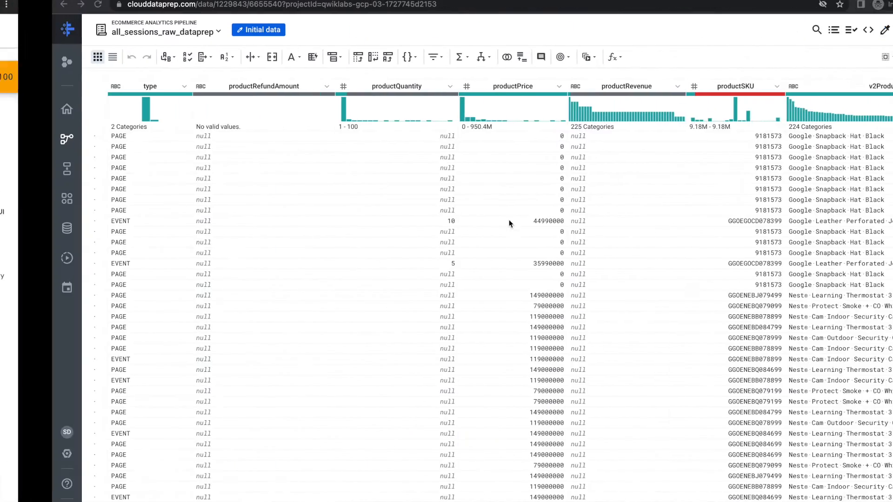
{"action": "left_click", "coordinate": [855, 58]}
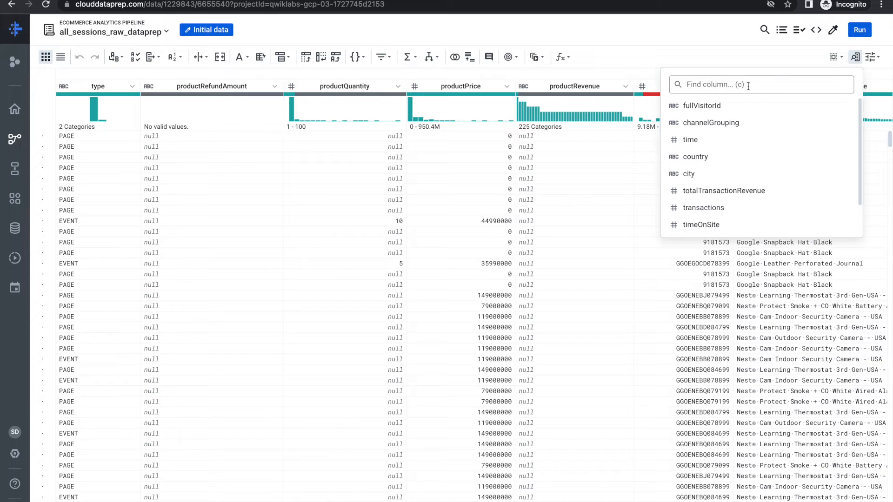
{"action": "type", "text": "product"}
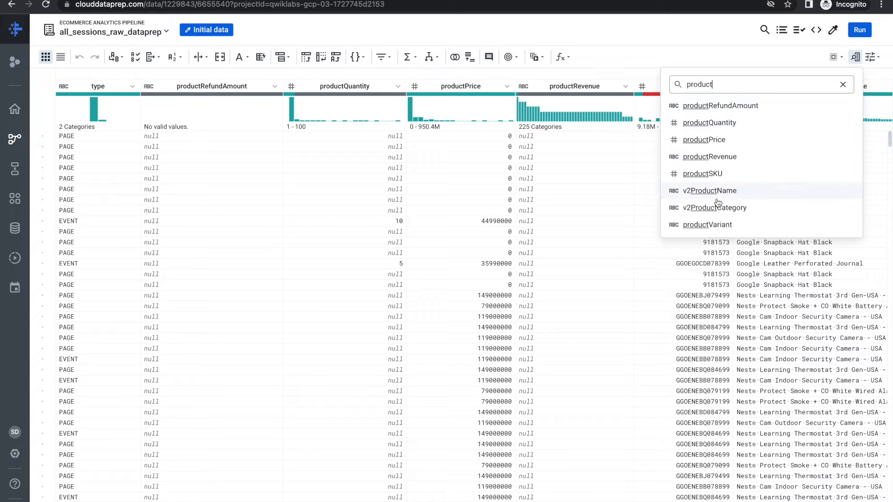
{"action": "left_click", "coordinate": [716, 124]}
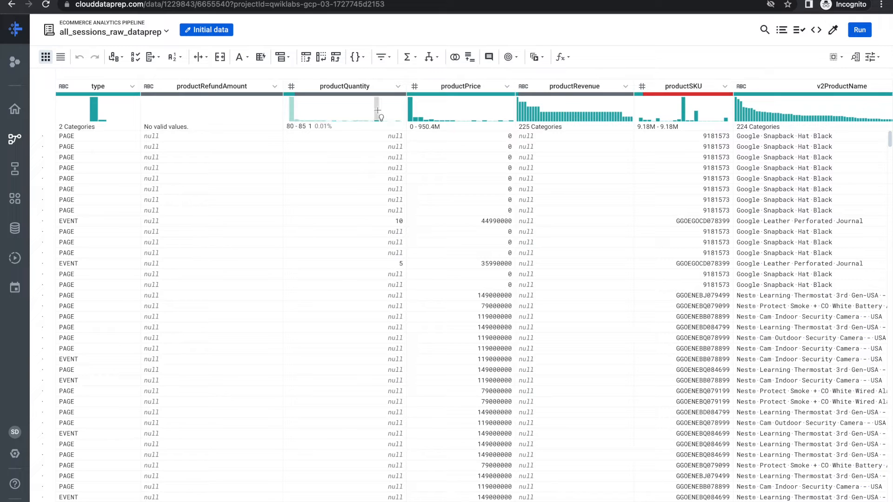
Select the lowest range bar in productQuantity's histogram, and recheck the lab's answer for the maximum productQuantity.
{"action": "left_click", "coordinate": [399, 86]}
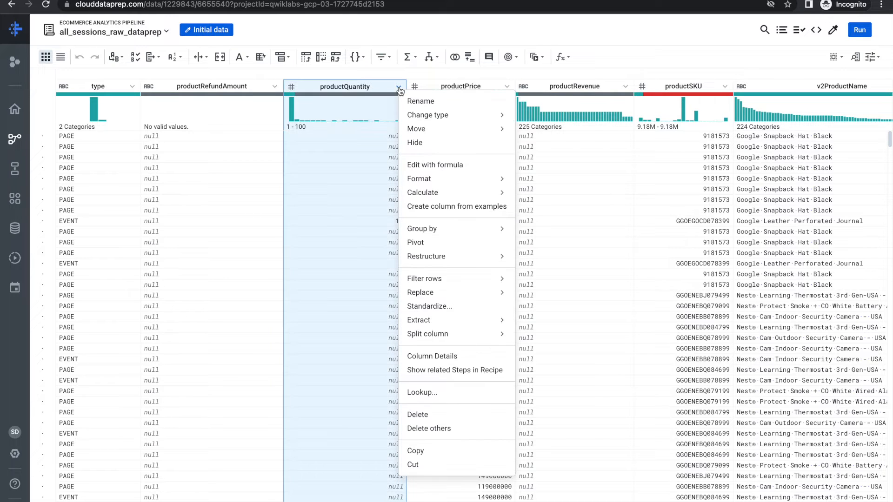
{"action": "left_click", "coordinate": [296, 112]}
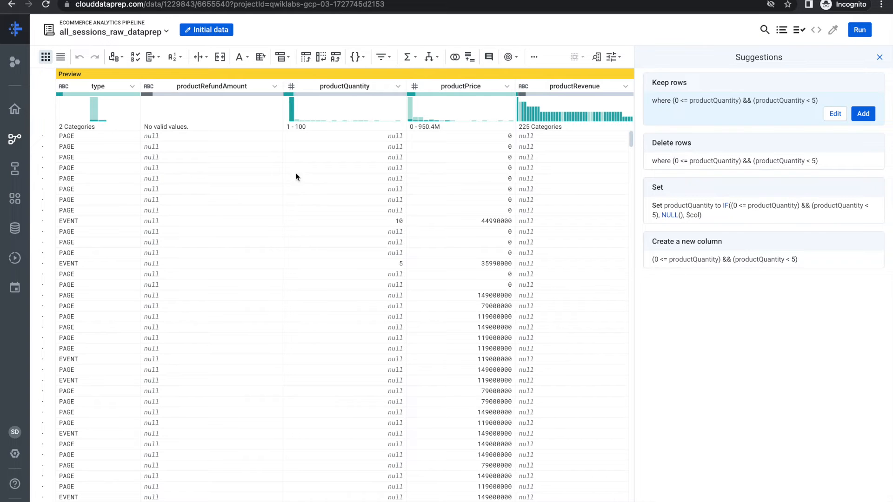
{"action": "key", "text": "ctrl+Left"}
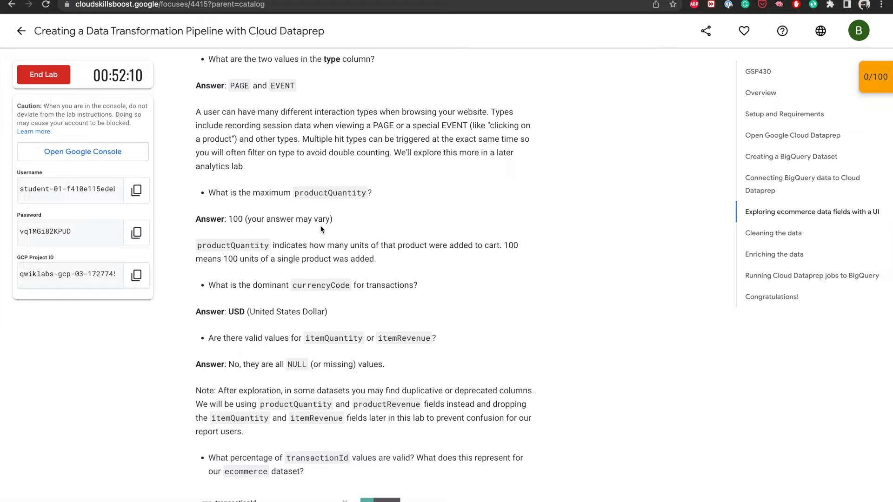
Switch to Dataprep, examine the maximum in productQuantity's column details, and return to the lab page for the dominant currencyCode question.
{"action": "key", "text": "ctrl+Right"}
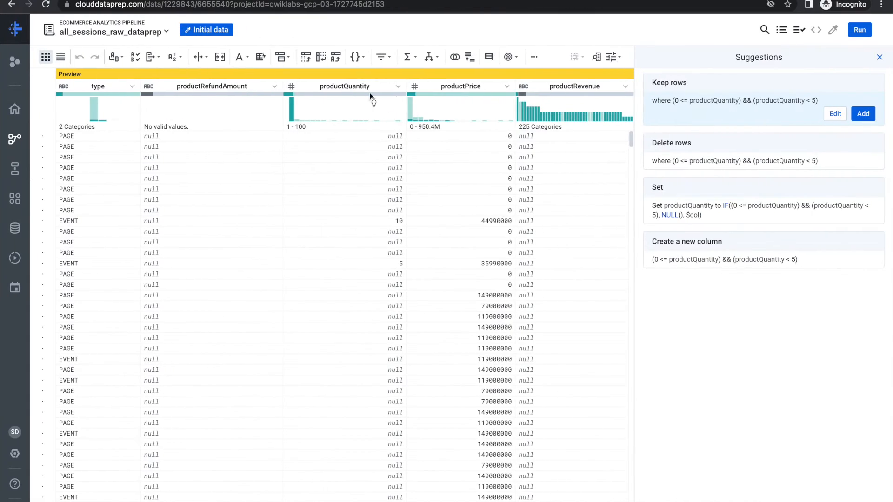
{"action": "left_click", "coordinate": [397, 86]}
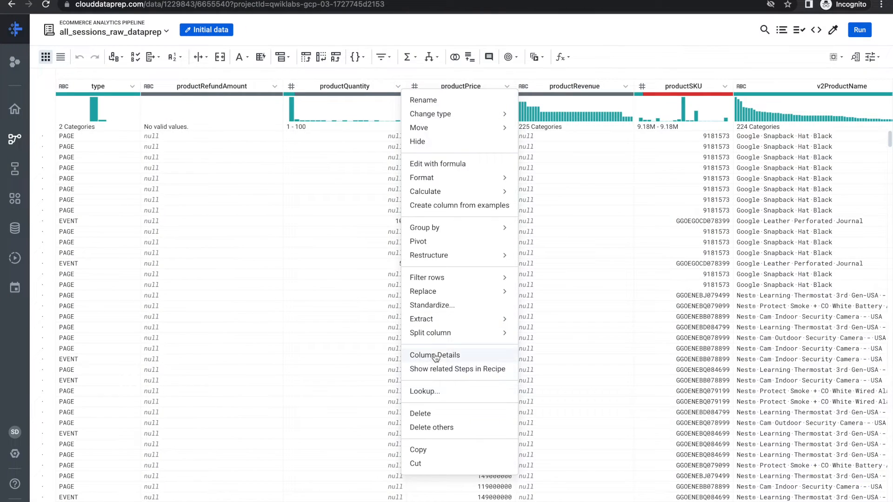
{"action": "left_click", "coordinate": [435, 355]}
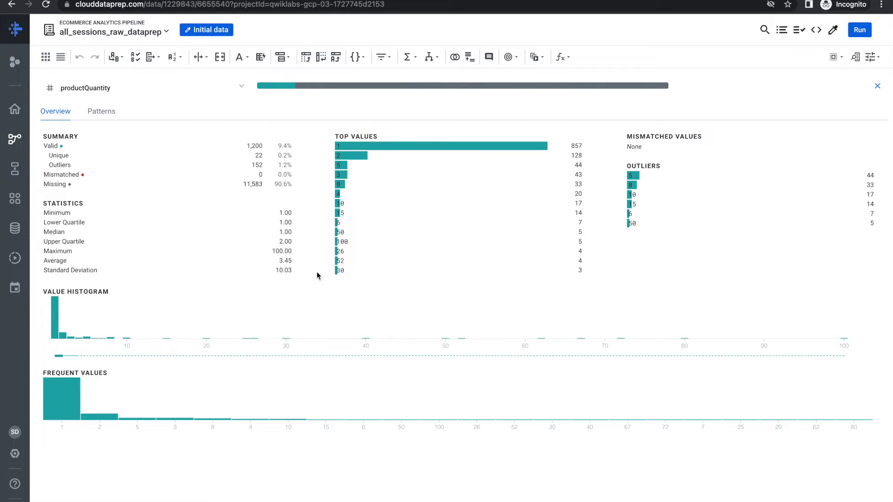
{"action": "key", "text": "ctrl+Left"}
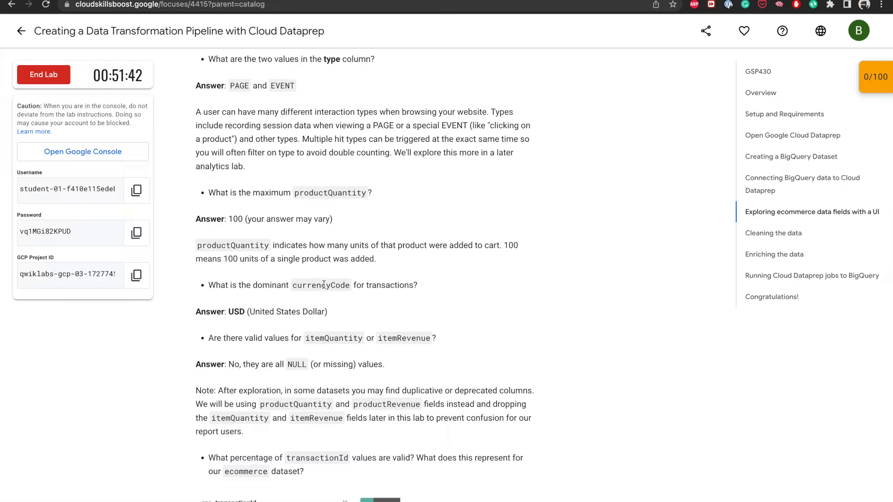
Switch to Dataprep, locate the currencyCode column by searching for "curren", and select the USD bar in its histogram.
{"action": "key", "text": "ctrl+Right"}
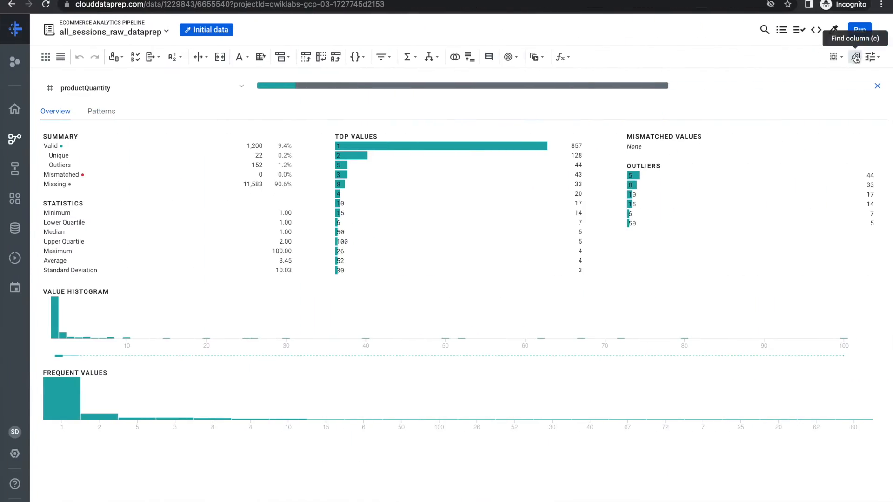
{"action": "left_click", "coordinate": [877, 86]}
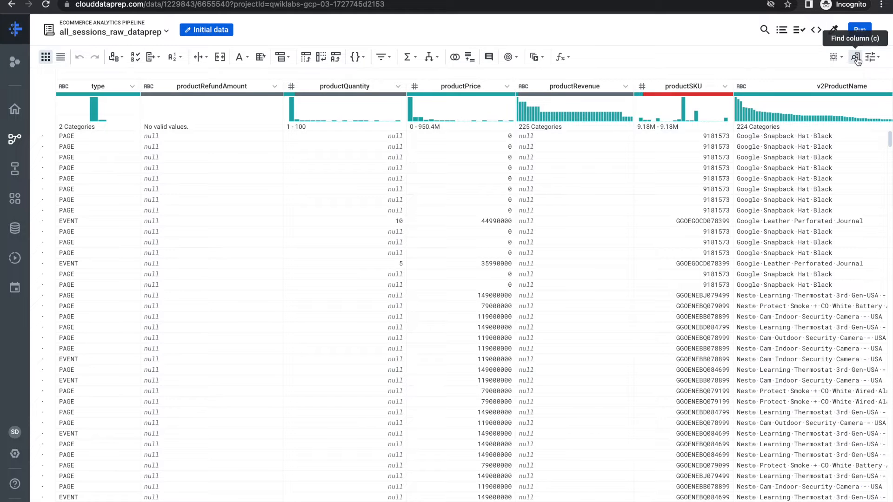
{"action": "left_click", "coordinate": [856, 57]}
{"action": "type", "text": "curren"}
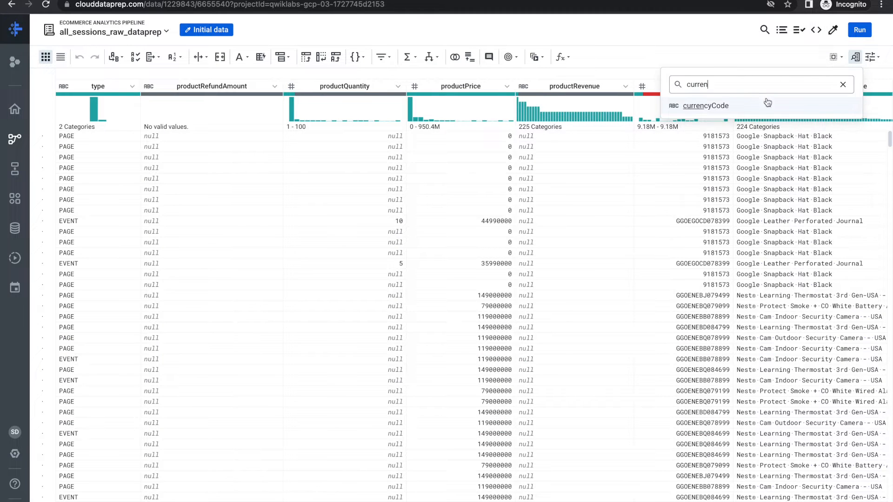
{"action": "left_click", "coordinate": [703, 106]}
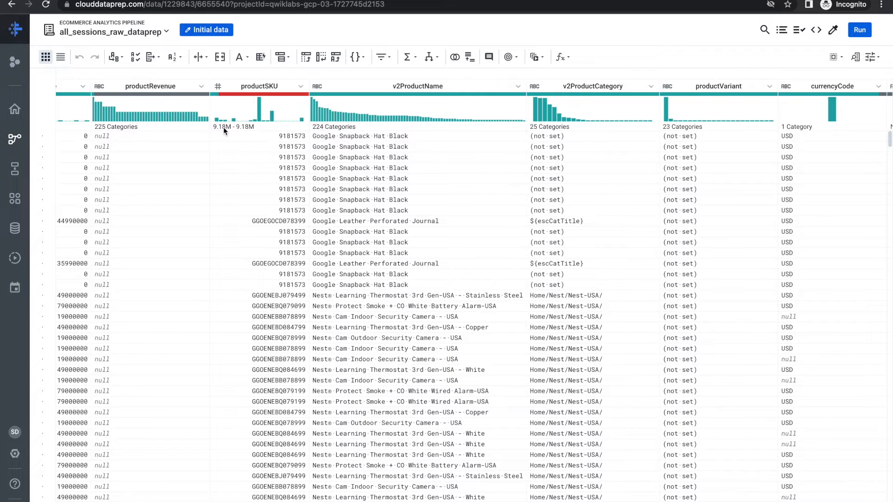
{"action": "mouse_move", "coordinate": [834, 113]}
{"action": "left_click", "coordinate": [833, 111]}
Return to the lab page and read the question about valid values for itemQuantity or itemRevenue.
{"action": "key", "text": "ctrl+Left"}
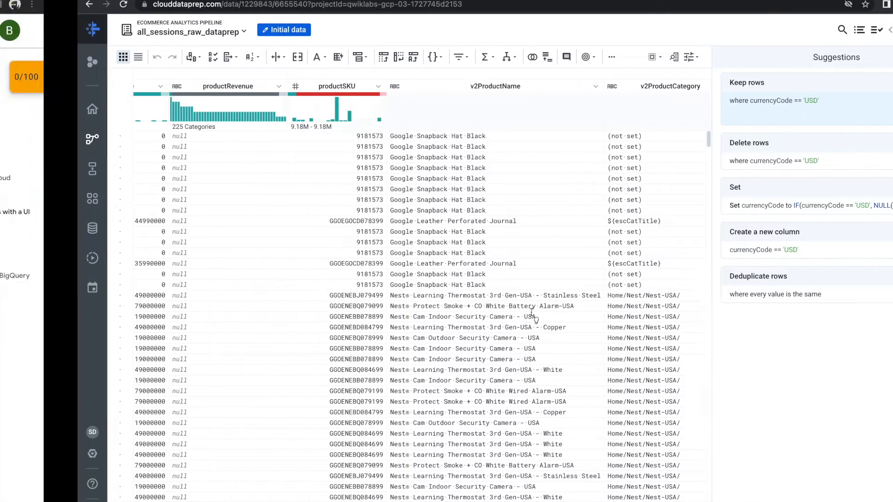
{"action": "scroll", "coordinate": [322, 319], "scroll_direction": "down", "scroll_amount": 2}
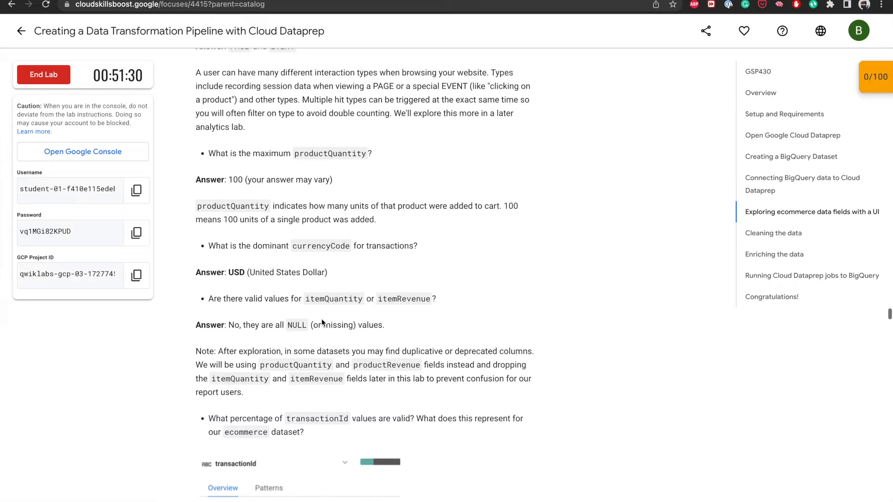
{"action": "left_click", "coordinate": [242, 274]}
{"action": "double_click", "coordinate": [339, 299]}
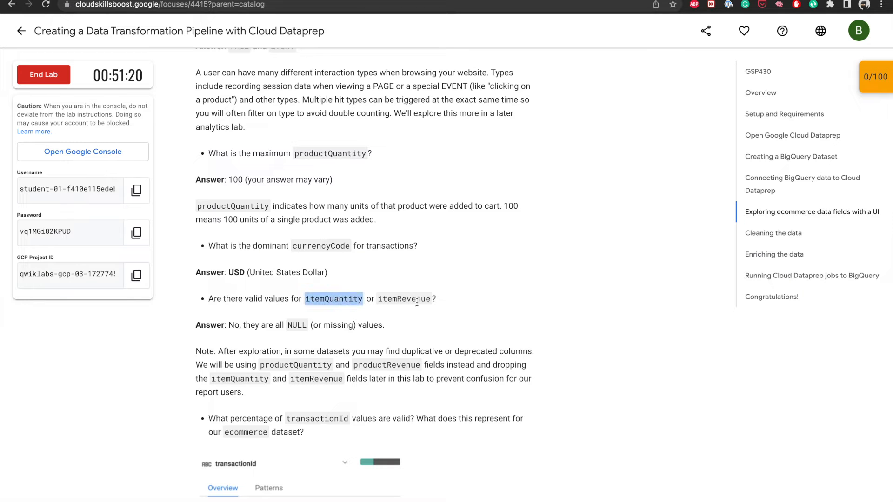
Switch to Dataprep, dismiss the suggestions and locate the itemQuantity column by searching for "item", and reopen the column search.
{"action": "key", "text": "ctrl+Right"}
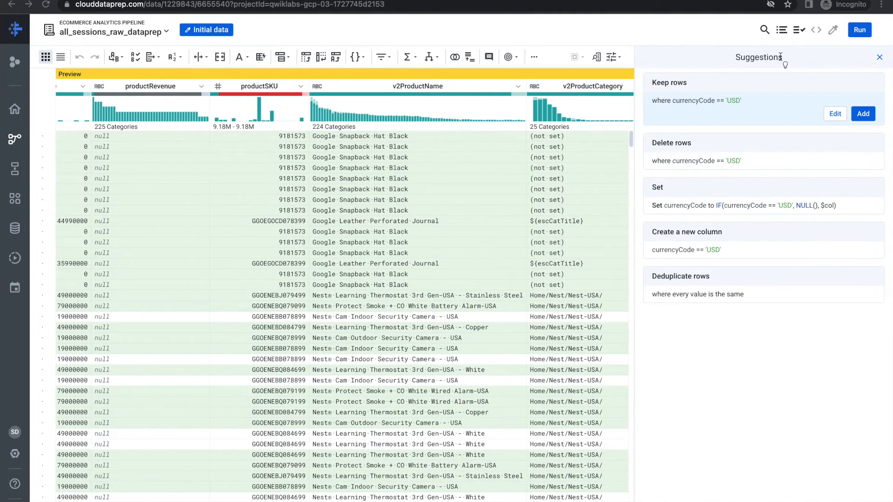
{"action": "left_click", "coordinate": [878, 57]}
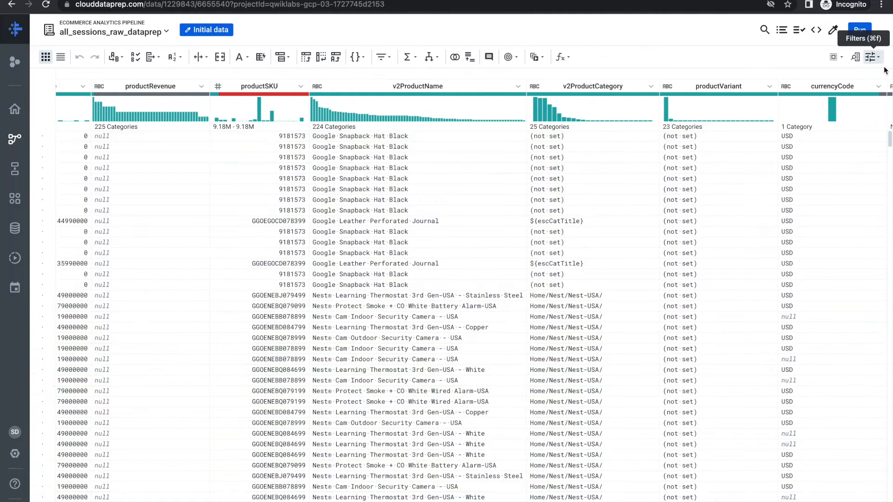
{"action": "left_click", "coordinate": [855, 57]}
{"action": "type", "text": "item"}
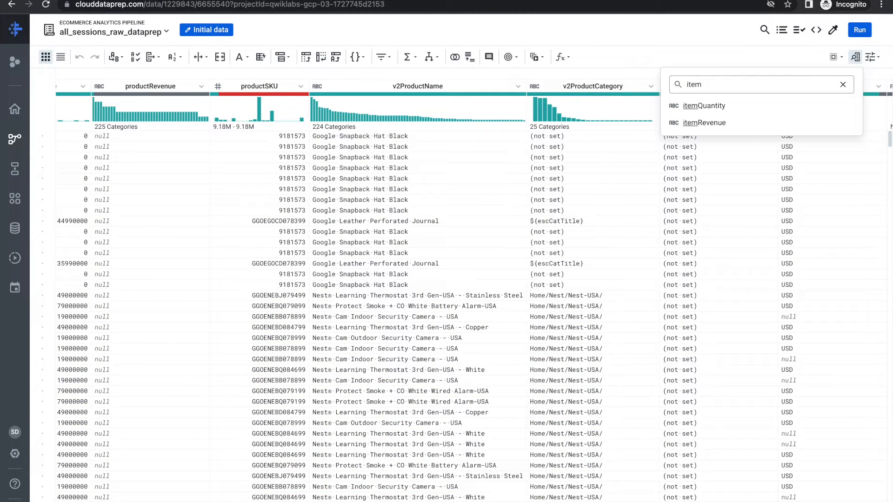
{"action": "left_click", "coordinate": [740, 106]}
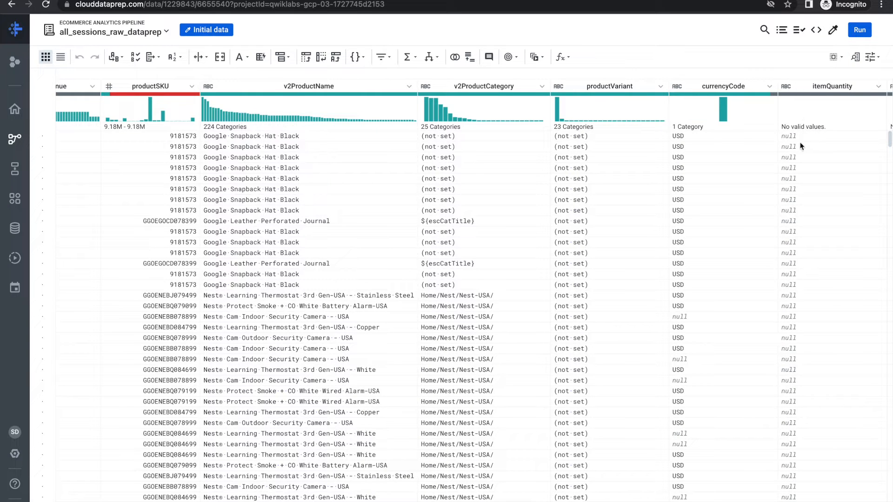
{"action": "left_click", "coordinate": [854, 57]}
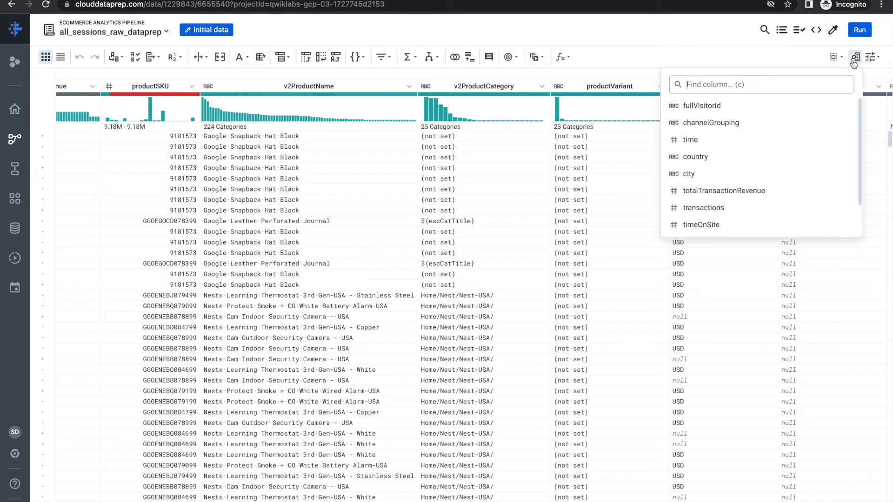
Search the columns for "item" and bring the itemRevenue column into view in the data grid.
{"action": "type", "text": "item"}
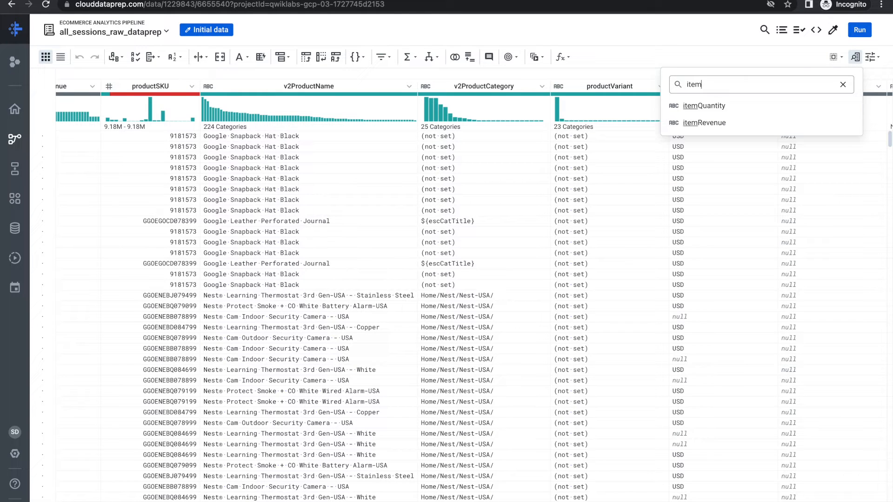
{"action": "left_click", "coordinate": [726, 124]}
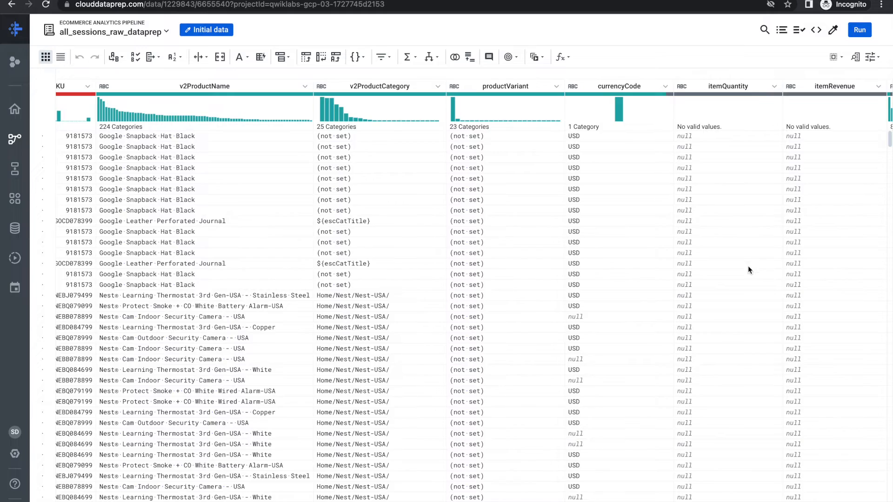
Switch to the lab instructions and read the notes on itemQuantity and itemRevenue and the question about valid transactionId values.
{"action": "key", "text": "ctrl+Left"}
{"action": "left_click", "coordinate": [318, 339]}
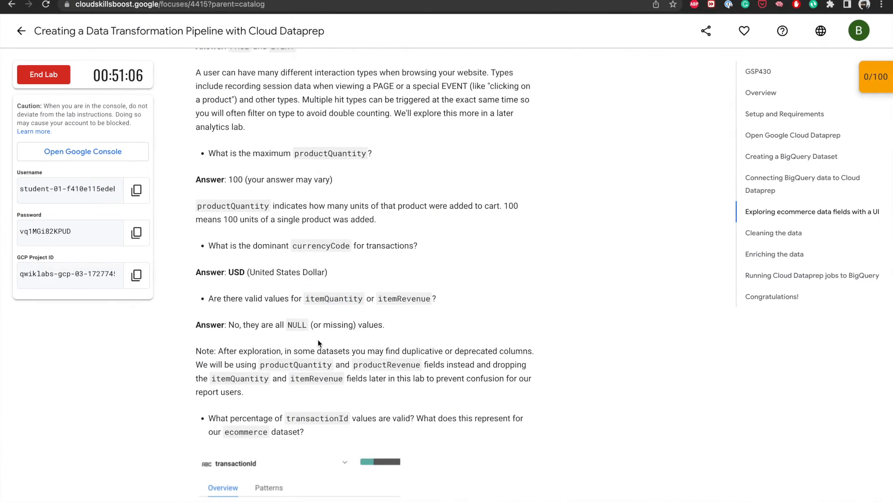
{"action": "scroll", "coordinate": [325, 262], "scroll_direction": "down", "scroll_amount": 2}
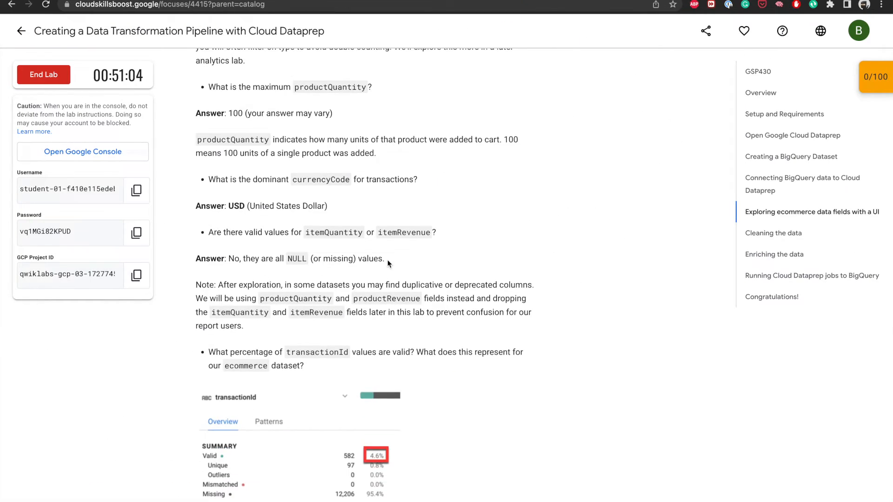
{"action": "scroll", "coordinate": [387, 260], "scroll_direction": "down", "scroll_amount": 4}
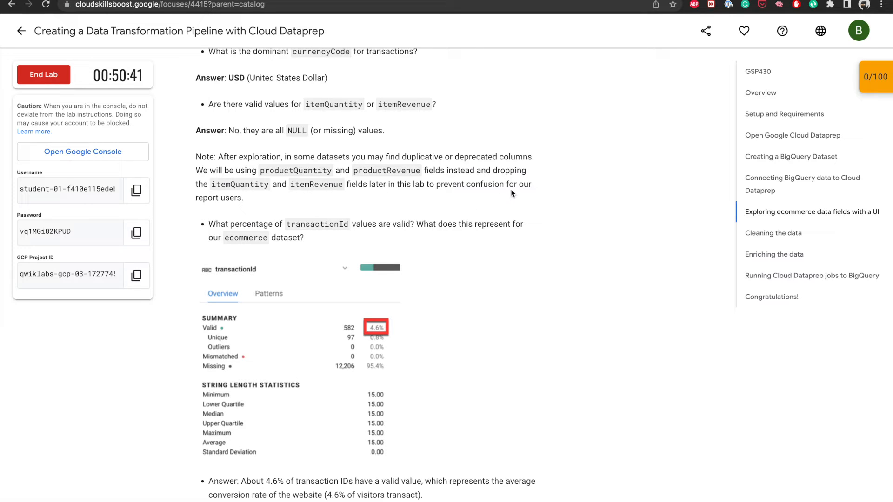
{"action": "scroll", "coordinate": [234, 205], "scroll_direction": "down", "scroll_amount": 1}
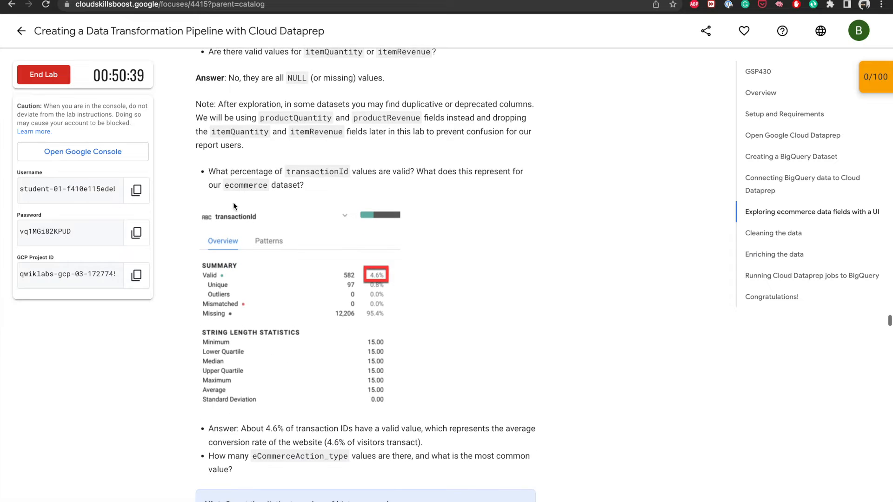
{"action": "scroll", "coordinate": [233, 203], "scroll_direction": "down", "scroll_amount": 1}
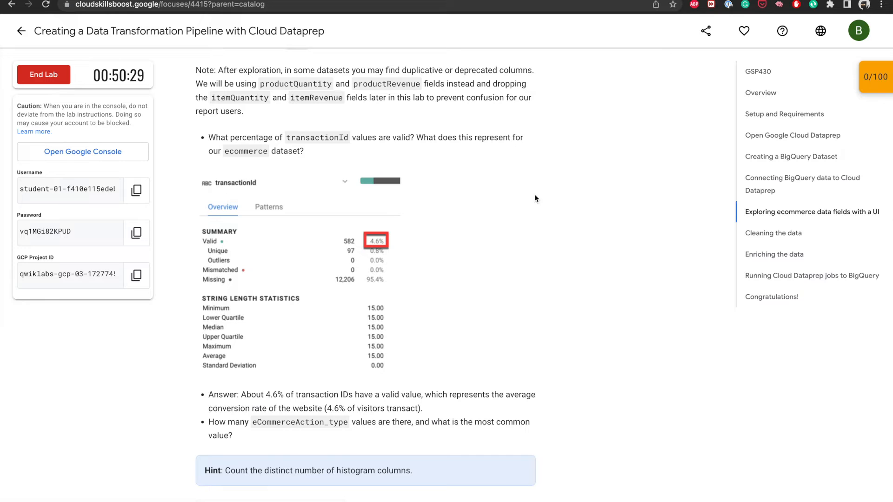
Return to Dataprep, find the transactionId column by searching for "tra", and open its column details.
{"action": "key", "text": "ctrl+Right"}
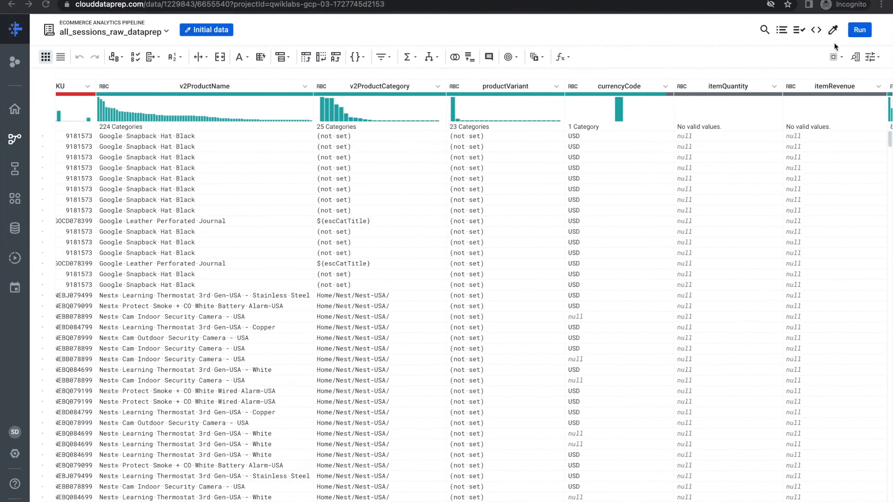
{"action": "left_click", "coordinate": [855, 57]}
{"action": "type", "text": "tra"}
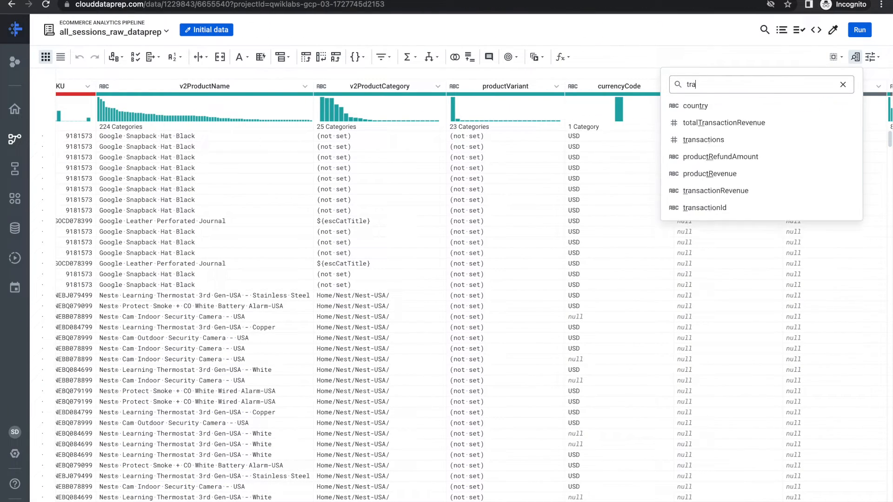
{"action": "left_click", "coordinate": [728, 157]}
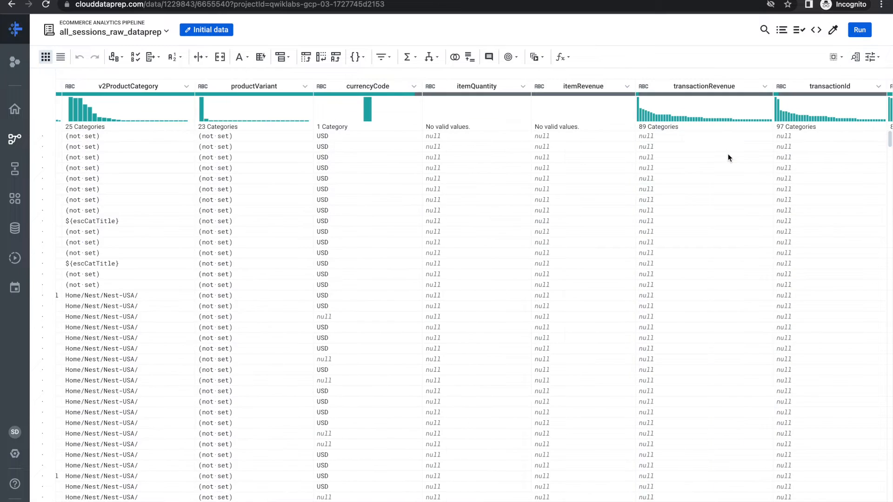
{"action": "left_click", "coordinate": [878, 87]}
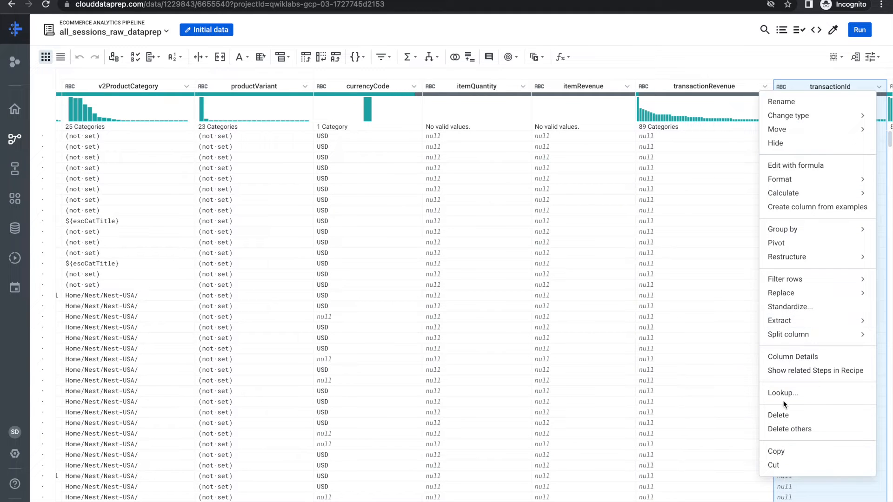
{"action": "left_click", "coordinate": [784, 356]}
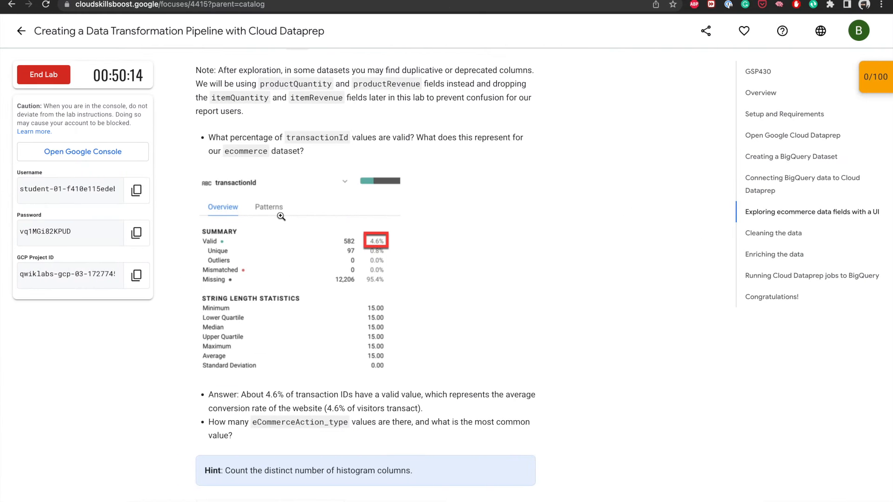
Read the lab's answer about valid transactionId values and its question about eCommerceAction_type.
{"action": "scroll", "coordinate": [275, 248], "scroll_direction": "down", "scroll_amount": 3}
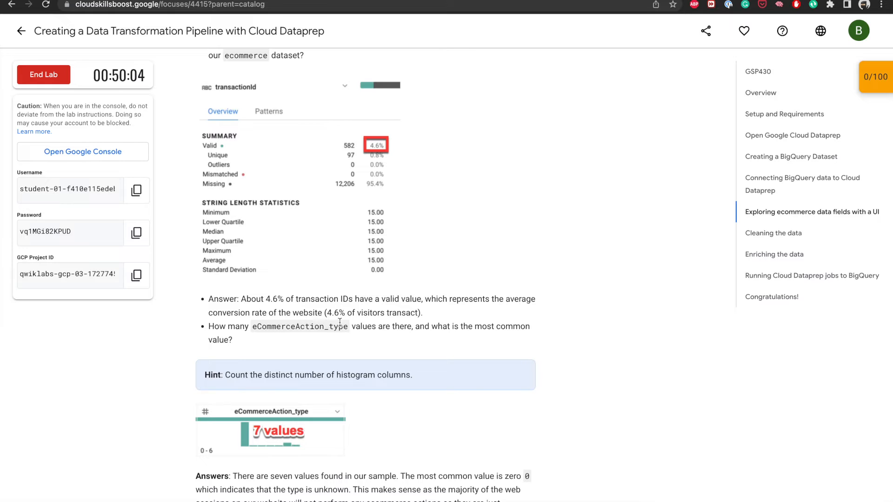
{"action": "scroll", "coordinate": [405, 323], "scroll_direction": "up", "scroll_amount": 1}
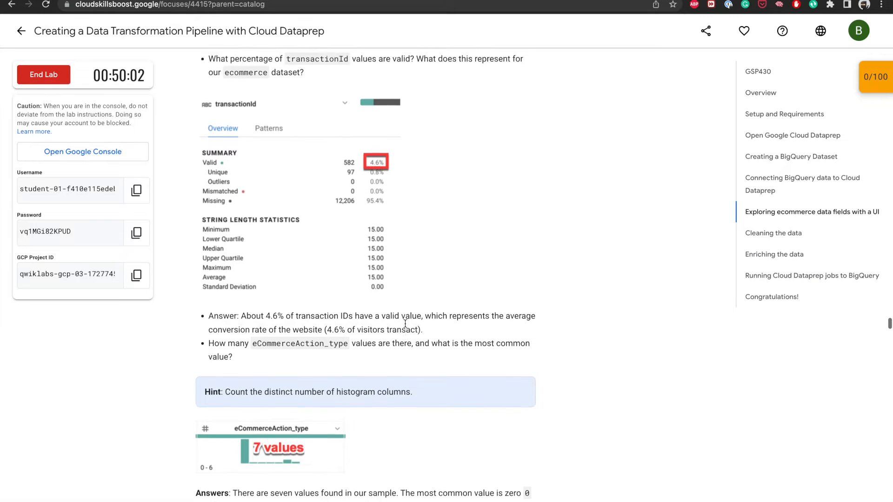
{"action": "scroll", "coordinate": [405, 327], "scroll_direction": "down", "scroll_amount": 1}
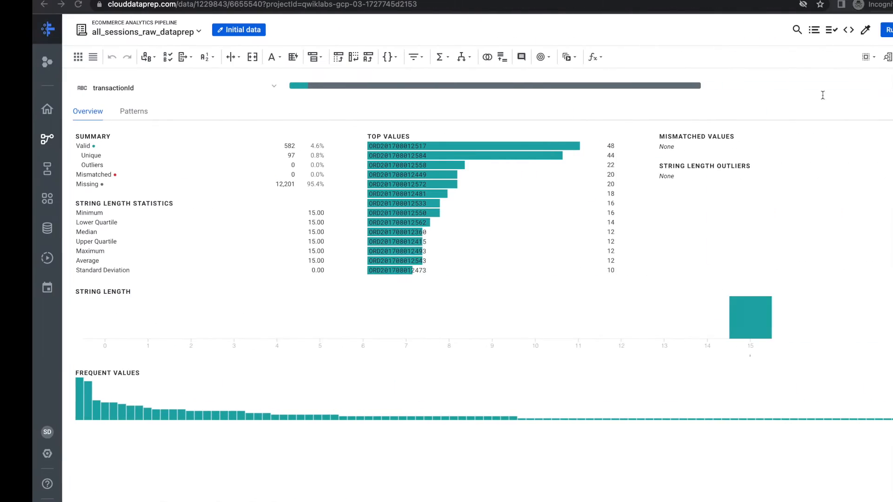
Search the columns for "ec" in Dataprep and show the column details of eCommerceAction_type.
{"action": "left_click", "coordinate": [855, 56]}
{"action": "type", "text": "ec"}
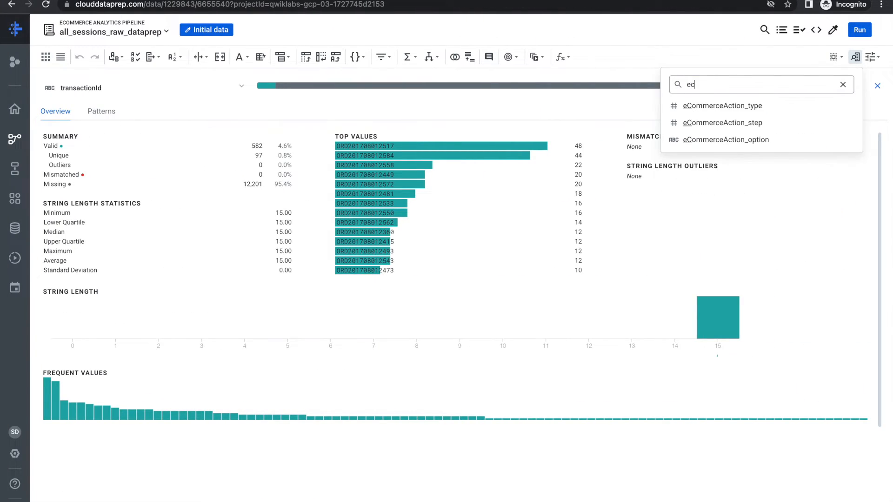
{"action": "left_click", "coordinate": [737, 111]}
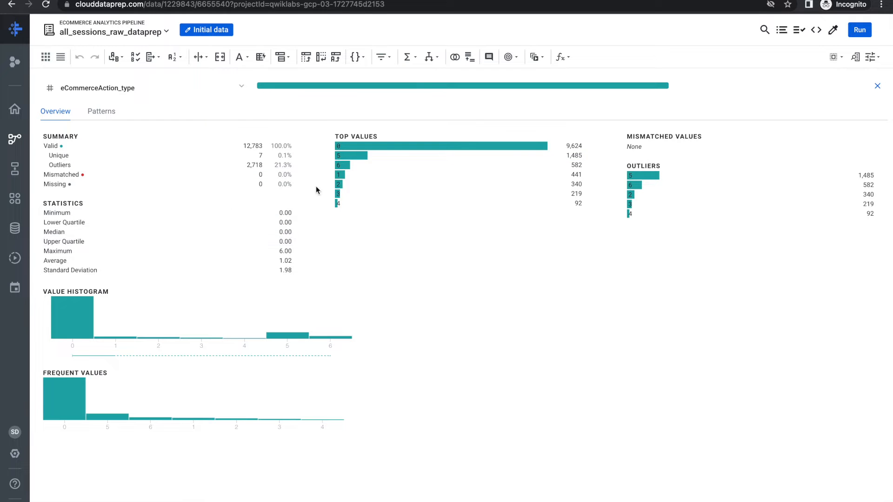
Compare the eCommerceAction_type details with the lab's question on its values, and read the lab's mapping for eCommerceAction_type = 6.
{"action": "key", "text": "ctrl+Left"}
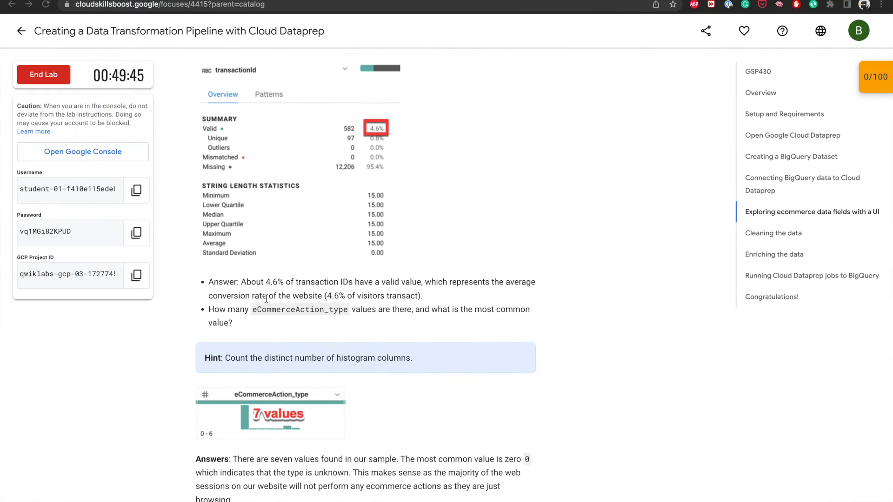
{"action": "key", "text": "ctrl+Right"}
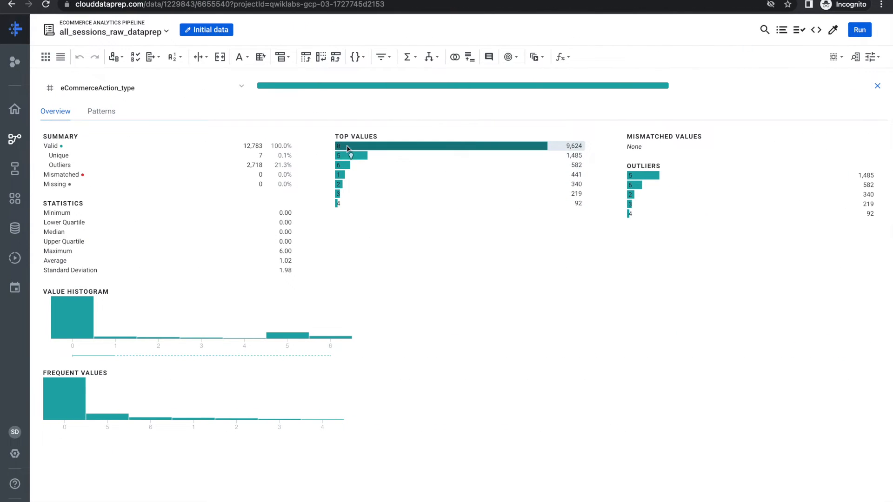
{"action": "key", "text": "ctrl+Left"}
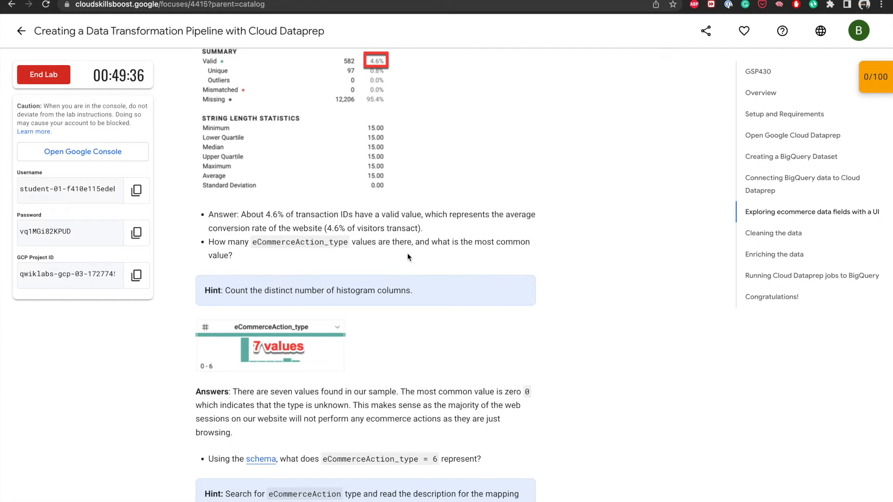
{"action": "key", "text": "ctrl+Right"}
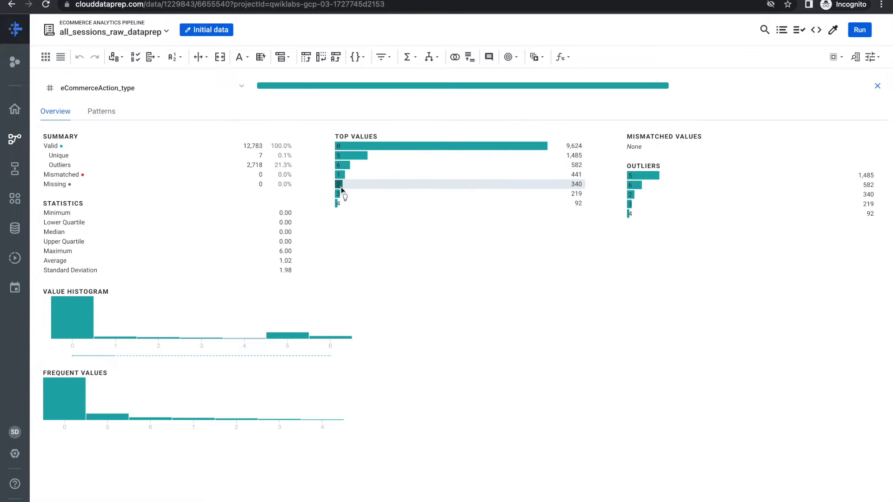
{"action": "key", "text": "ctrl+Left"}
{"action": "scroll", "coordinate": [311, 348], "scroll_direction": "down", "scroll_amount": 3}
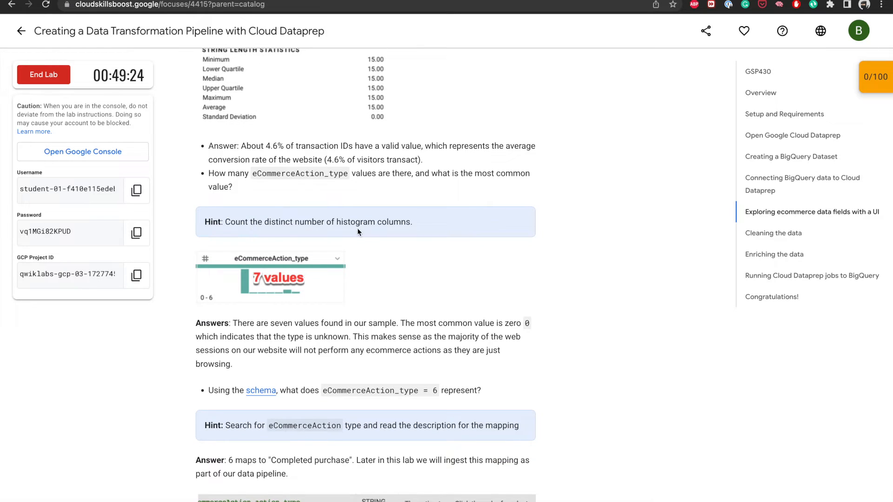
{"action": "scroll", "coordinate": [376, 250], "scroll_direction": "down", "scroll_amount": 5}
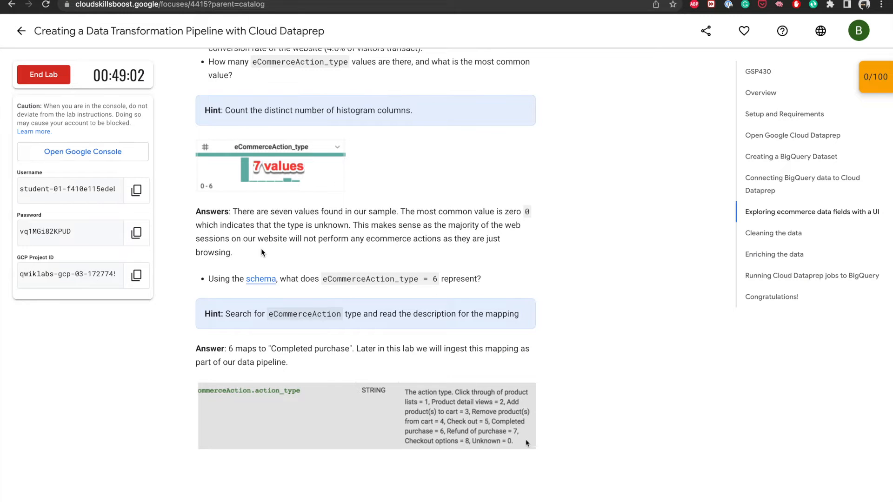
{"action": "scroll", "coordinate": [284, 294], "scroll_direction": "down", "scroll_amount": 3}
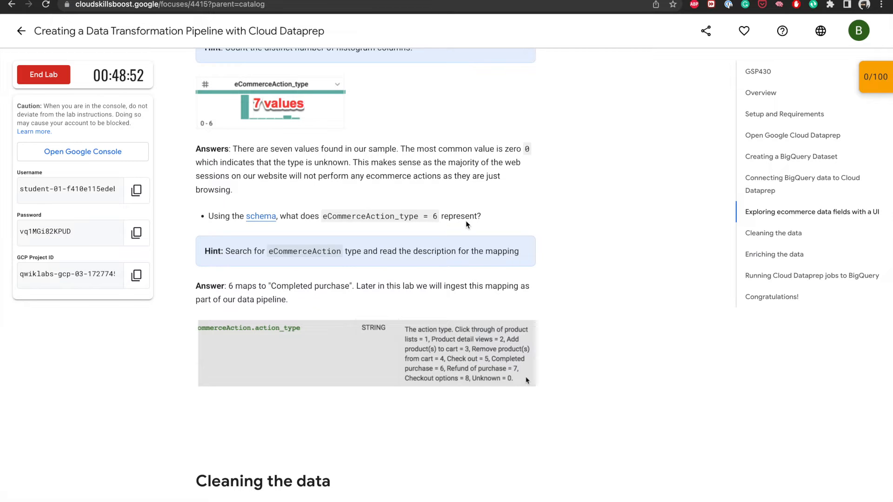
Select the value 6 in the top values of eCommerceAction_type and examine the suggested transformations and available column operations.
{"action": "key", "text": "ctrl+Right"}
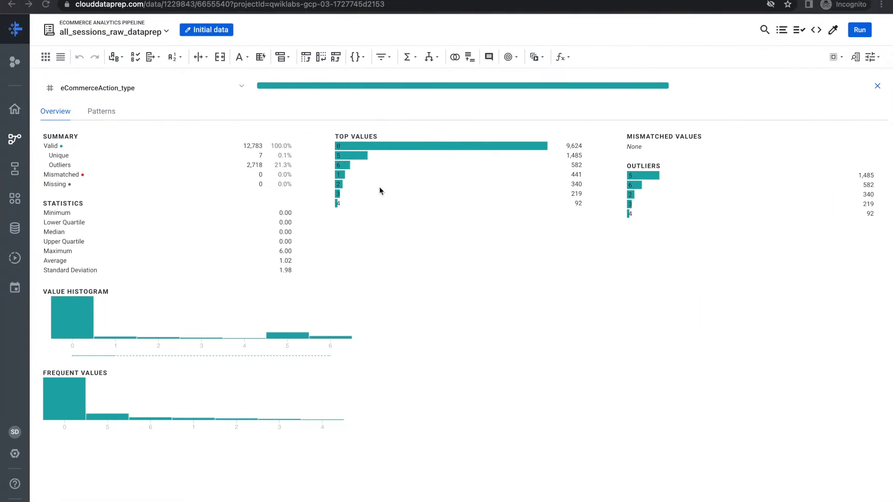
{"action": "left_click", "coordinate": [342, 165]}
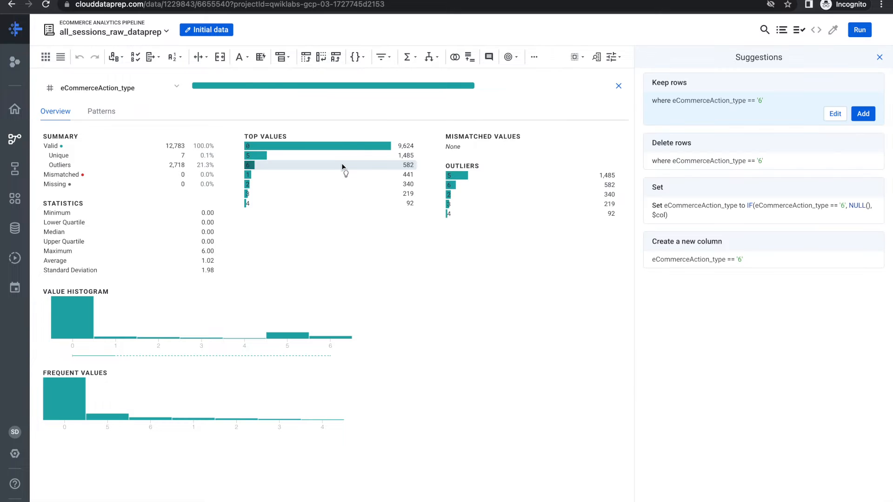
{"action": "mouse_move", "coordinate": [715, 227]}
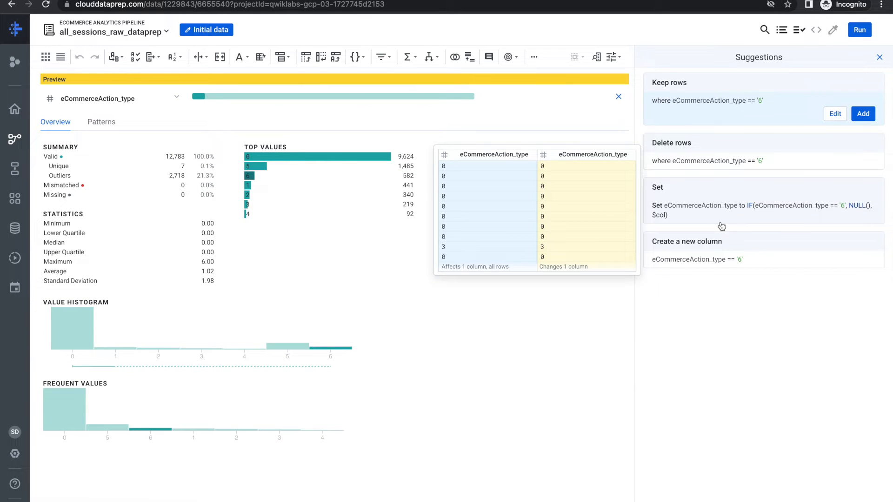
{"action": "mouse_move", "coordinate": [846, 269]}
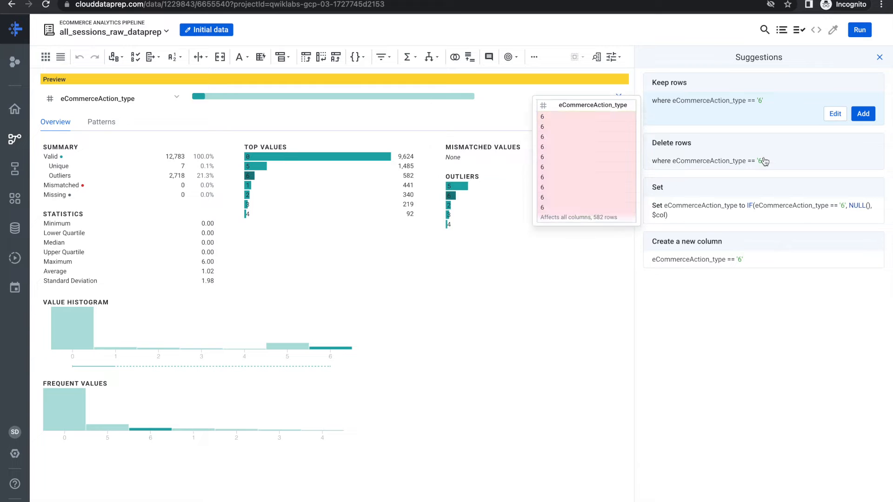
{"action": "key", "text": "ctrl+Left"}
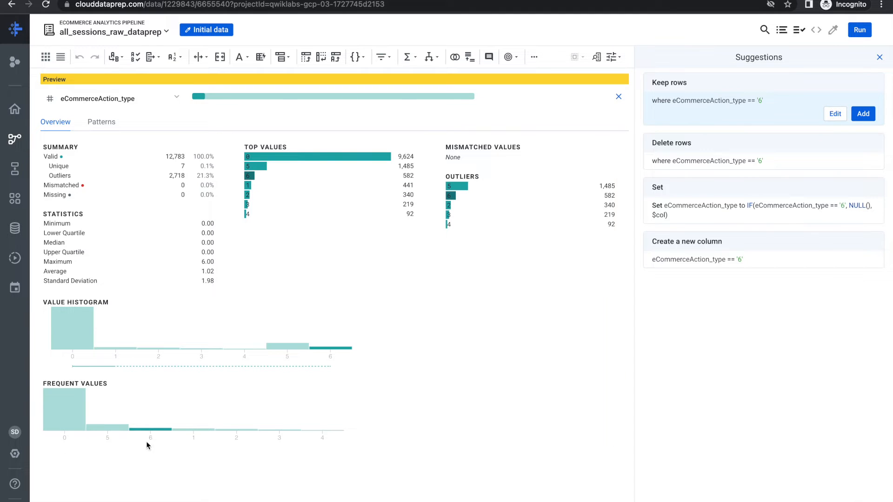
{"action": "left_click", "coordinate": [176, 97]}
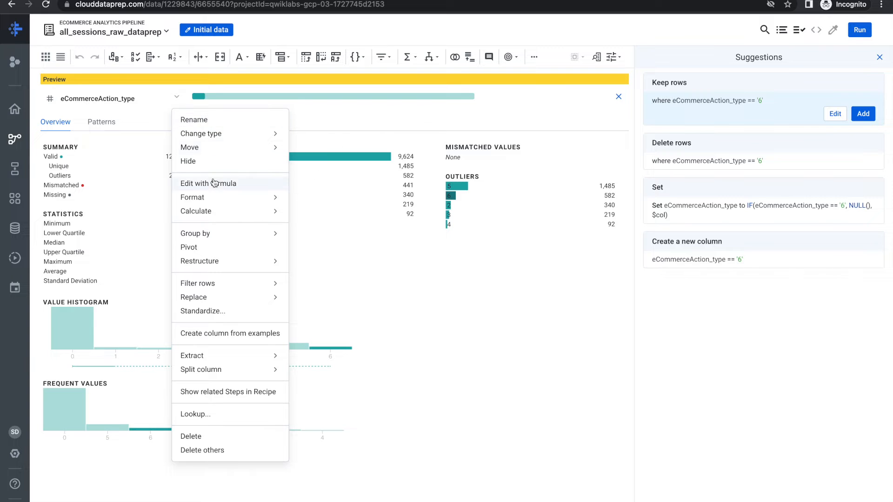
{"action": "left_click", "coordinate": [474, 349]}
Copy the term eCommerceAction from the hint in the lab instructions.
{"action": "key", "text": "ctrl+Left"}
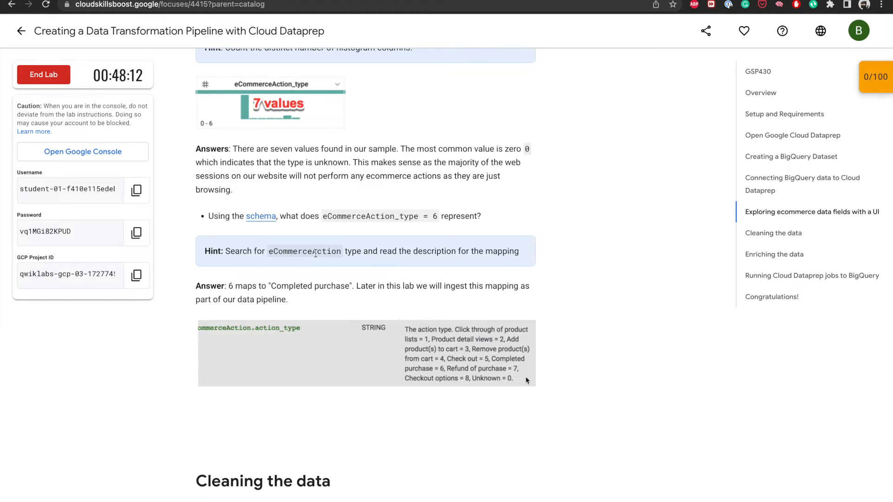
{"action": "double_click", "coordinate": [317, 253]}
{"action": "key", "text": "super+c"}
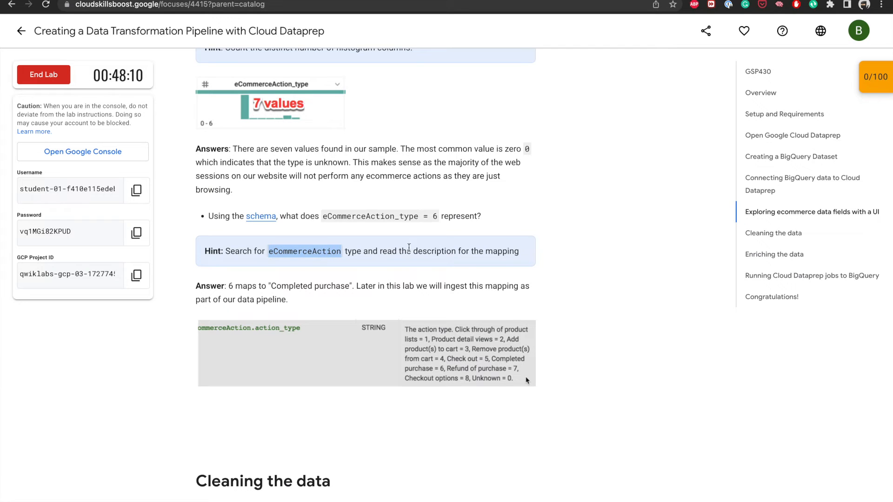
Return to Dataprep, close the suggestions and the eCommerceAction_type details, and open the transformation search.
{"action": "key", "text": "ctrl+Right"}
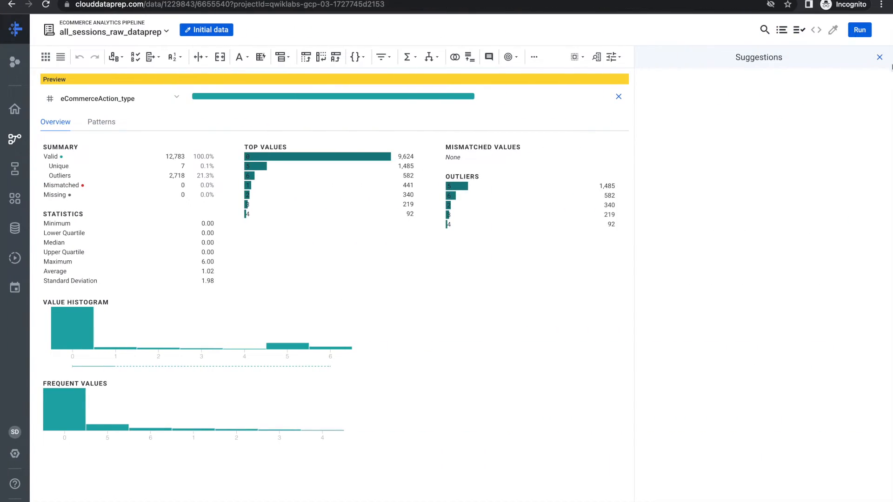
{"action": "left_click", "coordinate": [880, 57]}
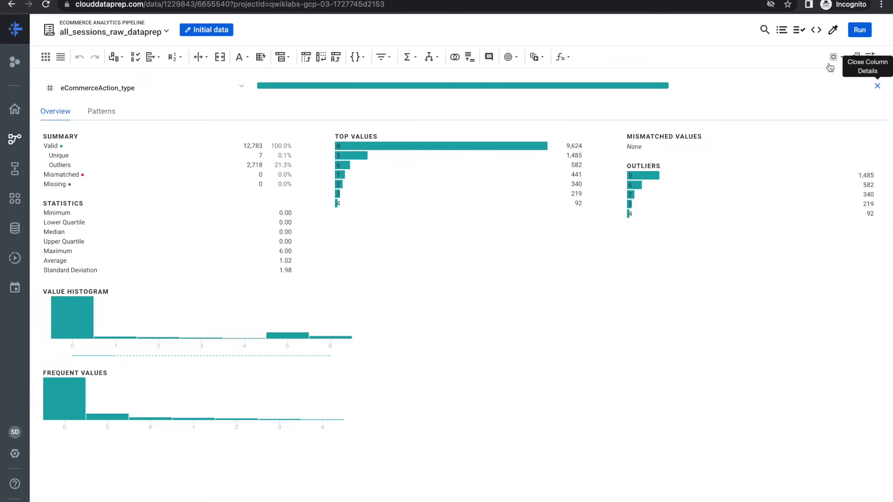
{"action": "left_click", "coordinate": [829, 68]}
{"action": "left_click", "coordinate": [763, 30]}
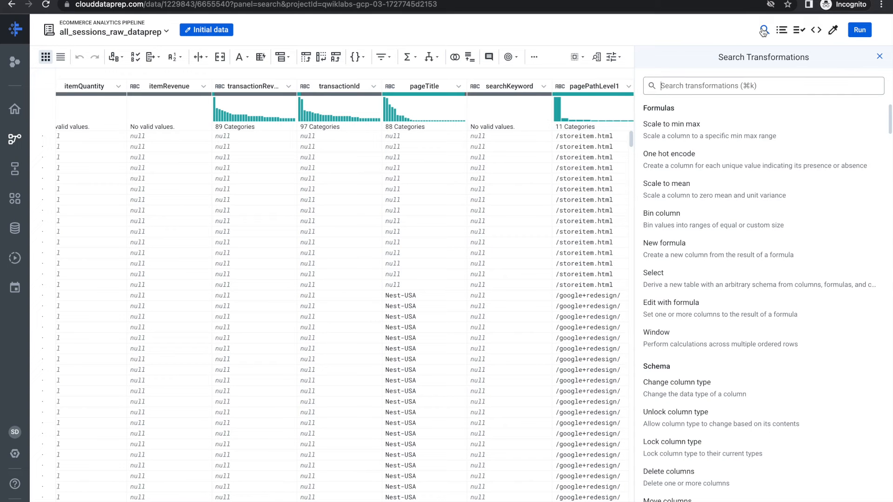
Find the eCommerceAction_type column with a column search for eCommerceAction, widen it and inspect the bars of its histogram.
{"action": "key", "text": "super+v"}
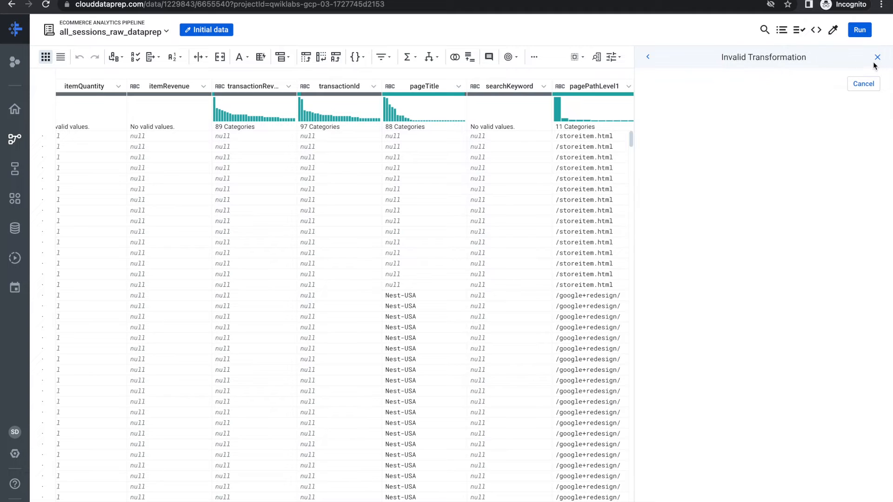
{"action": "left_click", "coordinate": [876, 60]}
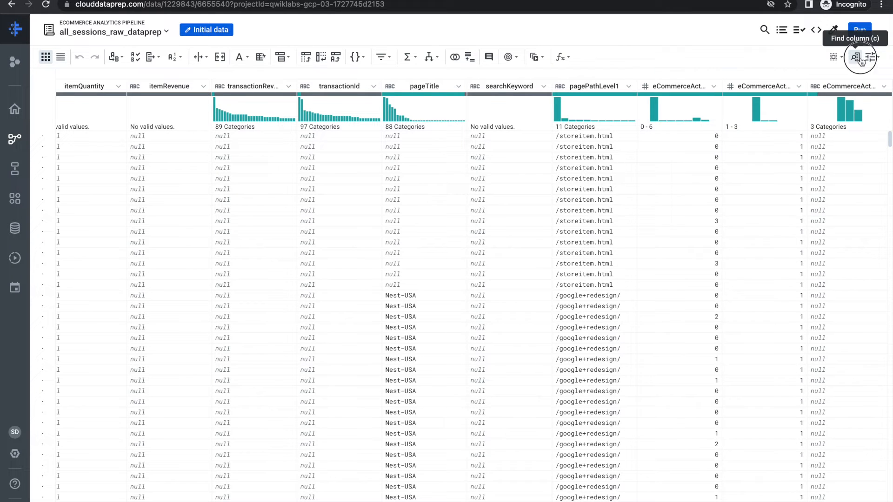
{"action": "left_click", "coordinate": [856, 58]}
{"action": "key", "text": "super+v"}
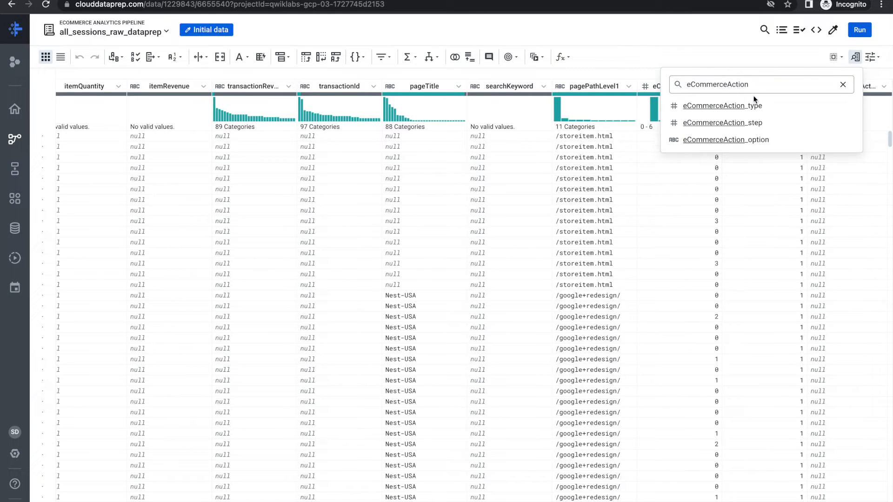
{"action": "left_click", "coordinate": [741, 106]}
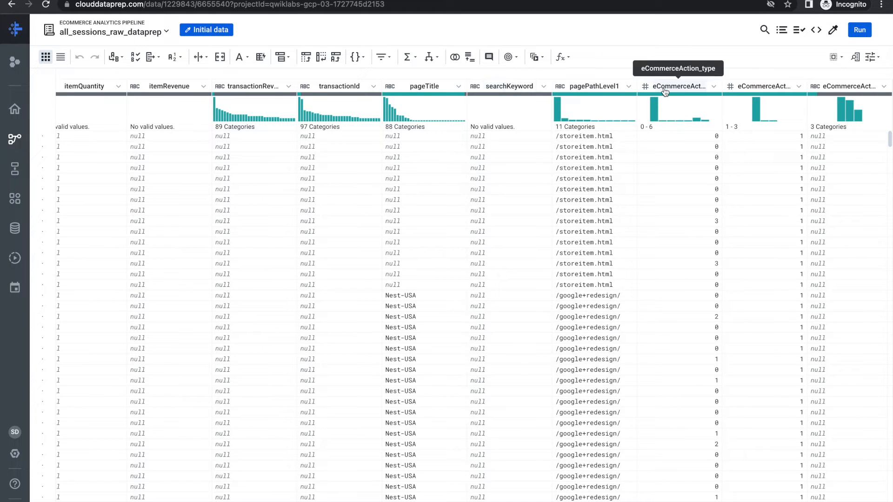
{"action": "left_click_drag", "start_coordinate": [721, 88], "coordinate": [776, 88]}
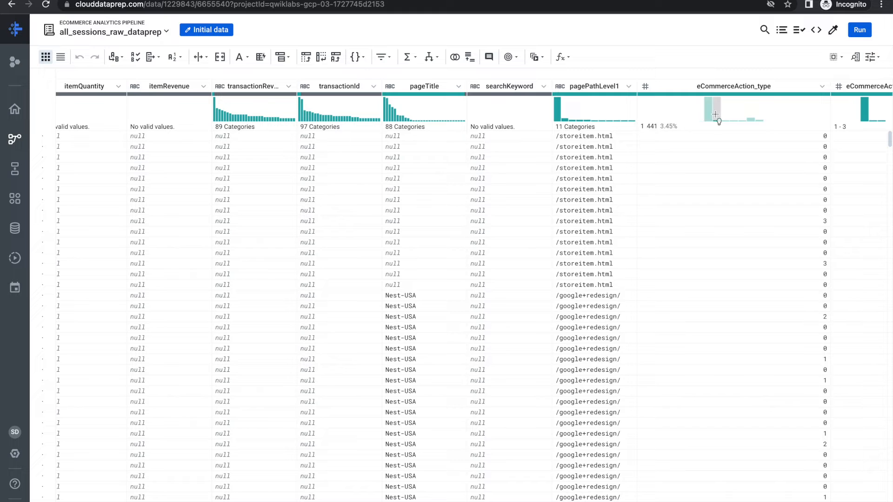
{"action": "left_click", "coordinate": [758, 120]}
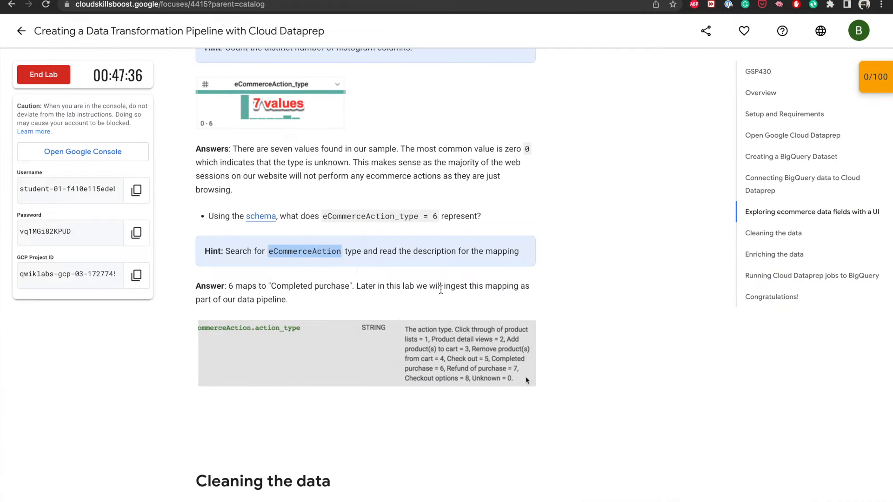
Return to the lab instructions, open the schema link from the eCommerceAction_type = 6 question in a new tab and browse the field table.
{"action": "left_click", "coordinate": [333, 292]}
{"action": "scroll", "coordinate": [325, 279], "scroll_direction": "down", "scroll_amount": 3}
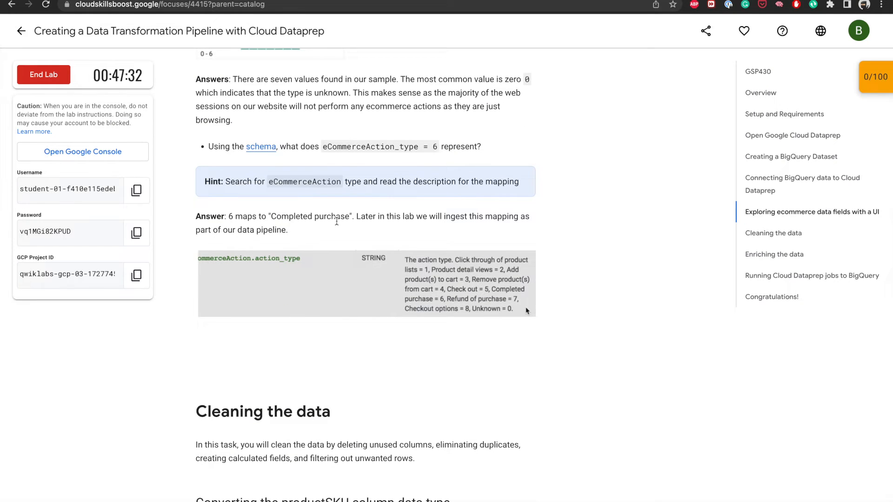
{"action": "right_click", "coordinate": [261, 146]}
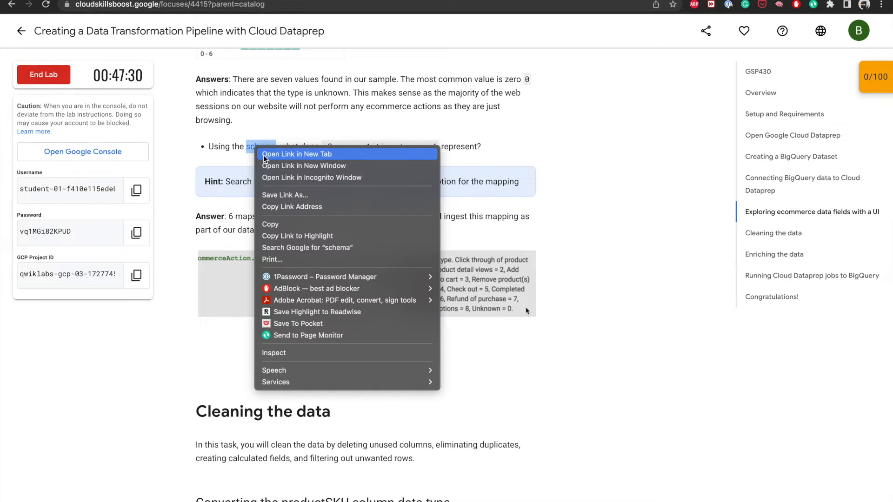
{"action": "left_click", "coordinate": [264, 156]}
{"action": "left_click", "coordinate": [288, 21]}
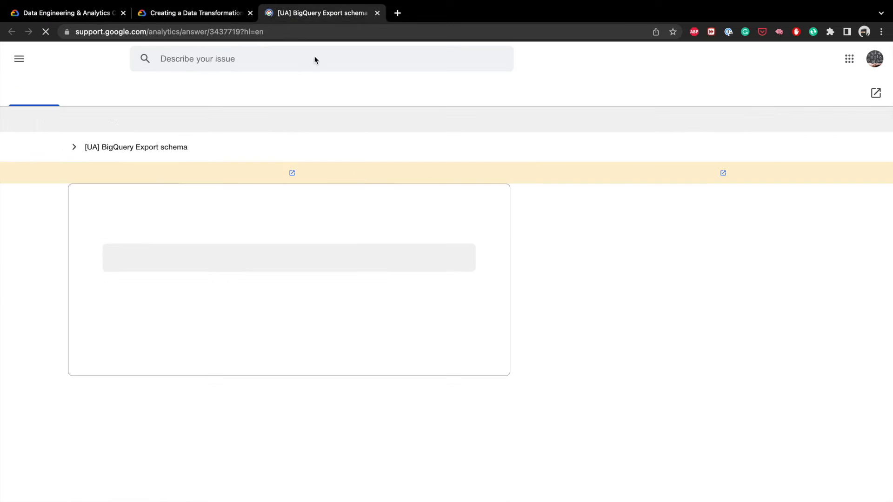
{"action": "scroll", "coordinate": [357, 291], "scroll_direction": "down", "scroll_amount": 4}
{"action": "scroll", "coordinate": [357, 291], "scroll_direction": "down", "scroll_amount": 10}
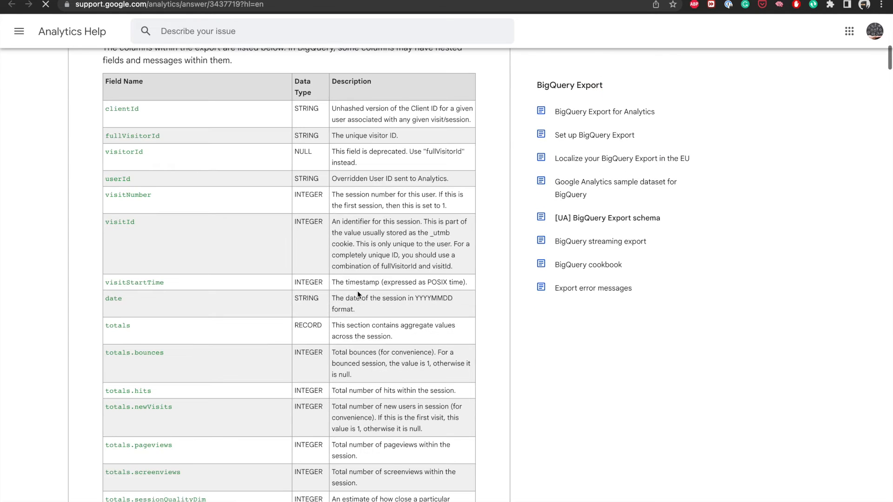
{"action": "scroll", "coordinate": [357, 291], "scroll_direction": "down", "scroll_amount": 6}
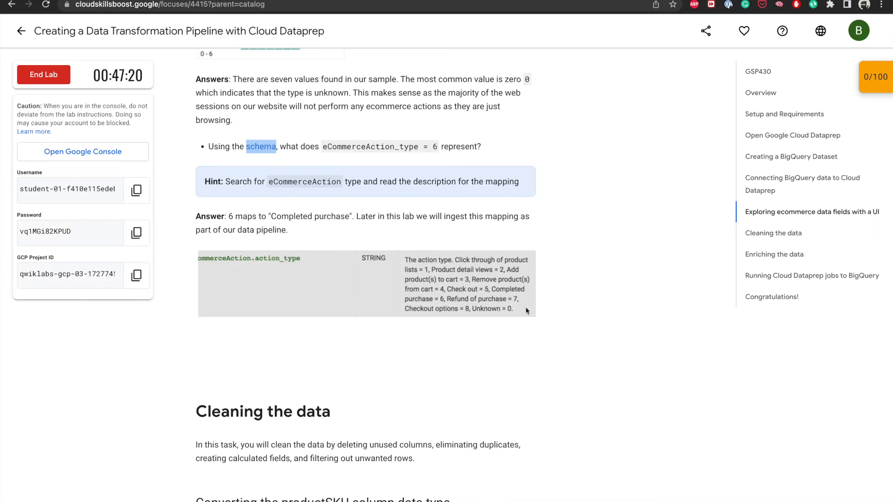
Copy the term eCommerceAction from the lab's hint and search the BigQuery Export schema page for it.
{"action": "left_click", "coordinate": [564, 188]}
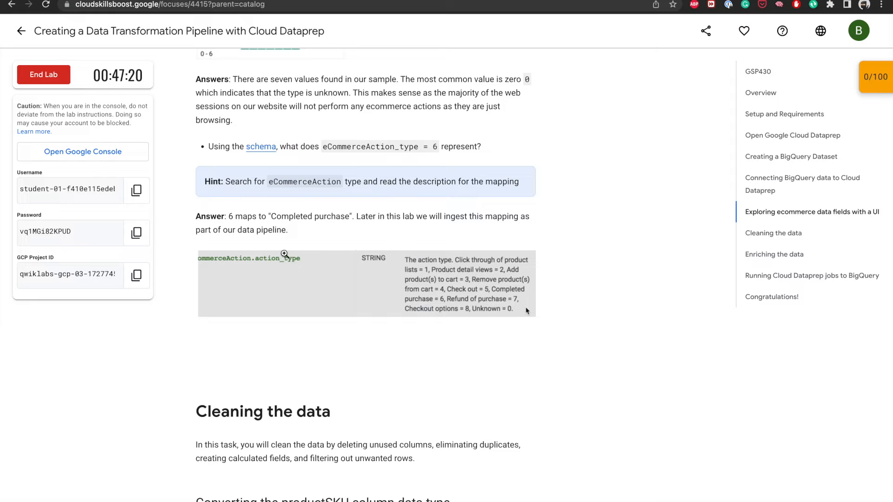
{"action": "double_click", "coordinate": [290, 180]}
{"action": "key", "text": "ctrl+c"}
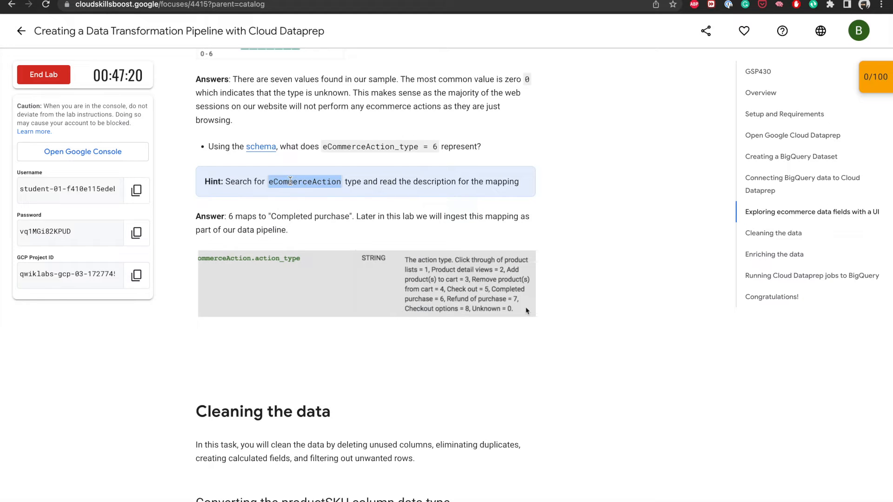
{"action": "left_click", "coordinate": [331, 0]}
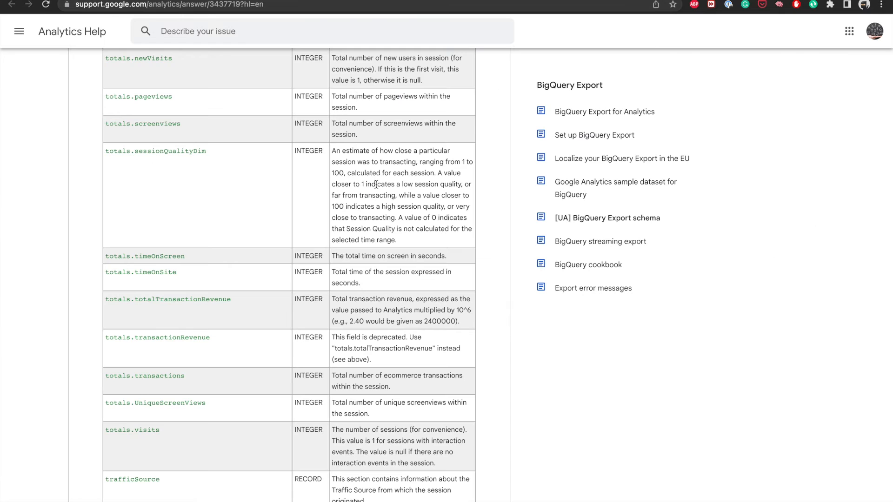
{"action": "key", "text": "ctrl+f"}
{"action": "key", "text": "ctrl+v"}
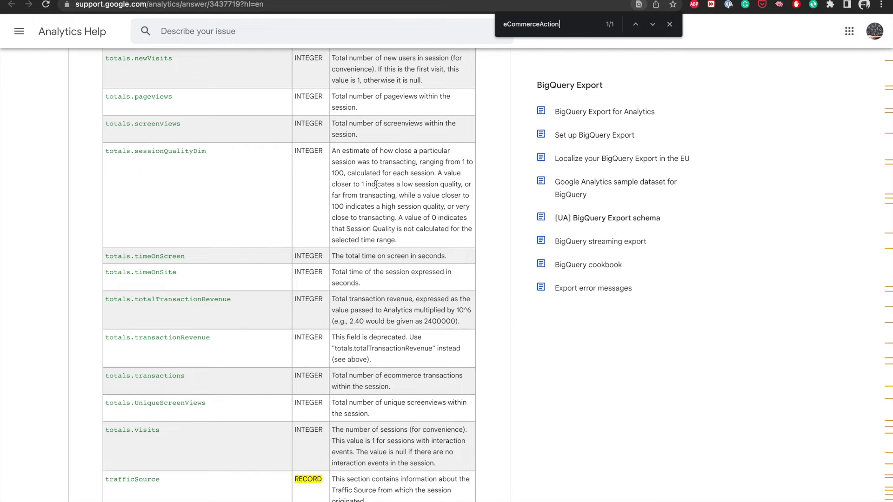
Read the description of hits.eCommerceAction.action_type for the meaning of value 6.
{"action": "scroll", "coordinate": [301, 319], "scroll_direction": "down", "scroll_amount": 3}
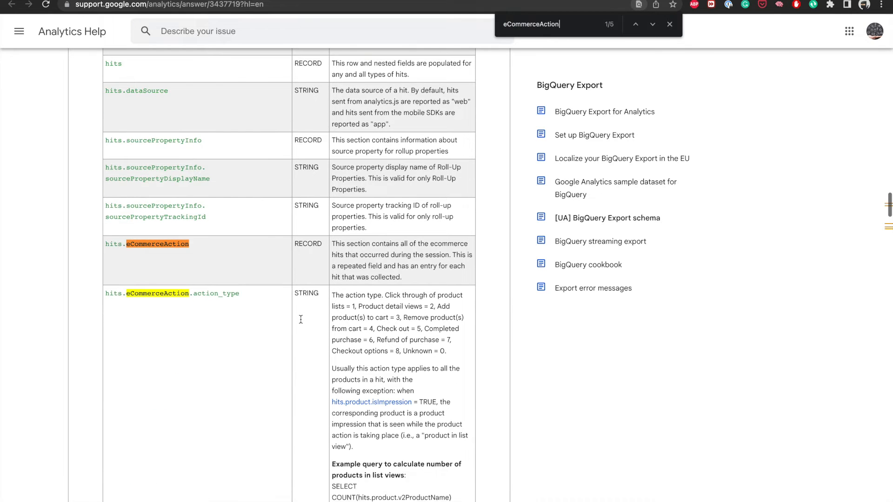
{"action": "scroll", "coordinate": [325, 274], "scroll_direction": "down", "scroll_amount": 2}
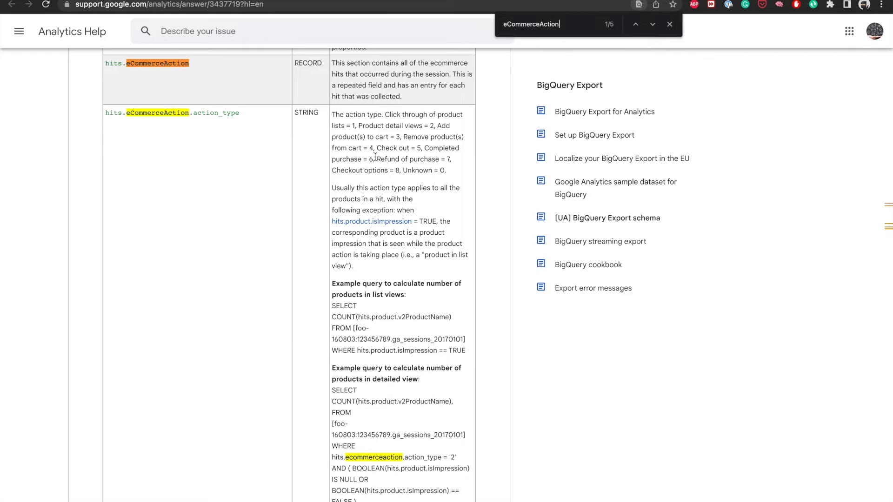
{"action": "double_click", "coordinate": [451, 149]}
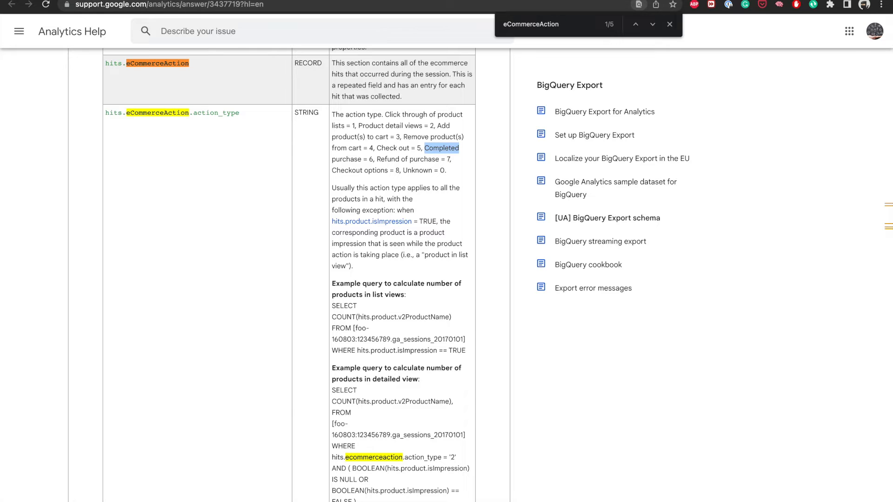
Return to the lab instructions and read the Cleaning the data section on converting the productSKU column data type.
{"action": "left_click", "coordinate": [362, 0]}
{"action": "scroll", "coordinate": [322, 328], "scroll_direction": "down", "scroll_amount": 3}
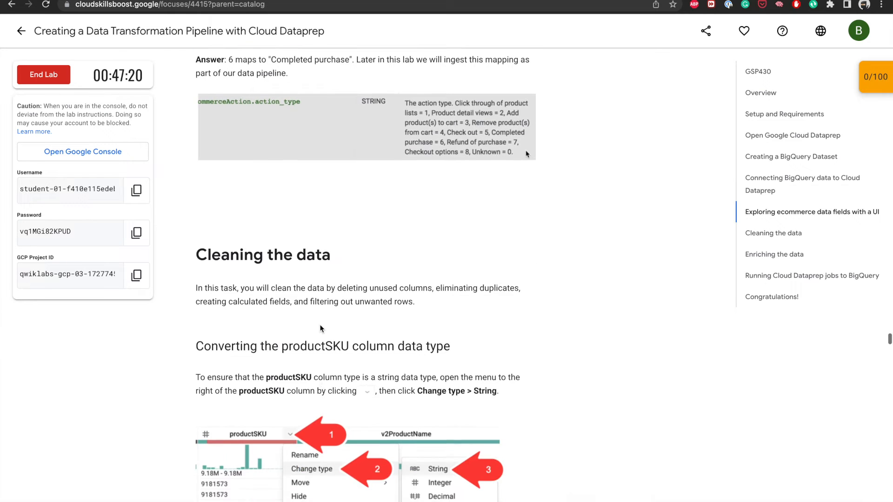
{"action": "scroll", "coordinate": [319, 328], "scroll_direction": "down", "scroll_amount": 3}
{"action": "scroll", "coordinate": [288, 148], "scroll_direction": "down", "scroll_amount": 1}
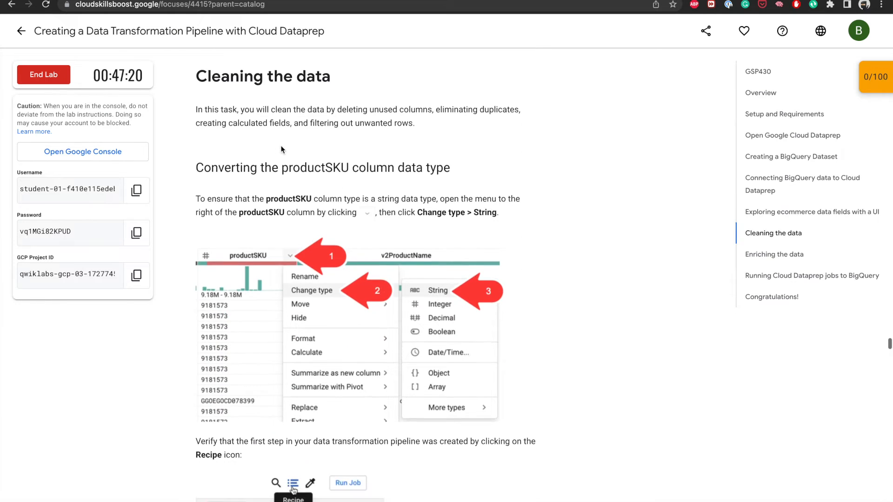
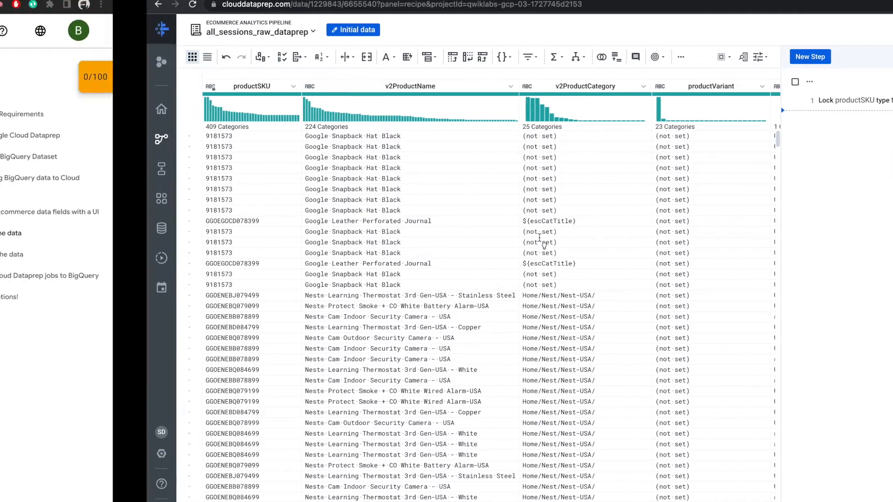
Compare the lab's recipe verification instruction with the productSKU step in the Dataprep recipe.
{"action": "scroll", "coordinate": [531, 281], "scroll_direction": "down", "scroll_amount": 3}
{"action": "scroll", "coordinate": [531, 281], "scroll_direction": "down", "scroll_amount": 2}
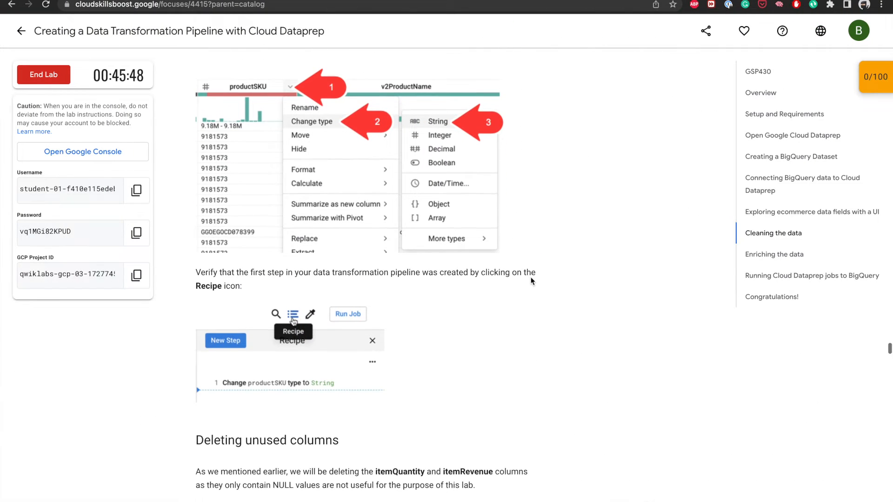
{"action": "scroll", "coordinate": [501, 374], "scroll_direction": "down", "scroll_amount": 1}
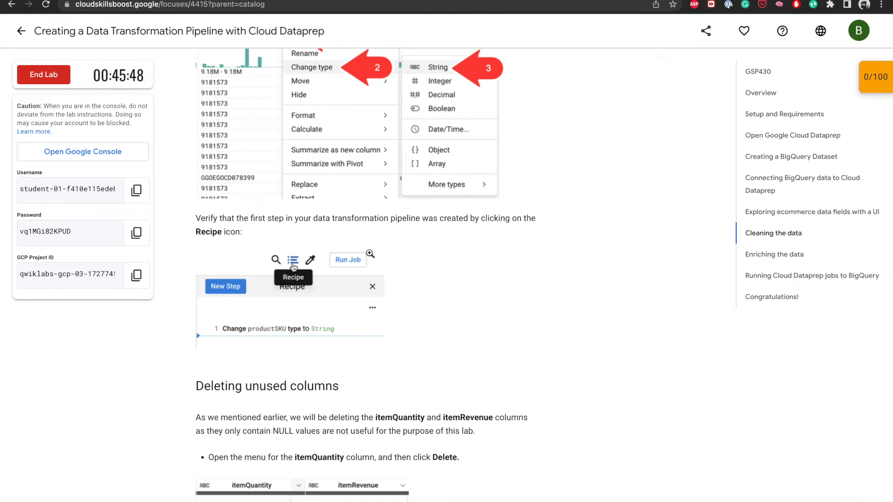
{"action": "key", "text": "ctrl+Right"}
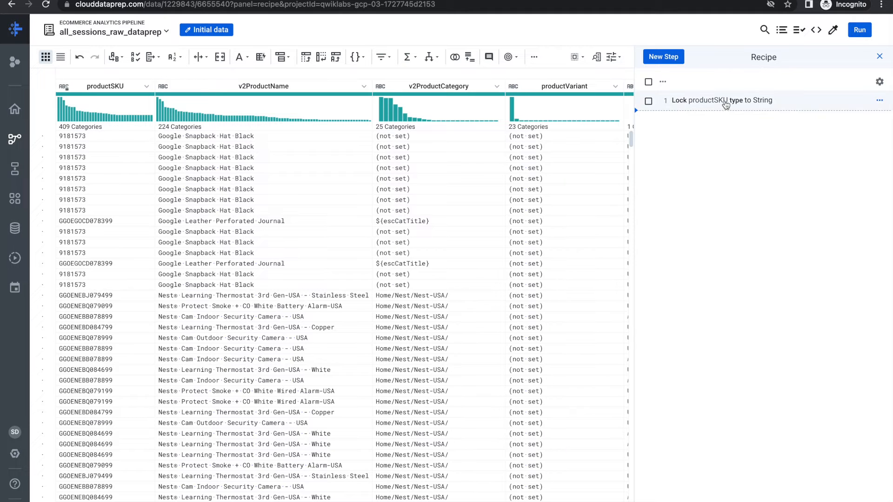
{"action": "key", "text": "ctrl+Left"}
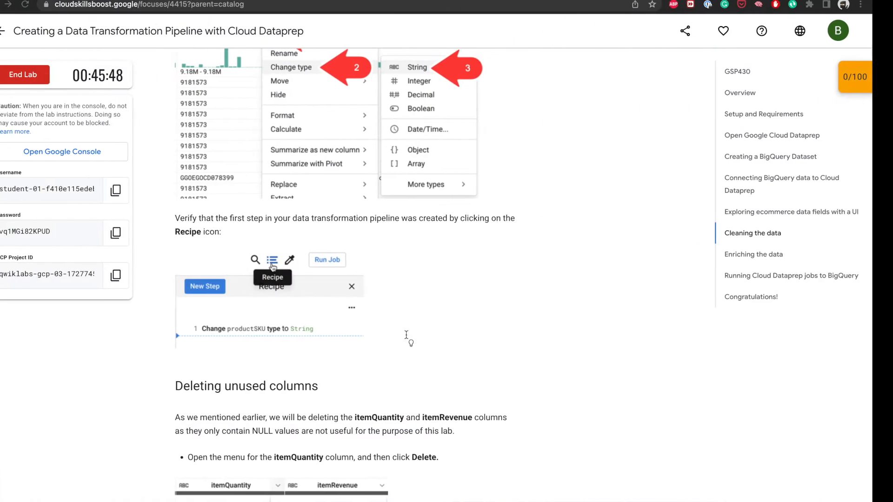
{"action": "scroll", "coordinate": [420, 358], "scroll_direction": "down", "scroll_amount": 3}
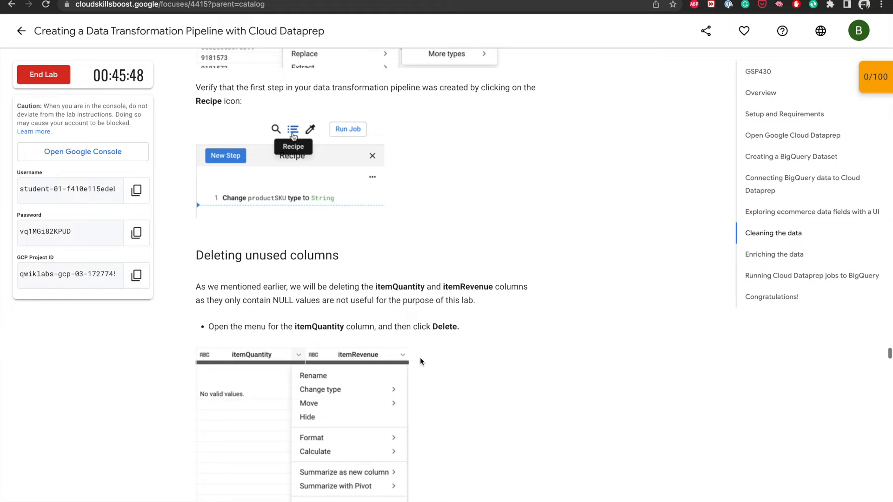
In Dataprep, change the data type of the productSKU column to String.
{"action": "key", "text": "ctrl+Right"}
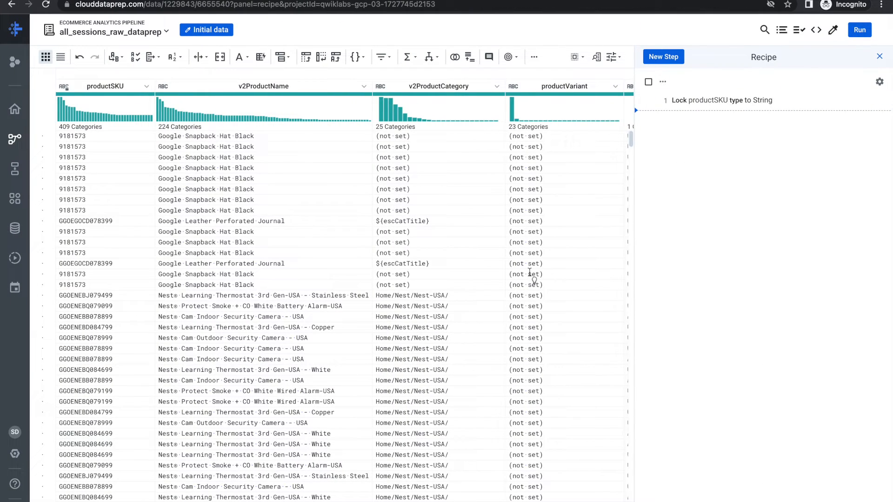
{"action": "left_click", "coordinate": [147, 87]}
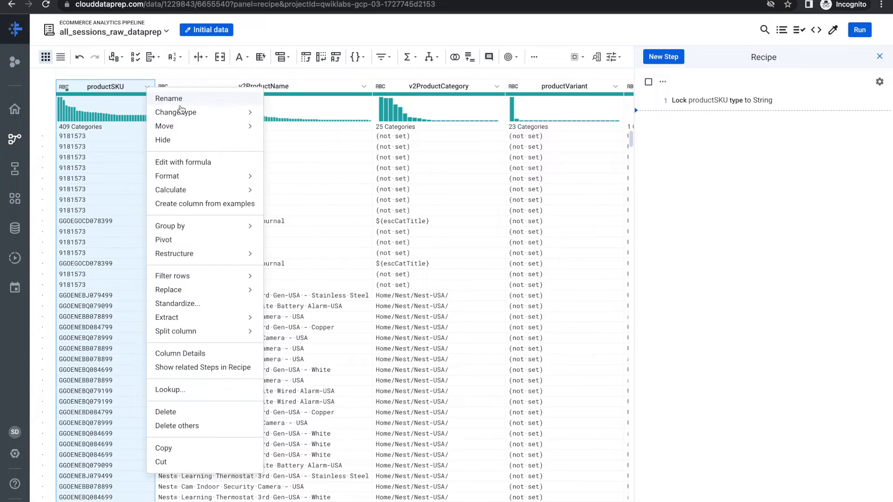
{"action": "mouse_move", "coordinate": [235, 112]}
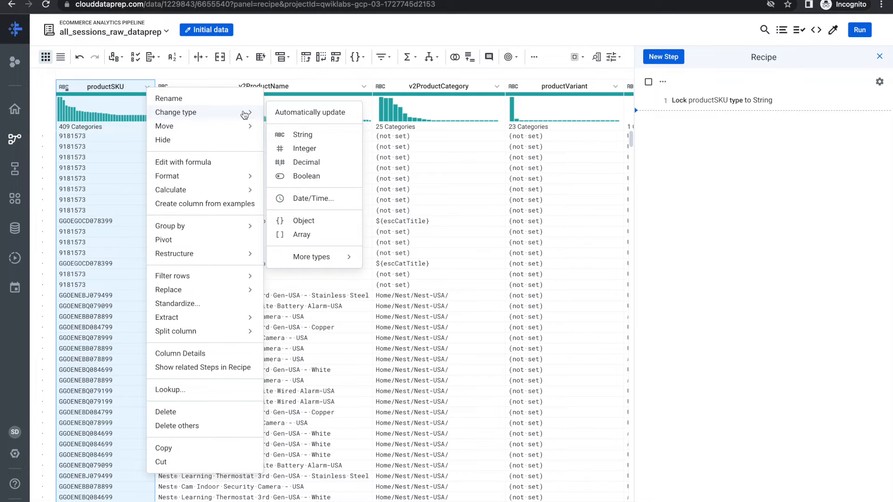
{"action": "left_click", "coordinate": [305, 135]}
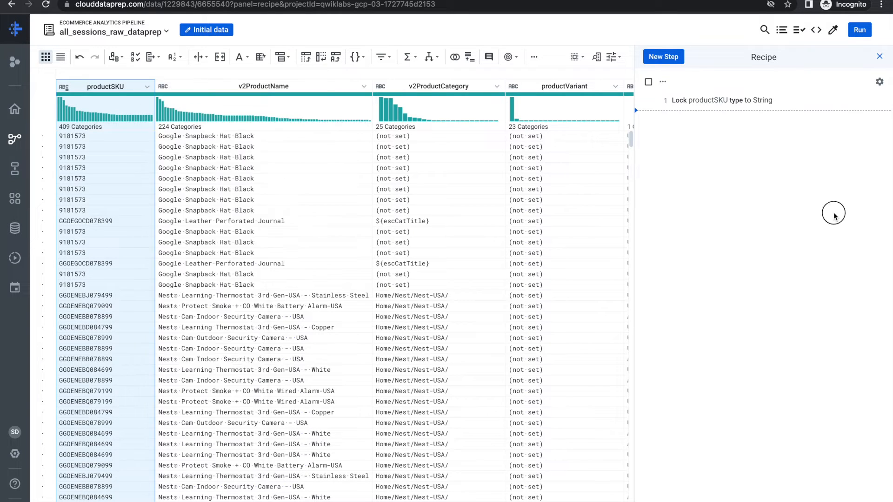
Return to the lab instructions and read how to delete the unused itemQuantity and itemRevenue columns.
{"action": "key", "text": "ctrl+Left"}
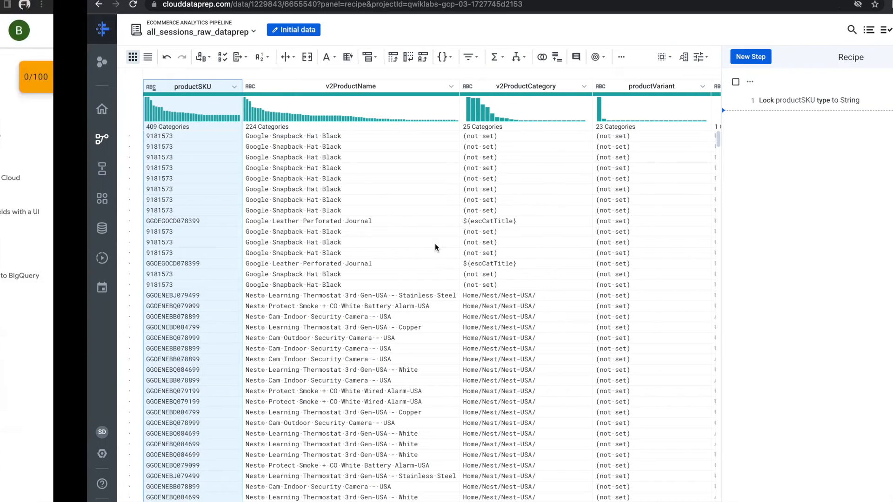
{"action": "scroll", "coordinate": [434, 243], "scroll_direction": "down", "scroll_amount": 4}
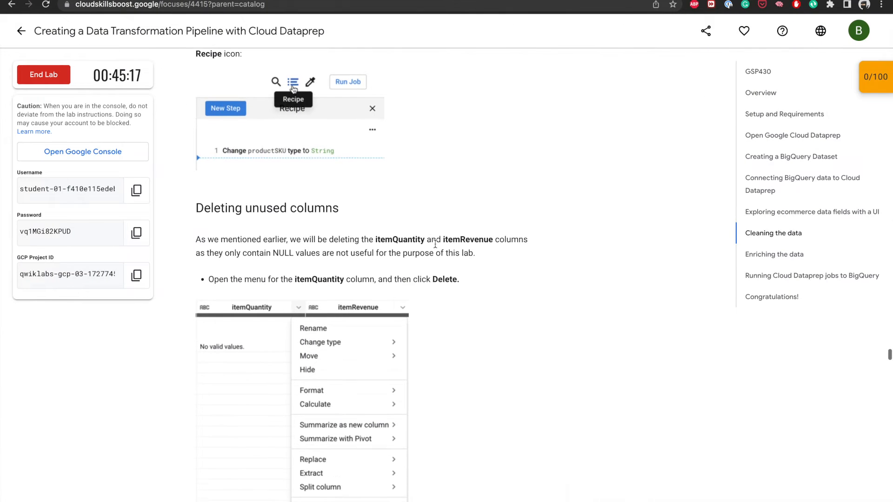
{"action": "scroll", "coordinate": [434, 244], "scroll_direction": "down", "scroll_amount": 4}
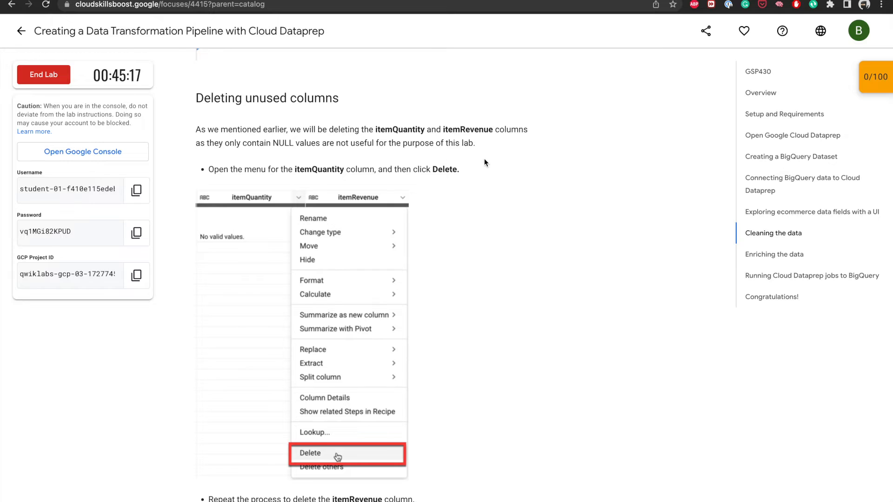
{"action": "scroll", "coordinate": [482, 155], "scroll_direction": "down", "scroll_amount": 2}
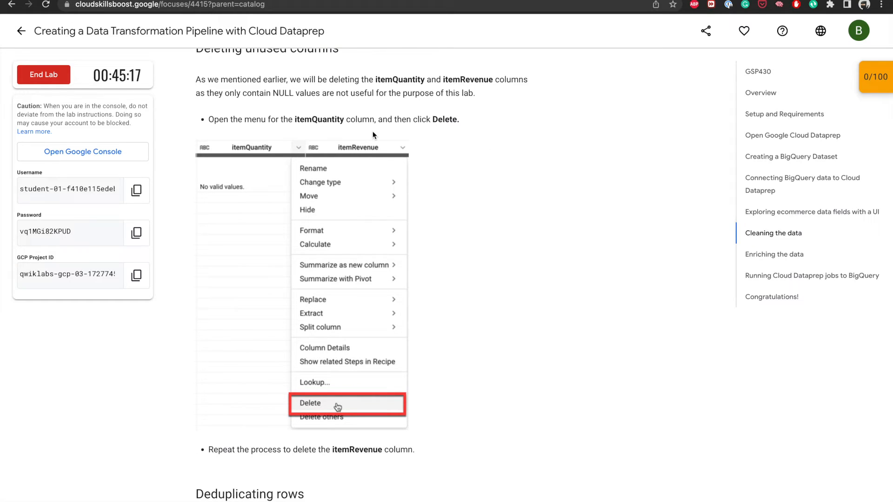
{"action": "scroll", "coordinate": [453, 130], "scroll_direction": "down", "scroll_amount": 1}
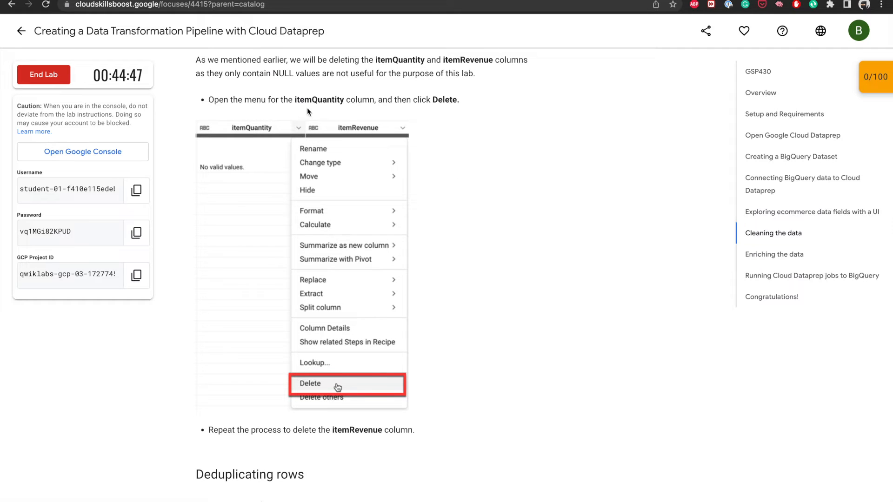
In Dataprep, find the itemQuantity column and delete it together with the itemRevenue column.
{"action": "key", "text": "ctrl+Right"}
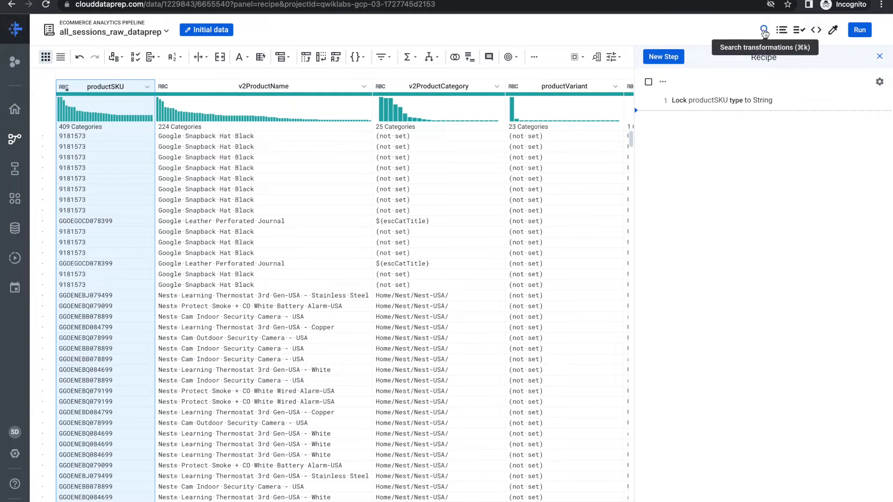
{"action": "left_click", "coordinate": [596, 59]}
{"action": "type", "text": "item"}
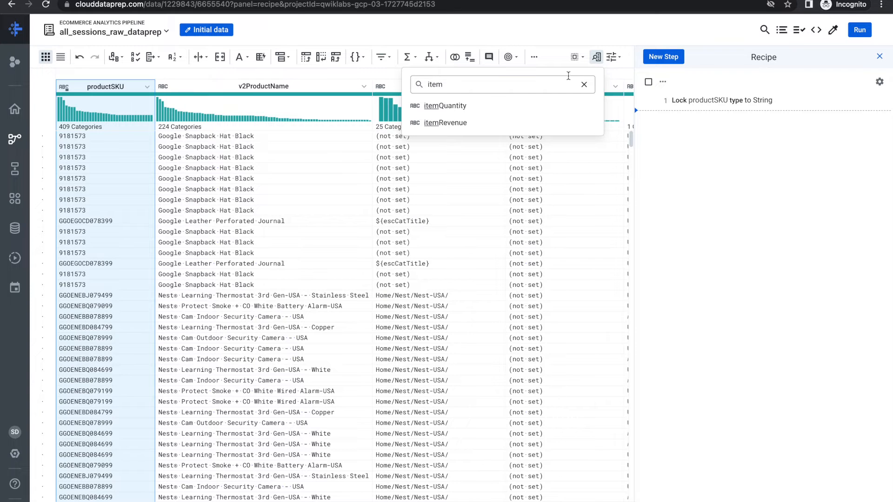
{"action": "left_click", "coordinate": [494, 106]}
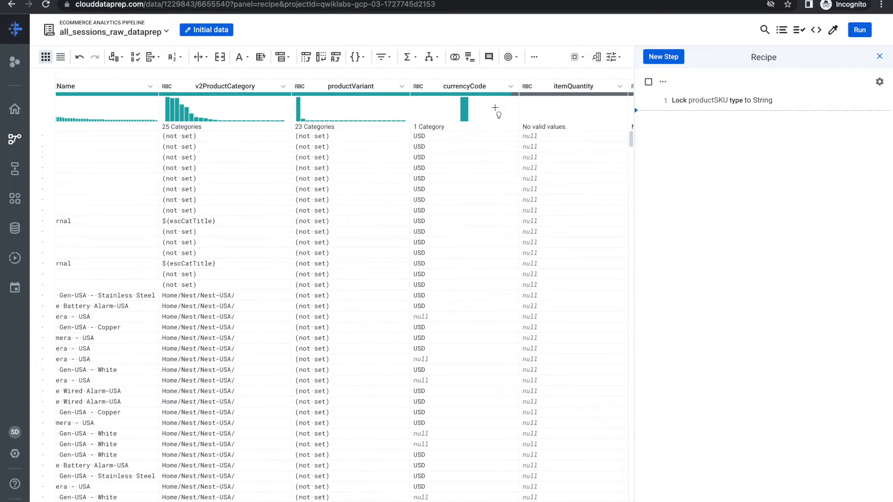
{"action": "left_click", "coordinate": [620, 86]}
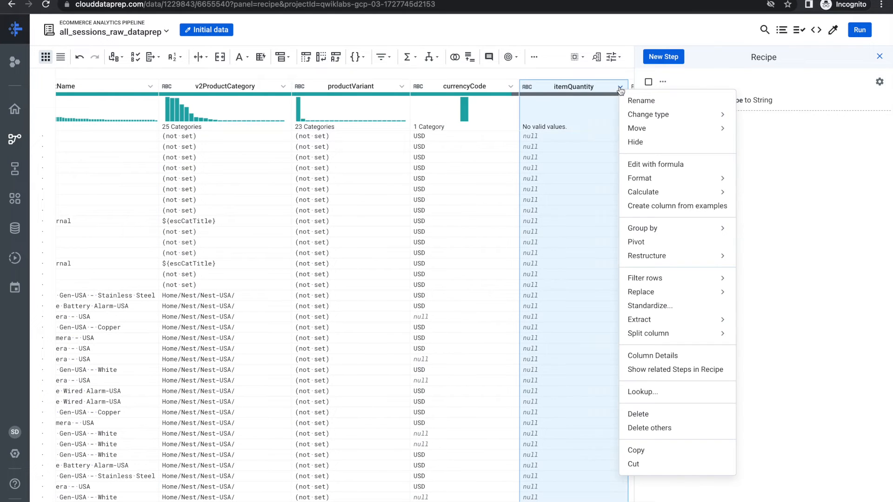
{"action": "left_click", "coordinate": [637, 414]}
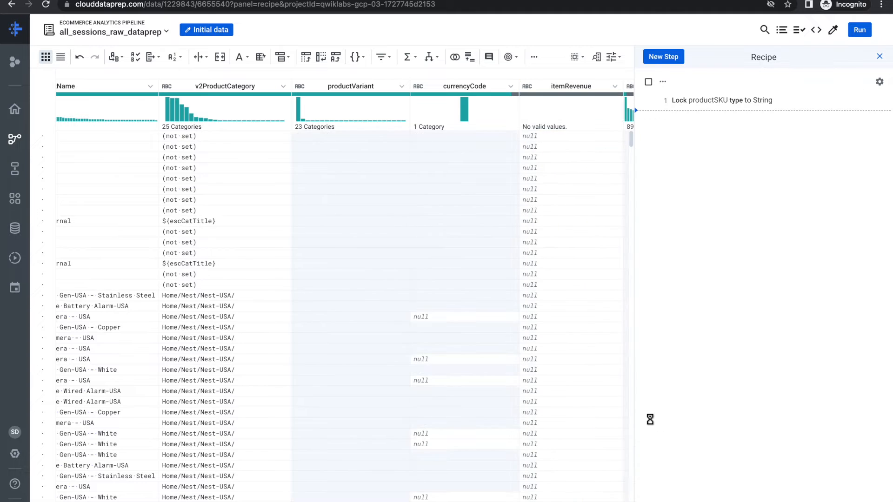
{"action": "left_click", "coordinate": [615, 87]}
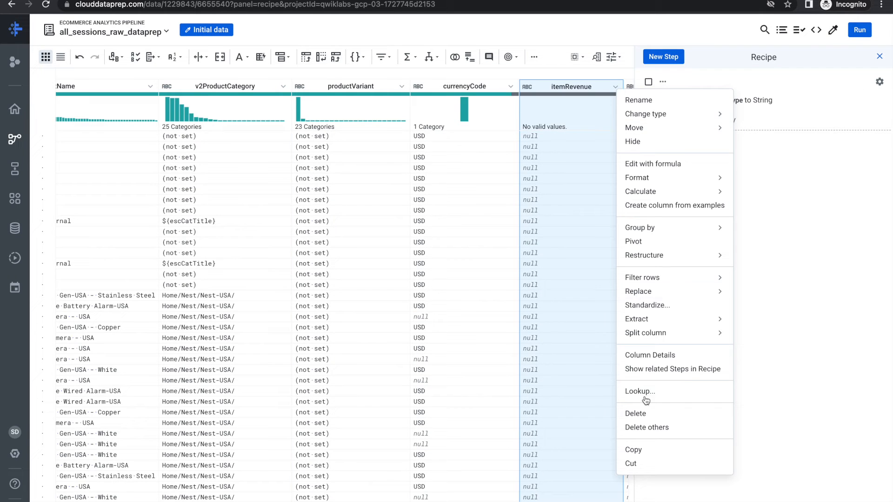
{"action": "left_click", "coordinate": [645, 415]}
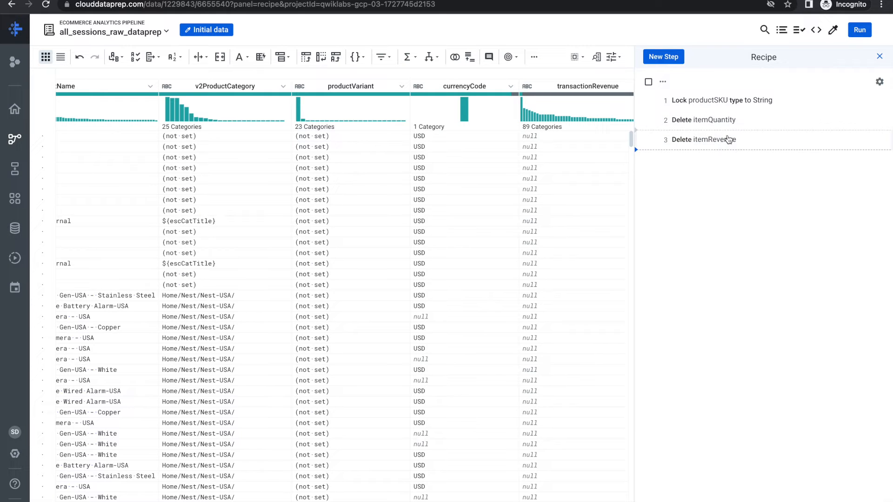
Return to the lab instructions and read the Deduplicating rows section.
{"action": "key", "text": "ctrl+Left"}
{"action": "scroll", "coordinate": [437, 339], "scroll_direction": "down", "scroll_amount": 6}
{"action": "scroll", "coordinate": [437, 344], "scroll_direction": "down", "scroll_amount": 3}
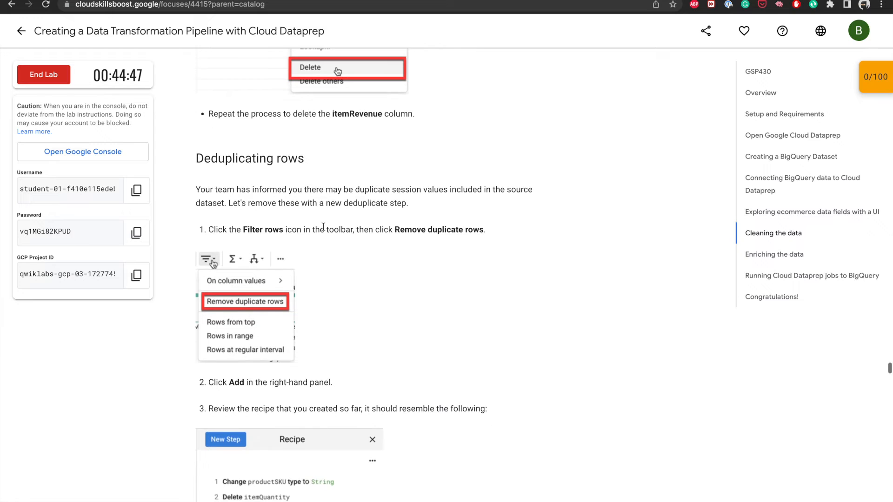
{"action": "scroll", "coordinate": [316, 192], "scroll_direction": "down", "scroll_amount": 1}
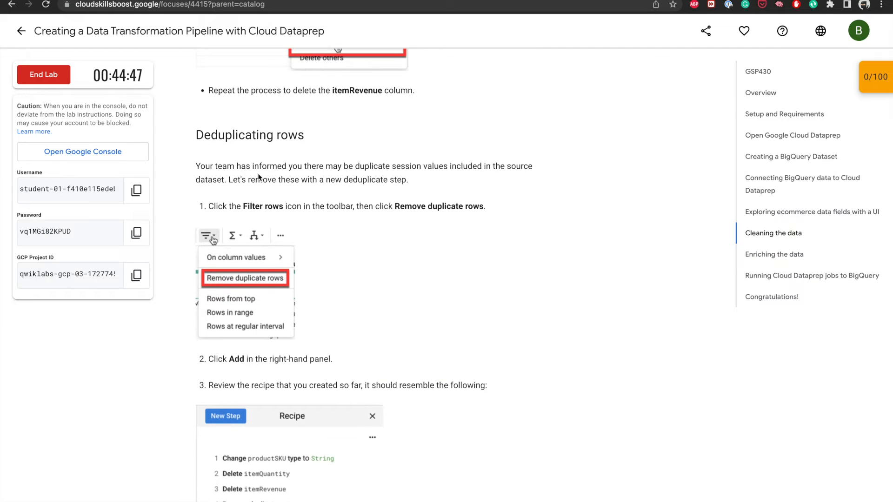
{"action": "scroll", "coordinate": [341, 178], "scroll_direction": "down", "scroll_amount": 1}
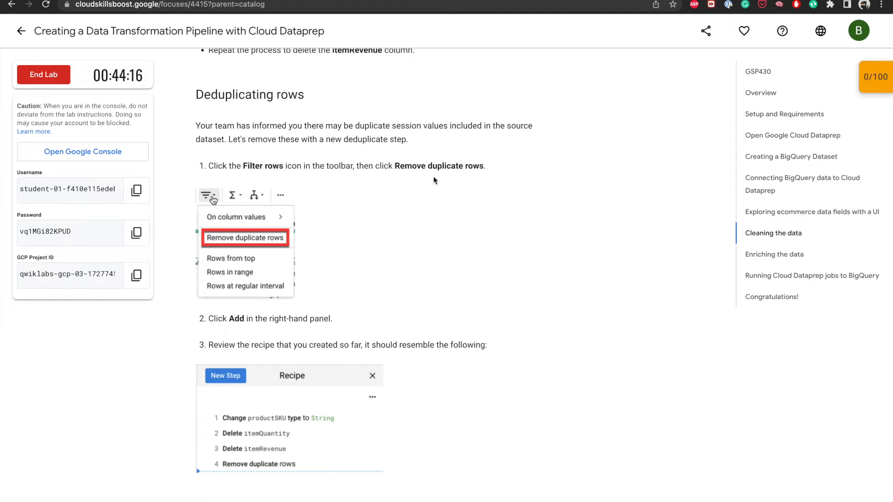
In Dataprep, add a recipe step that removes duplicate rows.
{"action": "key", "text": "ctrl+Right"}
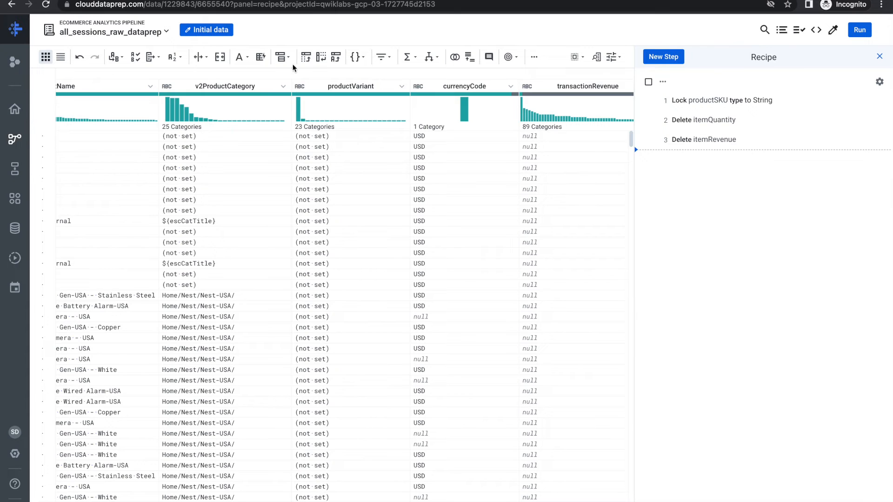
{"action": "left_click", "coordinate": [386, 59]}
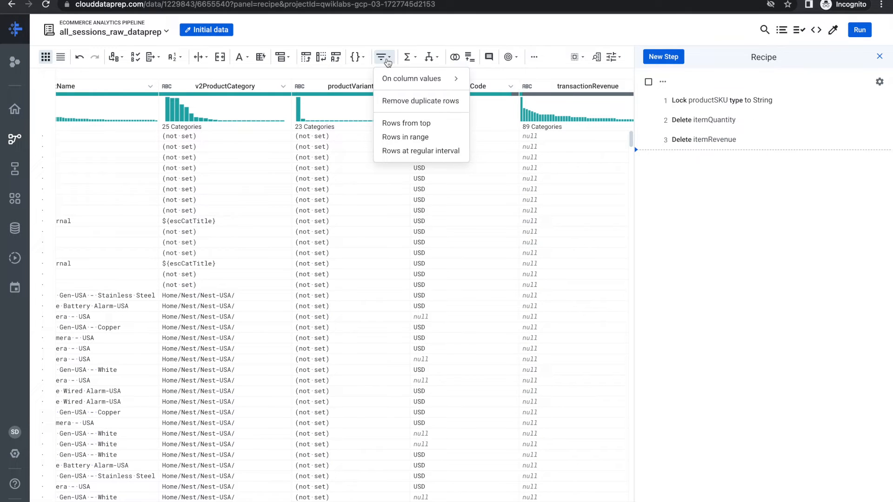
{"action": "left_click", "coordinate": [401, 100]}
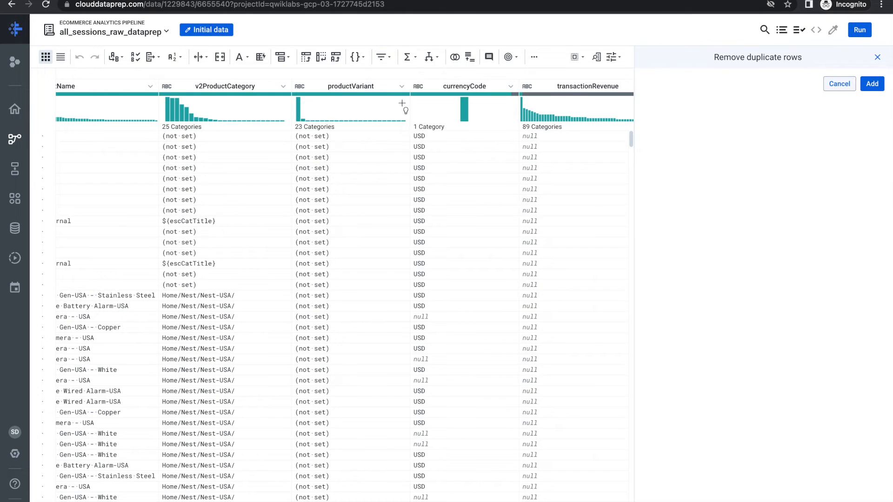
{"action": "left_click", "coordinate": [873, 85]}
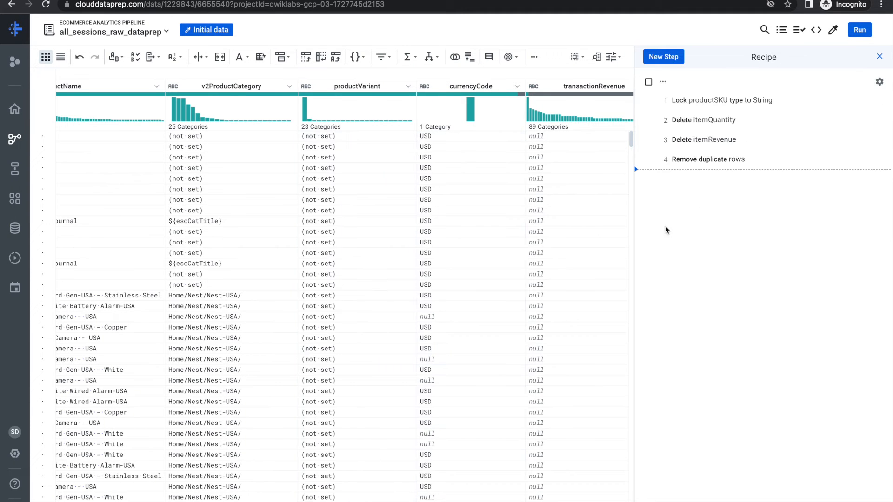
Compare the example recipe in the lab's deduplication section with the steps in the Dataprep recipe.
{"action": "key", "text": "ctrl+Left"}
{"action": "scroll", "coordinate": [379, 317], "scroll_direction": "down", "scroll_amount": 2}
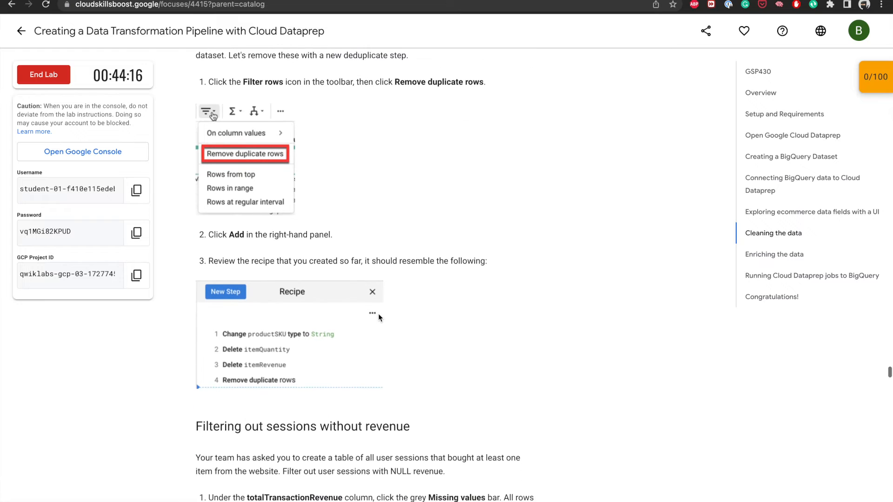
{"action": "scroll", "coordinate": [290, 259], "scroll_direction": "up", "scroll_amount": 1}
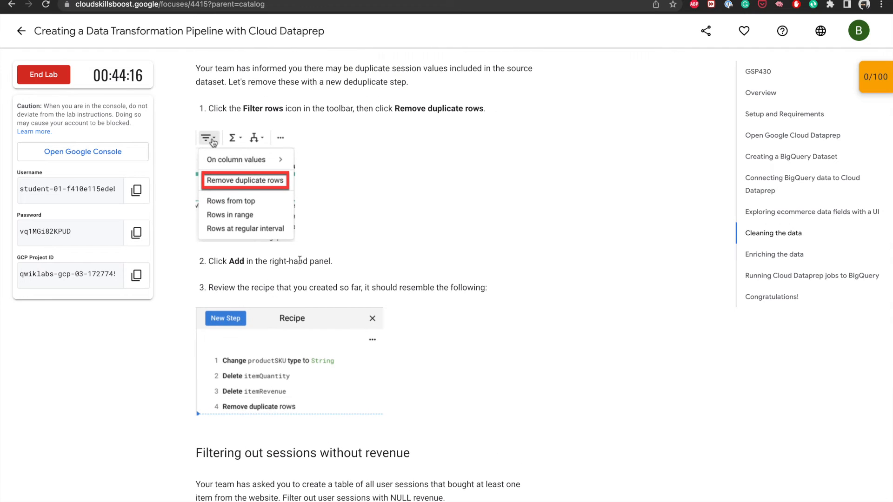
{"action": "scroll", "coordinate": [290, 258], "scroll_direction": "down", "scroll_amount": 2}
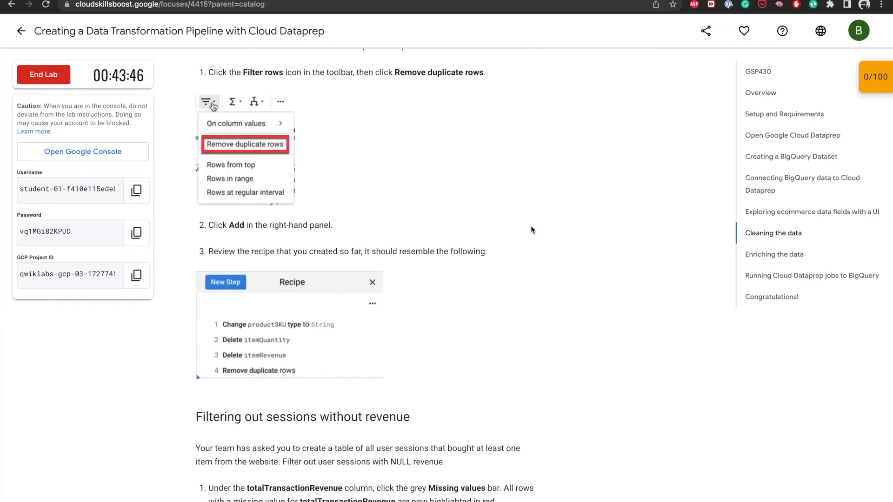
{"action": "scroll", "coordinate": [531, 227], "scroll_direction": "down", "scroll_amount": 2}
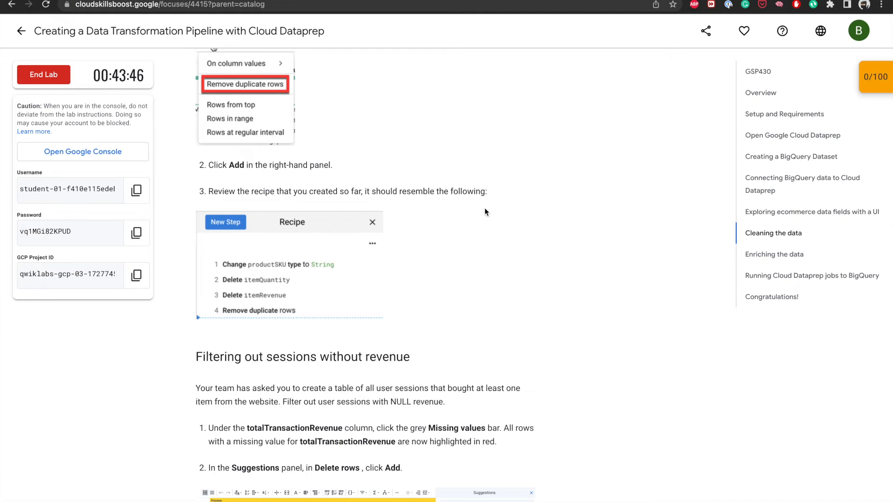
{"action": "key", "text": "ctrl+Right"}
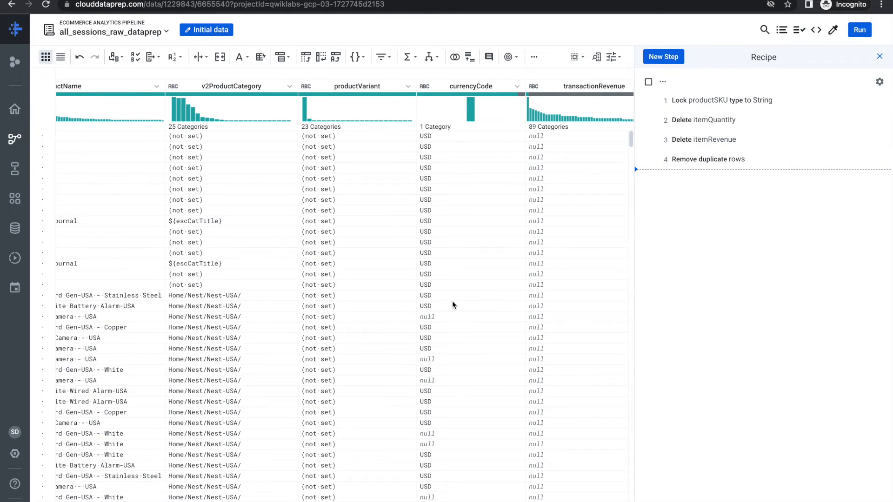
Read the lab's Filtering out sessions without revenue section on missing totalTransactionRevenue values.
{"action": "key", "text": "ctrl+Left"}
{"action": "scroll", "coordinate": [481, 316], "scroll_direction": "down", "scroll_amount": 5}
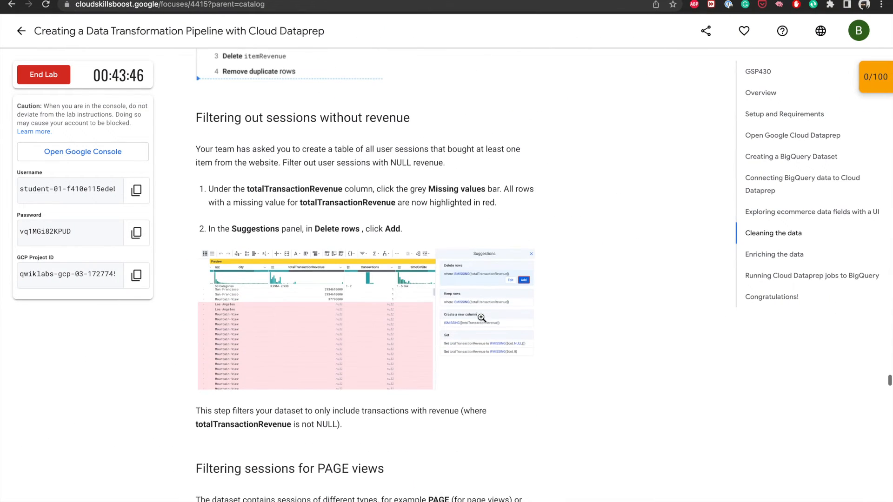
{"action": "scroll", "coordinate": [480, 317], "scroll_direction": "down", "scroll_amount": 1}
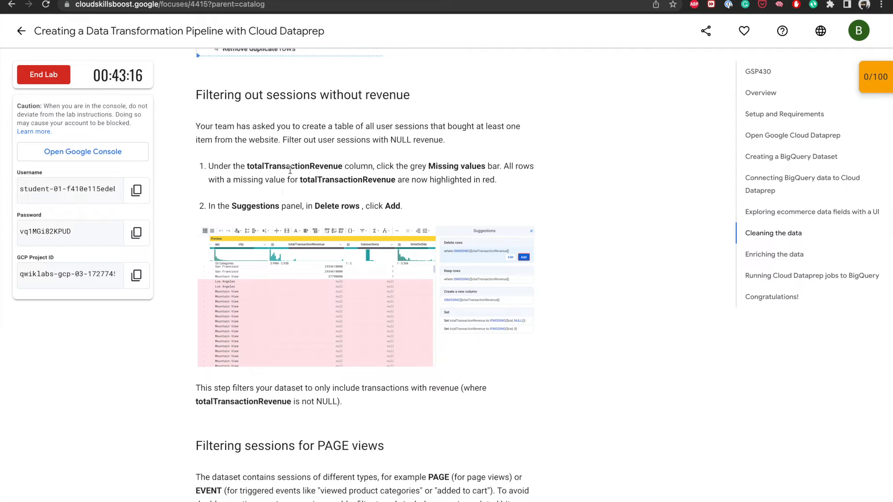
{"action": "key", "text": "ctrl+Right"}
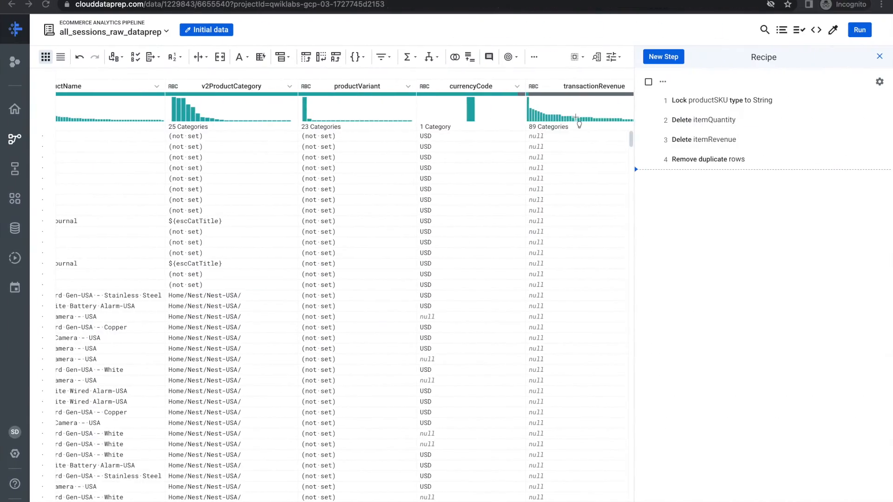
{"action": "key", "text": "ctrl+Left"}
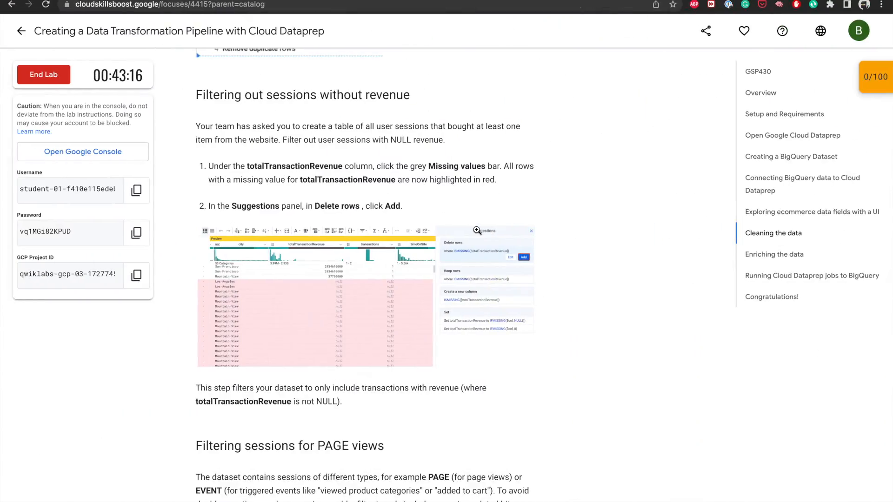
In Dataprep, find the totalTransactionRevenue column and add a step deleting the rows where its value is missing.
{"action": "key", "text": "ctrl+Right"}
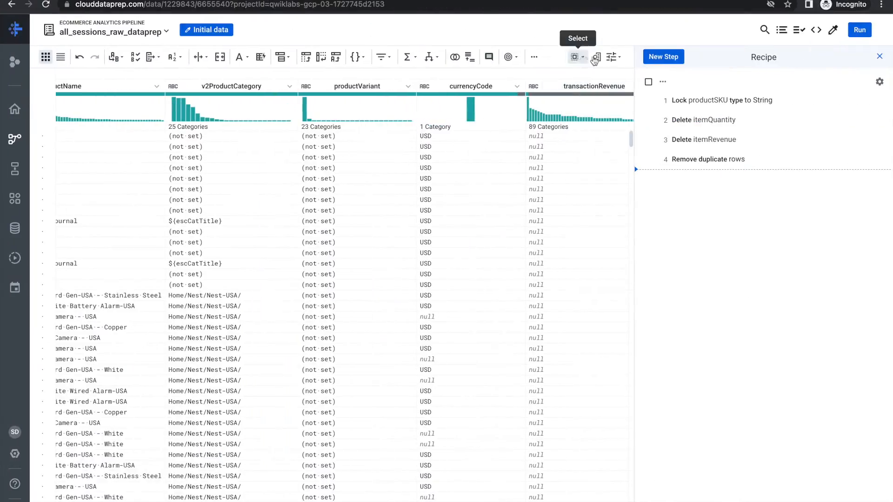
{"action": "left_click", "coordinate": [597, 58]}
{"action": "type", "text": "tot"}
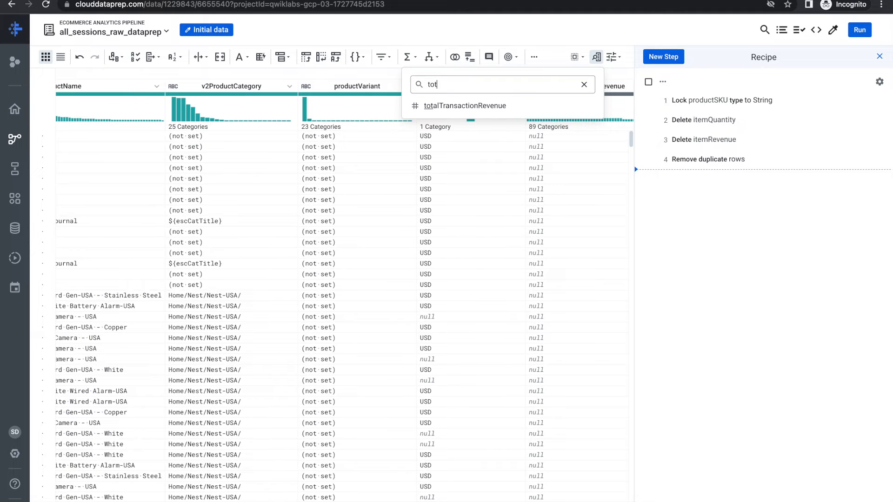
{"action": "left_click", "coordinate": [488, 109]}
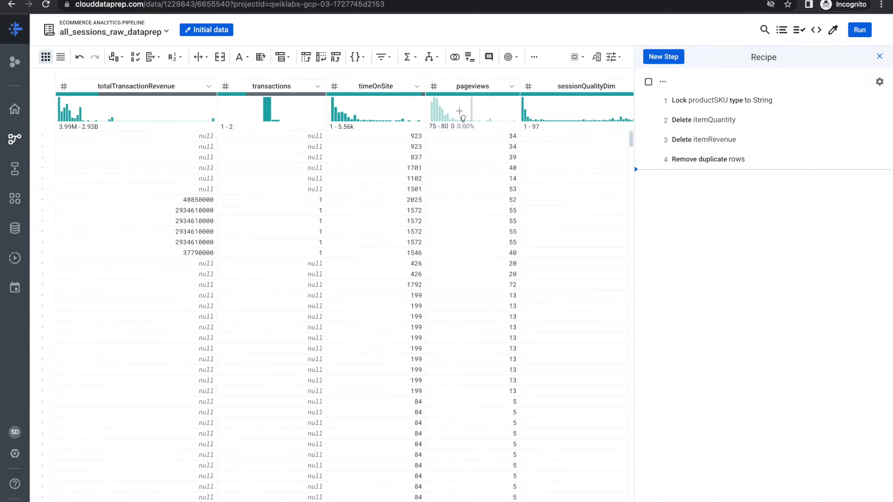
{"action": "left_click", "coordinate": [157, 95]}
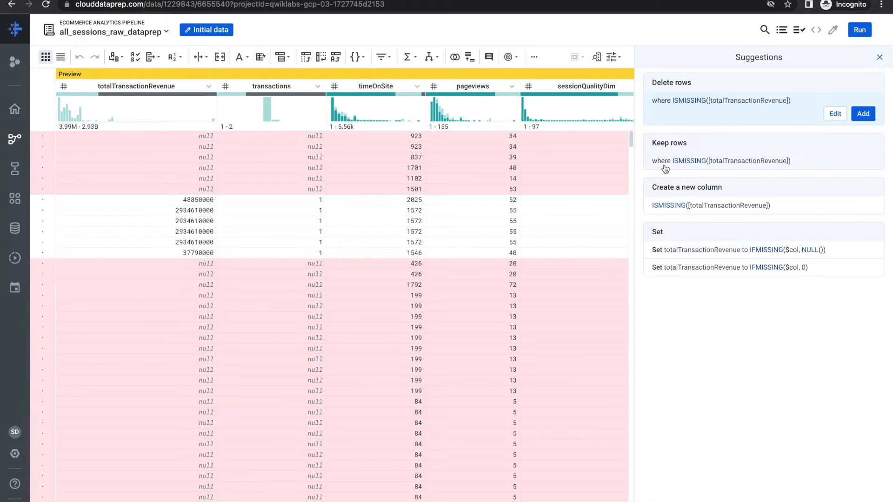
{"action": "left_click", "coordinate": [859, 117]}
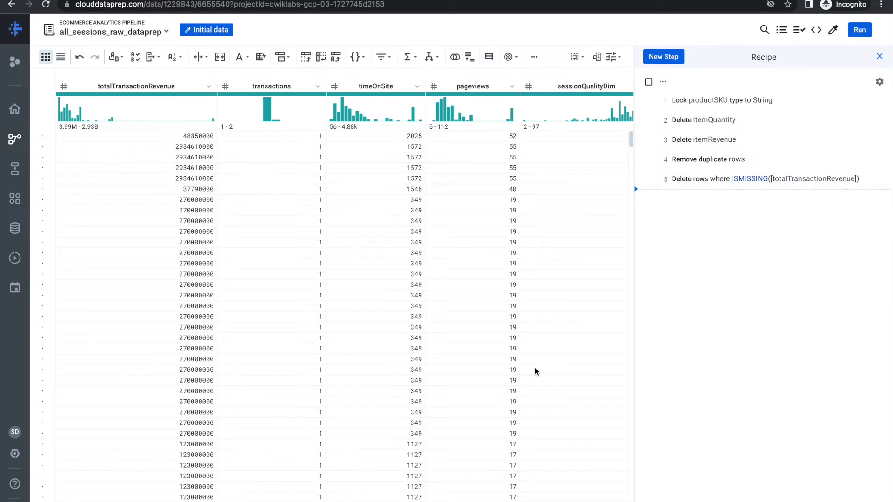
Return to the lab instructions and read the Filtering sessions for PAGE views section on keeping rows of type PAGE.
{"action": "key", "text": "ctrl+Left"}
{"action": "scroll", "coordinate": [421, 332], "scroll_direction": "down", "scroll_amount": 1}
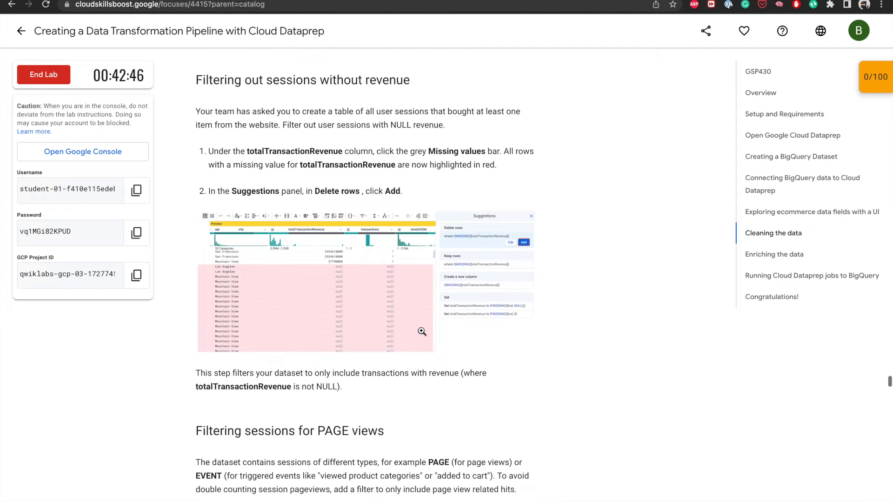
{"action": "scroll", "coordinate": [421, 332], "scroll_direction": "down", "scroll_amount": 3}
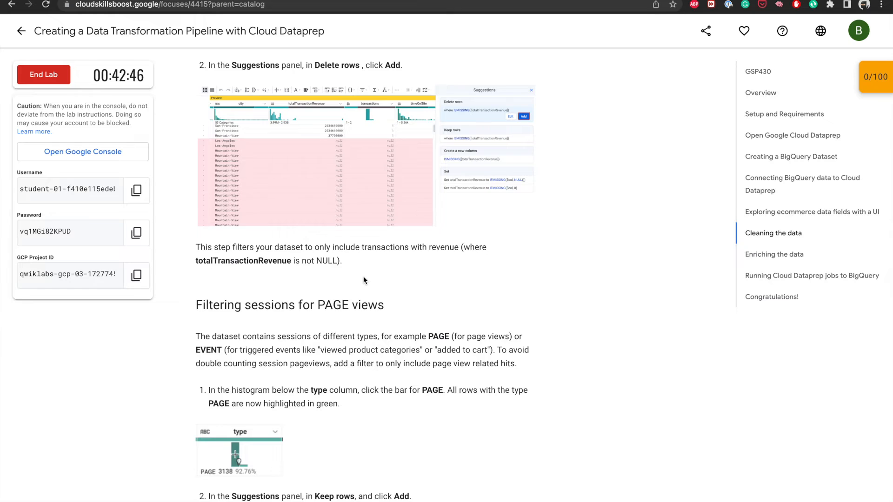
{"action": "scroll", "coordinate": [364, 280], "scroll_direction": "down", "scroll_amount": 4}
{"action": "scroll", "coordinate": [434, 219], "scroll_direction": "up", "scroll_amount": 2}
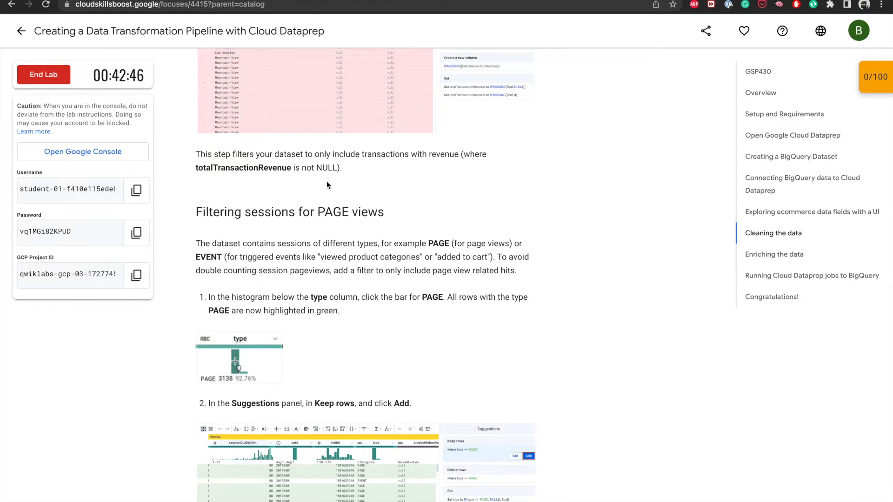
{"action": "scroll", "coordinate": [431, 191], "scroll_direction": "down", "scroll_amount": 3}
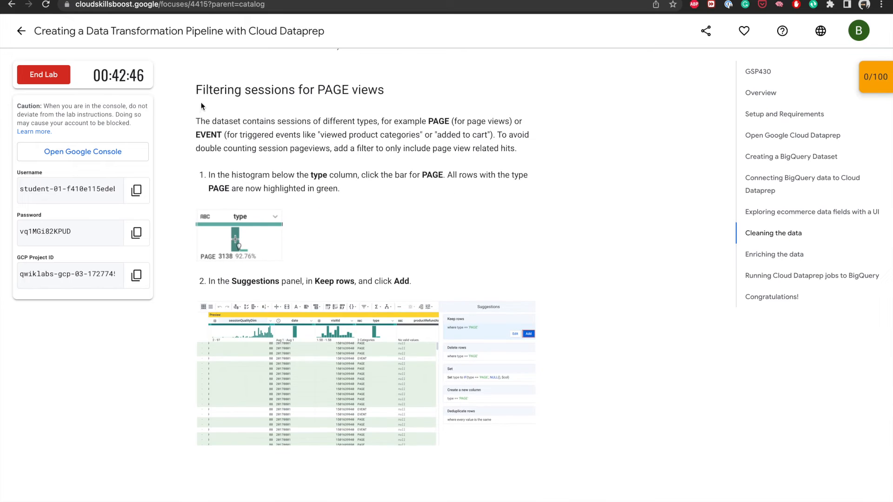
{"action": "scroll", "coordinate": [414, 106], "scroll_direction": "down", "scroll_amount": 1}
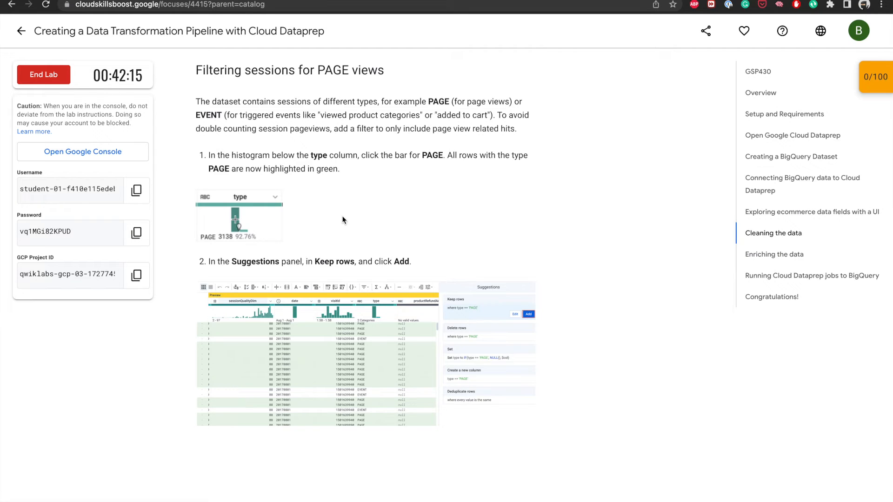
{"action": "scroll", "coordinate": [343, 219], "scroll_direction": "down", "scroll_amount": 1}
{"action": "scroll", "coordinate": [343, 219], "scroll_direction": "down", "scroll_amount": 1}
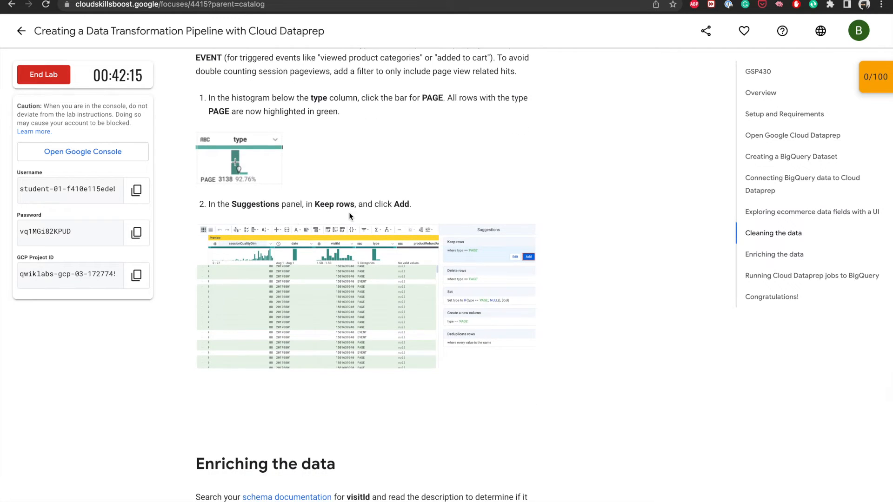
{"action": "scroll", "coordinate": [421, 210], "scroll_direction": "up", "scroll_amount": 2}
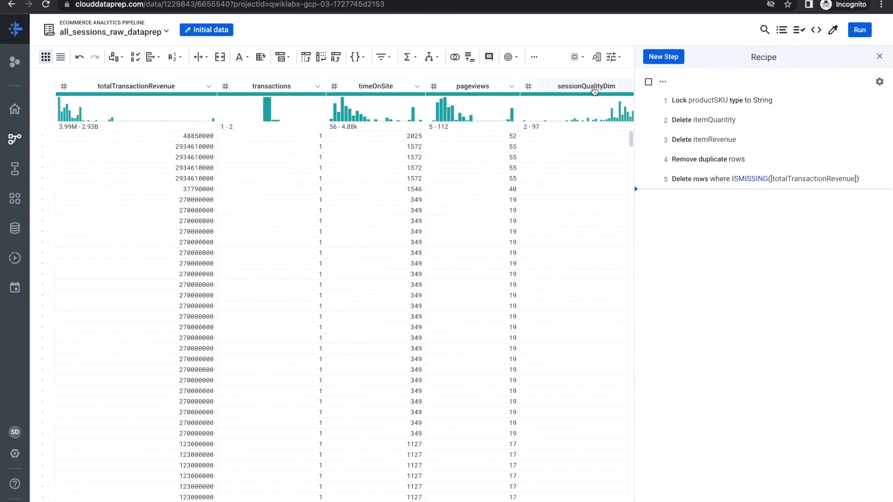
Find the type column and add a recipe step keeping only the rows where type is 'PAGE'.
{"action": "left_click", "coordinate": [594, 59]}
{"action": "type", "text": "type"}
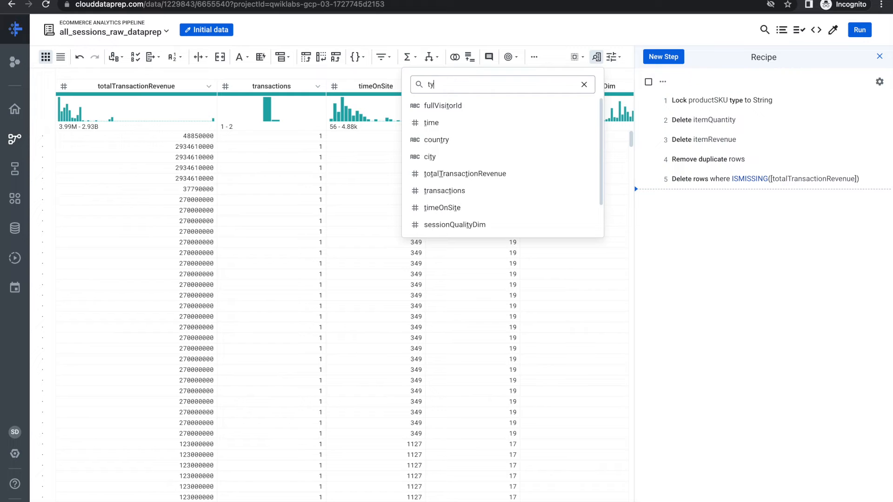
{"action": "left_click", "coordinate": [498, 108]}
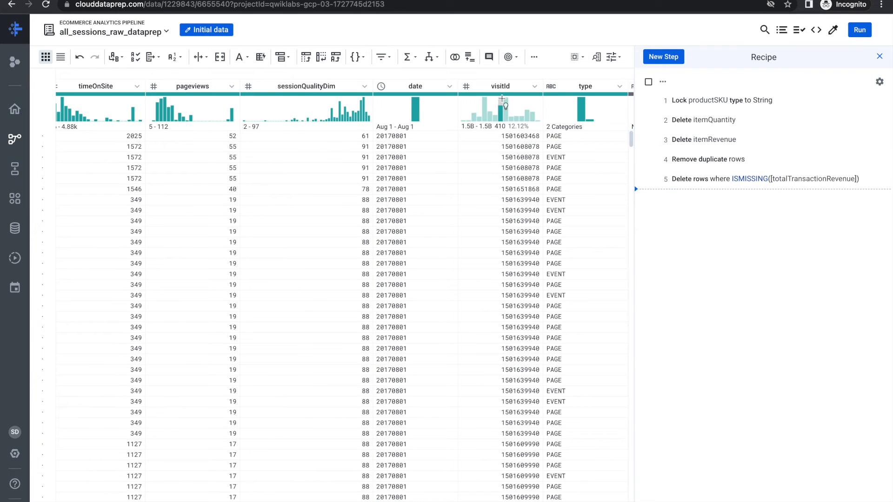
{"action": "left_click", "coordinate": [581, 105]}
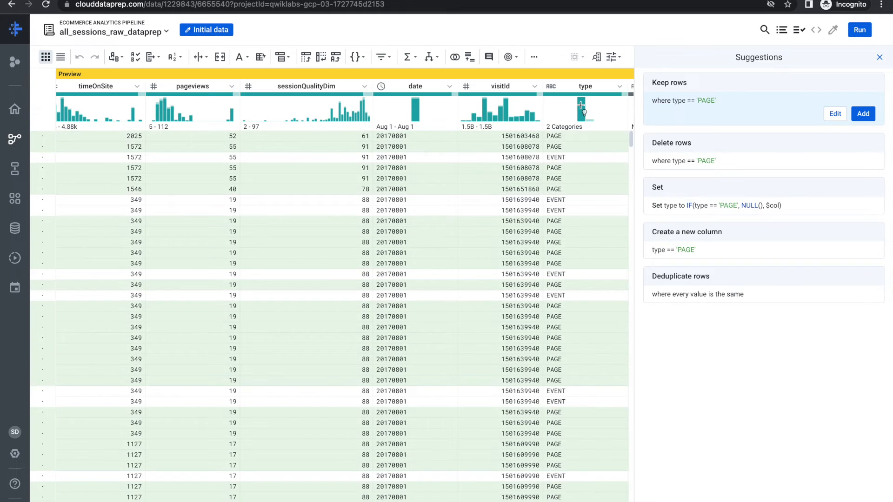
{"action": "left_click", "coordinate": [863, 114]}
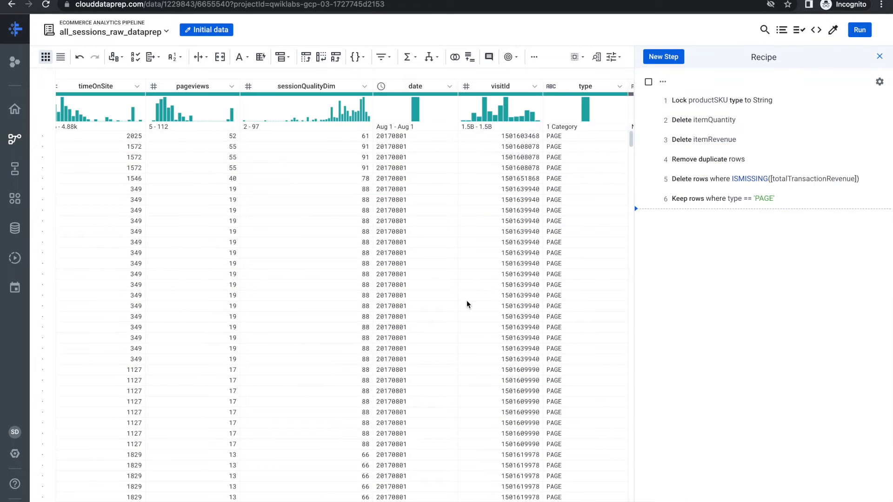
Return to the lab instructions and open the schema documentation linked in the Enriching the data section in an incognito window.
{"action": "key", "text": "ctrl+Left"}
{"action": "scroll", "coordinate": [387, 345], "scroll_direction": "down", "scroll_amount": 2}
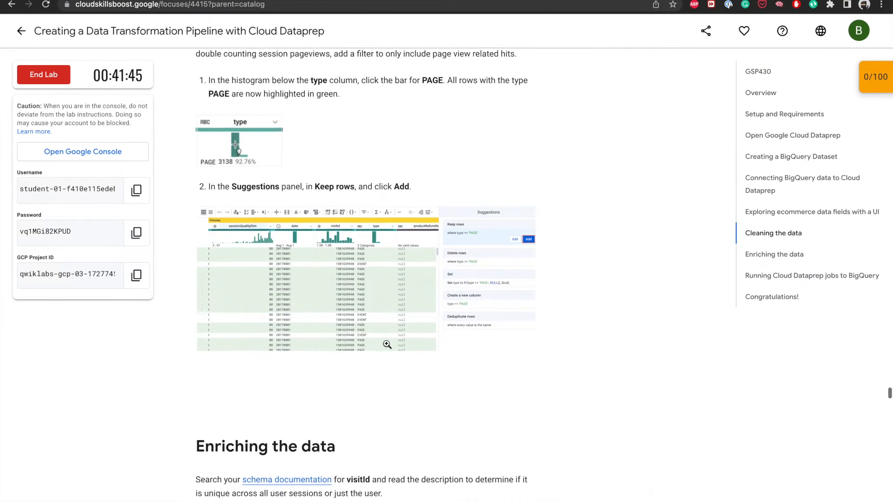
{"action": "scroll", "coordinate": [387, 345], "scroll_direction": "down", "scroll_amount": 7}
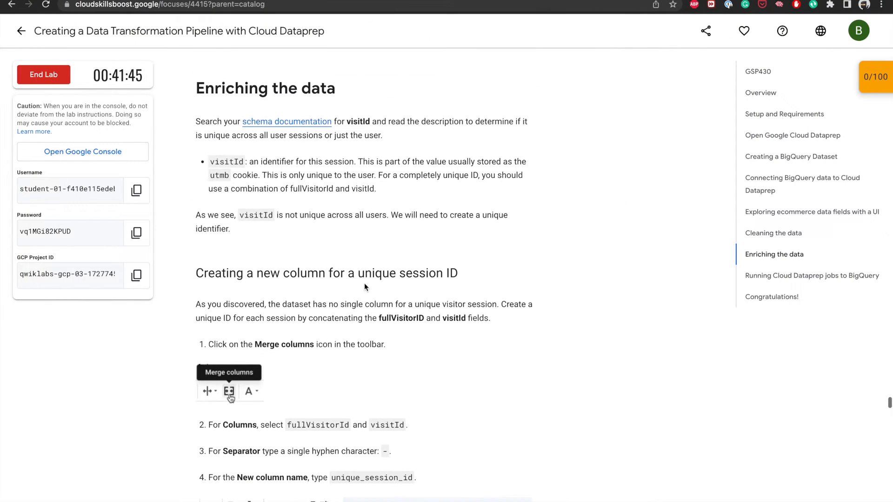
{"action": "right_click", "coordinate": [301, 126]}
{"action": "left_click", "coordinate": [315, 132]}
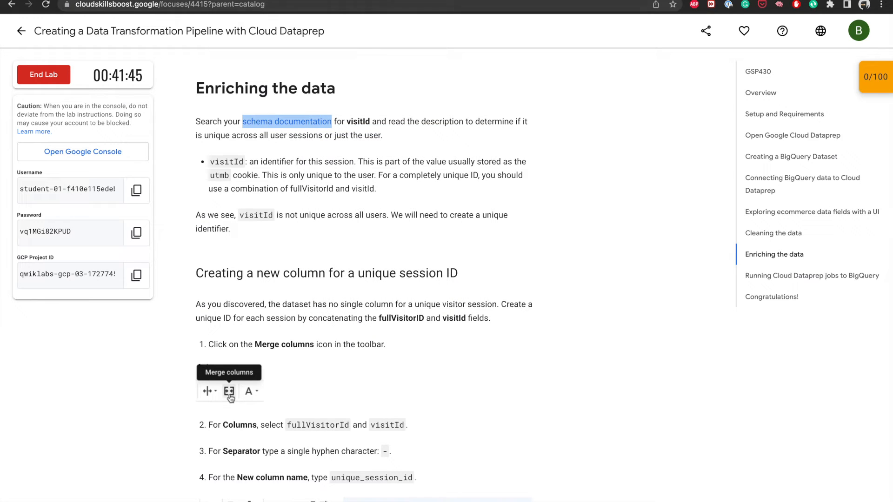
{"action": "right_click", "coordinate": [297, 127]}
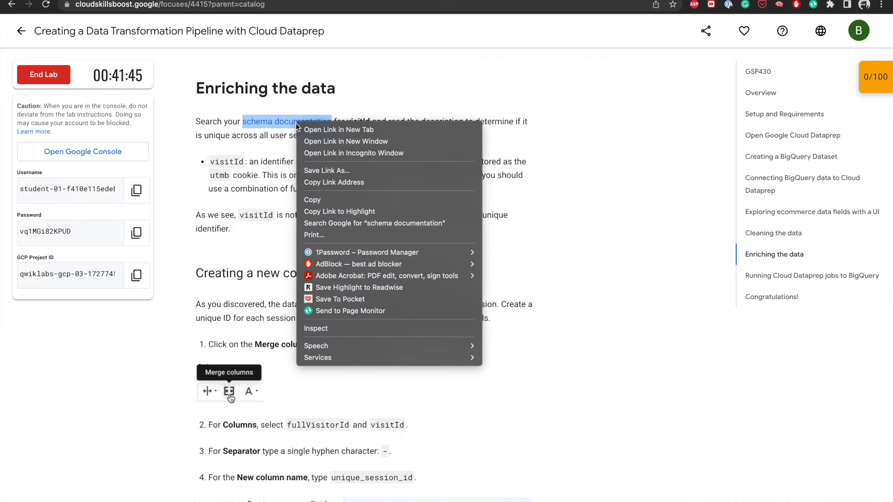
{"action": "left_click", "coordinate": [325, 153]}
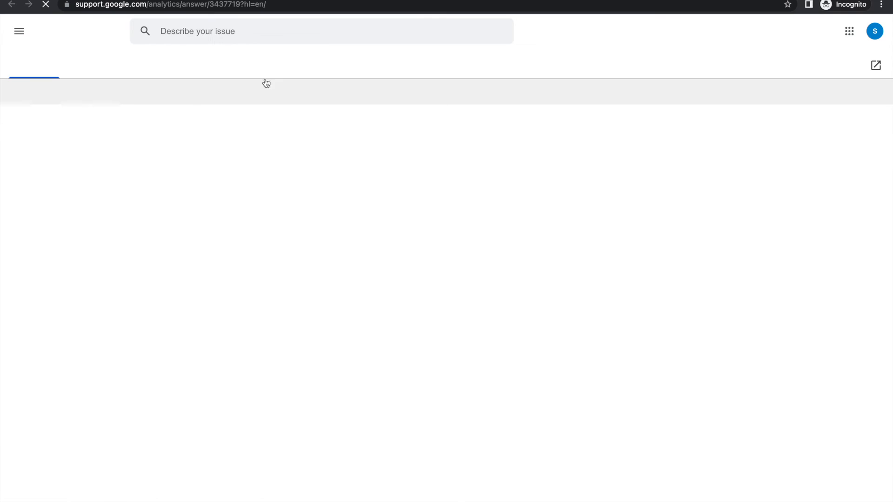
Go back to the lab and read the visitId description on whether it is unique across user sessions.
{"action": "key", "text": "ctrl+Left"}
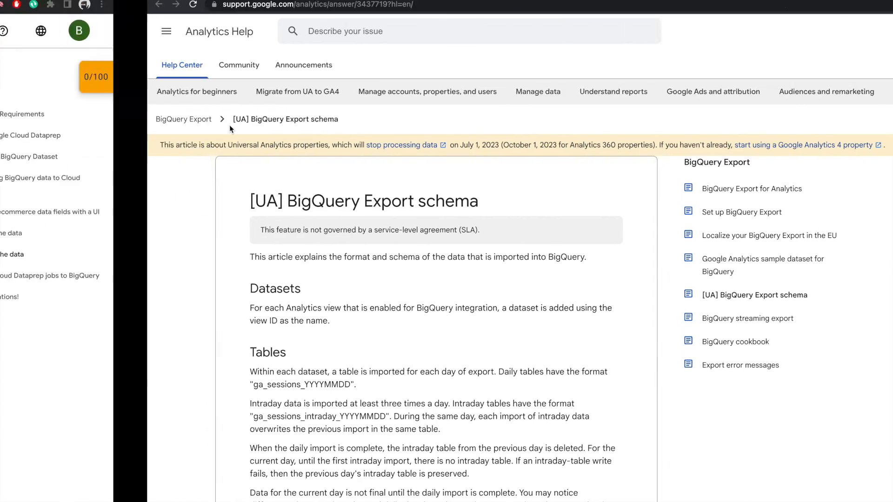
{"action": "left_click", "coordinate": [275, 148]}
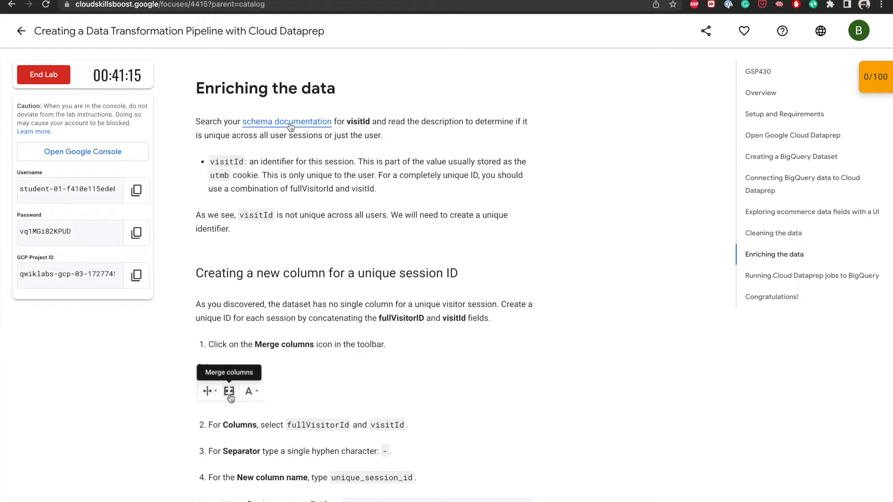
{"action": "double_click", "coordinate": [359, 122]}
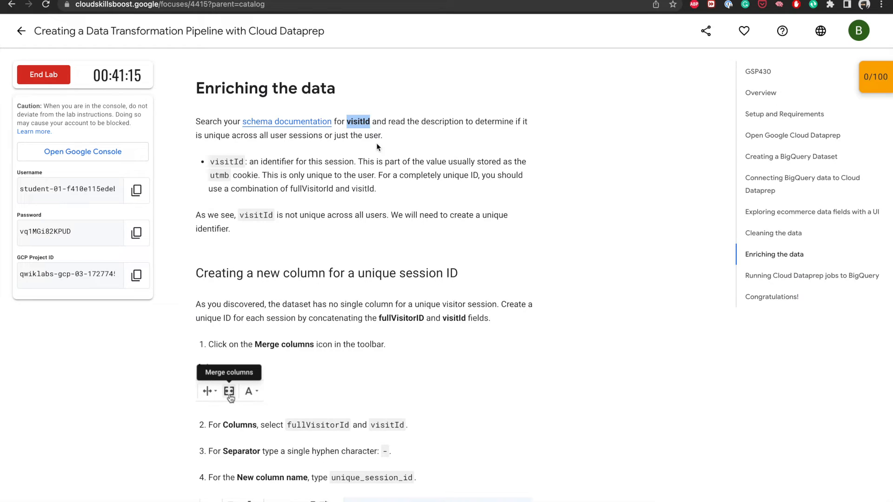
{"action": "left_click", "coordinate": [296, 176]}
{"action": "left_click_drag", "start_coordinate": [211, 161], "coordinate": [372, 187]}
{"action": "left_click", "coordinate": [384, 188]}
{"action": "double_click", "coordinate": [221, 176]}
{"action": "left_click", "coordinate": [243, 189]}
Copy the cookie name utmb from the visitId description and search Google for it in a new incognito tab.
{"action": "double_click", "coordinate": [219, 178]}
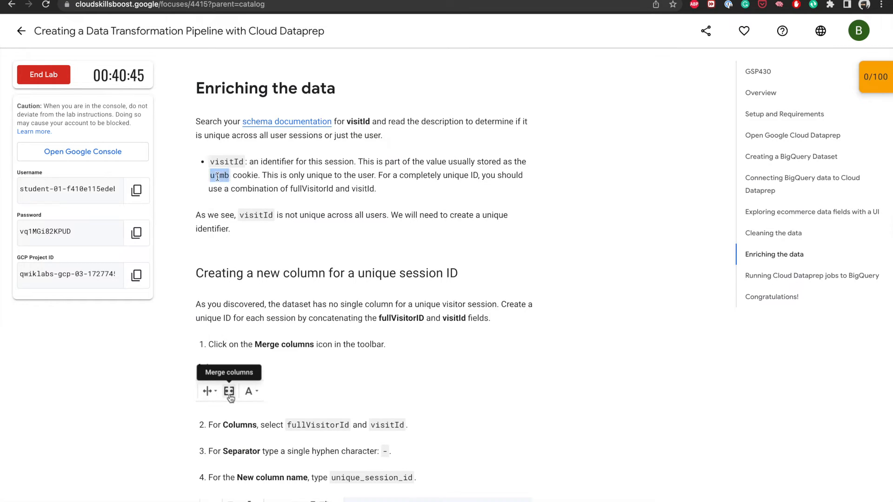
{"action": "right_click", "coordinate": [218, 179]}
{"action": "left_click", "coordinate": [235, 200]}
{"action": "key", "text": "ctrl+Right"}
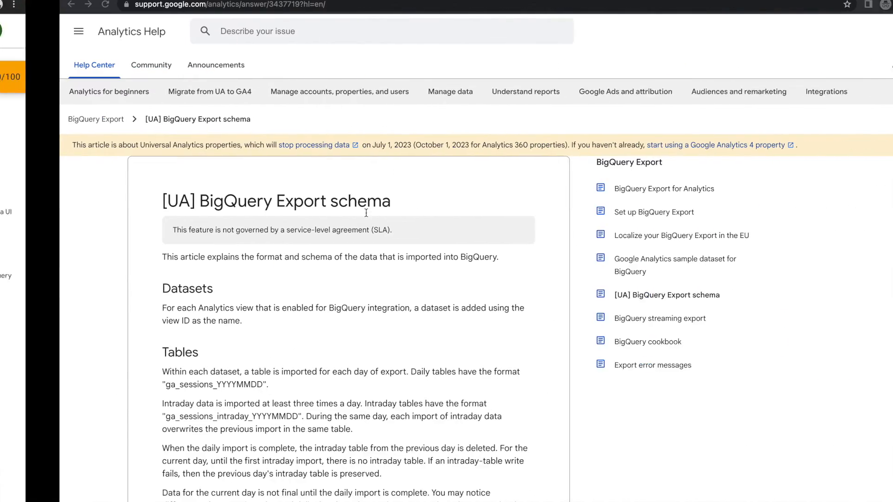
{"action": "key", "text": "ctrl+t"}
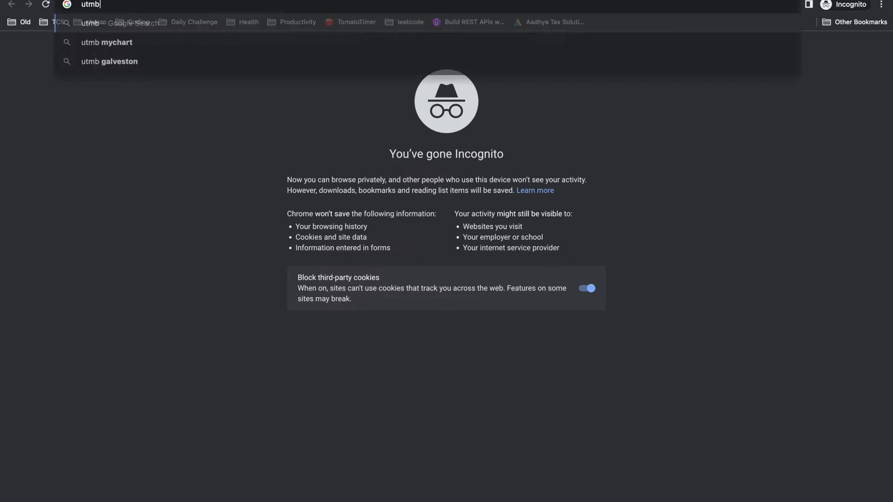
{"action": "key", "text": "ctrl+v"}
{"action": "key", "text": "Return"}
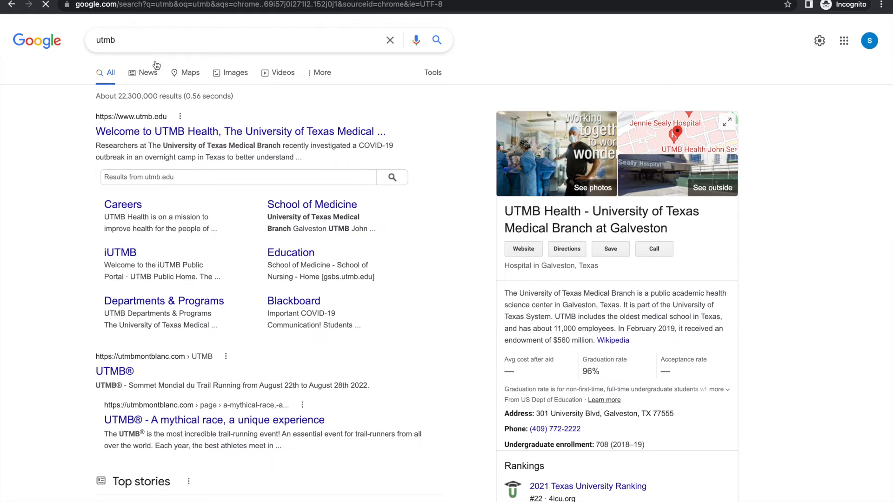
Refine the Google search to "utmb full" and then "utmb full form in web sessions", and leave the results.
{"action": "left_click", "coordinate": [148, 42]}
{"action": "type", "text": "full"}
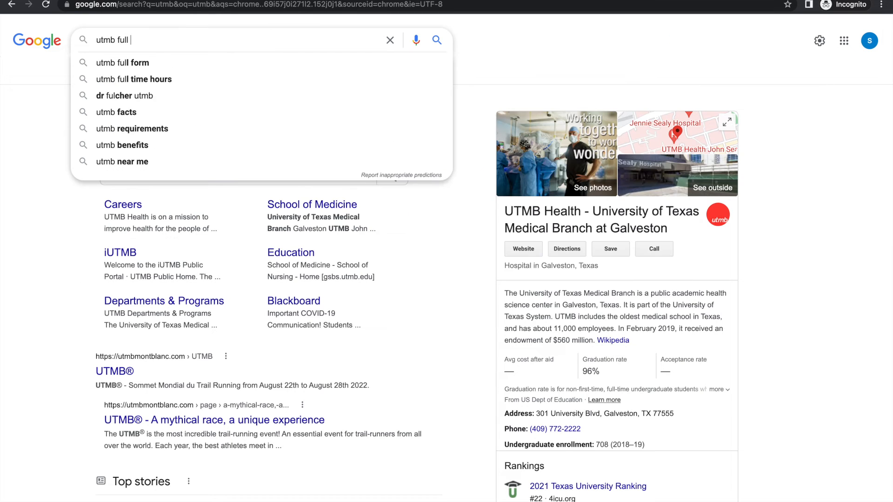
{"action": "key", "text": "Return"}
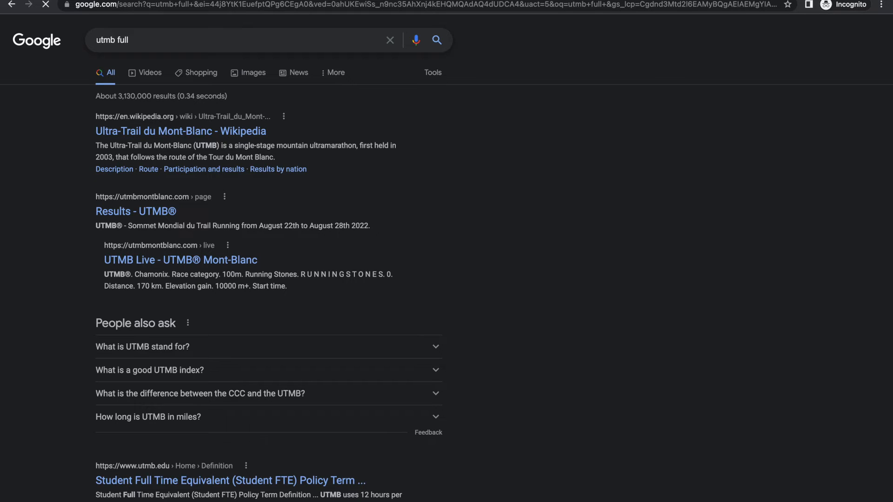
{"action": "left_click", "coordinate": [160, 36]}
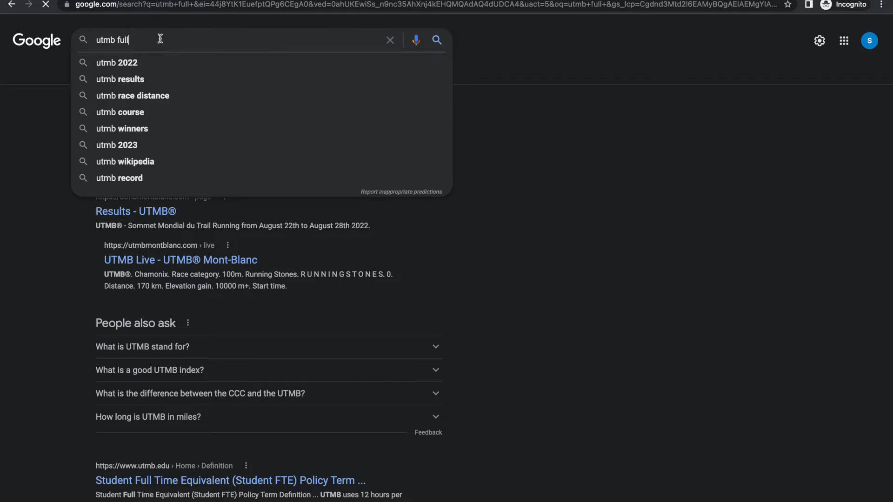
{"action": "type", "text": "form "}
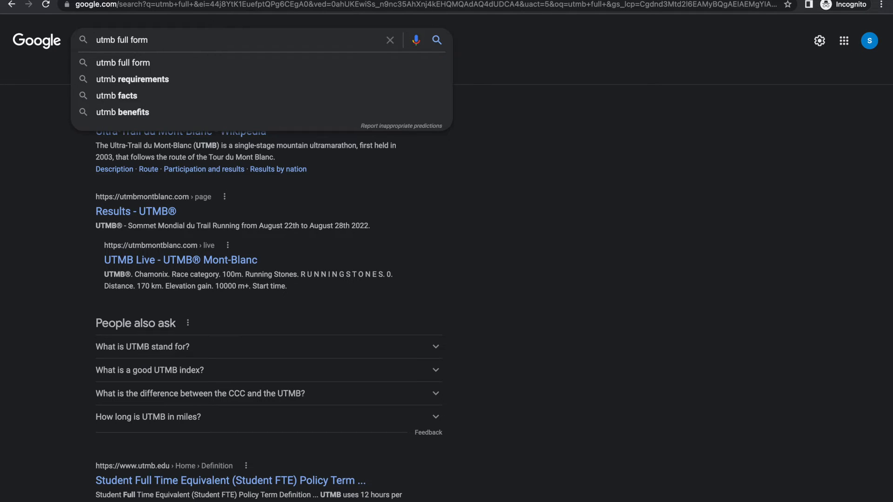
{"action": "type", "text": "in ses"}
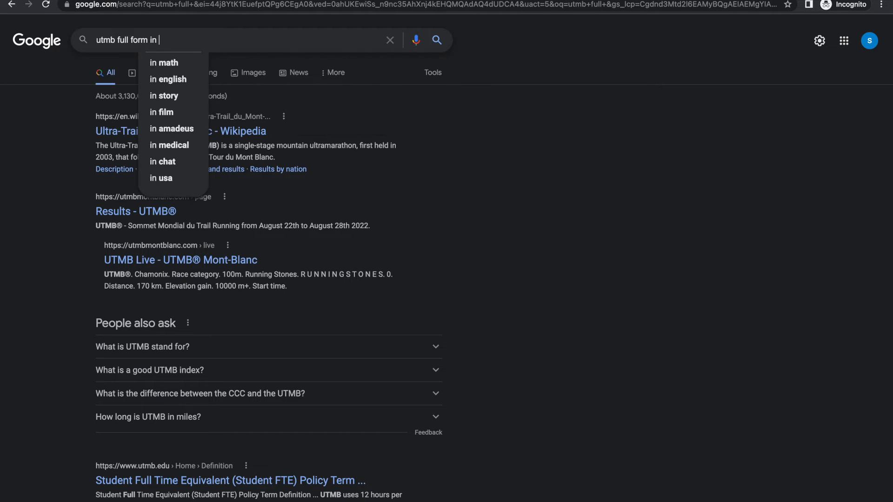
{"action": "key", "text": "BackSpace"}
{"action": "key", "text": "BackSpace"}
{"action": "key", "text": "BackSpace"}
{"action": "type", "text": "web sessions"}
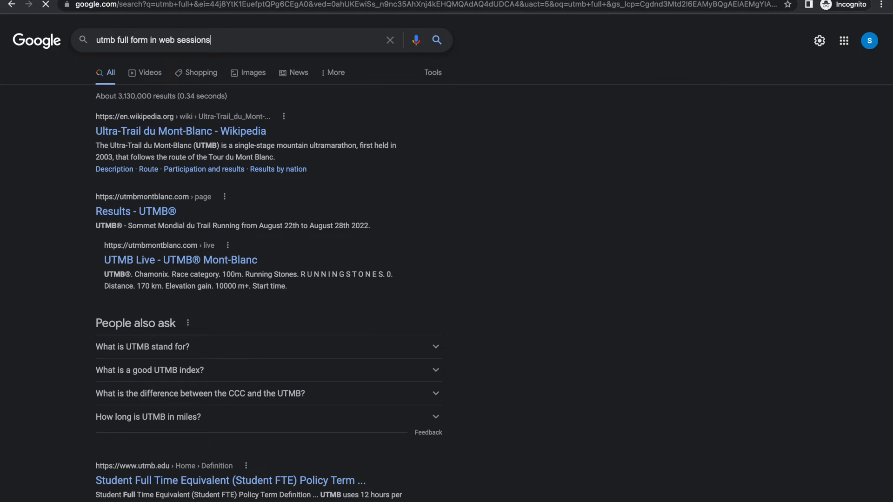
{"action": "key", "text": "Return"}
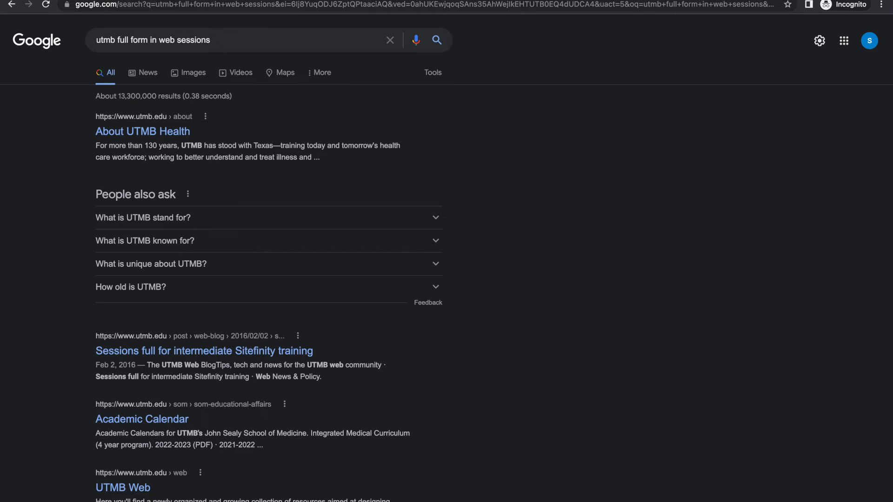
{"action": "left_click", "coordinate": [499, 1]}
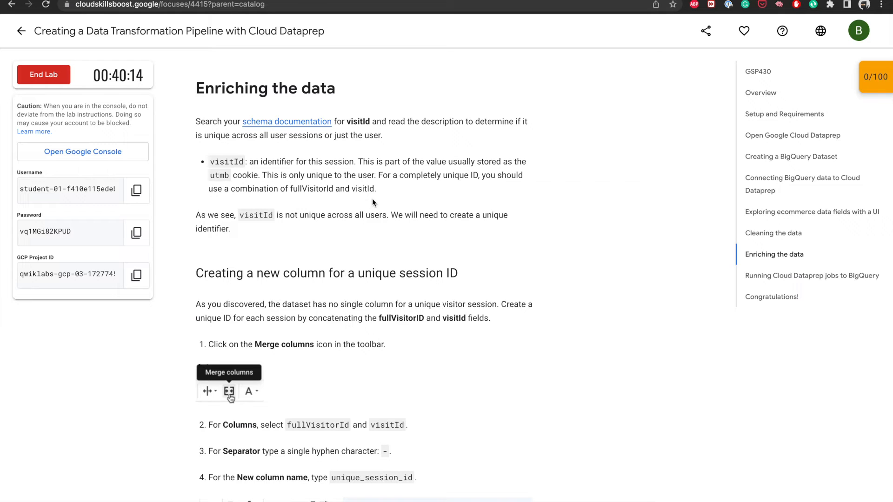
Read the lab's Creating a new column for a unique session ID section on merging fullVisitorId and visitId.
{"action": "scroll", "coordinate": [209, 198], "scroll_direction": "down", "scroll_amount": 1}
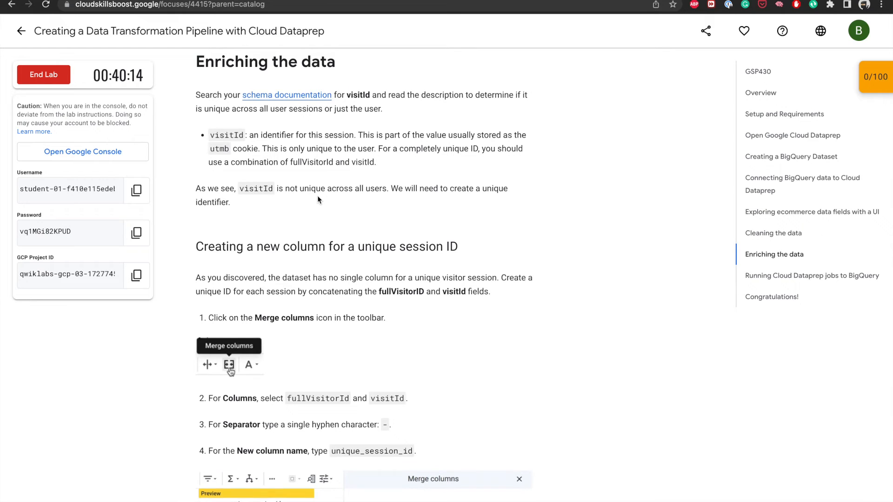
{"action": "scroll", "coordinate": [318, 196], "scroll_direction": "up", "scroll_amount": 1}
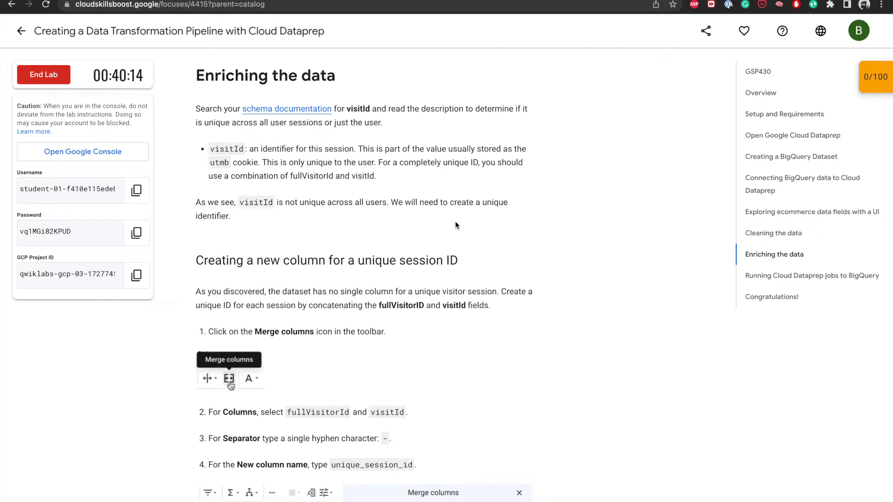
{"action": "scroll", "coordinate": [455, 225], "scroll_direction": "down", "scroll_amount": 3}
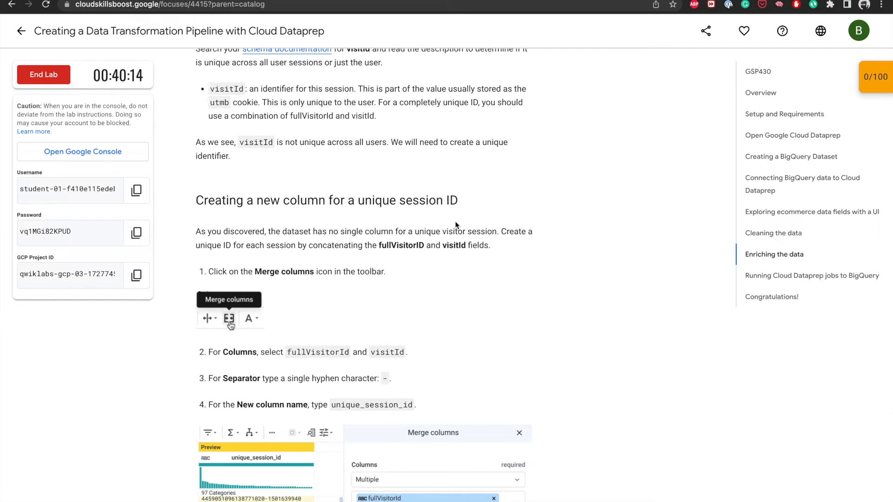
{"action": "scroll", "coordinate": [455, 222], "scroll_direction": "down", "scroll_amount": 5}
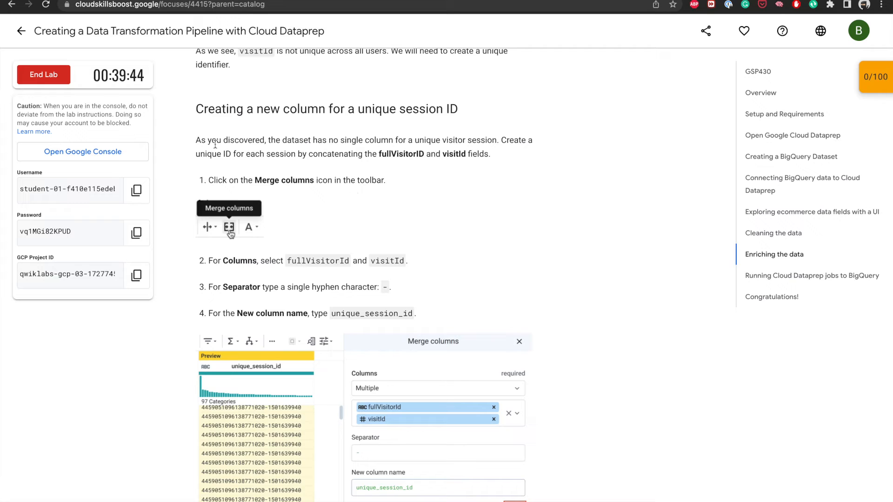
{"action": "scroll", "coordinate": [271, 166], "scroll_direction": "down", "scroll_amount": 1}
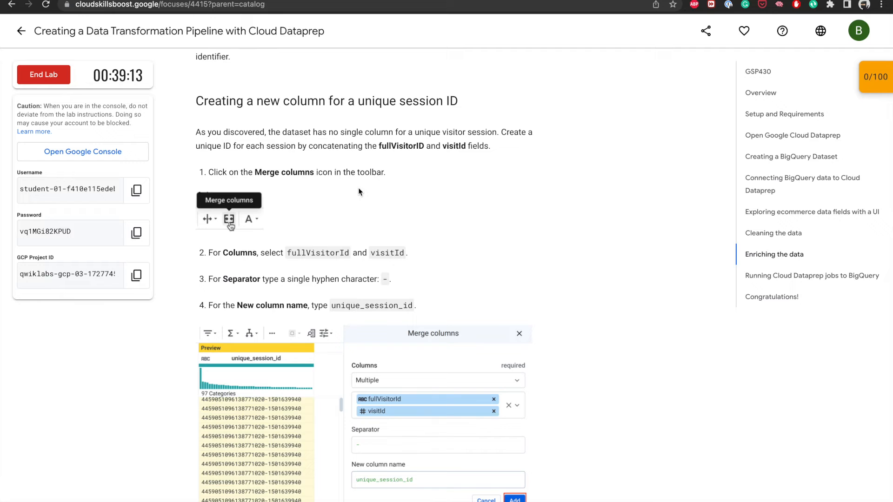
Switch to the Dataprep recipe and start a Merge columns step with fullVisitorId and visitId as the source columns.
{"action": "key", "text": "ctrl+Right"}
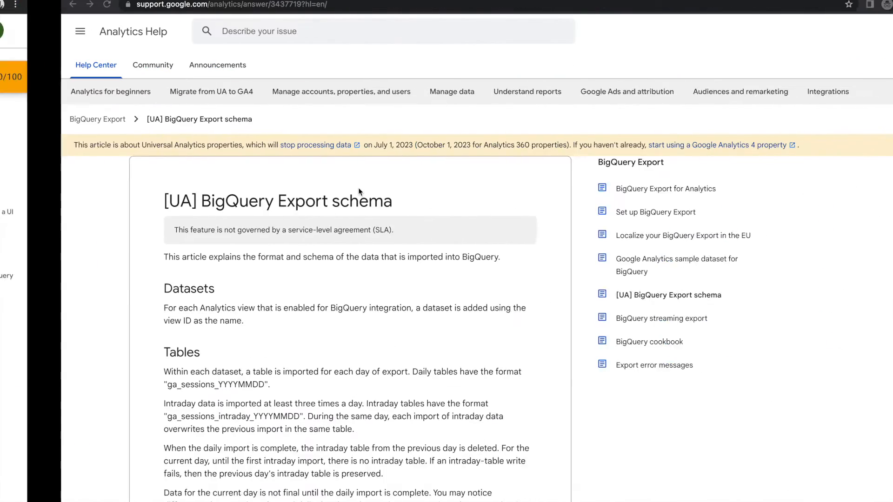
{"action": "key", "text": "ctrl+Right"}
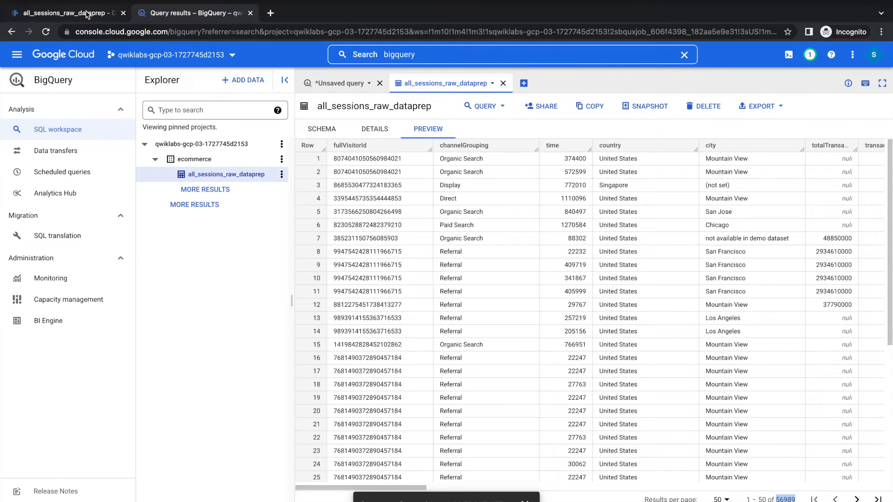
{"action": "left_click", "coordinate": [86, 14]}
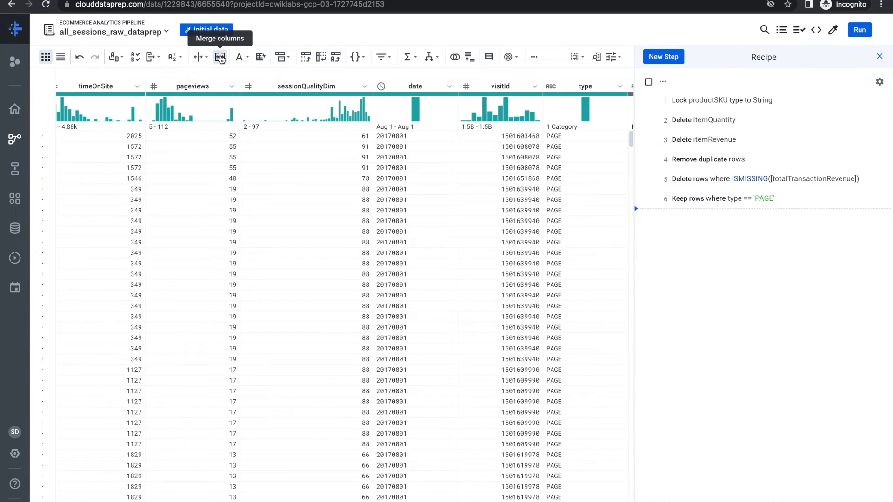
{"action": "left_click", "coordinate": [220, 57]}
{"action": "key", "text": "ctrl+Left"}
{"action": "scroll", "coordinate": [440, 239], "scroll_direction": "down", "scroll_amount": 3}
{"action": "double_click", "coordinate": [318, 178]}
{"action": "key", "text": "ctrl+Right"}
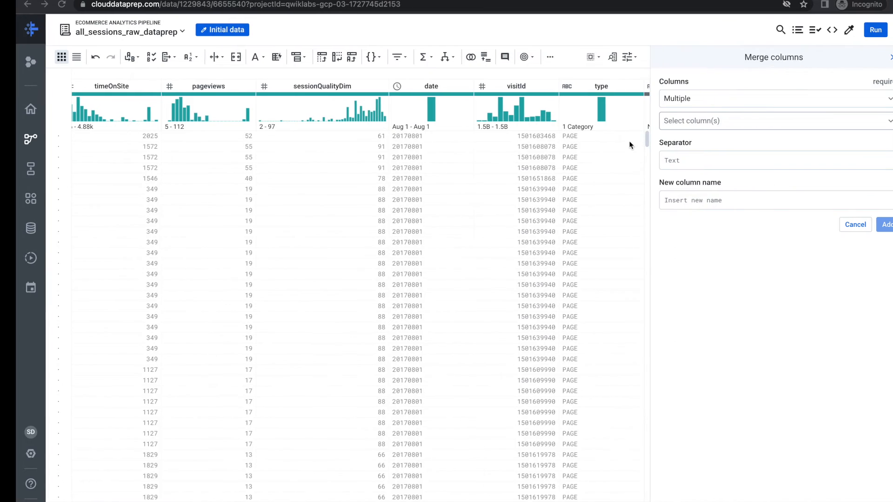
{"action": "left_click", "coordinate": [679, 122]}
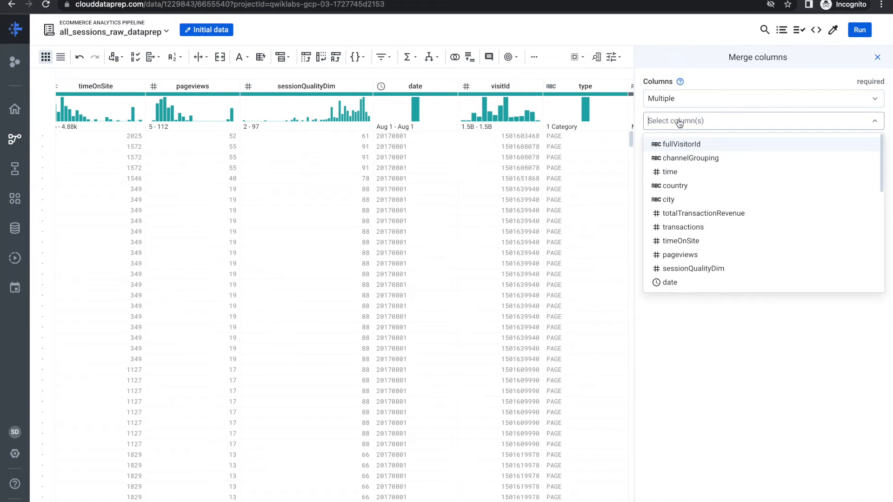
{"action": "left_click", "coordinate": [692, 144]}
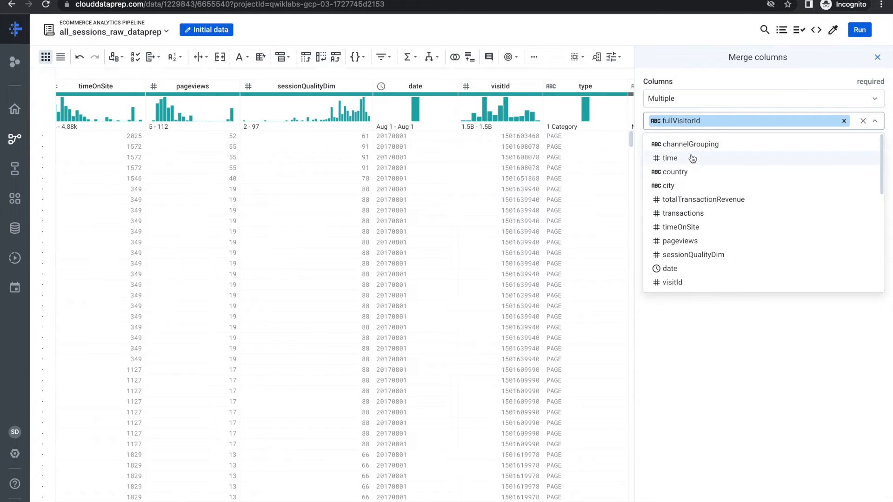
{"action": "left_click", "coordinate": [691, 281]}
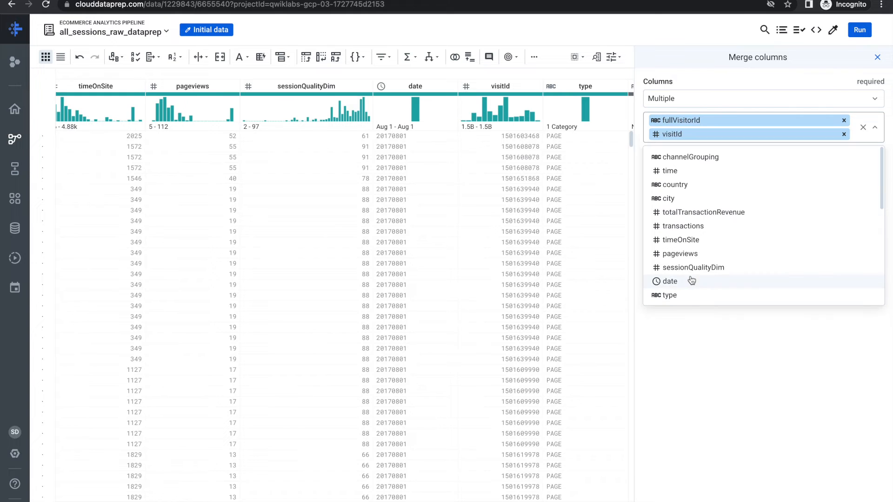
{"action": "left_click", "coordinate": [682, 373]}
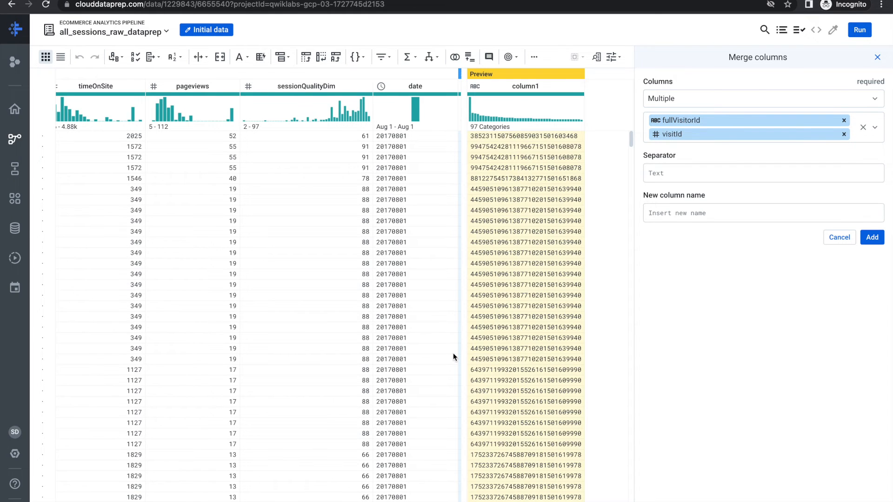
Check the lab's separator instruction and set the merge separator to a single hyphen (-).
{"action": "key", "text": "ctrl+Left"}
{"action": "left_click", "coordinate": [461, 200]}
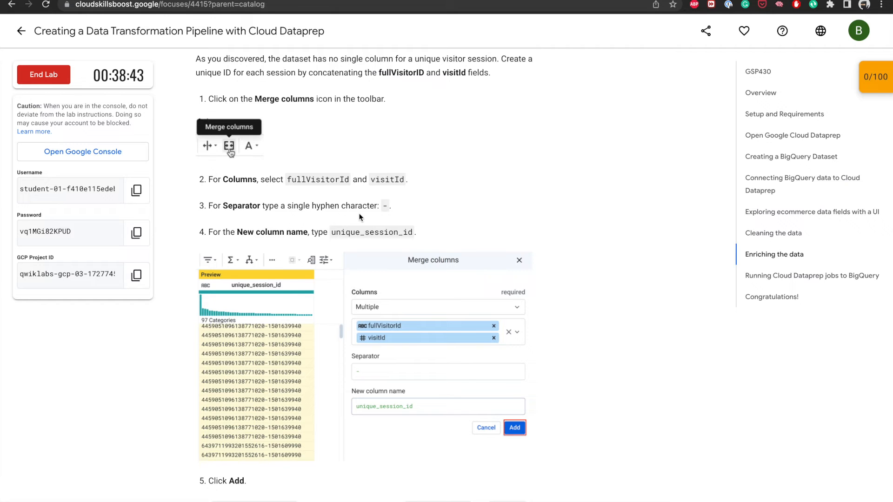
{"action": "key", "text": "ctrl+Right"}
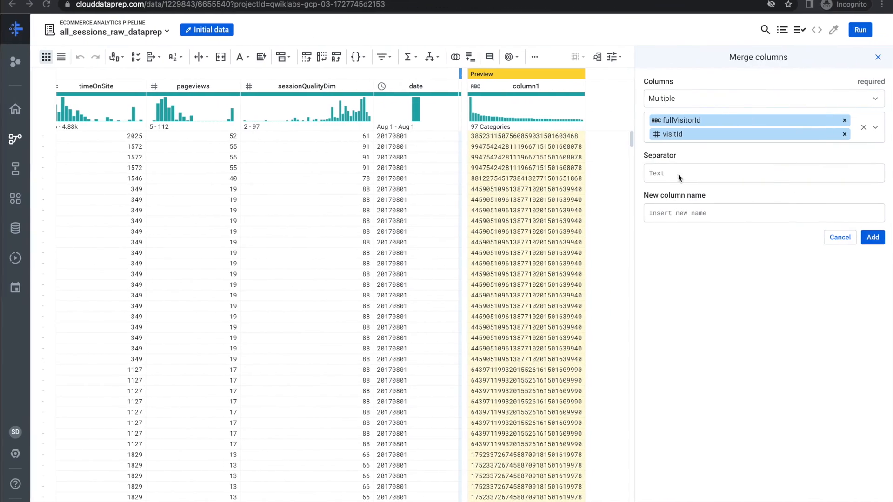
{"action": "left_click", "coordinate": [696, 174]}
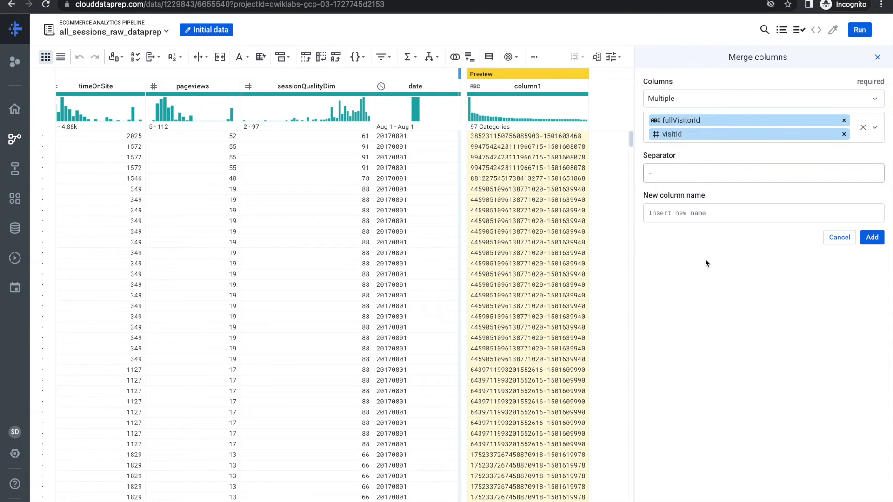
Name the merged column unique_session_id, copying the name from the lab, and add the merge to the recipe.
{"action": "key", "text": "ctrl+Left"}
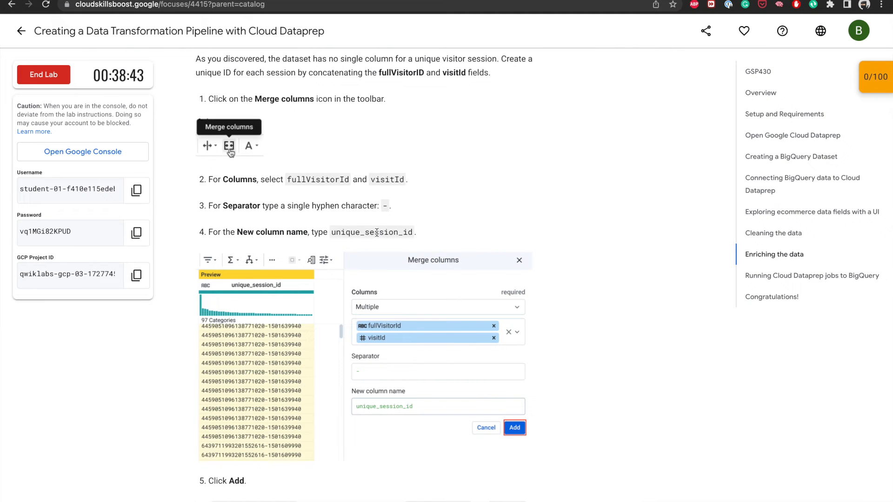
{"action": "double_click", "coordinate": [368, 234]}
{"action": "key", "text": "super+c"}
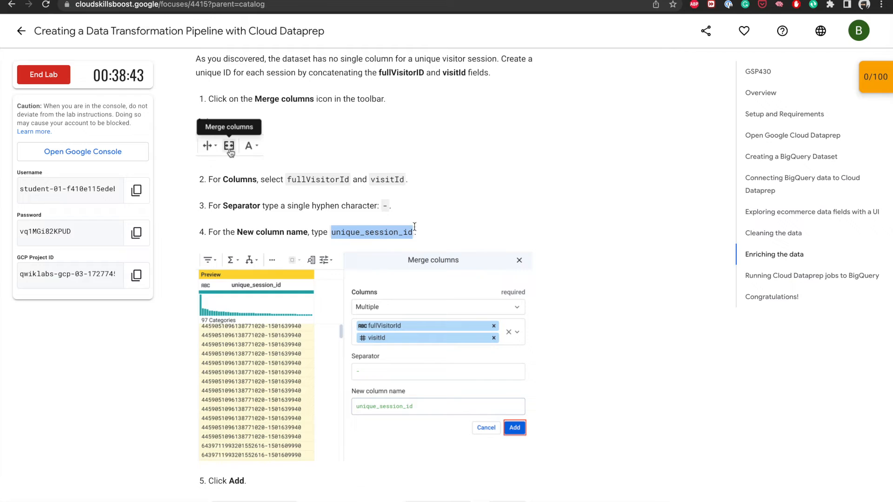
{"action": "key", "text": "ctrl+Right"}
{"action": "left_click", "coordinate": [677, 214]}
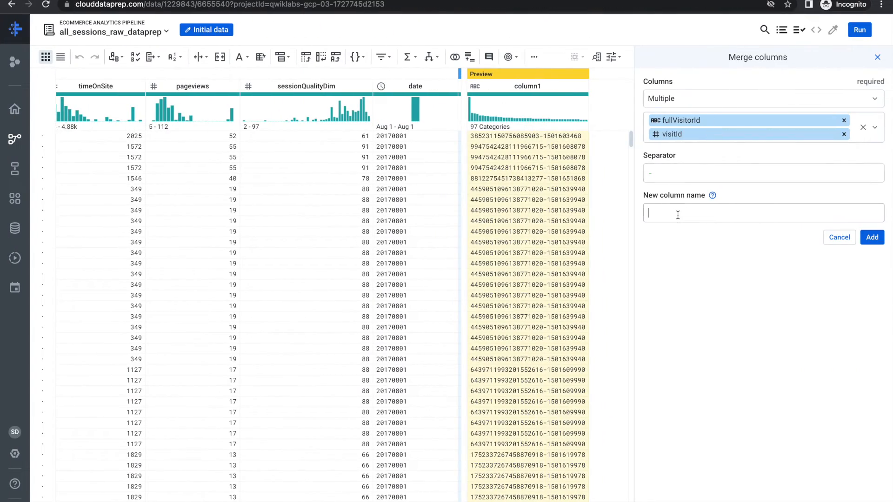
{"action": "key", "text": "super+v"}
{"action": "key", "text": "ctrl+Left"}
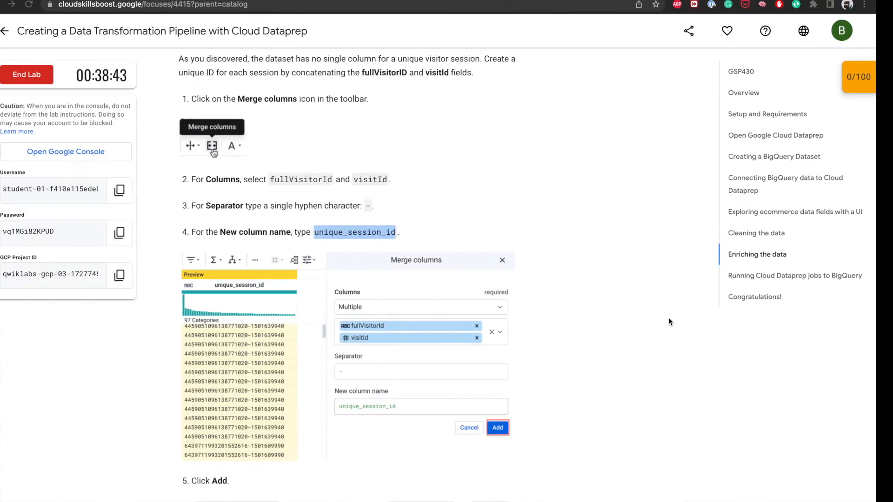
{"action": "scroll", "coordinate": [554, 302], "scroll_direction": "down", "scroll_amount": 5}
{"action": "key", "text": "ctrl+Right"}
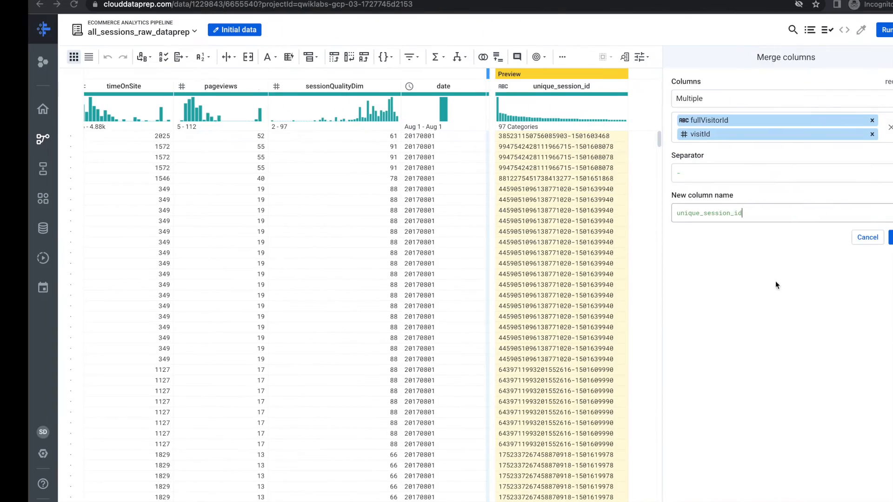
{"action": "left_click", "coordinate": [871, 238]}
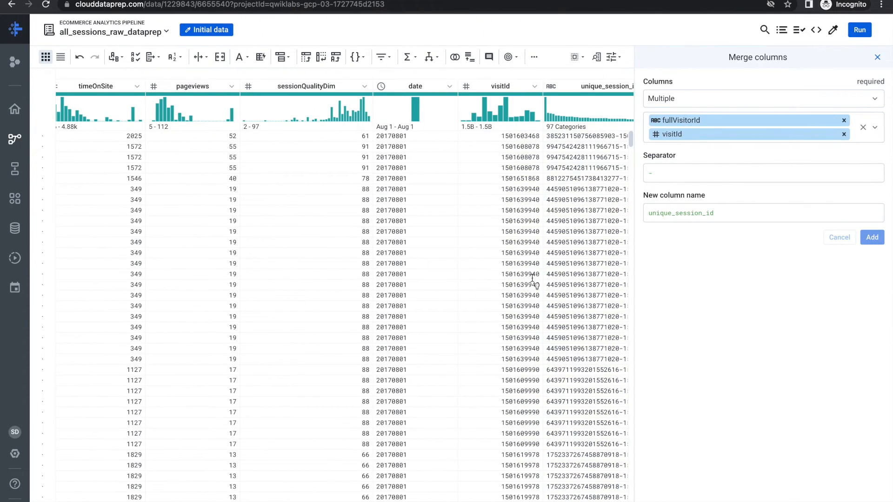
Read the lab's section on a case statement for the ecommerce action type and start a Case on single column condition in Dataprep.
{"action": "key", "text": "ctrl+Left"}
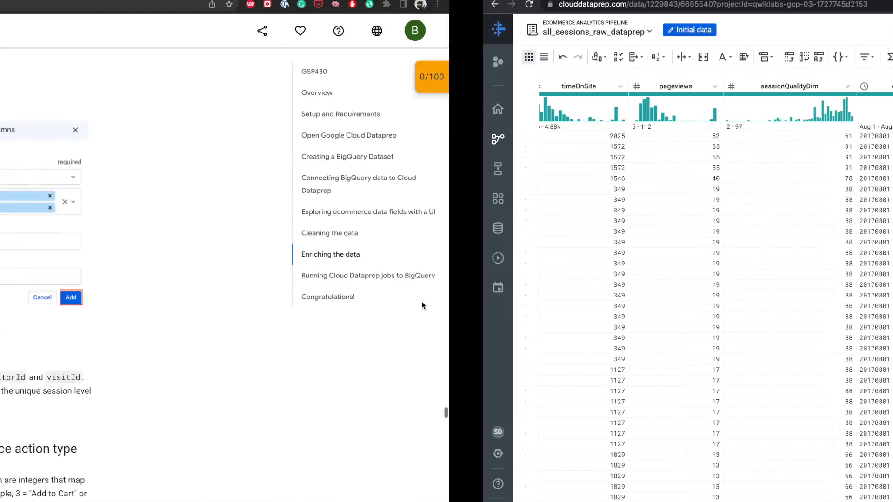
{"action": "scroll", "coordinate": [439, 374], "scroll_direction": "down", "scroll_amount": 3}
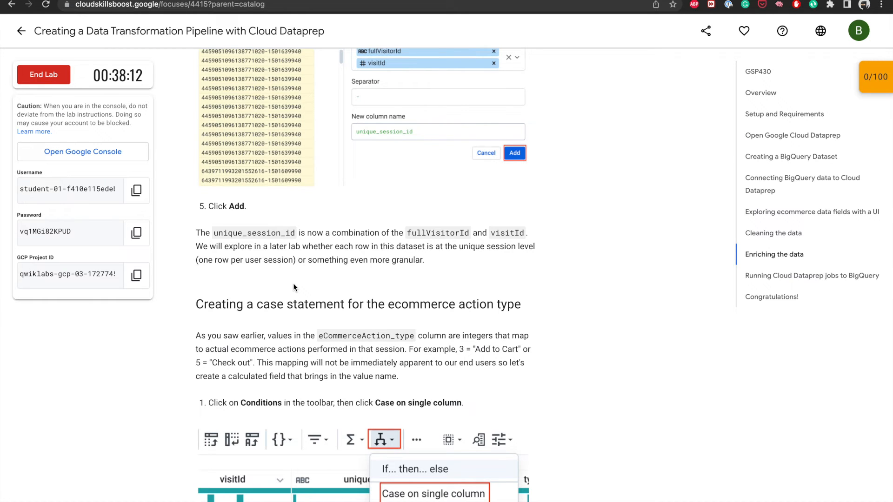
{"action": "scroll", "coordinate": [293, 286], "scroll_direction": "down", "scroll_amount": 3}
{"action": "scroll", "coordinate": [194, 292], "scroll_direction": "down", "scroll_amount": 3}
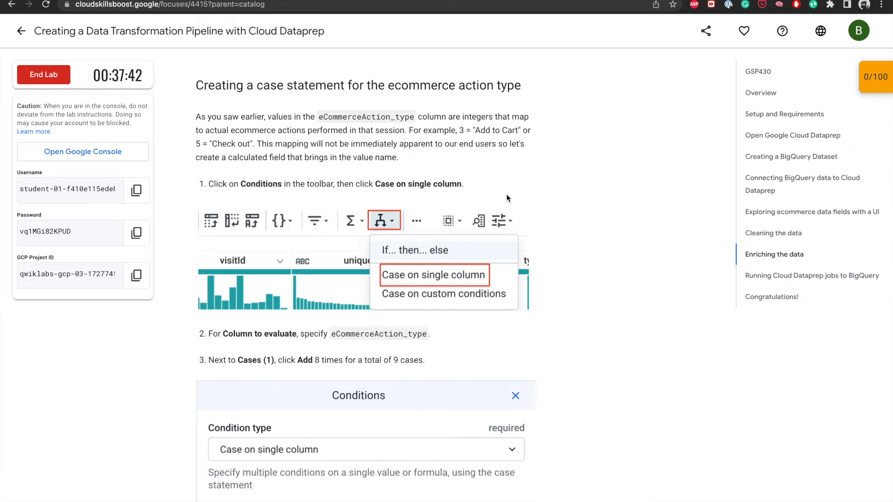
{"action": "key", "text": "ctrl+Right"}
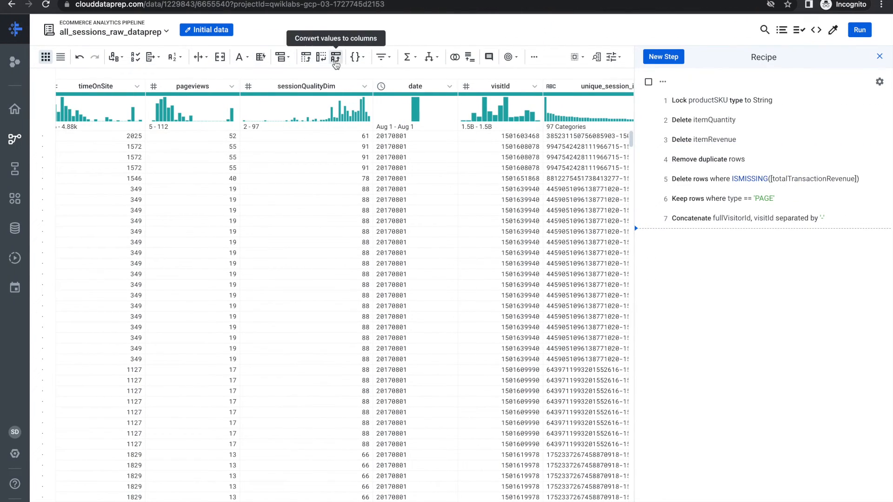
{"action": "left_click", "coordinate": [437, 59]}
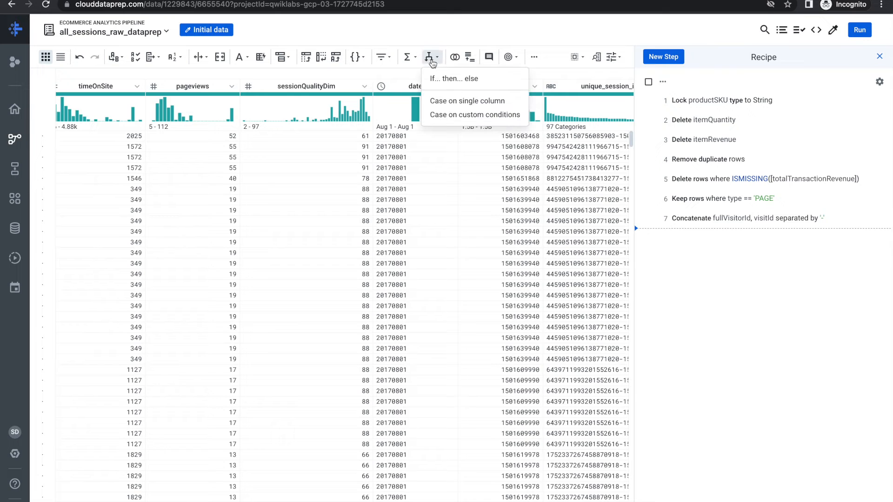
{"action": "left_click", "coordinate": [449, 102]}
Check the lab for the column to evaluate and set it to eCommerceAction_type in the condition.
{"action": "key", "text": "ctrl+Left"}
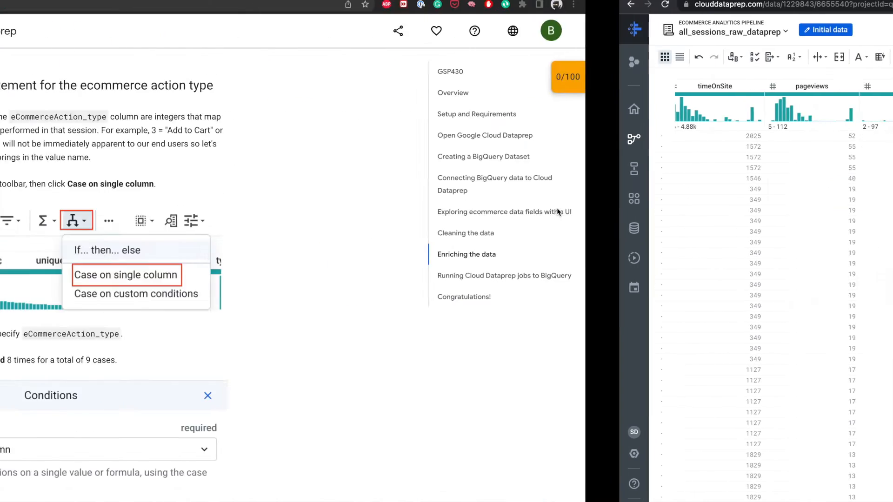
{"action": "scroll", "coordinate": [533, 293], "scroll_direction": "down", "scroll_amount": 5}
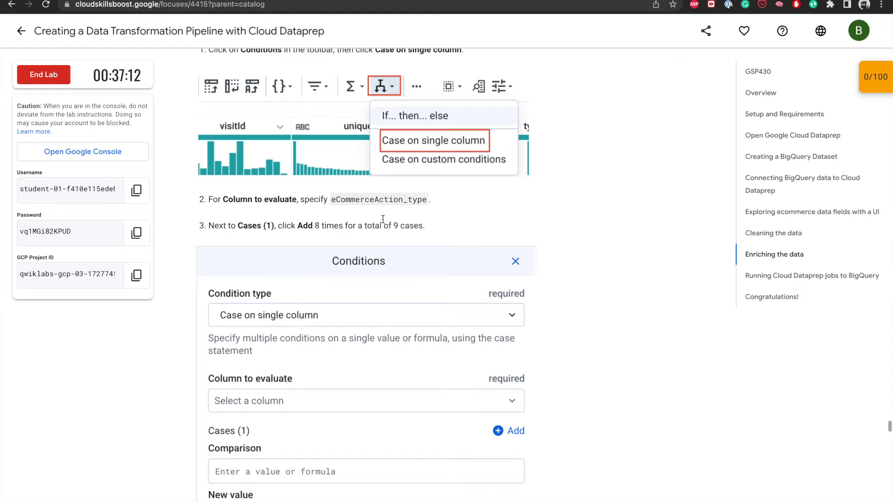
{"action": "key", "text": "ctrl+Right"}
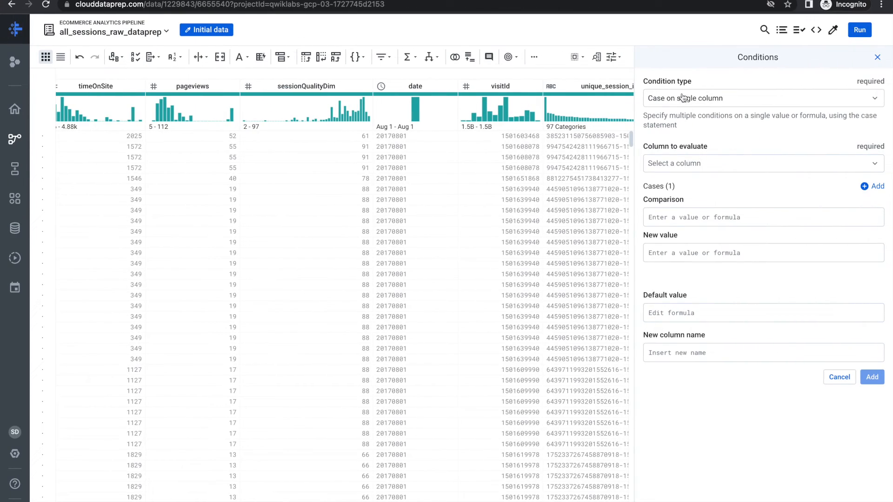
{"action": "left_click", "coordinate": [694, 171]}
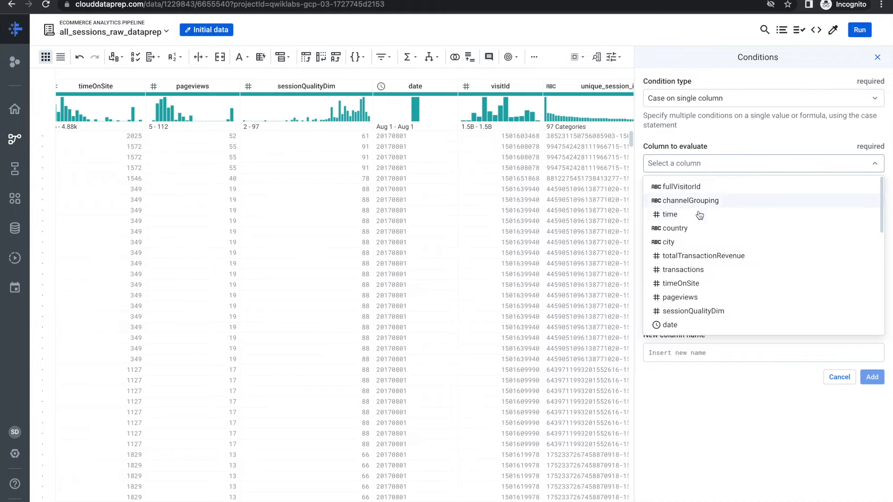
{"action": "scroll", "coordinate": [680, 303], "scroll_direction": "down", "scroll_amount": 5}
{"action": "scroll", "coordinate": [681, 320], "scroll_direction": "down", "scroll_amount": 6}
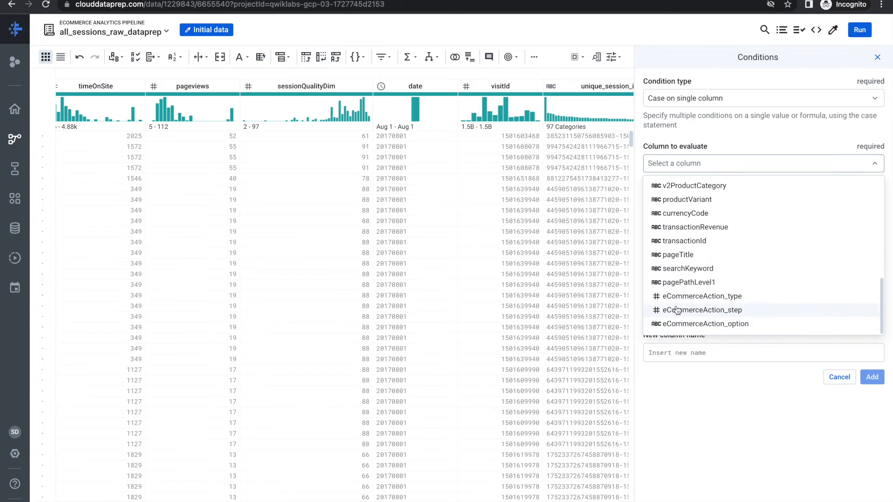
{"action": "left_click", "coordinate": [691, 297]}
Following the lab, add eight more cases to the eCommerceAction_type condition for a total of nine.
{"action": "key", "text": "ctrl+Left"}
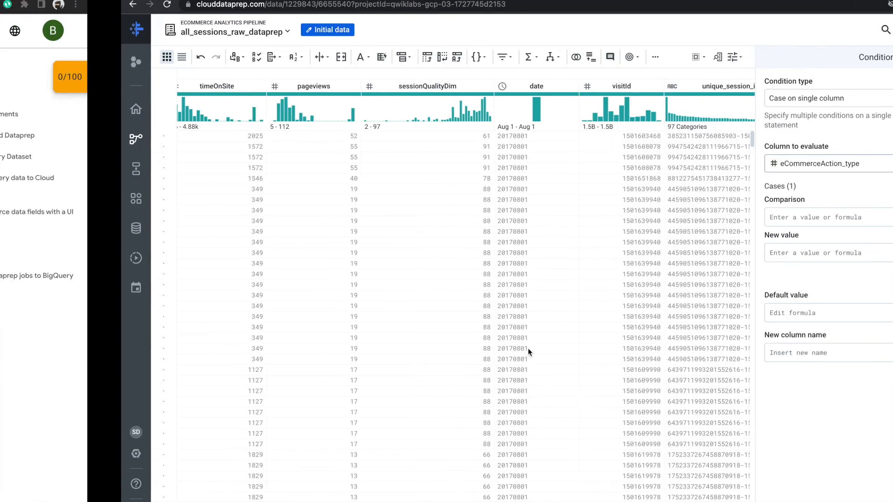
{"action": "scroll", "coordinate": [419, 325], "scroll_direction": "down", "scroll_amount": 2}
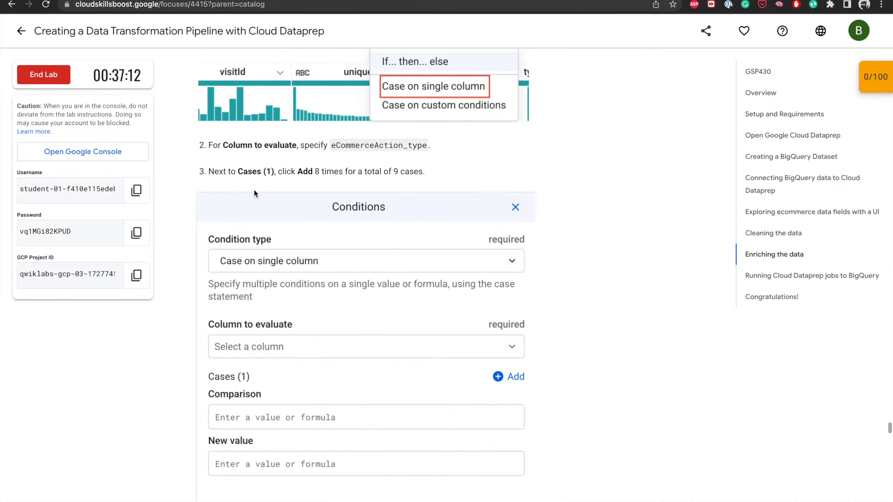
{"action": "scroll", "coordinate": [254, 189], "scroll_direction": "down", "scroll_amount": 1}
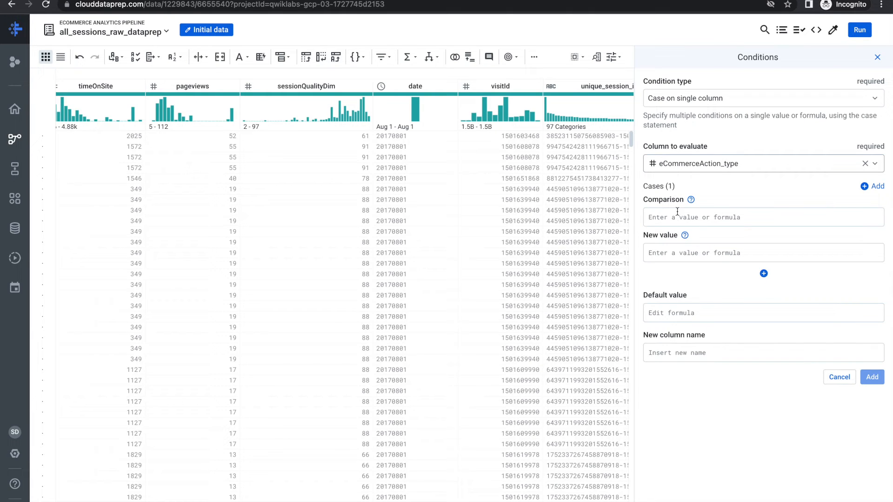
{"action": "left_click", "coordinate": [874, 188]}
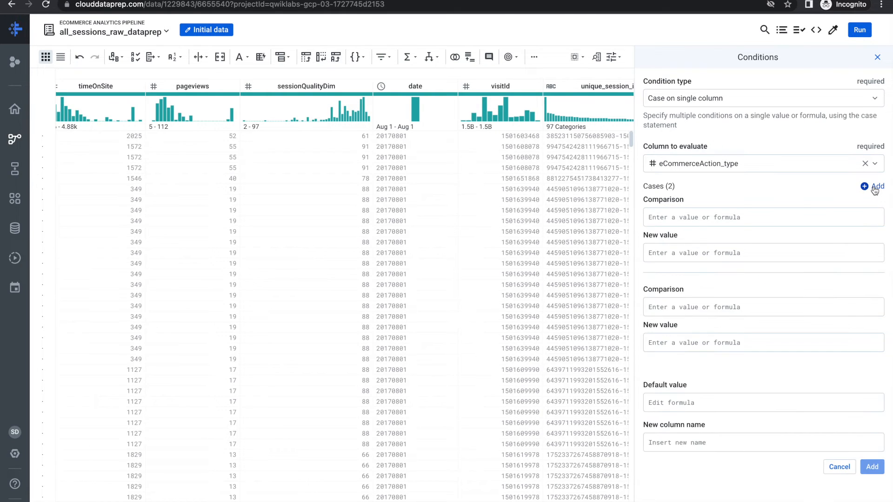
{"action": "left_click", "coordinate": [874, 188]}
{"action": "left_click", "coordinate": [874, 188]}
{"action": "left_click", "coordinate": [874, 188]}
{"action": "left_click", "coordinate": [874, 188]}
{"action": "left_click", "coordinate": [874, 188]}
{"action": "left_click", "coordinate": [874, 188]}
{"action": "left_click", "coordinate": [874, 188]}
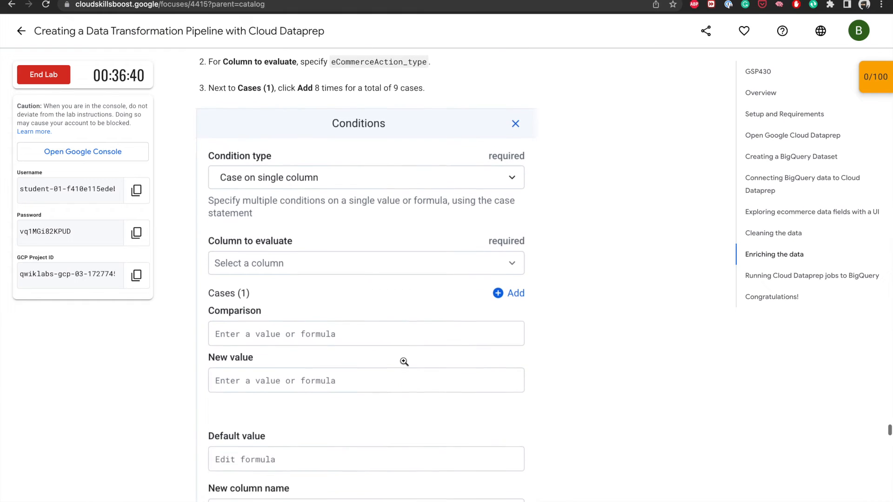
Find the case mapping table in the lab, copy the new value 'Unknown' with its single quotes, and return to Dataprep.
{"action": "scroll", "coordinate": [404, 362], "scroll_direction": "down", "scroll_amount": 5}
{"action": "scroll", "coordinate": [404, 362], "scroll_direction": "up", "scroll_amount": 4}
{"action": "scroll", "coordinate": [404, 362], "scroll_direction": "up", "scroll_amount": 2}
{"action": "scroll", "coordinate": [403, 361], "scroll_direction": "down", "scroll_amount": 9}
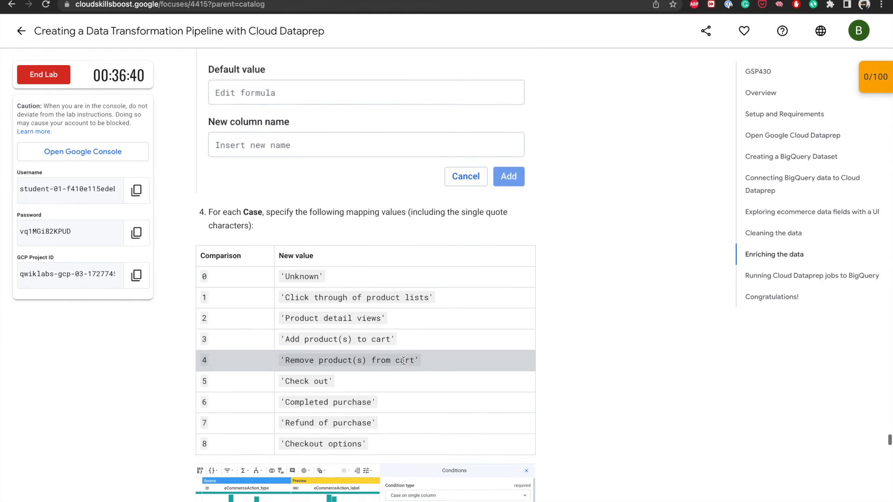
{"action": "scroll", "coordinate": [404, 361], "scroll_direction": "down", "scroll_amount": 3}
{"action": "scroll", "coordinate": [248, 140], "scroll_direction": "down", "scroll_amount": 1}
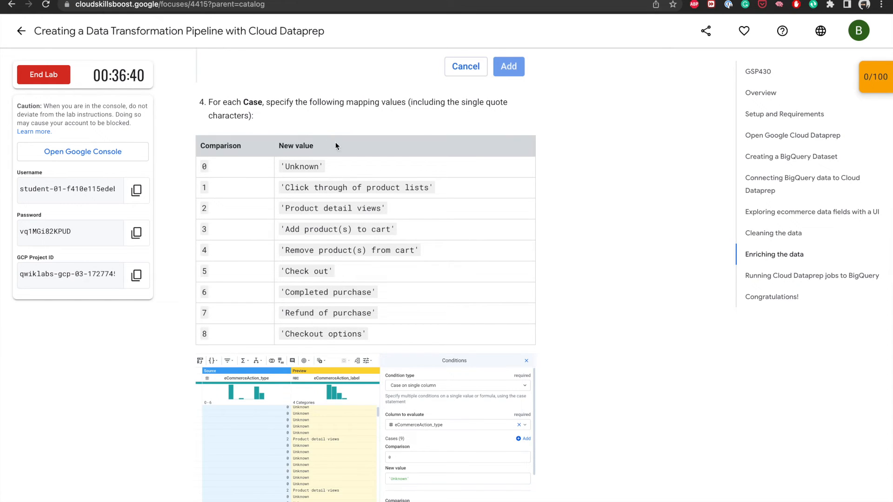
{"action": "double_click", "coordinate": [302, 166]}
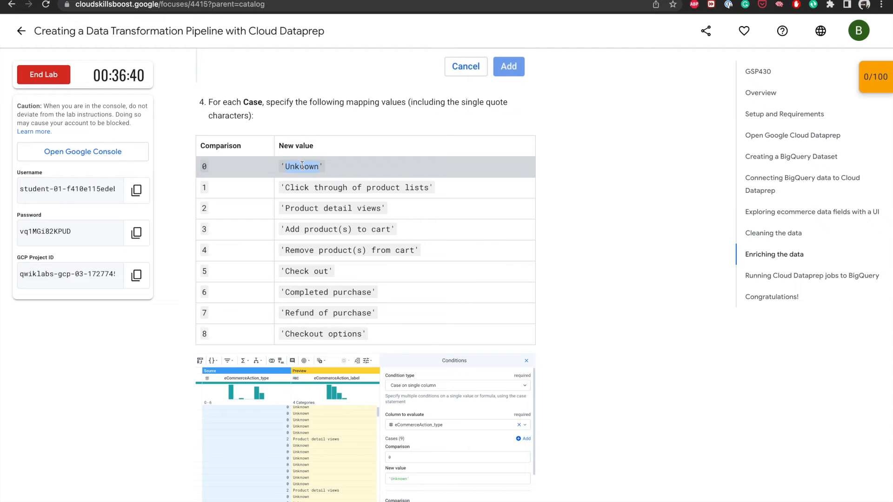
{"action": "left_click_drag", "start_coordinate": [282, 167], "coordinate": [333, 170]}
{"action": "key", "text": "ctrl+c"}
{"action": "key", "text": "ctrl+Right"}
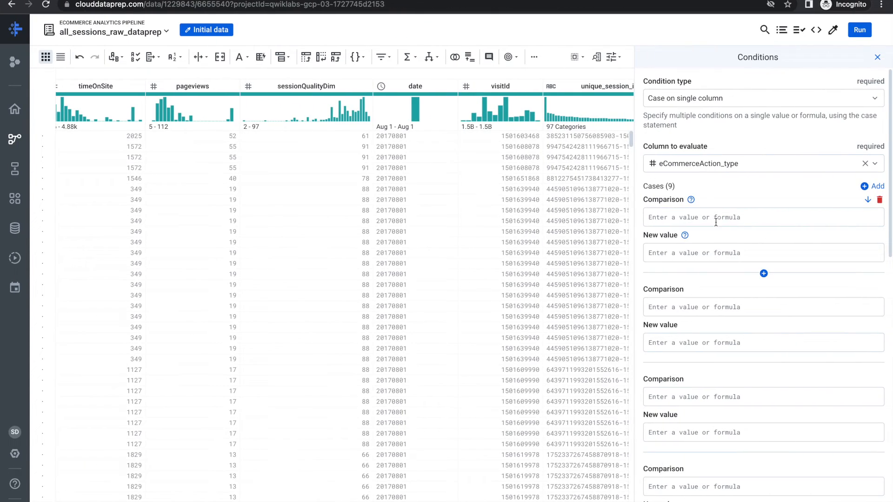
{"action": "key", "text": "ctrl+Left"}
{"action": "key", "text": "ctrl+Right"}
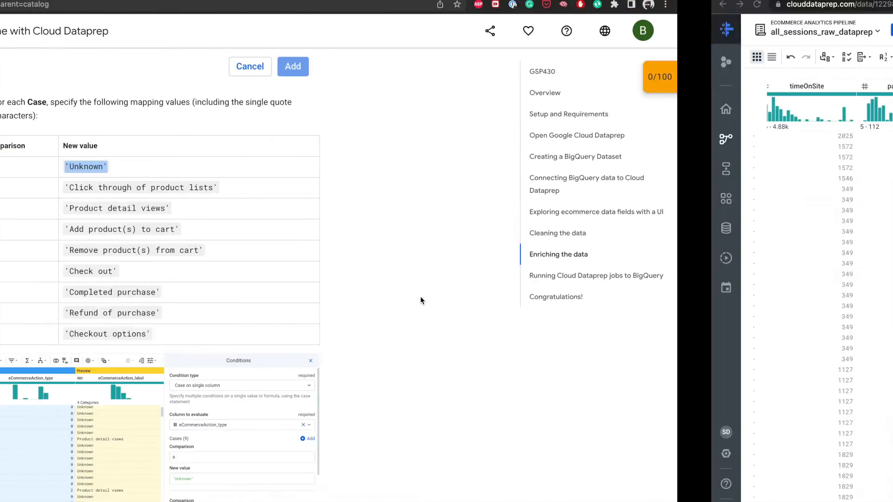
{"action": "scroll", "coordinate": [677, 356], "scroll_direction": "down", "scroll_amount": 10}
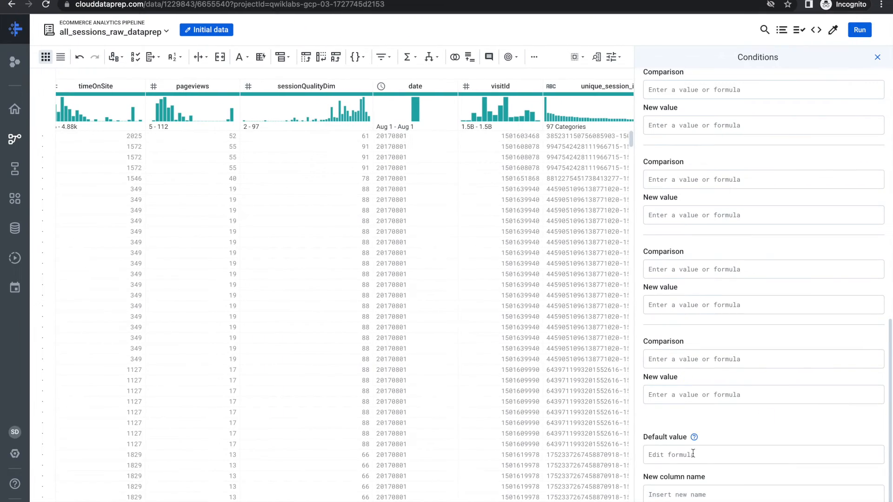
{"action": "scroll", "coordinate": [688, 426], "scroll_direction": "up", "scroll_amount": 10}
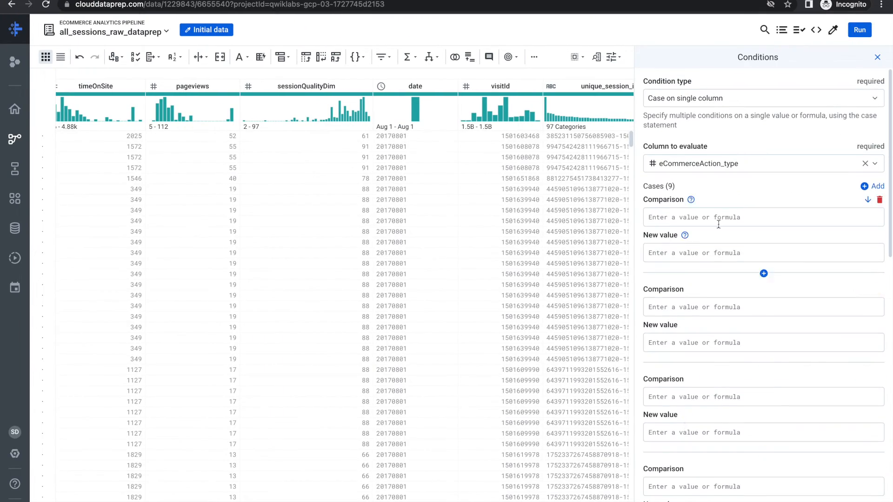
{"action": "scroll", "coordinate": [665, 337], "scroll_direction": "down", "scroll_amount": 10}
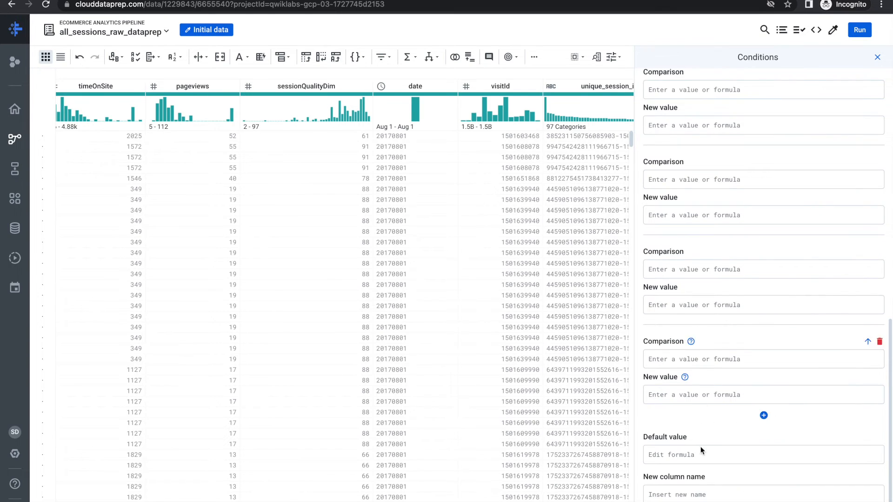
{"action": "scroll", "coordinate": [690, 408], "scroll_direction": "up", "scroll_amount": 10}
Fill in the first case with comparison 0 and new value 'Unknown'.
{"action": "left_click", "coordinate": [669, 215]}
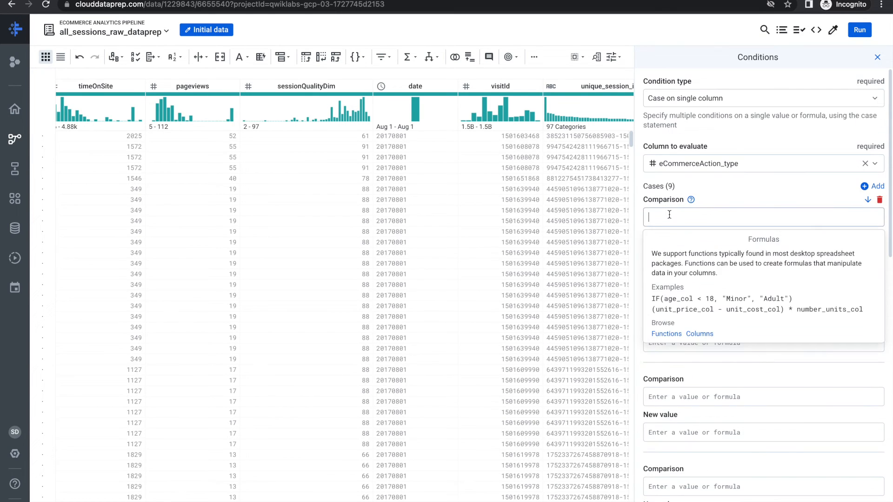
{"action": "key", "text": "ctrl+v"}
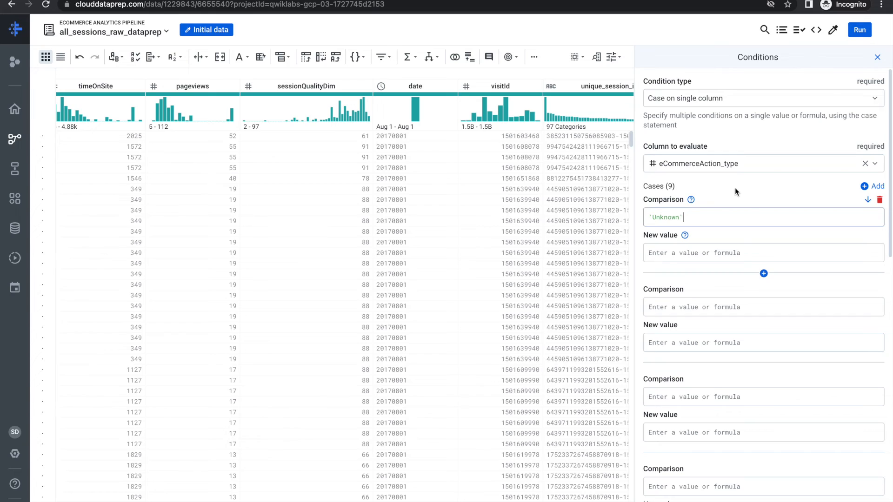
{"action": "key", "text": "ctrl+Left"}
{"action": "key", "text": "ctrl+Right"}
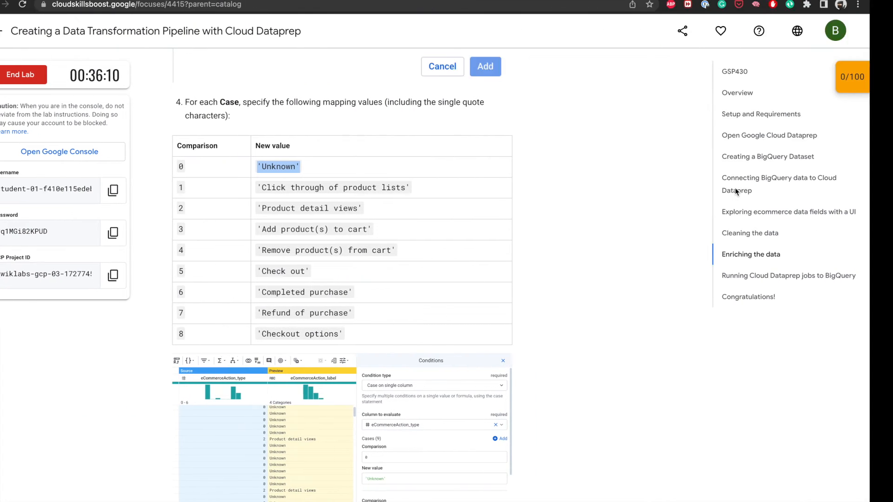
{"action": "left_click_drag", "start_coordinate": [698, 221], "coordinate": [633, 223]}
{"action": "key", "text": "super+c"}
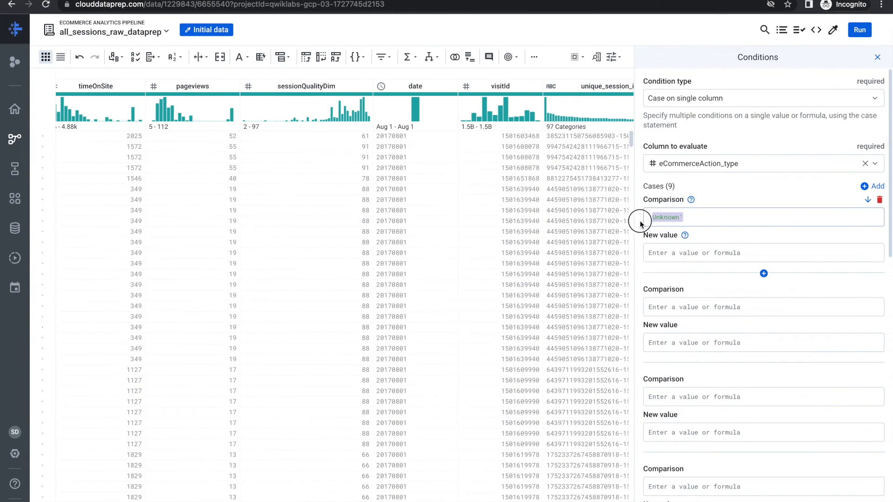
{"action": "key", "text": "BackSpace"}
{"action": "type", "text": "0"}
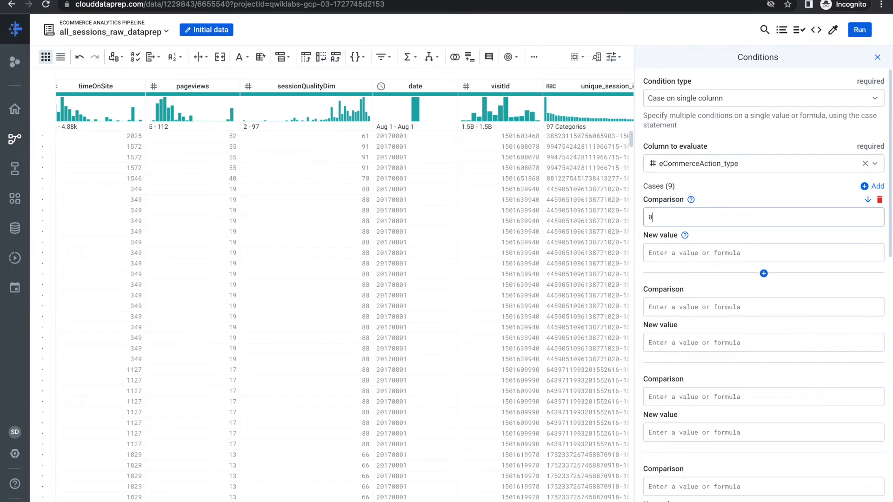
{"action": "left_click", "coordinate": [663, 251]}
{"action": "key", "text": "super+v"}
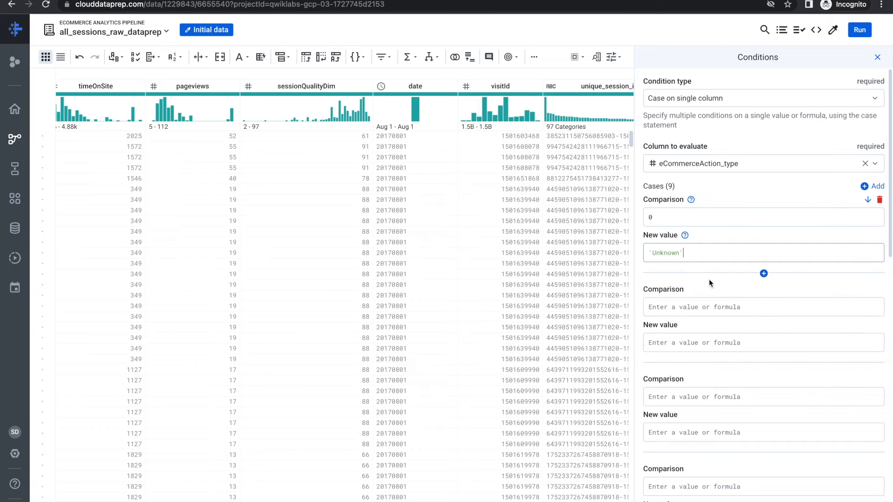
Copy 'Click through of product lists' from the lab's table and set it in Dataprep as the second case's new value for comparison 1.
{"action": "key", "text": "ctrl+Left"}
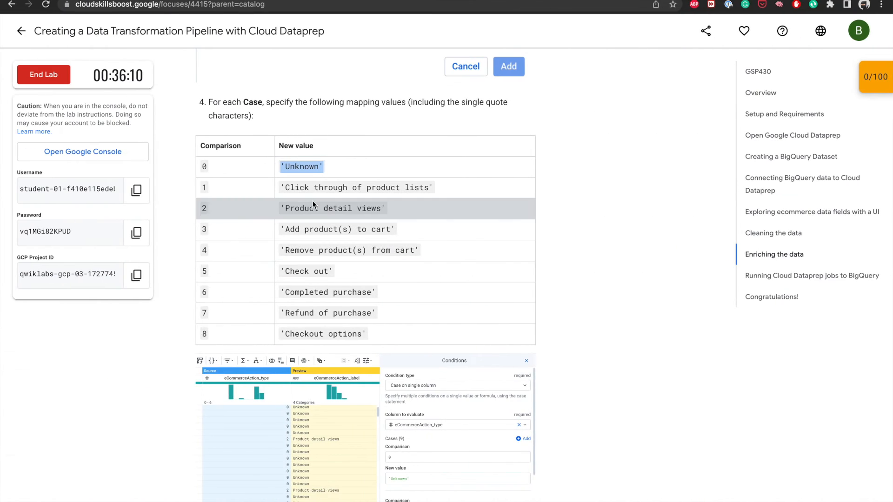
{"action": "left_click", "coordinate": [283, 188]}
{"action": "left_click_drag", "start_coordinate": [284, 188], "coordinate": [434, 190]}
{"action": "key", "text": "super+c"}
{"action": "key", "text": "ctrl+Right"}
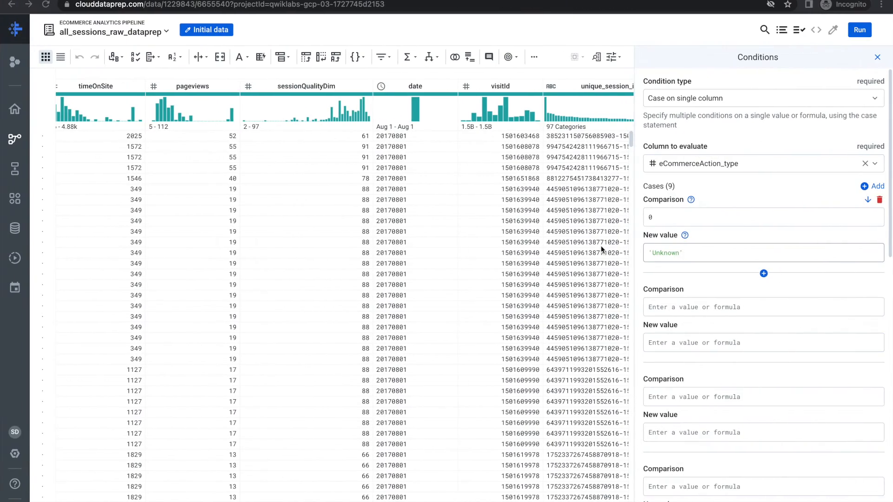
{"action": "left_click", "coordinate": [674, 308]}
{"action": "type", "text": "1"}
{"action": "left_click", "coordinate": [673, 340]}
{"action": "key", "text": "super+v"}
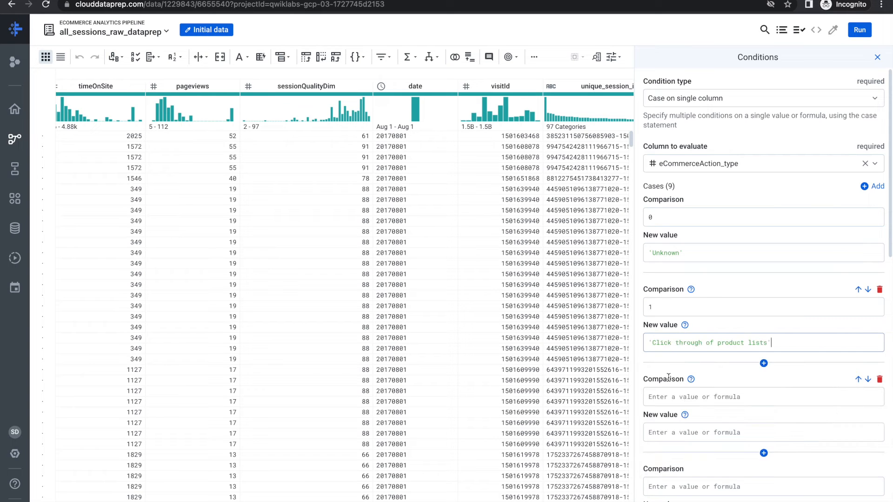
Set the third case's comparison to 2 and its new value to 'Product detail views', copied from the lab's table.
{"action": "scroll", "coordinate": [680, 390], "scroll_direction": "down", "scroll_amount": 4}
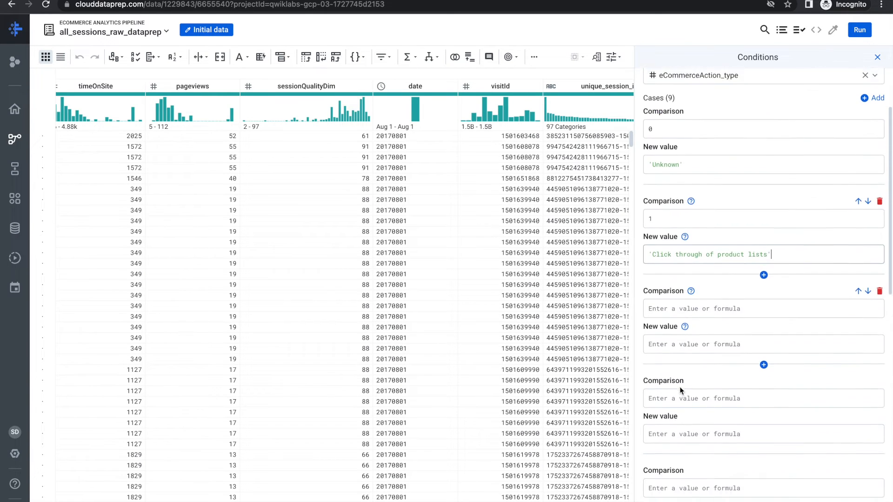
{"action": "left_click", "coordinate": [663, 224]}
{"action": "type", "text": "2"}
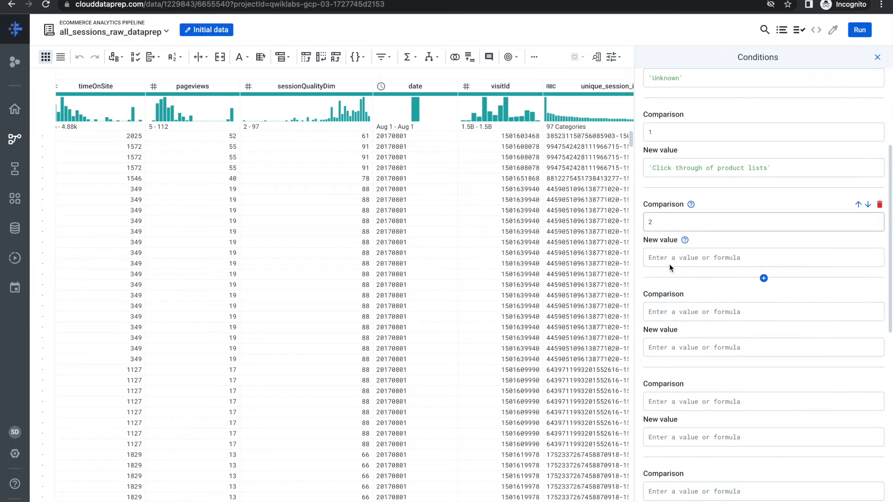
{"action": "key", "text": "ctrl+Left"}
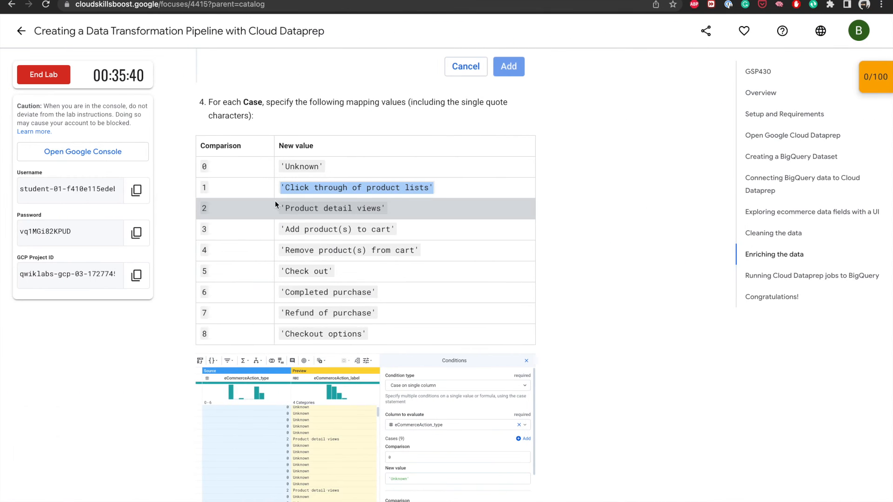
{"action": "left_click_drag", "start_coordinate": [282, 208], "coordinate": [384, 210]}
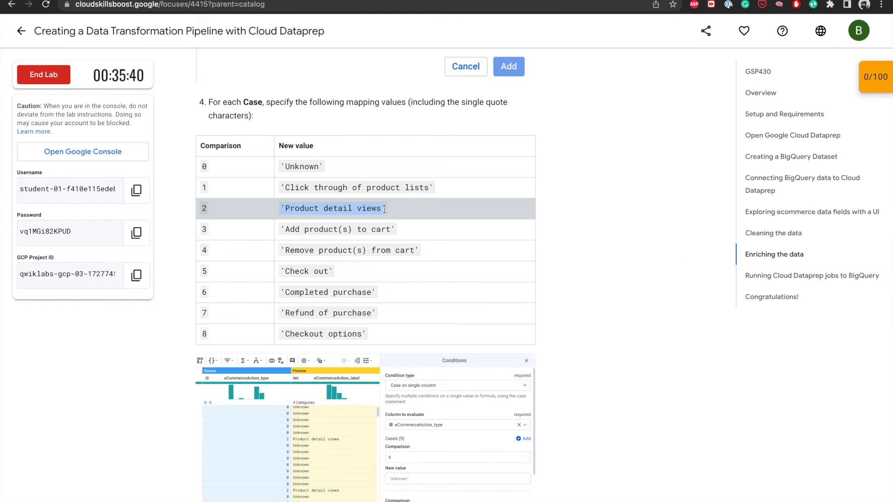
{"action": "key", "text": "ctrl+Right"}
{"action": "left_click", "coordinate": [669, 257]}
{"action": "key", "text": "ctrl+v"}
Set the fourth case's comparison to 3 and its new value to 'Add product(s) to cart', copied from the lab's table.
{"action": "left_click", "coordinate": [764, 278]}
{"action": "left_click", "coordinate": [671, 311]}
{"action": "type", "text": "3"}
{"action": "key", "text": "ctrl+Left"}
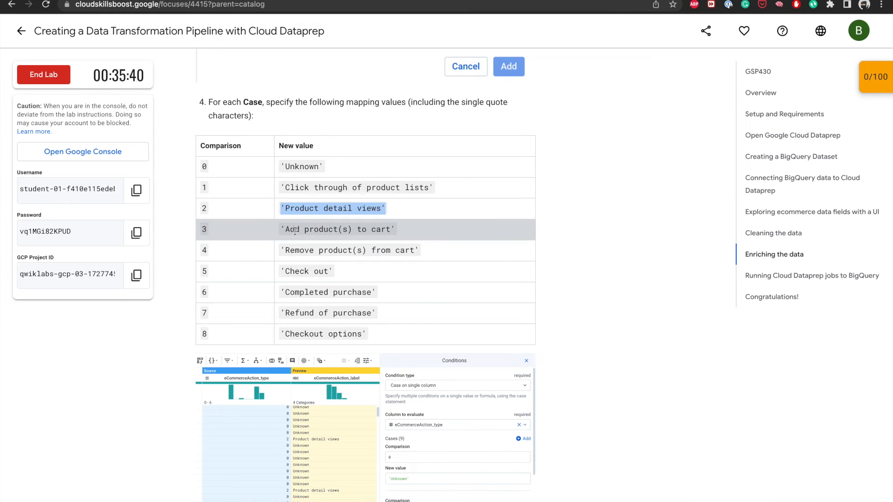
{"action": "left_click_drag", "start_coordinate": [284, 230], "coordinate": [394, 228]}
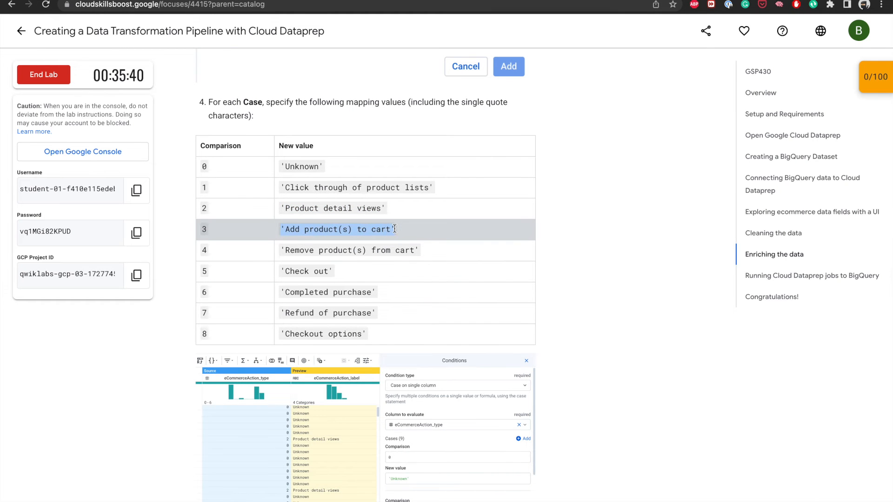
{"action": "key", "text": "ctrl+c"}
{"action": "key", "text": "ctrl+Right"}
{"action": "left_click", "coordinate": [668, 344]}
{"action": "key", "text": "ctrl+v"}
Set the fifth case's comparison to 4 and its new value to 'Remove product(s) from cart', copied from the lab's table.
{"action": "left_click", "coordinate": [763, 380]}
{"action": "left_click", "coordinate": [662, 319]}
{"action": "type", "text": "4"}
{"action": "left_click", "coordinate": [661, 354]}
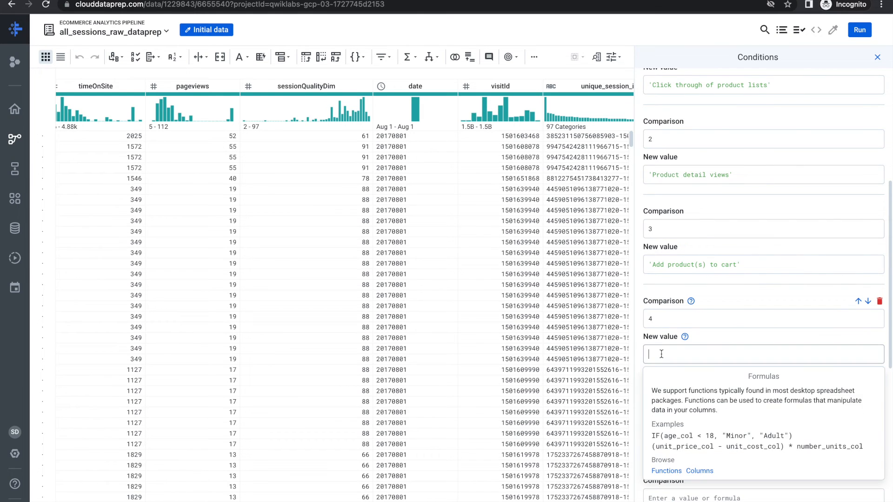
{"action": "key", "text": "ctrl+Left"}
{"action": "left_click_drag", "start_coordinate": [281, 250], "coordinate": [419, 252]}
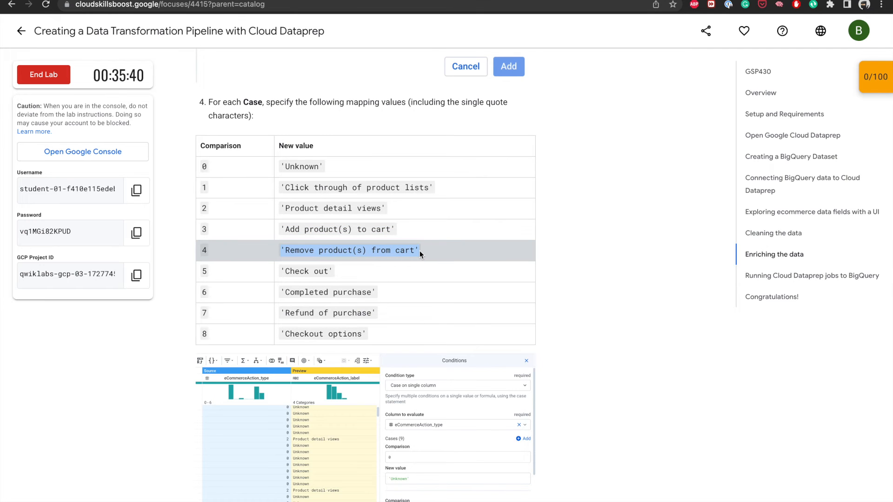
{"action": "key", "text": "ctrl+Right"}
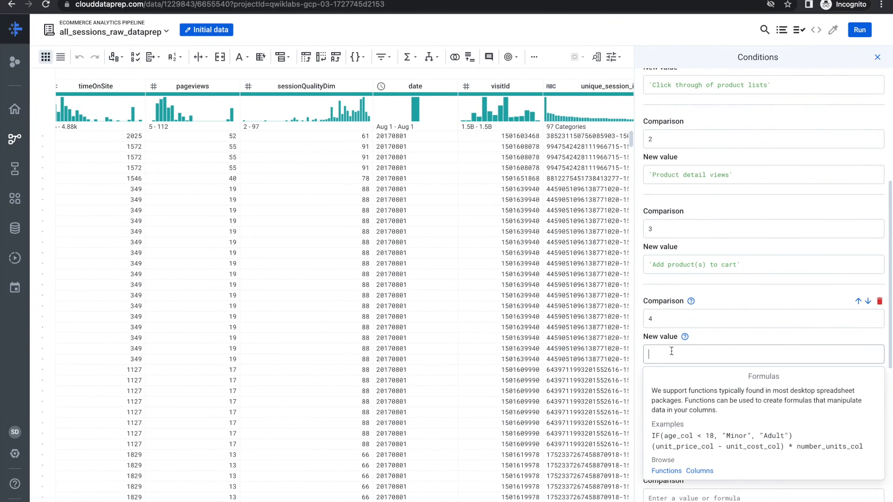
{"action": "key", "text": "ctrl+v"}
Set the sixth case's comparison to 5 and its new value to 'Check out', copied from the lab's table.
{"action": "scroll", "coordinate": [707, 366], "scroll_direction": "down", "scroll_amount": 2}
{"action": "left_click", "coordinate": [668, 320]}
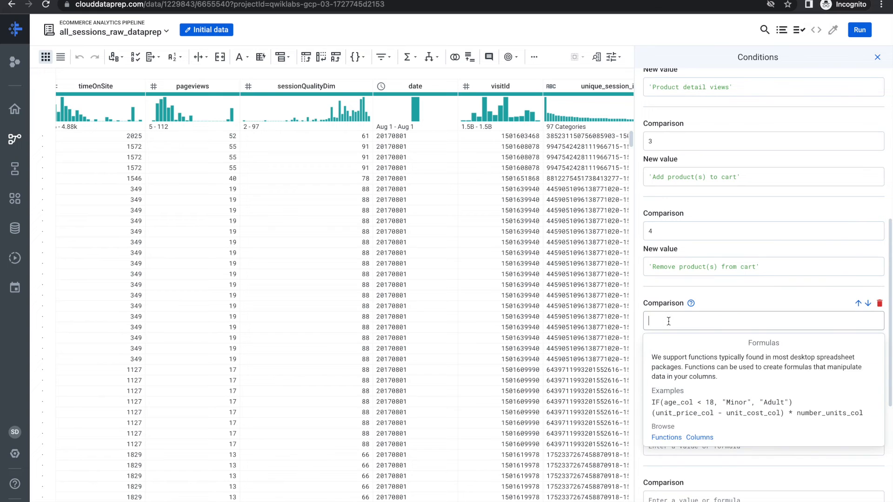
{"action": "type", "text": "5"}
{"action": "key", "text": "ctrl+Left"}
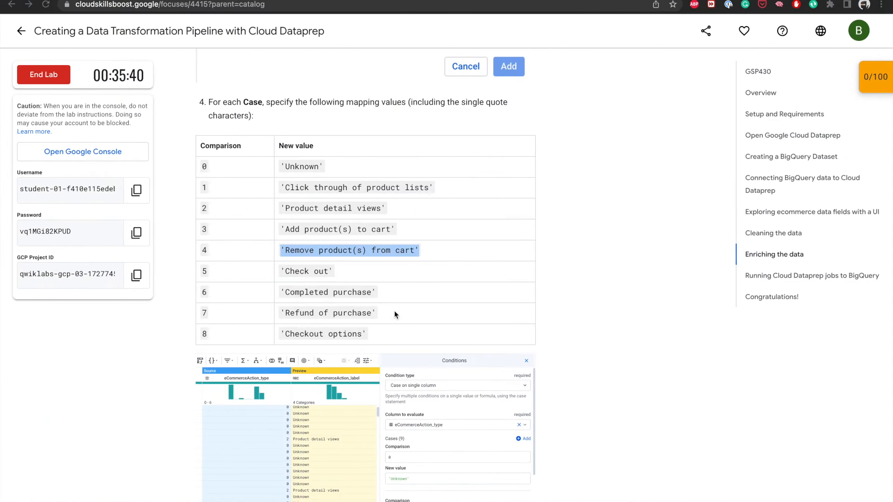
{"action": "left_click_drag", "start_coordinate": [282, 272], "coordinate": [334, 274]}
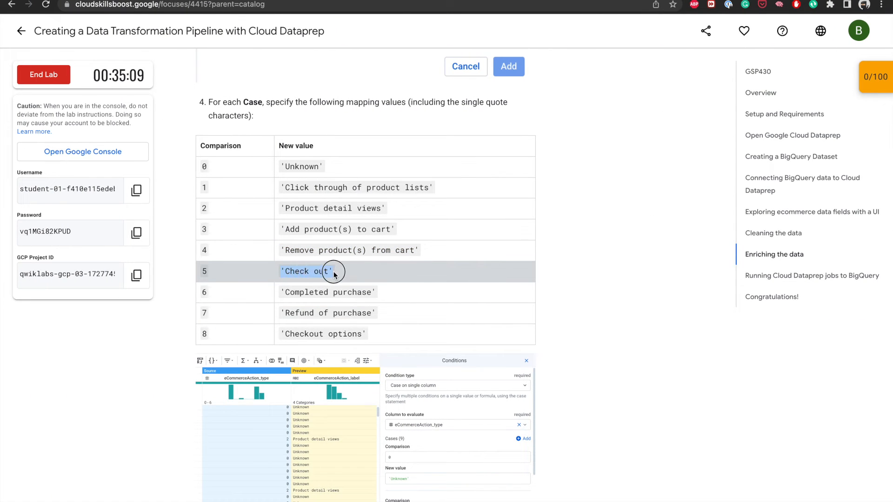
{"action": "key", "text": "ctrl+c"}
{"action": "key", "text": "ctrl+Right"}
{"action": "left_click", "coordinate": [668, 356]}
{"action": "key", "text": "ctrl+v"}
Set the seventh case's comparison to 6 and its new value to 'Completed purchase', copied from the lab's table.
{"action": "left_click", "coordinate": [668, 405]}
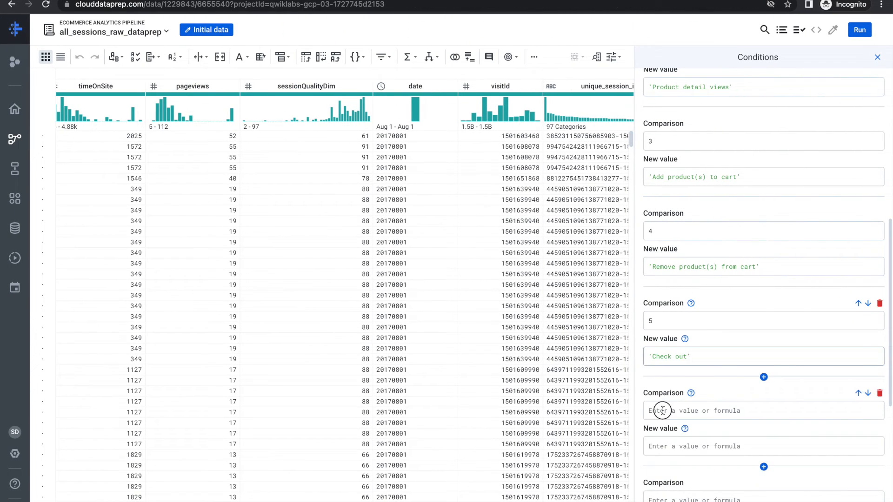
{"action": "type", "text": "6"}
{"action": "scroll", "coordinate": [762, 279], "scroll_direction": "down", "scroll_amount": 2}
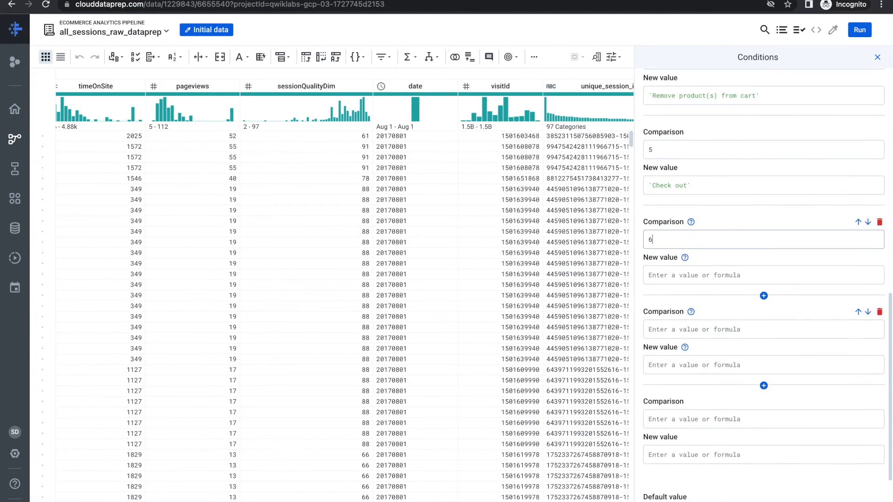
{"action": "key", "text": "ctrl+Left"}
{"action": "left_click_drag", "start_coordinate": [280, 292], "coordinate": [381, 294]}
{"action": "key", "text": "ctrl+Right"}
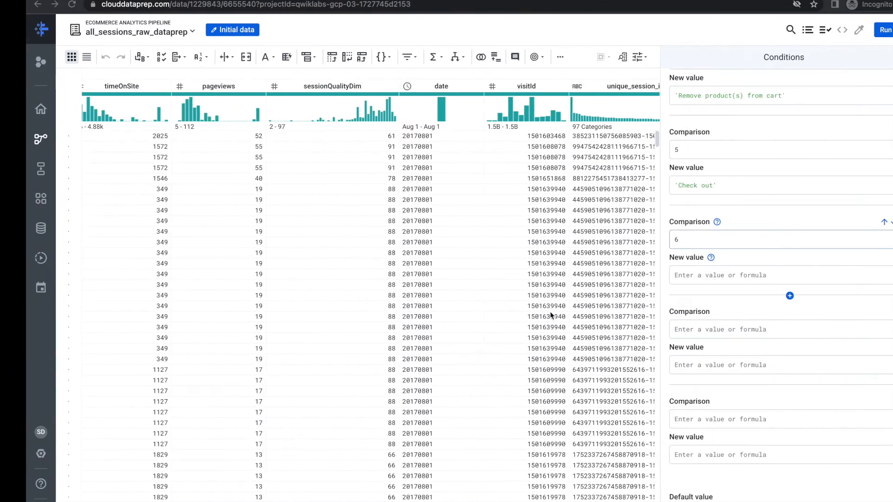
{"action": "left_click", "coordinate": [658, 272]}
{"action": "key", "text": "super+v"}
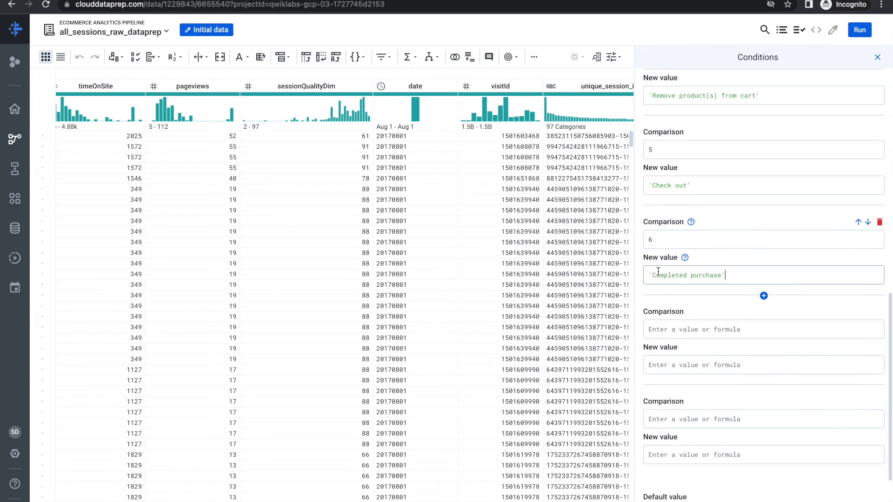
Set the eighth case's comparison to 7 and its new value to 'Refund of purchase', copied from the lab's table.
{"action": "left_click", "coordinate": [680, 330]}
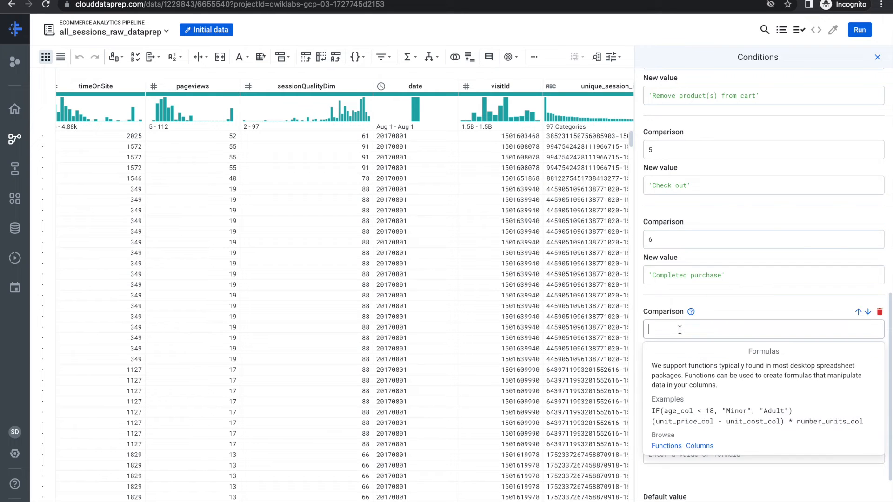
{"action": "type", "text": "7"}
{"action": "key", "text": "ctrl+Left"}
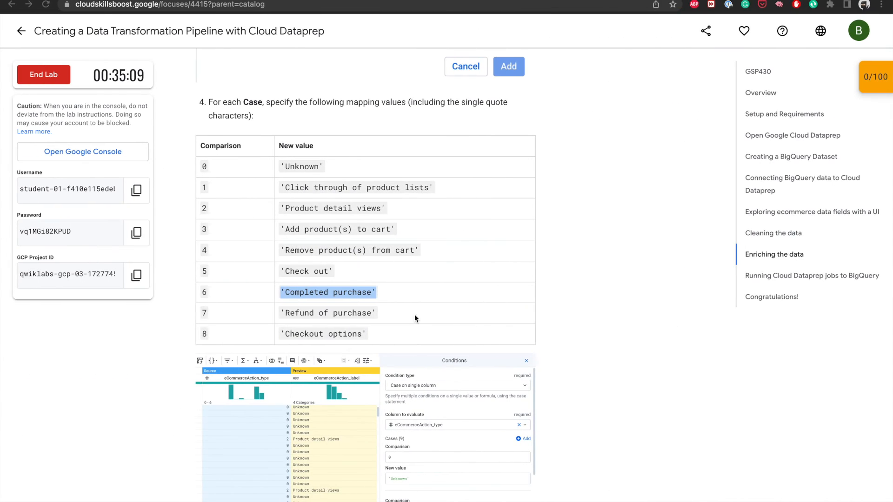
{"action": "left_click_drag", "start_coordinate": [282, 313], "coordinate": [384, 315]}
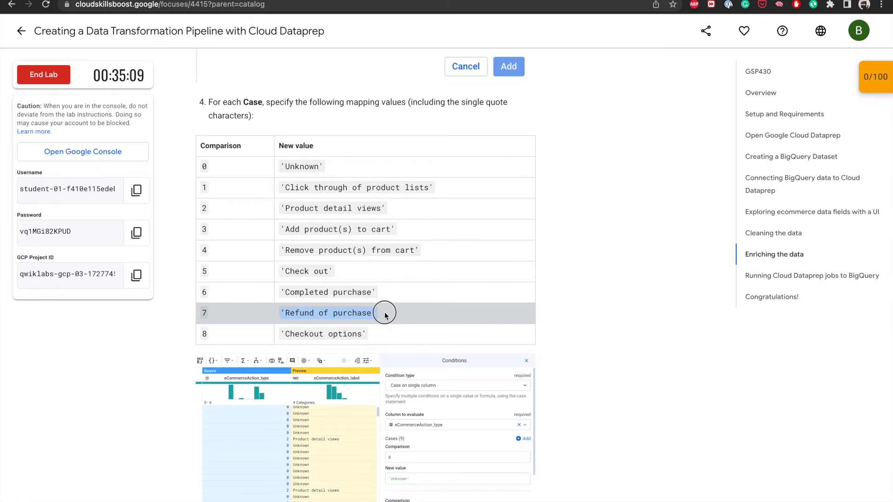
{"action": "key", "text": "ctrl+Right"}
{"action": "left_click", "coordinate": [668, 368]}
{"action": "key", "text": "super+v"}
{"action": "left_click", "coordinate": [663, 394]}
Set the ninth case's comparison to 8 and its new value to 'Checkout options', copied from the lab's table.
{"action": "key", "text": "ctrl+Left"}
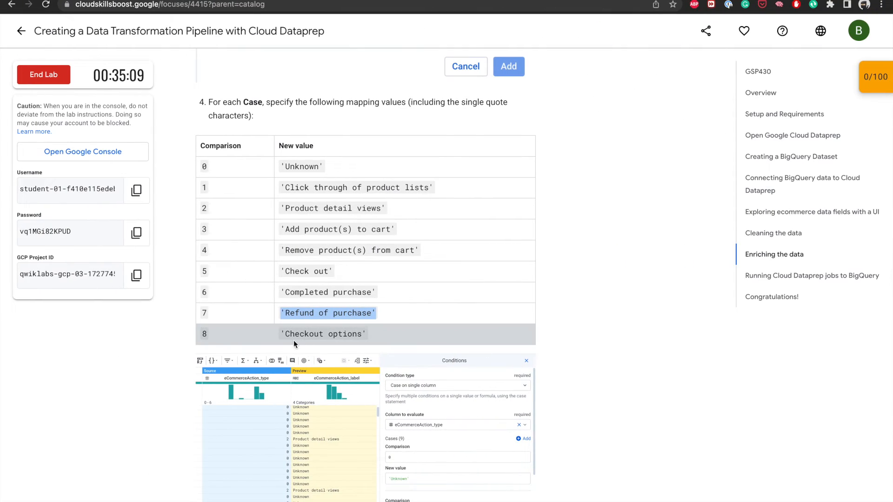
{"action": "left_click_drag", "start_coordinate": [280, 334], "coordinate": [375, 338]}
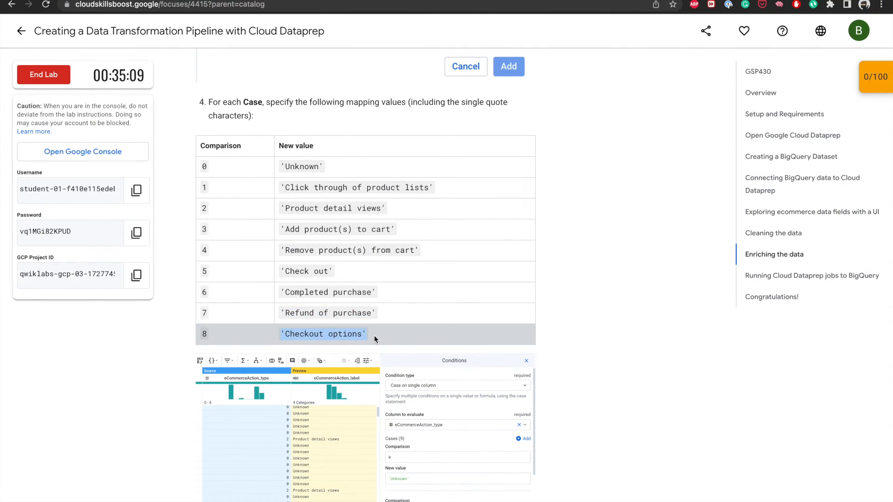
{"action": "key", "text": "ctrl+Right"}
{"action": "scroll", "coordinate": [674, 412], "scroll_direction": "down", "scroll_amount": 1}
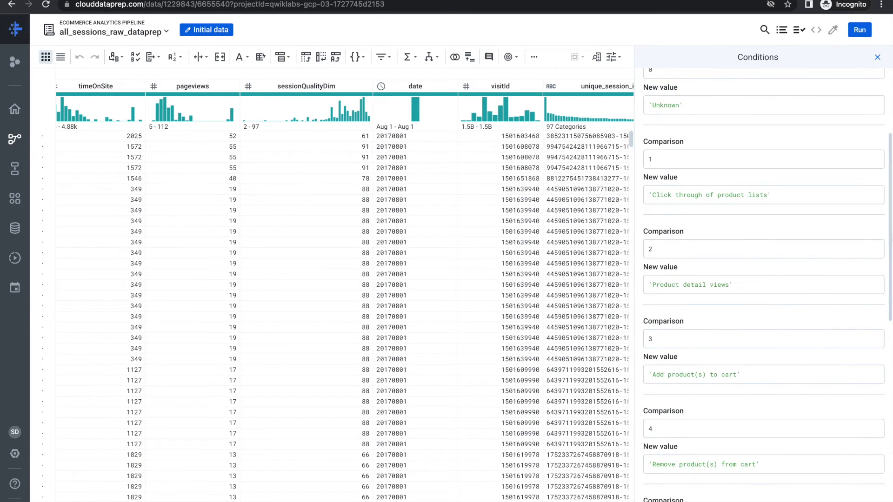
{"action": "scroll", "coordinate": [716, 365], "scroll_direction": "down", "scroll_amount": 5}
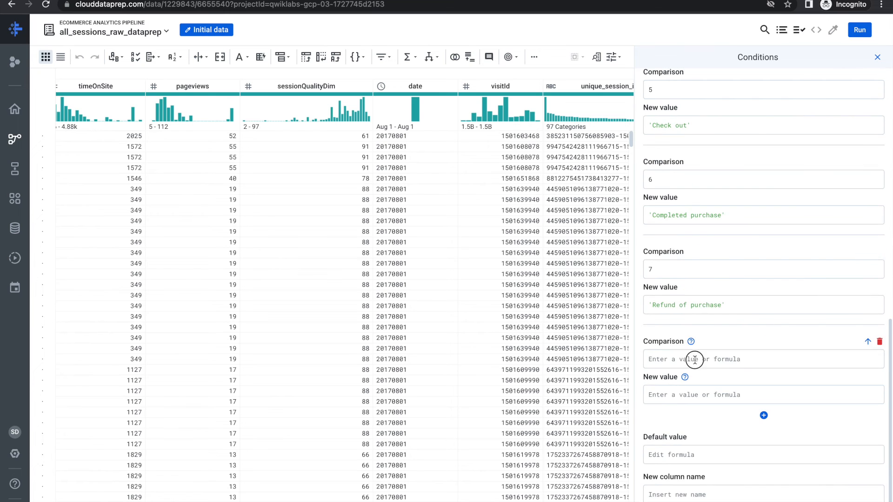
{"action": "left_click", "coordinate": [694, 359]}
{"action": "type", "text": "8"}
{"action": "left_click", "coordinate": [668, 395]}
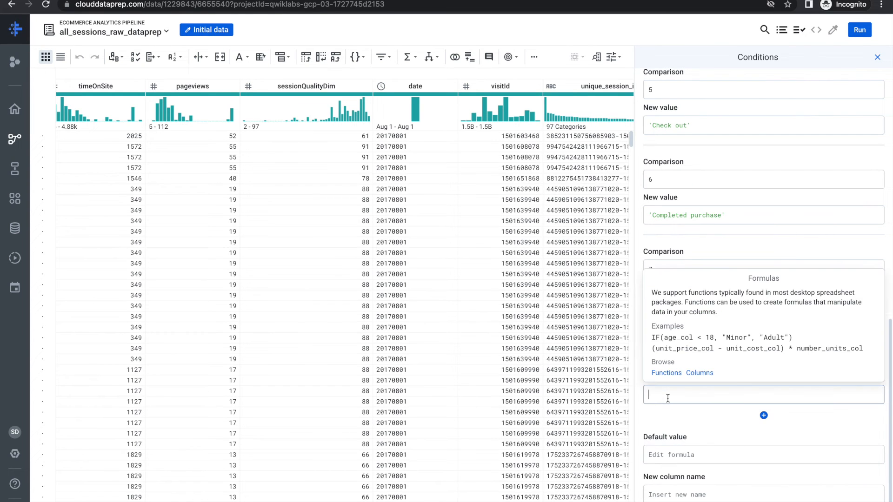
{"action": "key", "text": "ctrl+v"}
{"action": "key", "text": "ctrl+Left"}
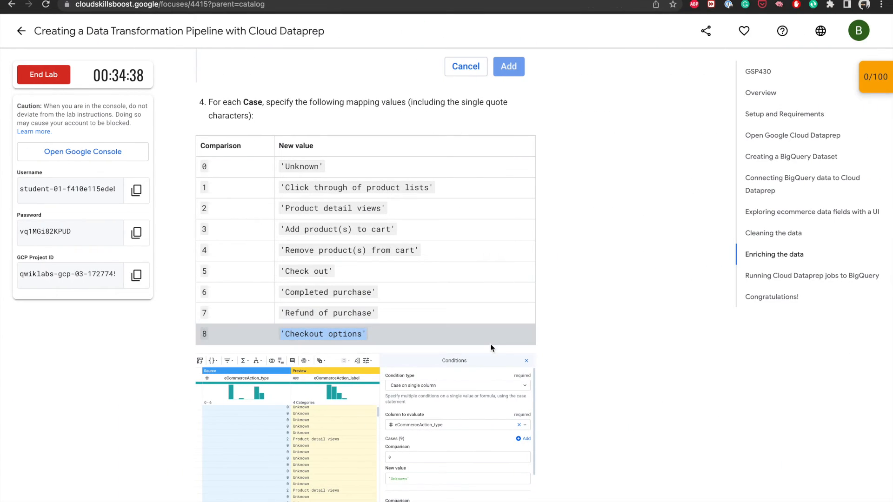
{"action": "key", "text": "ctrl+Right"}
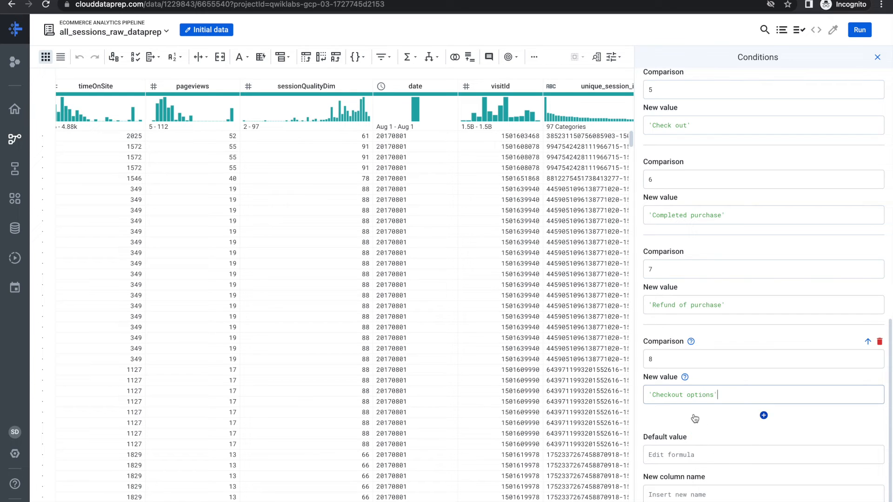
Name the new column eCommerceAction_label, copied from the lab instructions, and add the nine-case condition to the recipe.
{"action": "scroll", "coordinate": [688, 326], "scroll_direction": "up", "scroll_amount": 2}
{"action": "scroll", "coordinate": [688, 327], "scroll_direction": "up", "scroll_amount": 3}
{"action": "key", "text": "ctrl+Left"}
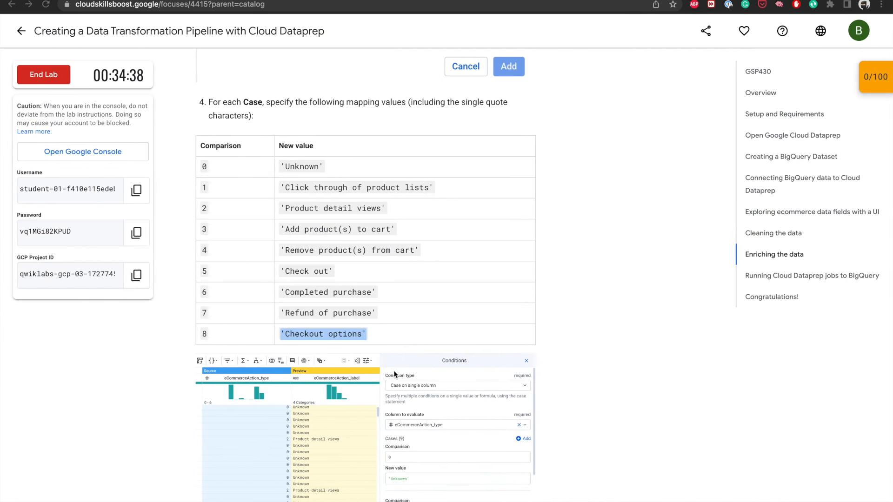
{"action": "scroll", "coordinate": [394, 375], "scroll_direction": "down", "scroll_amount": 7}
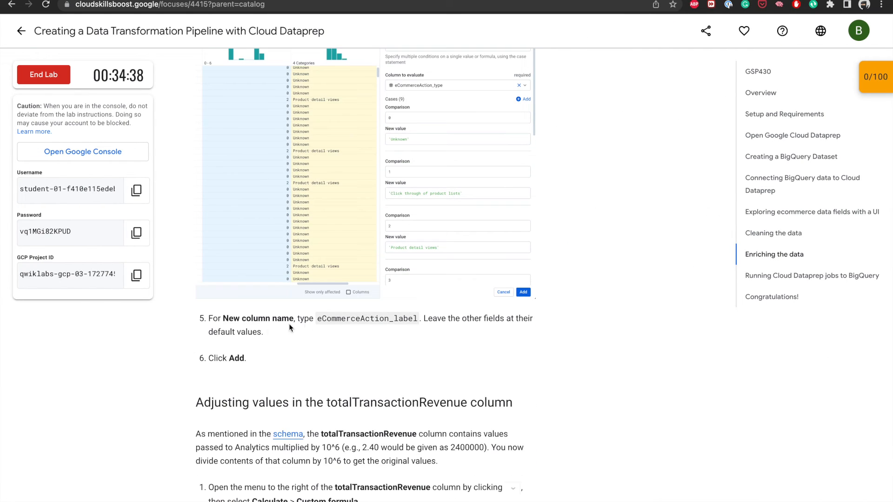
{"action": "double_click", "coordinate": [372, 319]}
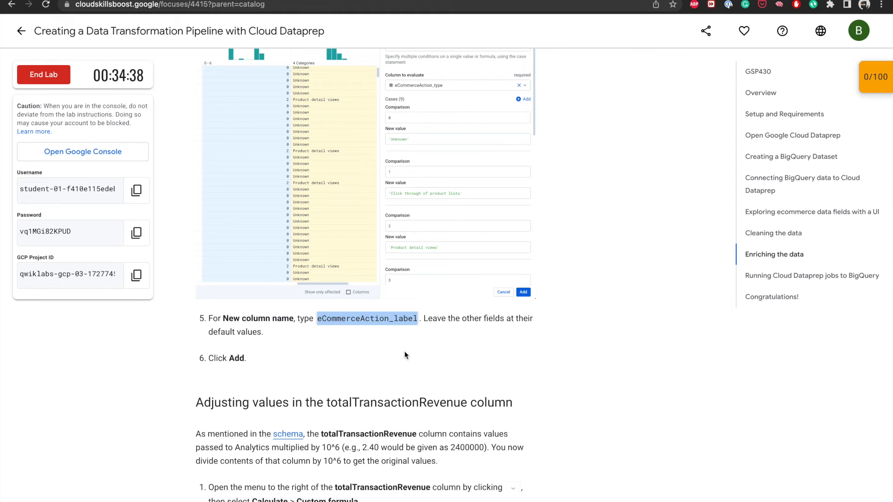
{"action": "key", "text": "super+Tab"}
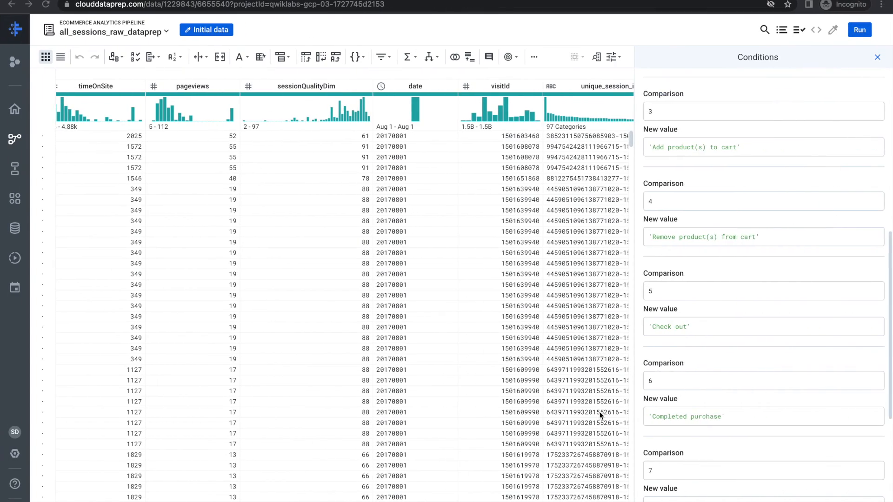
{"action": "scroll", "coordinate": [683, 418], "scroll_direction": "down", "scroll_amount": 5}
{"action": "left_click", "coordinate": [676, 492]}
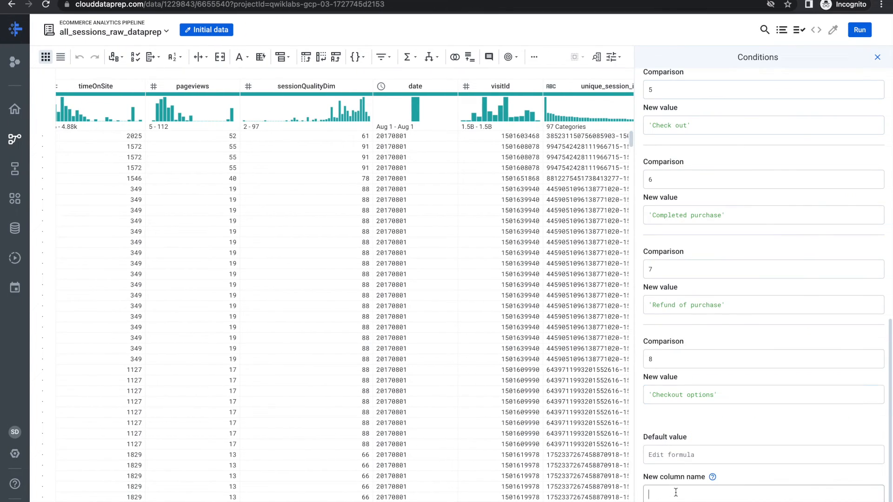
{"action": "key", "text": "super+v"}
{"action": "key", "text": "super+Tab"}
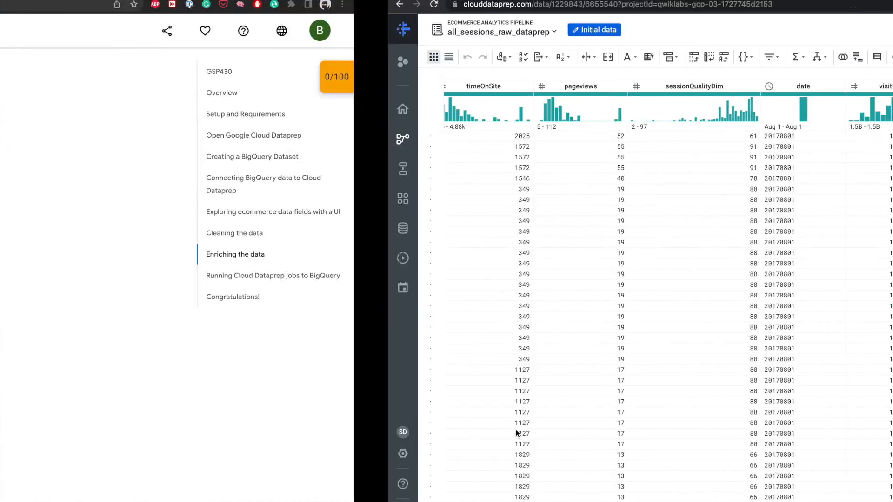
{"action": "key", "text": "super+Tab"}
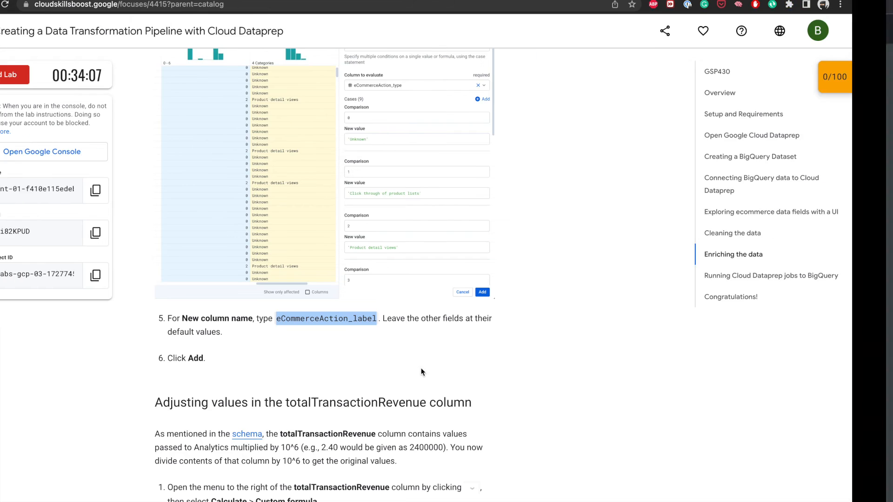
{"action": "left_click", "coordinate": [872, 501]}
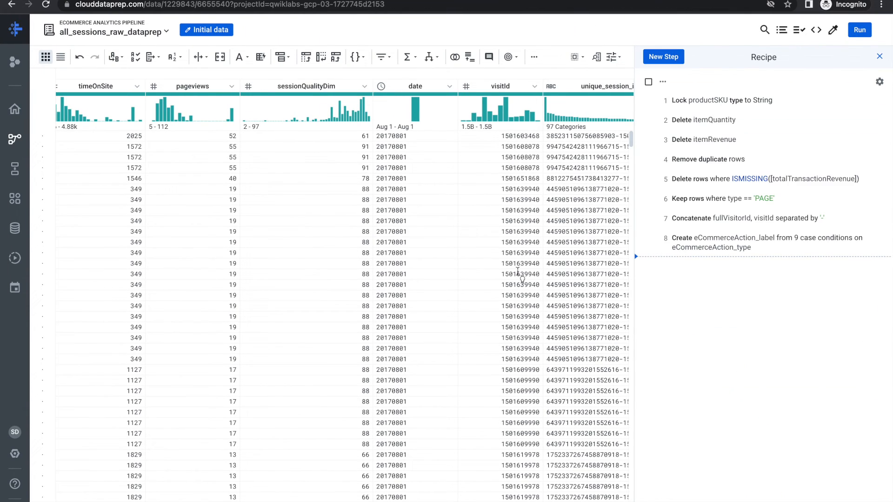
Read the lab's totalTransactionRevenue instructions, find that column in the grid and start a custom formula calculation on it.
{"action": "key", "text": "super+Tab"}
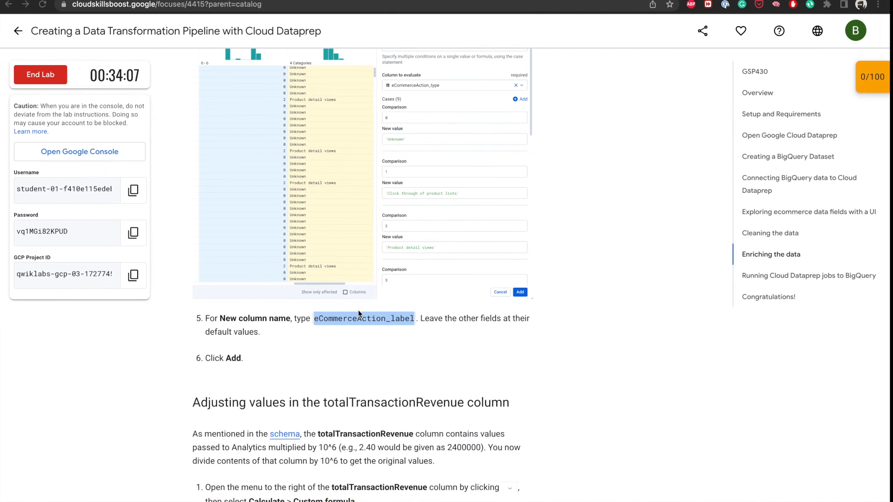
{"action": "scroll", "coordinate": [362, 399], "scroll_direction": "down", "scroll_amount": 2}
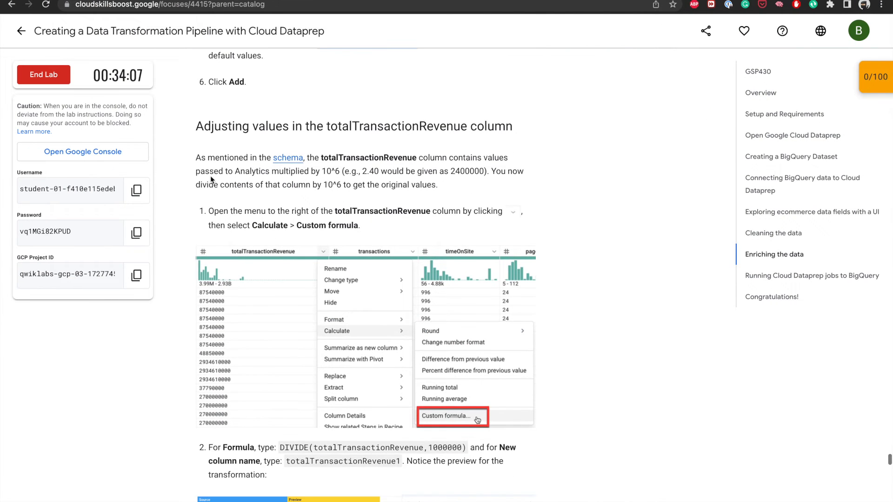
{"action": "scroll", "coordinate": [205, 145], "scroll_direction": "down", "scroll_amount": 2}
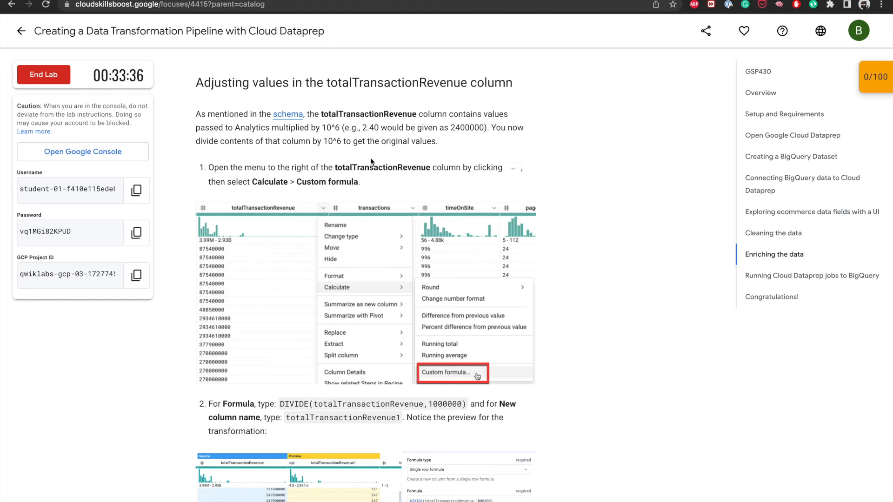
{"action": "scroll", "coordinate": [371, 160], "scroll_direction": "down", "scroll_amount": 3}
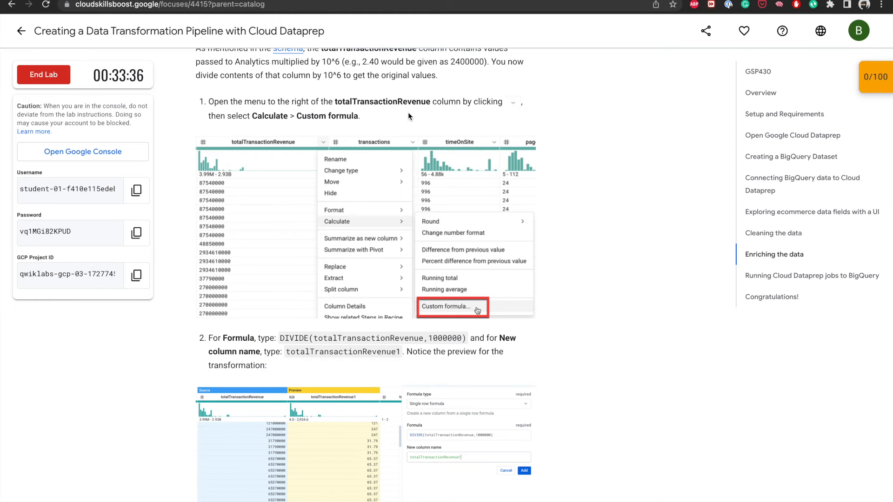
{"action": "key", "text": "ctrl+Right"}
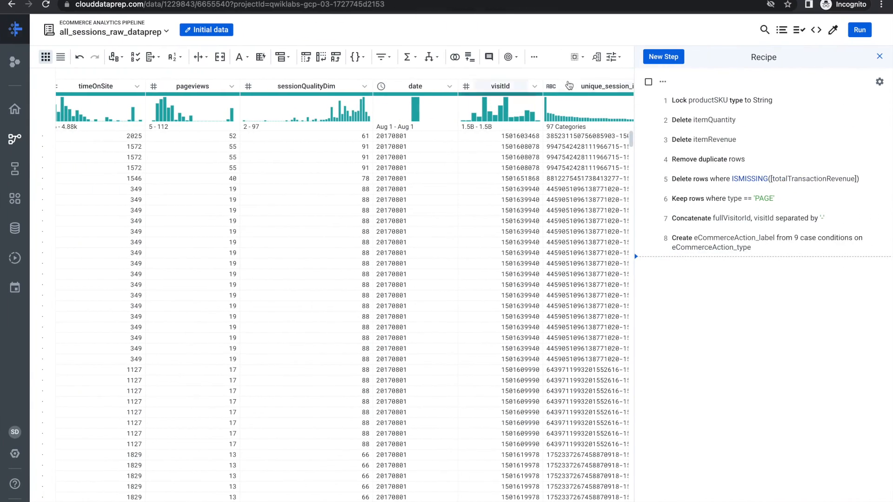
{"action": "left_click", "coordinate": [596, 58]}
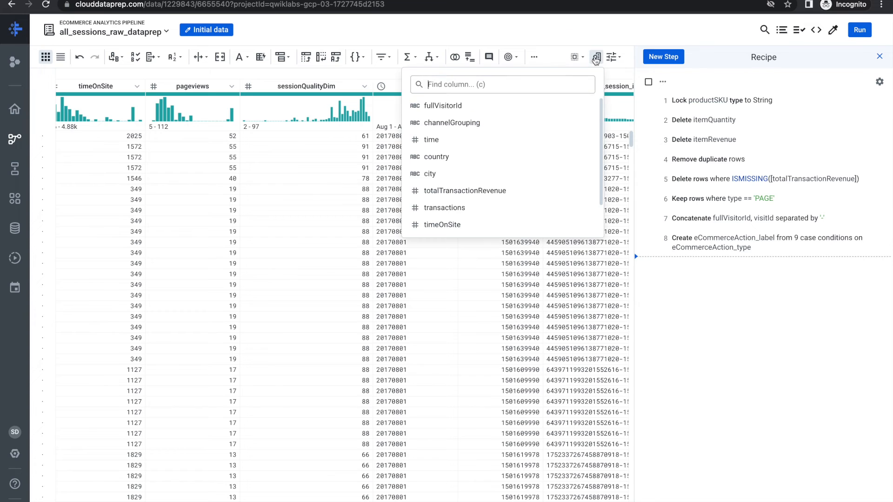
{"action": "type", "text": "tot"}
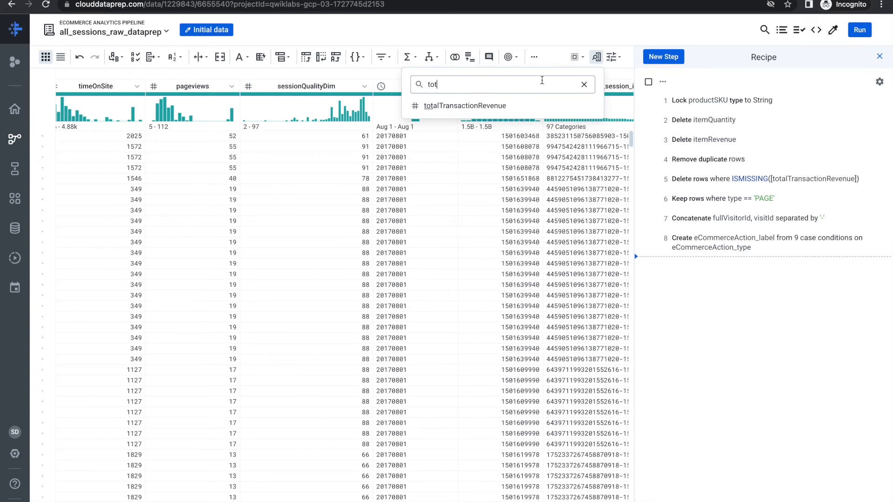
{"action": "left_click", "coordinate": [479, 106]}
{"action": "left_click", "coordinate": [207, 89]}
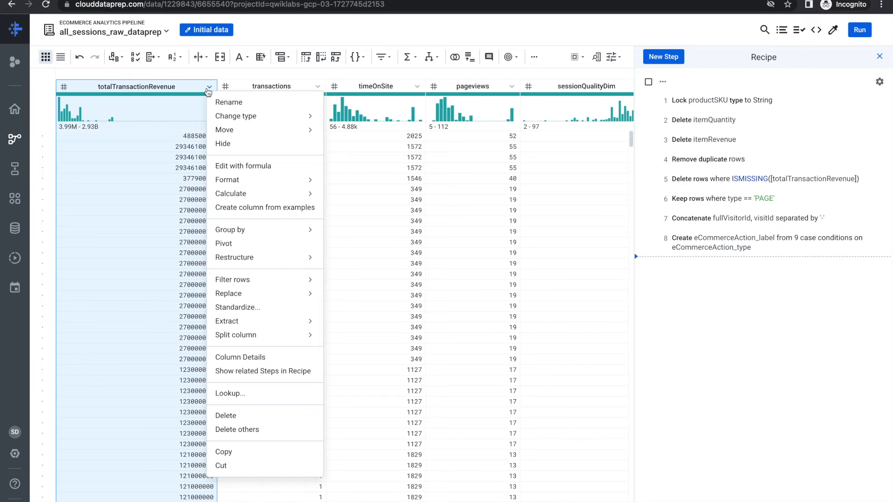
{"action": "mouse_move", "coordinate": [245, 233]}
{"action": "mouse_move", "coordinate": [246, 196]}
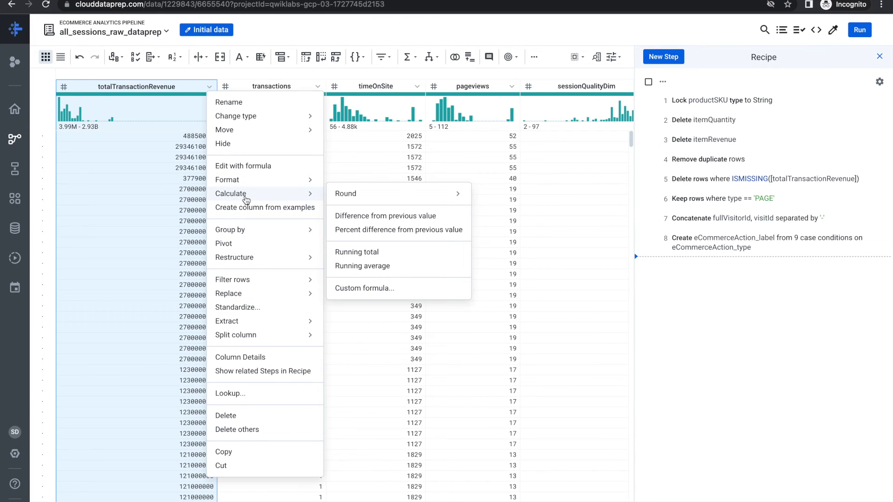
{"action": "left_click", "coordinate": [349, 289]}
Check the lab's formula instructions and insert the DIVIDE function into the new single row formula.
{"action": "key", "text": "ctrl+Left"}
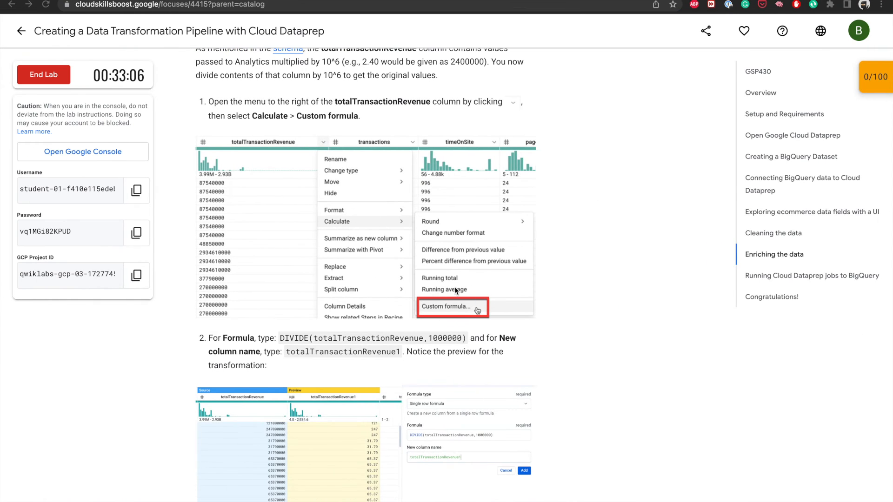
{"action": "scroll", "coordinate": [524, 337], "scroll_direction": "down", "scroll_amount": 3}
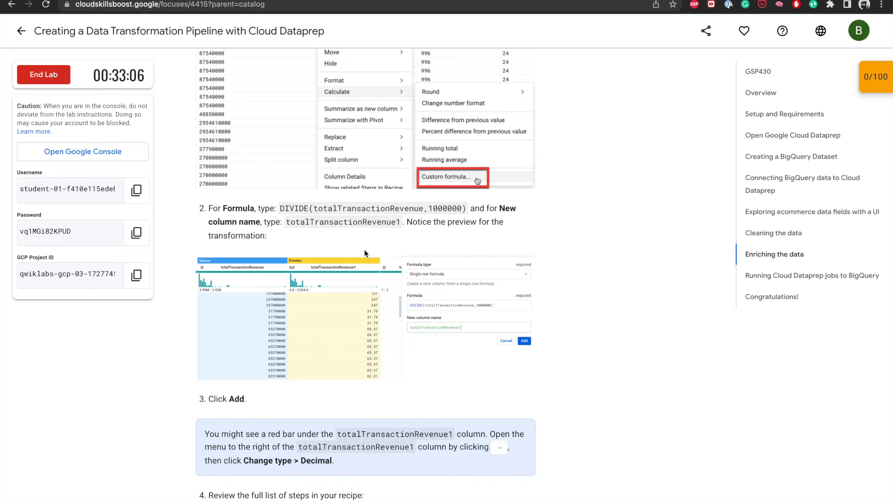
{"action": "key", "text": "ctrl+Right"}
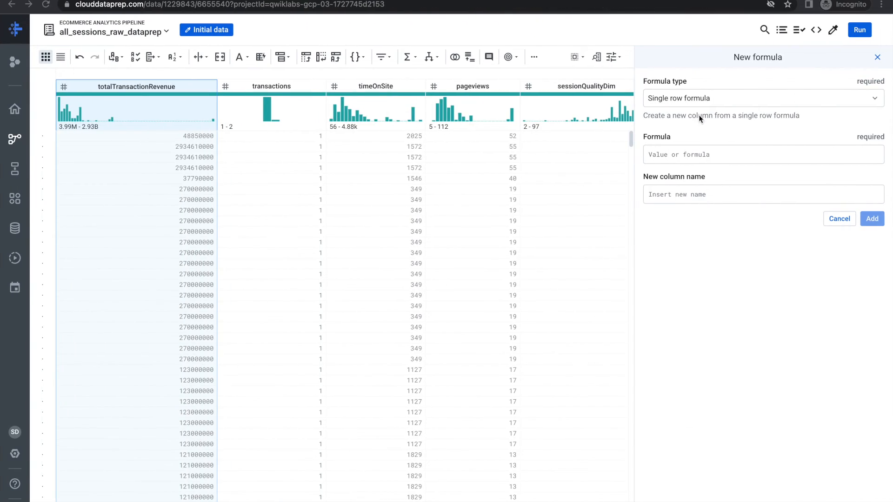
{"action": "left_click", "coordinate": [680, 153]}
{"action": "type", "text": "de"}
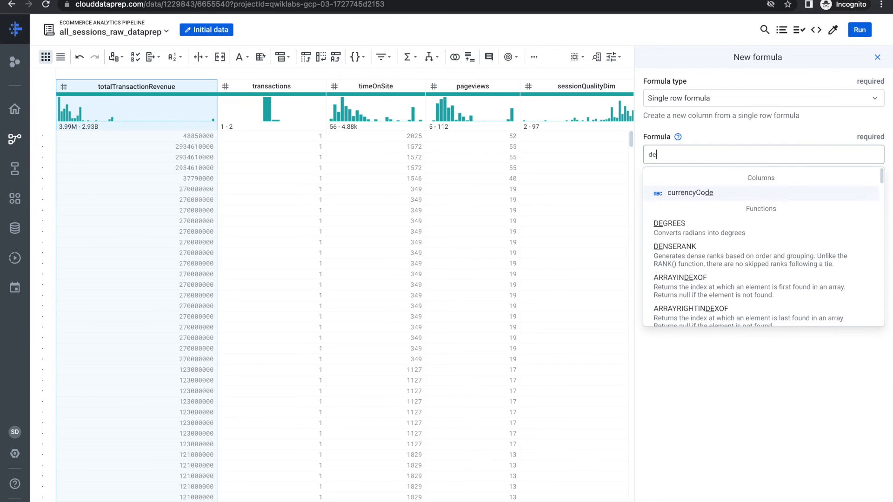
{"action": "key", "text": "BackSpace"}
{"action": "type", "text": "ivide"}
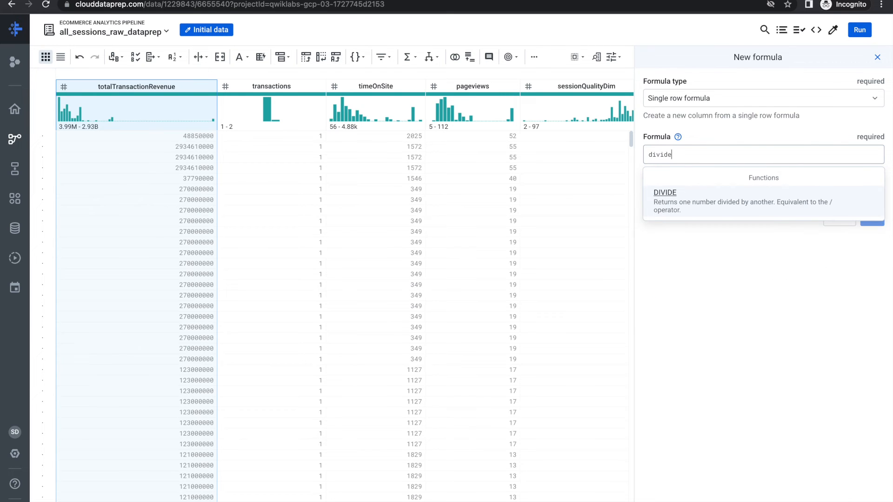
{"action": "left_click", "coordinate": [701, 201]}
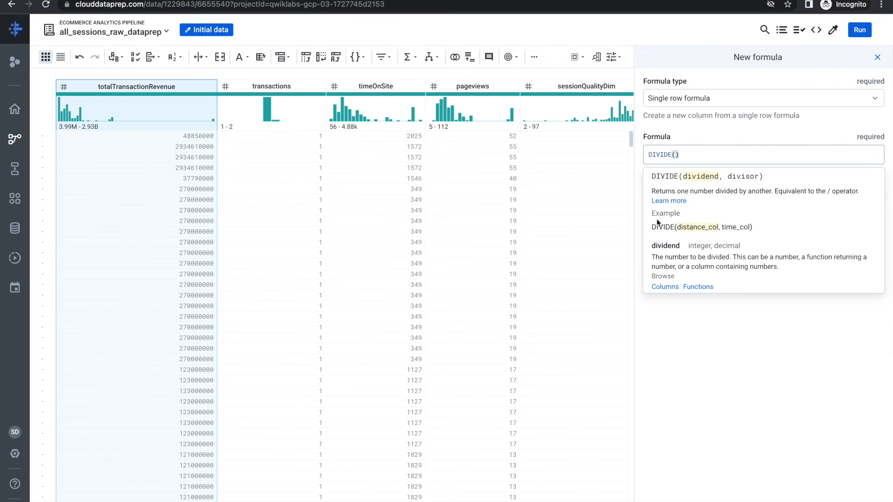
Replace the formula with DIVIDE(totalTransactionRevenue,1000000), copied from the lab instructions.
{"action": "key", "text": "ctrl+Left"}
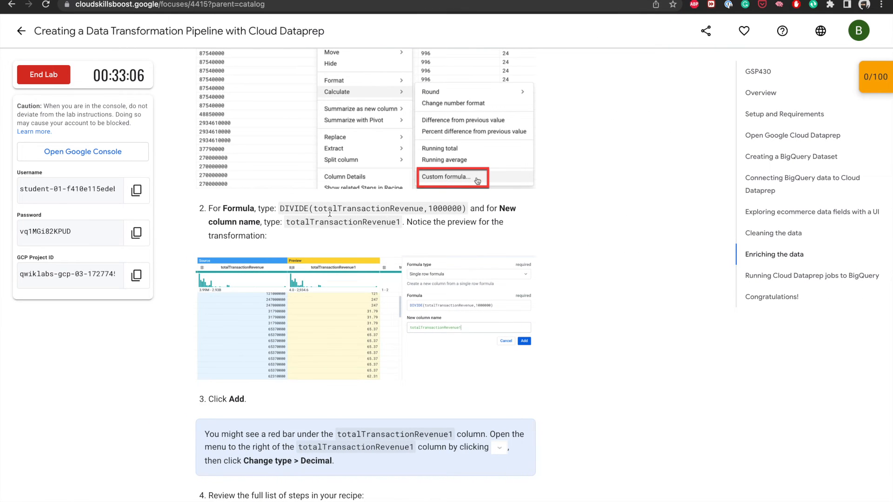
{"action": "left_click_drag", "start_coordinate": [282, 208], "coordinate": [464, 210]}
{"action": "key", "text": "ctrl+c"}
{"action": "key", "text": "ctrl+Right"}
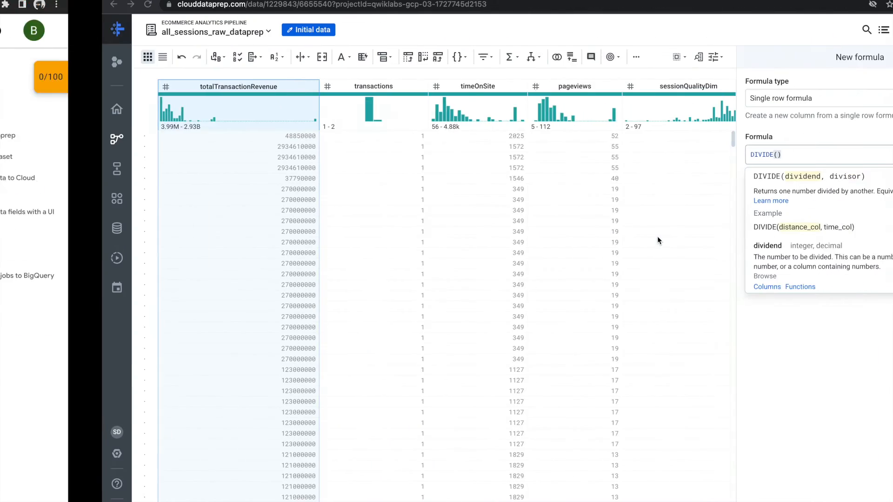
{"action": "left_click", "coordinate": [640, 157]}
{"action": "key", "text": "ctrl+a"}
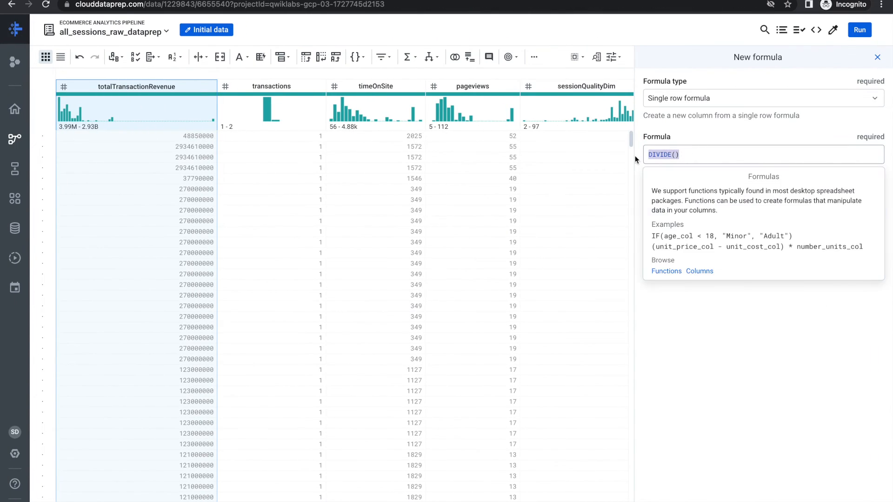
{"action": "key", "text": "ctrl+v"}
Name the new formula column totalTransactionRevenue1, copied from the lab instructions.
{"action": "key", "text": "ctrl+Left"}
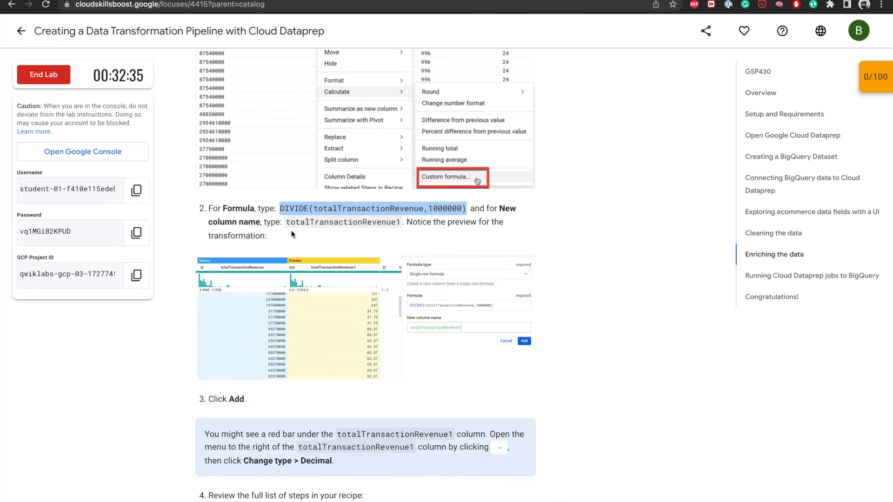
{"action": "double_click", "coordinate": [332, 221]}
{"action": "key", "text": "super+c"}
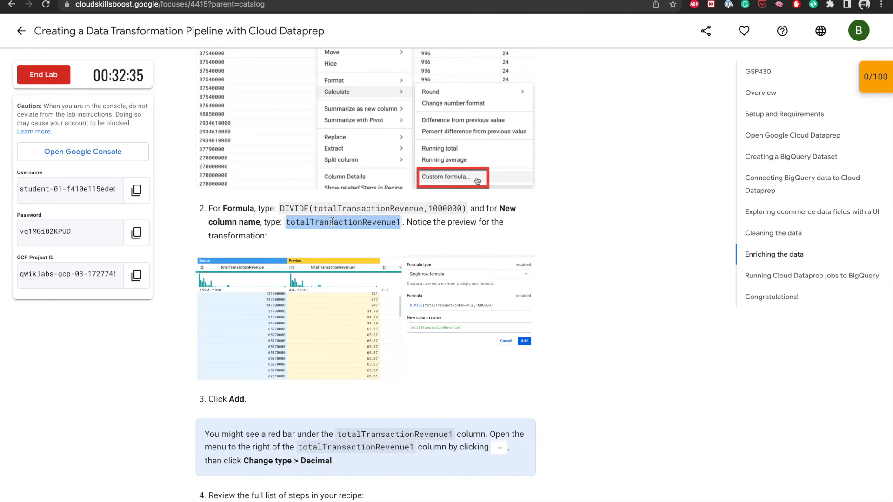
{"action": "key", "text": "ctrl+Right"}
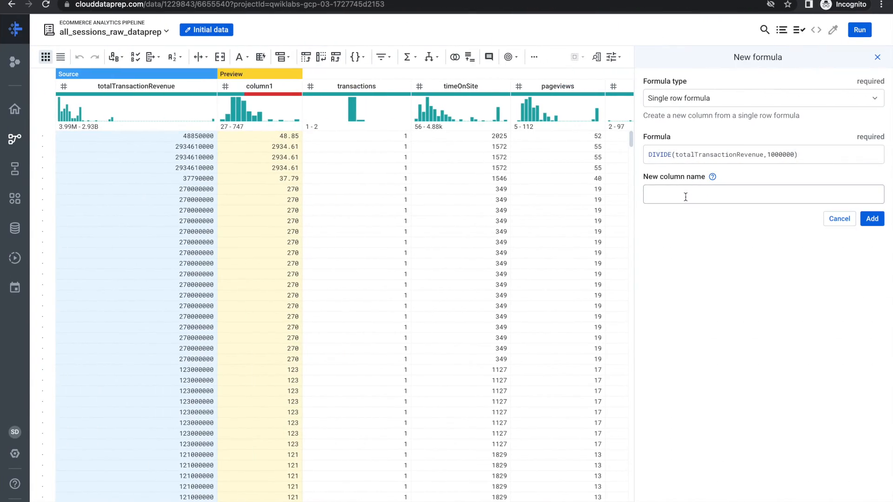
{"action": "key", "text": "super+v"}
Compare the formula preview with the lab's example and add the totalTransactionRevenue1 formula to the recipe.
{"action": "key", "text": "ctrl+Left"}
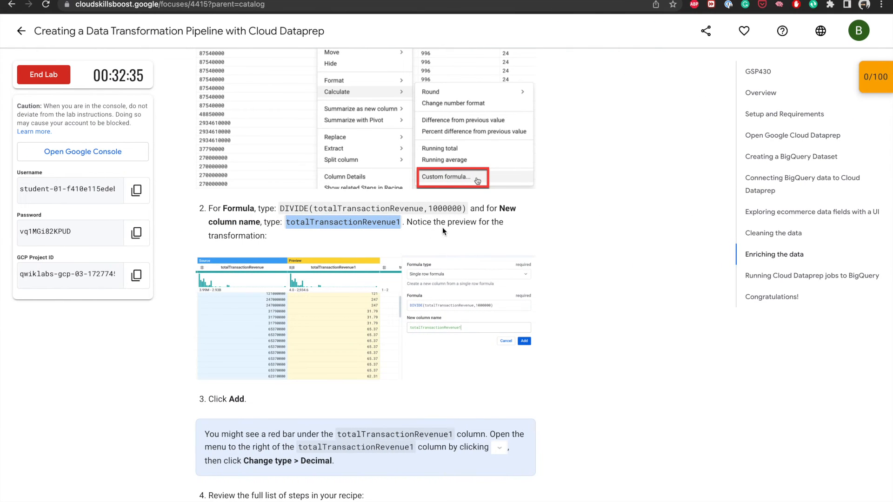
{"action": "key", "text": "ctrl+Right"}
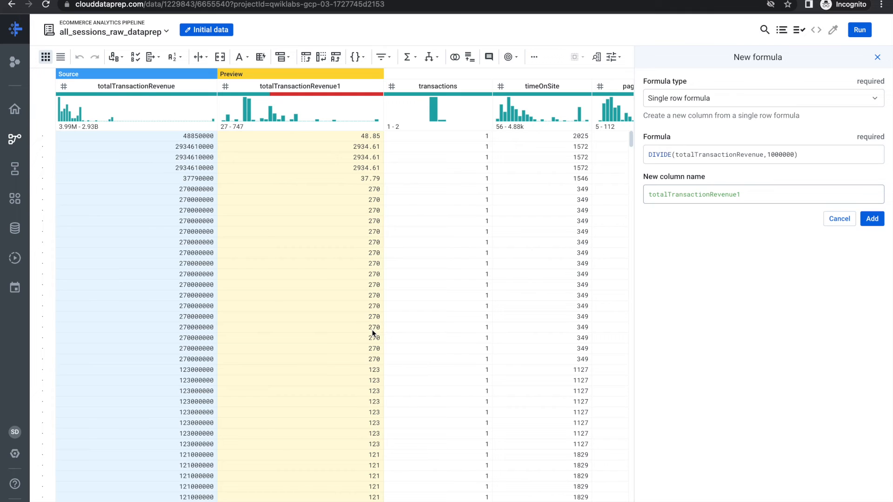
{"action": "key", "text": "ctrl+Left"}
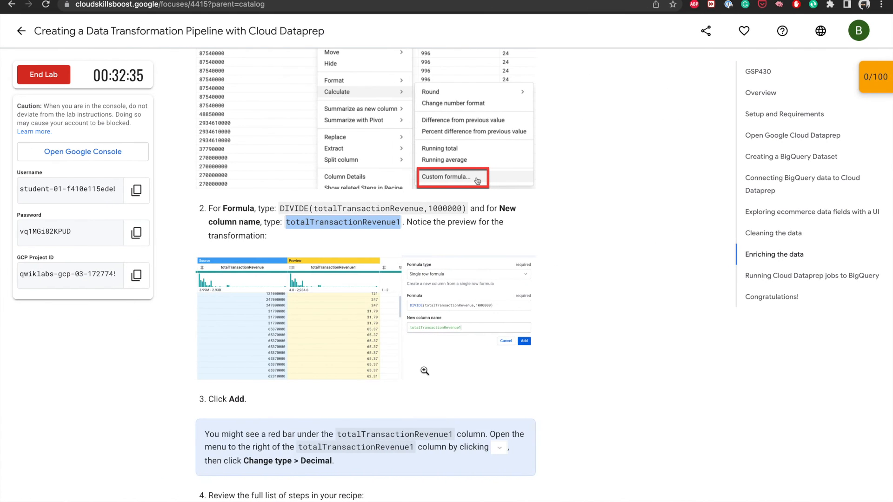
{"action": "scroll", "coordinate": [424, 370], "scroll_direction": "down", "scroll_amount": 2}
{"action": "scroll", "coordinate": [423, 369], "scroll_direction": "down", "scroll_amount": 5}
{"action": "key", "text": "ctrl+Right"}
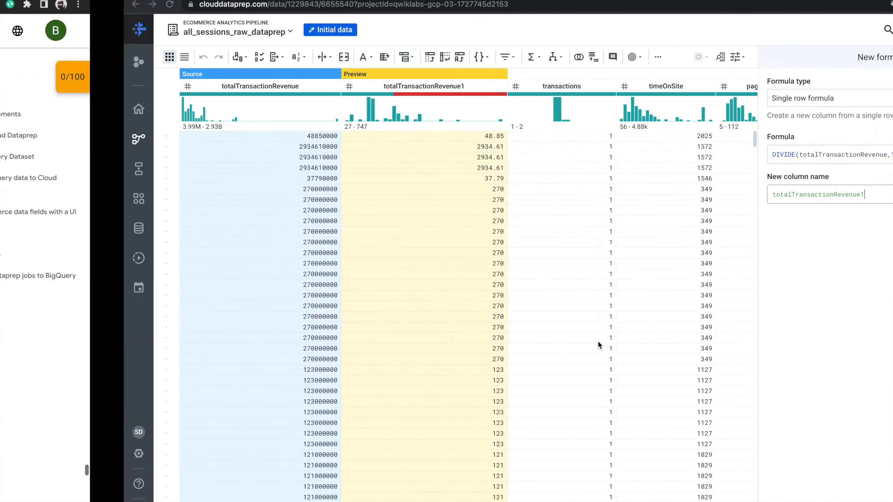
{"action": "left_click", "coordinate": [871, 219]}
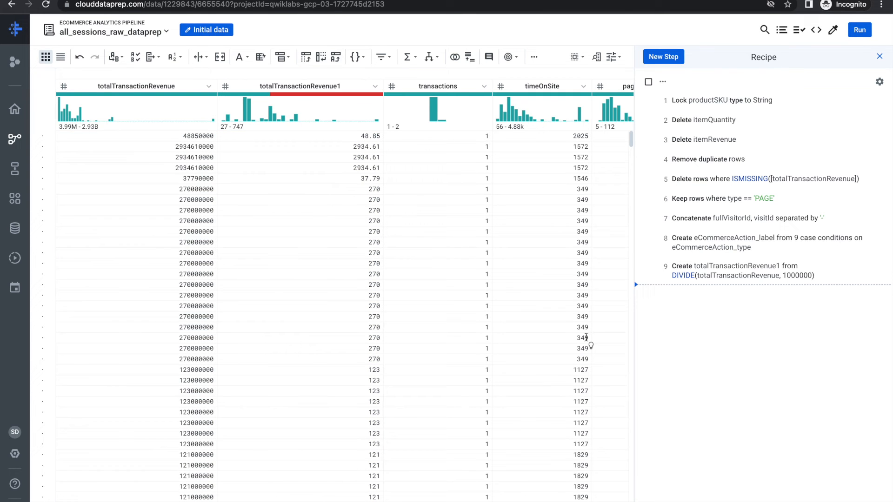
Read the lab's note on the red bar and change the totalTransactionRevenue1 column's type to Decimal.
{"action": "key", "text": "ctrl+Left"}
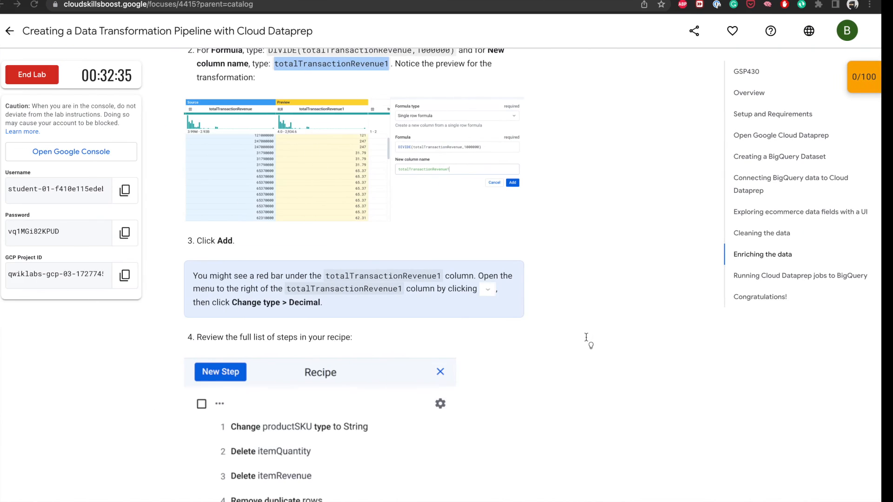
{"action": "scroll", "coordinate": [573, 375], "scroll_direction": "down", "scroll_amount": 3}
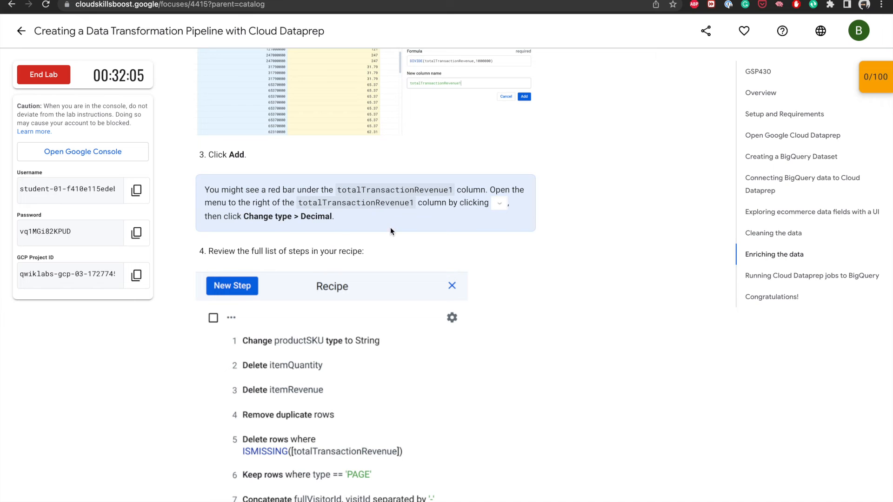
{"action": "scroll", "coordinate": [391, 228], "scroll_direction": "down", "scroll_amount": 1}
{"action": "key", "text": "ctrl+Right"}
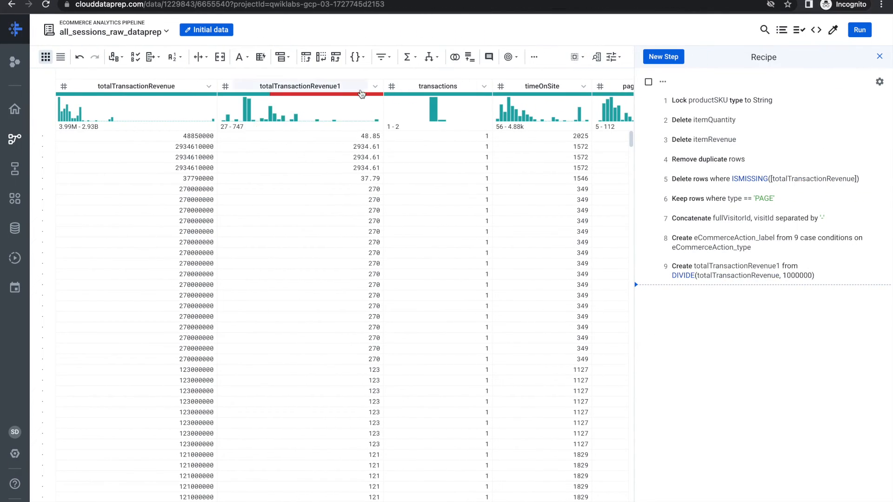
{"action": "left_click", "coordinate": [376, 86]}
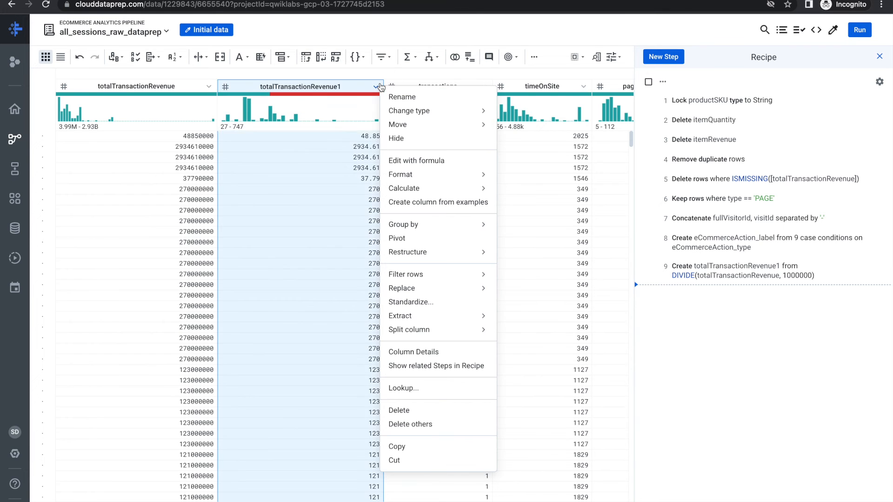
{"action": "mouse_move", "coordinate": [469, 113]}
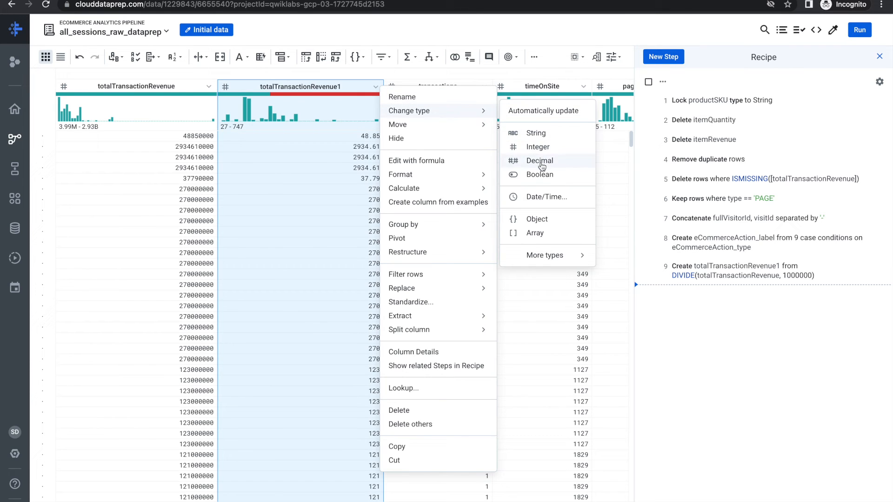
{"action": "left_click", "coordinate": [539, 162]}
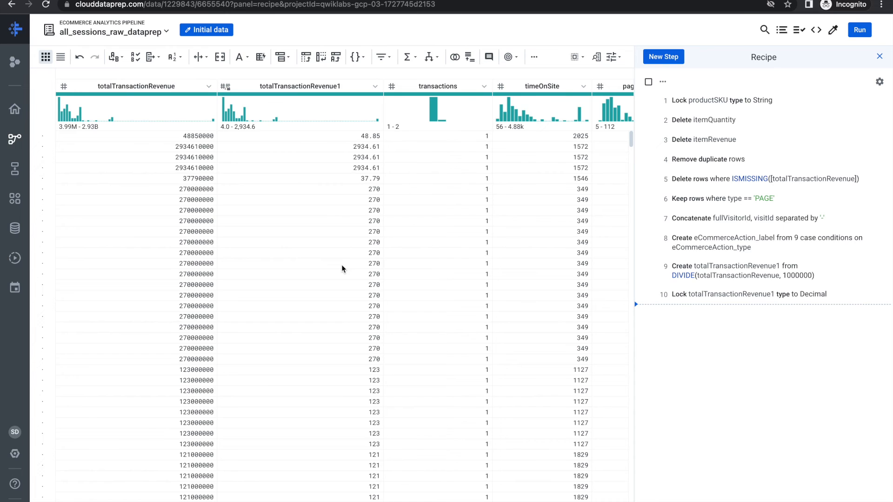
Compare the full list of recipe steps with the one shown in the lab instructions.
{"action": "key", "text": "ctrl+Left"}
{"action": "scroll", "coordinate": [286, 229], "scroll_direction": "down", "scroll_amount": 2}
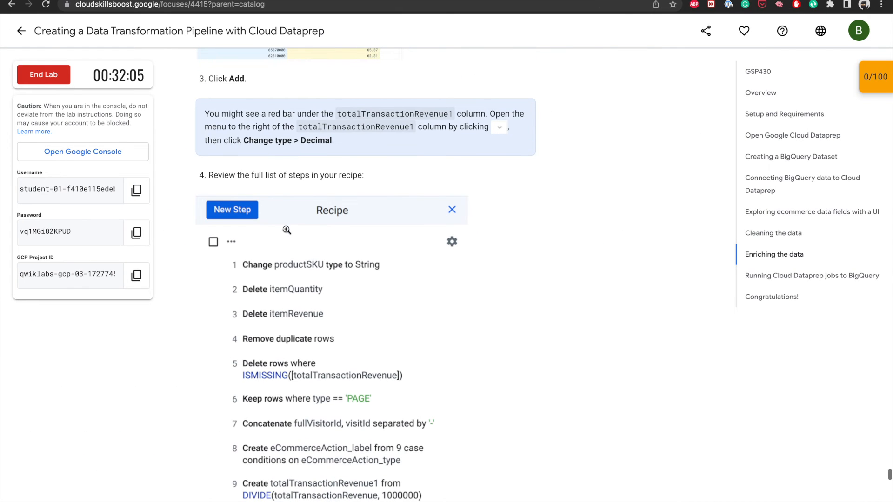
{"action": "scroll", "coordinate": [349, 205], "scroll_direction": "down", "scroll_amount": 2}
{"action": "scroll", "coordinate": [350, 202], "scroll_direction": "down", "scroll_amount": 2}
{"action": "scroll", "coordinate": [513, 214], "scroll_direction": "down", "scroll_amount": 1}
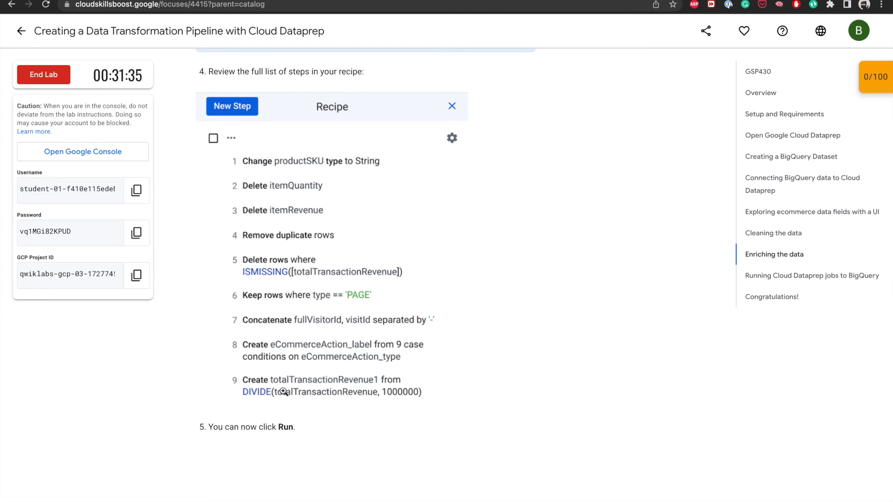
{"action": "key", "text": "ctrl+Right"}
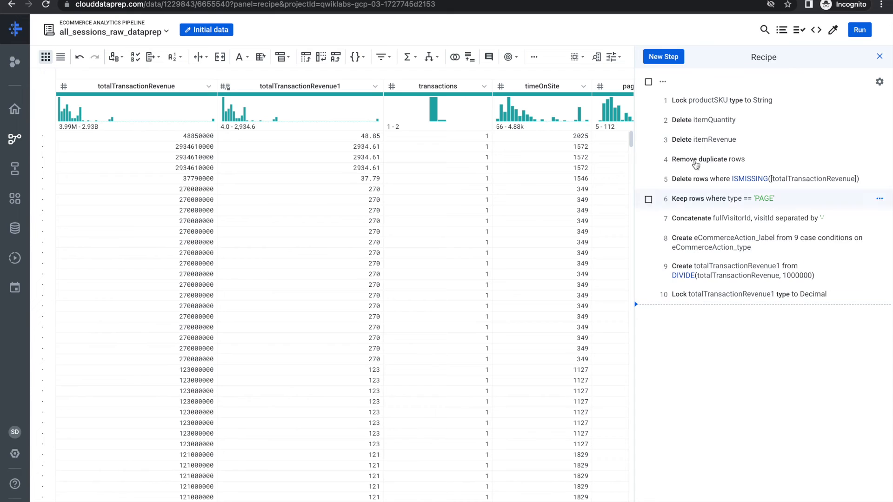
{"action": "key", "text": "ctrl+Left"}
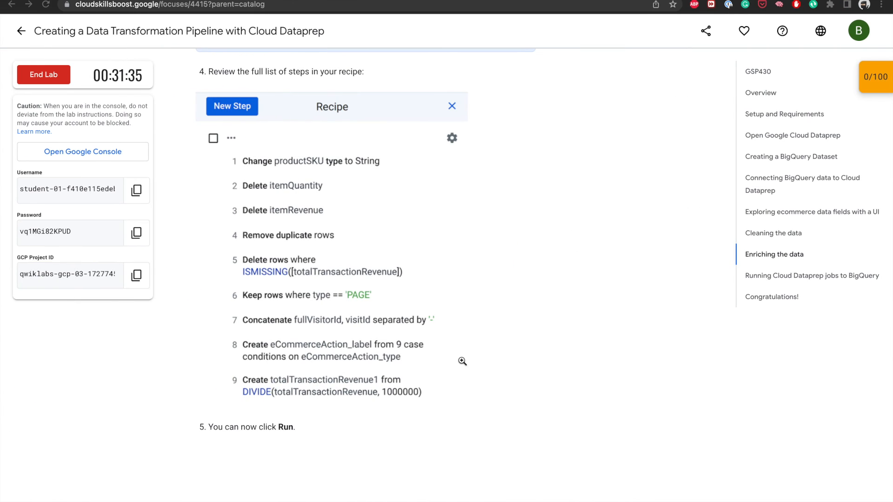
{"action": "key", "text": "ctrl+Right"}
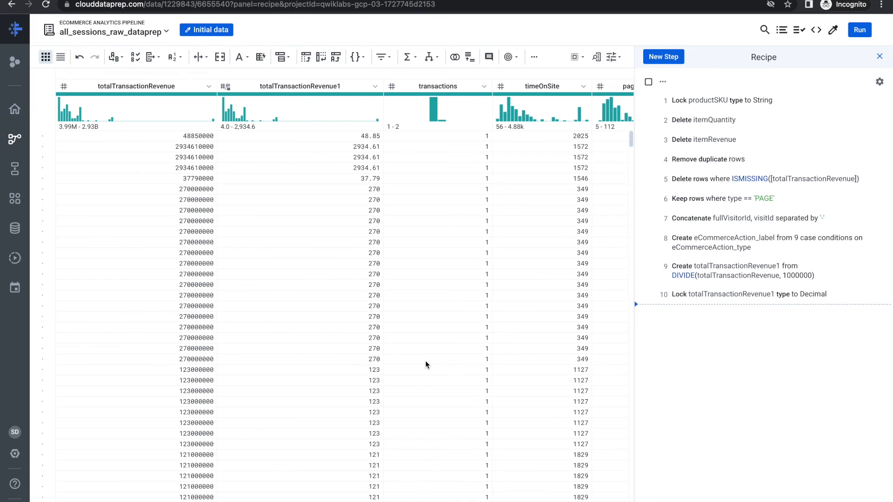
Check the lab's next instruction and open the Run Job settings for the recipe.
{"action": "key", "text": "ctrl+Left"}
{"action": "scroll", "coordinate": [330, 417], "scroll_direction": "down", "scroll_amount": 3}
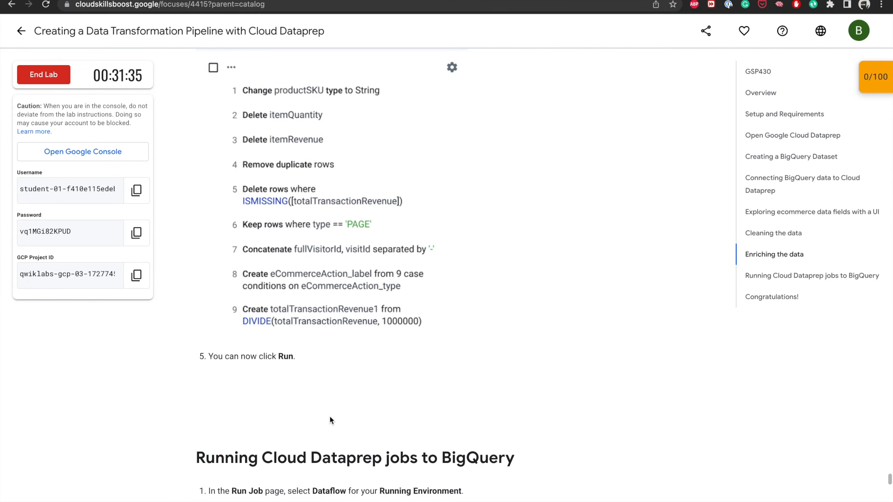
{"action": "key", "text": "ctrl+Right"}
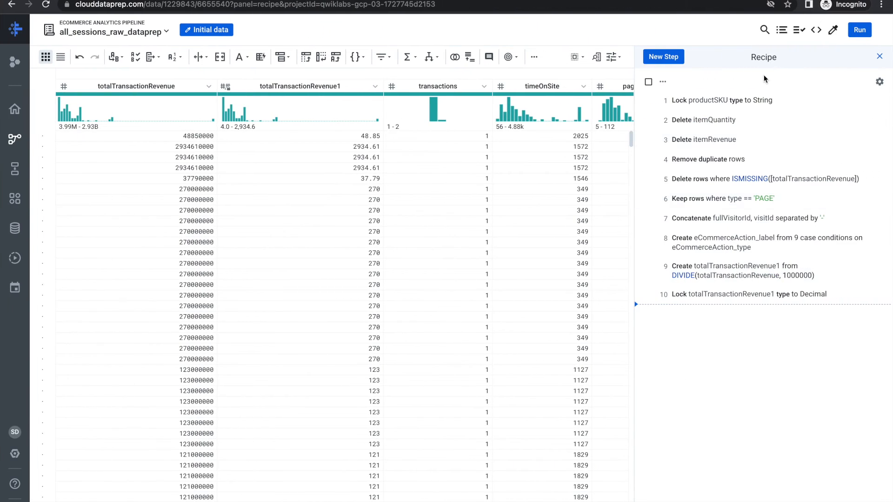
{"action": "left_click", "coordinate": [860, 31]}
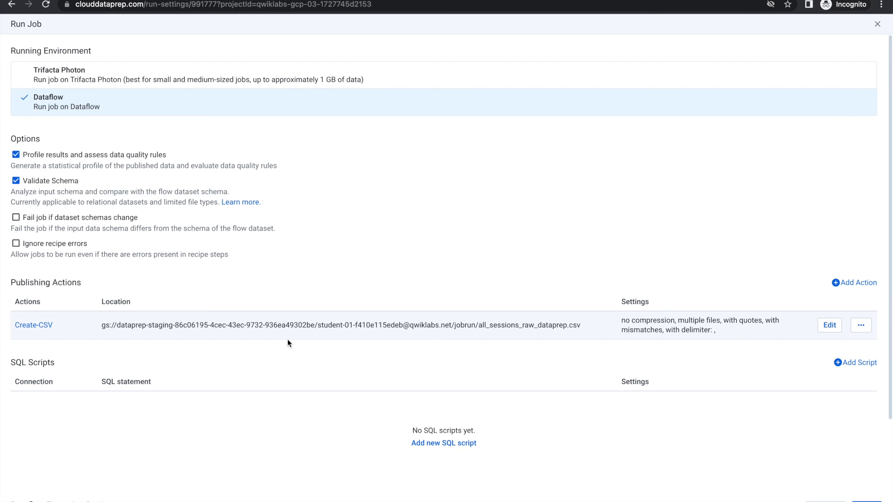
Read the lab's section on running jobs to BigQuery and open the Create-CSV publishing action for editing.
{"action": "key", "text": "ctrl+Left"}
{"action": "scroll", "coordinate": [326, 385], "scroll_direction": "down", "scroll_amount": 6}
{"action": "scroll", "coordinate": [326, 384], "scroll_direction": "down", "scroll_amount": 1}
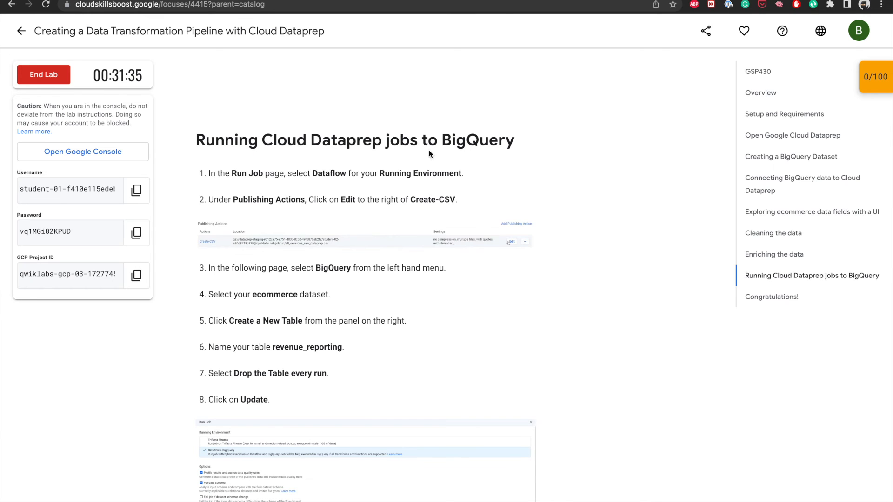
{"action": "scroll", "coordinate": [502, 152], "scroll_direction": "down", "scroll_amount": 3}
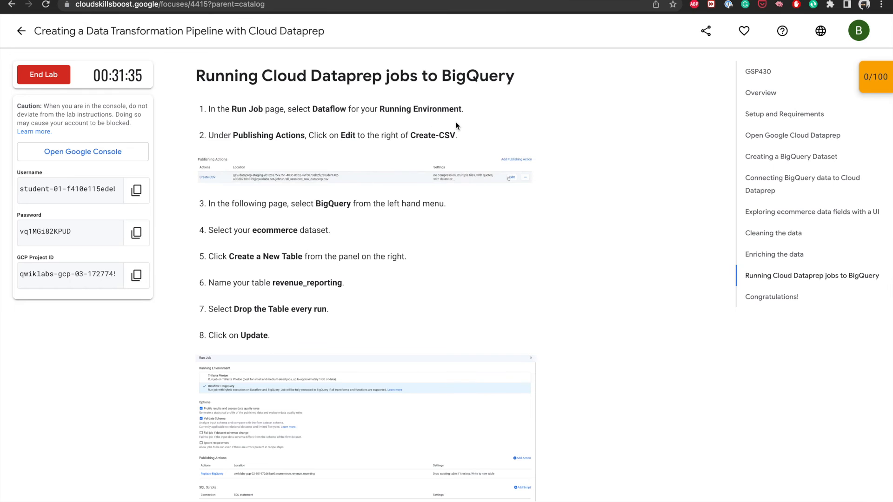
{"action": "key", "text": "ctrl+Right"}
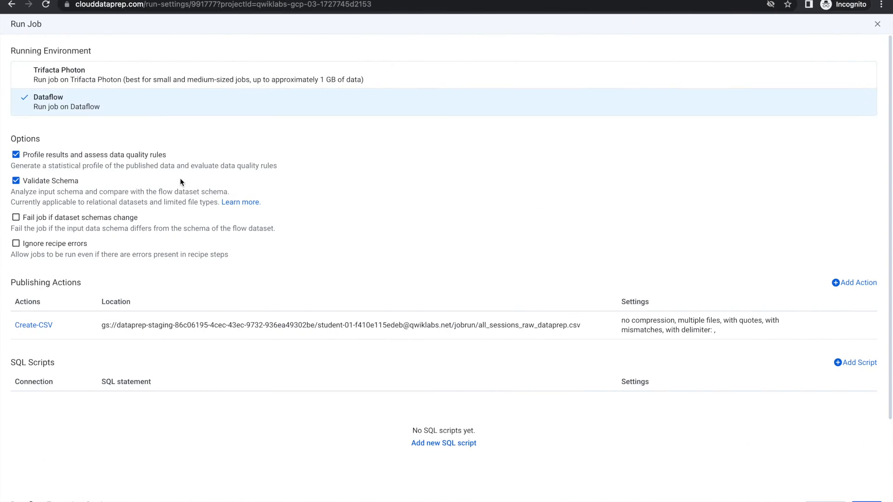
{"action": "key", "text": "ctrl+Left"}
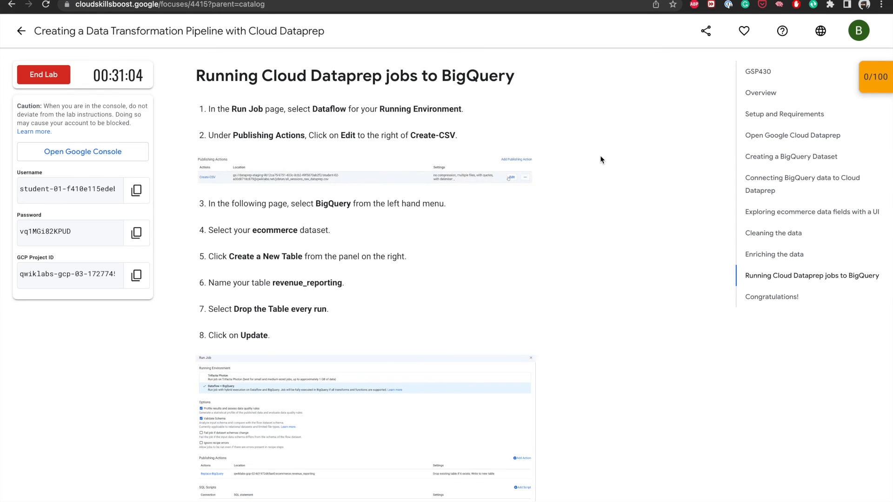
{"action": "key", "text": "ctrl+Right"}
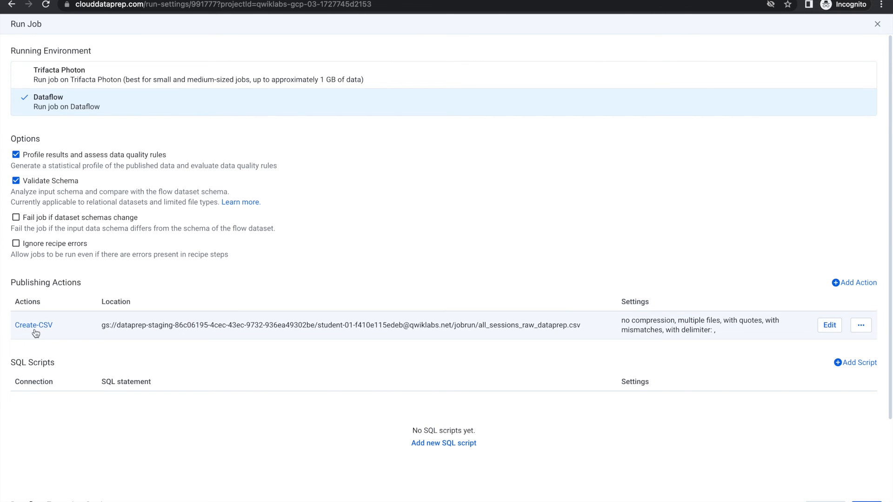
{"action": "left_click", "coordinate": [830, 328]}
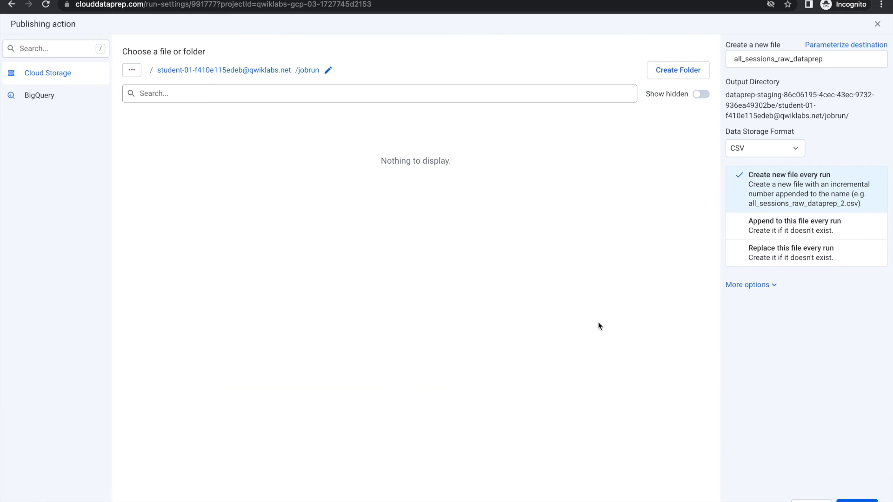
Choose BigQuery as the publishing action's destination, following the lab instructions.
{"action": "key", "text": "ctrl+Left"}
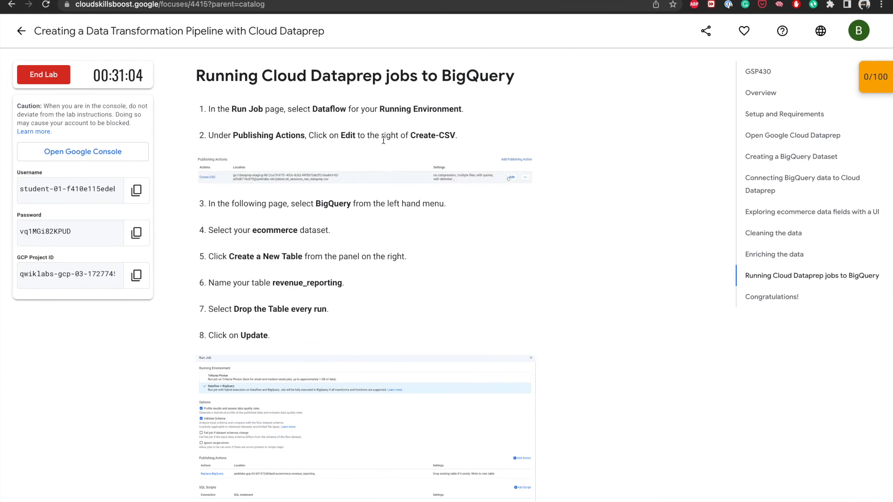
{"action": "scroll", "coordinate": [299, 216], "scroll_direction": "down", "scroll_amount": 2}
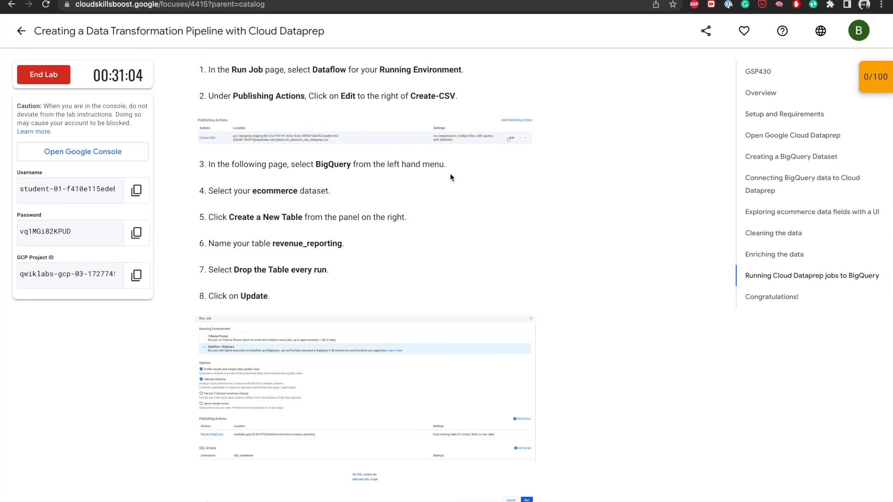
{"action": "key", "text": "ctrl+Right"}
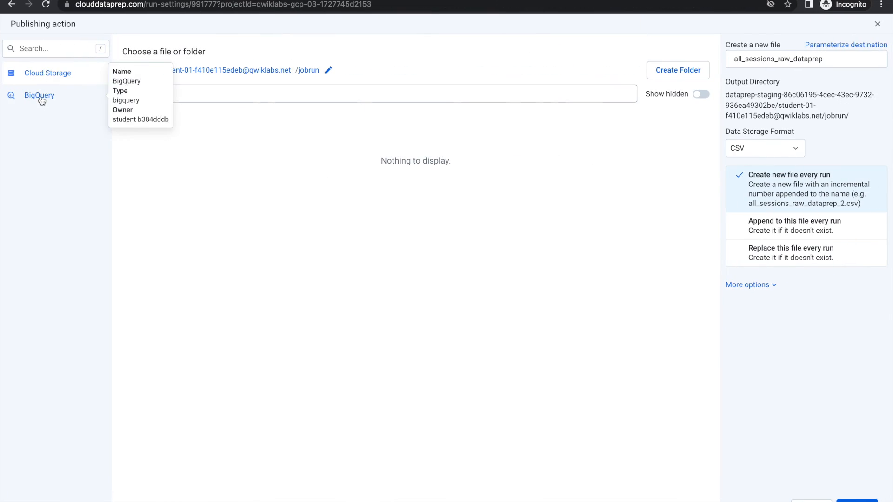
{"action": "left_click", "coordinate": [41, 100]}
{"action": "key", "text": "ctrl+Left"}
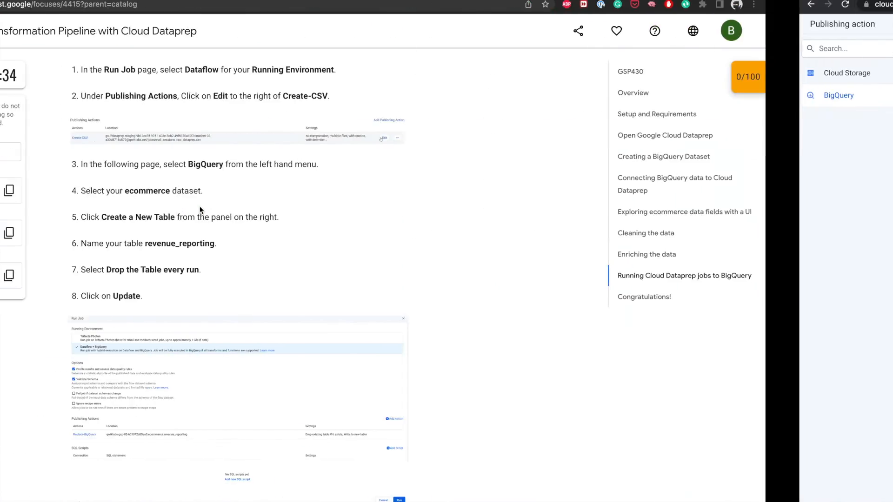
Select the ecommerce dataset as the publishing destination and choose to create a new table in it, following the lab instructions.
{"action": "scroll", "coordinate": [315, 214], "scroll_direction": "down", "scroll_amount": 3}
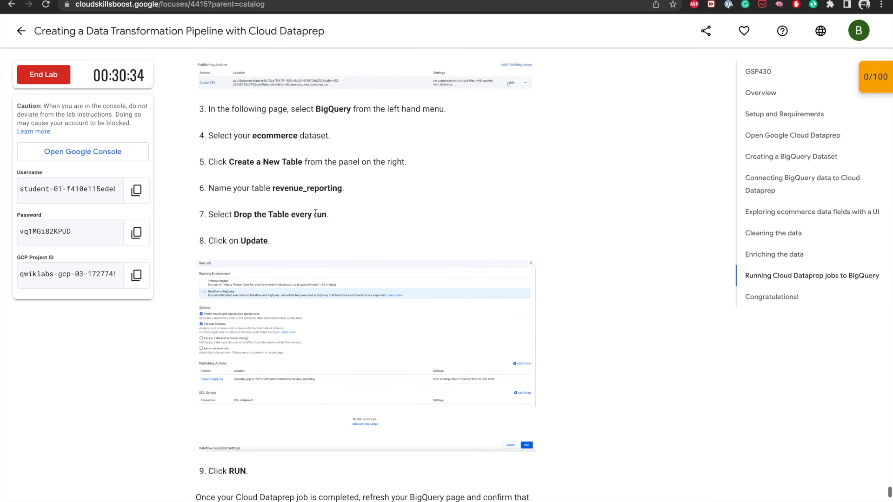
{"action": "key", "text": "ctrl+Right"}
{"action": "left_click", "coordinate": [181, 141]}
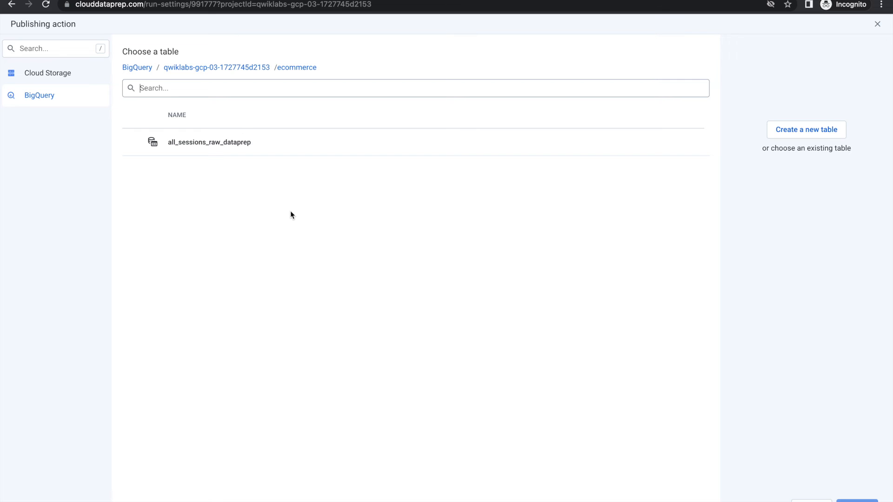
{"action": "key", "text": "ctrl+Left"}
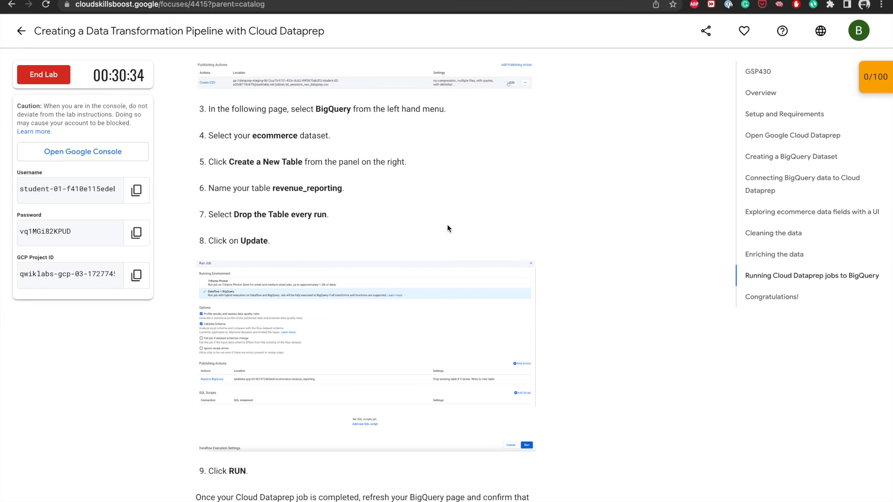
{"action": "key", "text": "ctrl+Right"}
{"action": "left_click", "coordinate": [816, 133]}
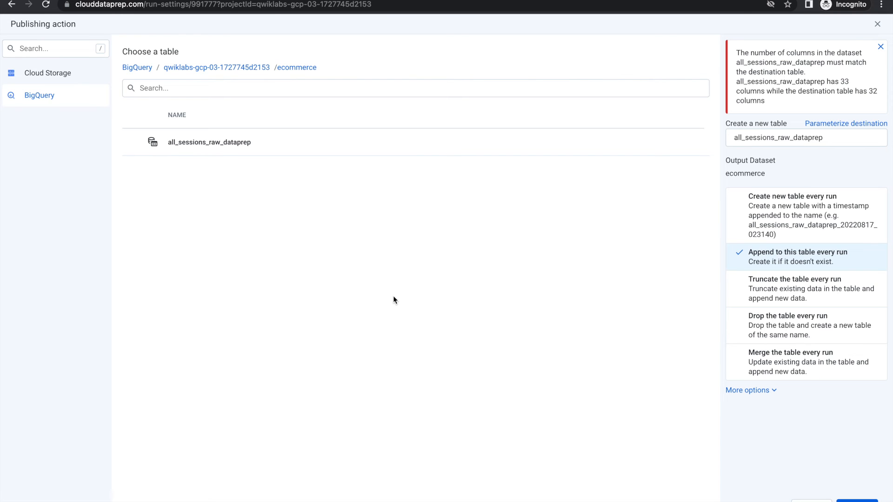
Name the new output table revenue_reporting, copying the name from the lab instructions.
{"action": "key", "text": "ctrl+Left"}
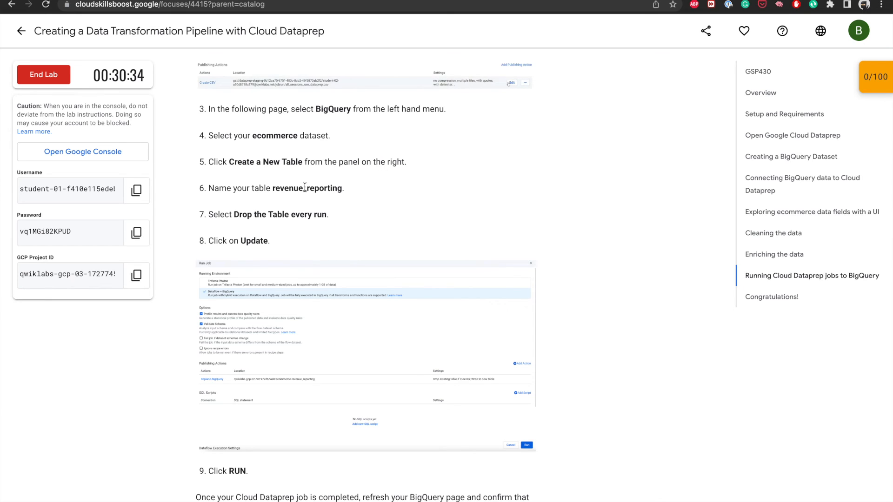
{"action": "double_click", "coordinate": [305, 187]}
{"action": "key", "text": "ctrl+c"}
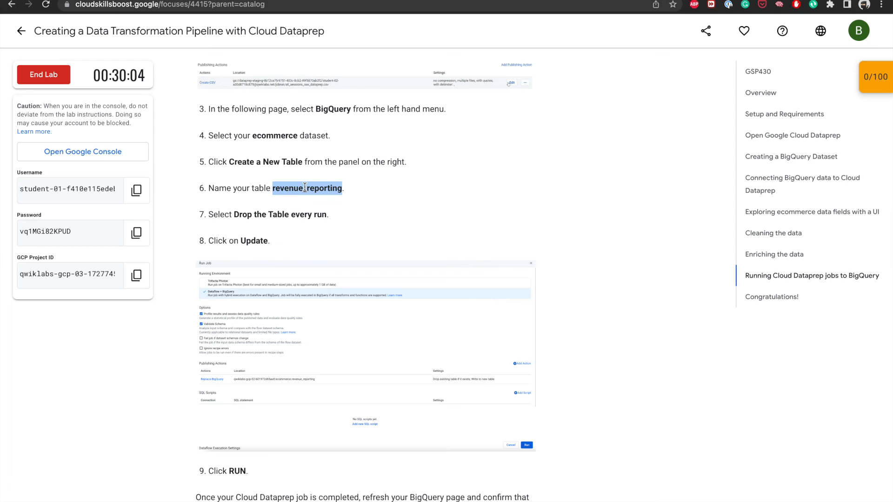
{"action": "key", "text": "ctrl+Right"}
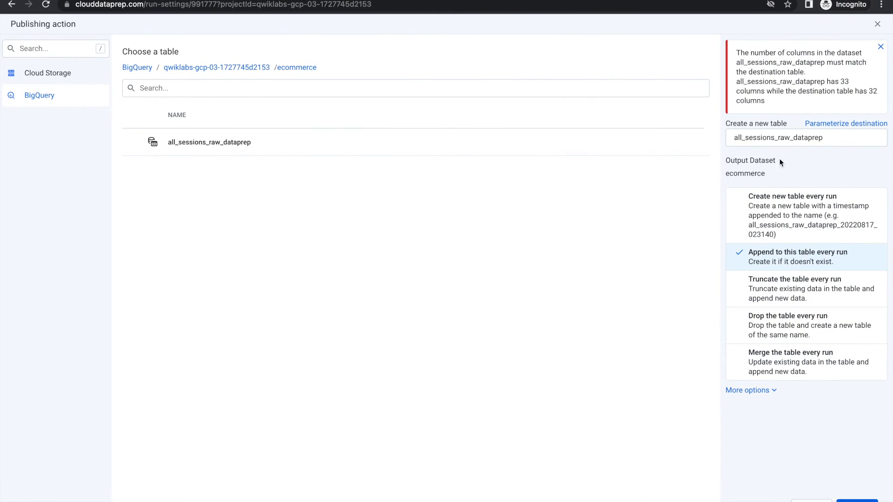
{"action": "left_click_drag", "start_coordinate": [832, 137], "coordinate": [722, 141]}
{"action": "key", "text": "ctrl+v"}
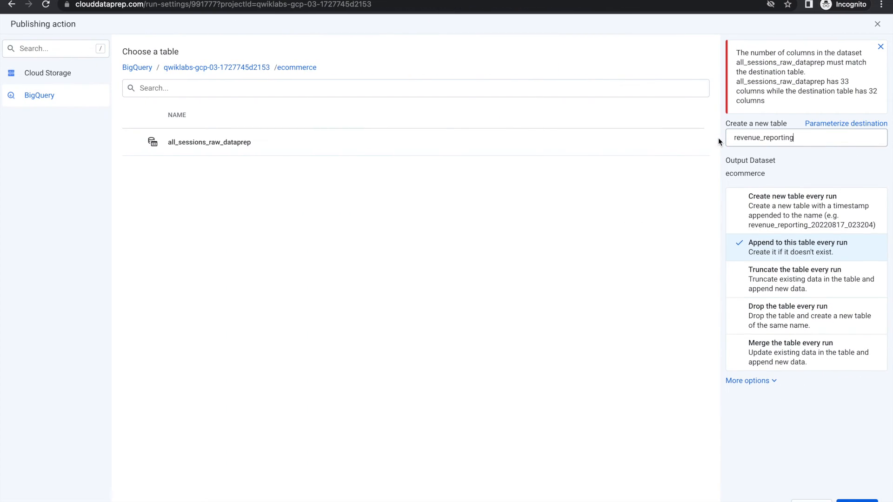
Set the publishing action to drop the table every run and save the updated action to the job settings.
{"action": "key", "text": "ctrl+Left"}
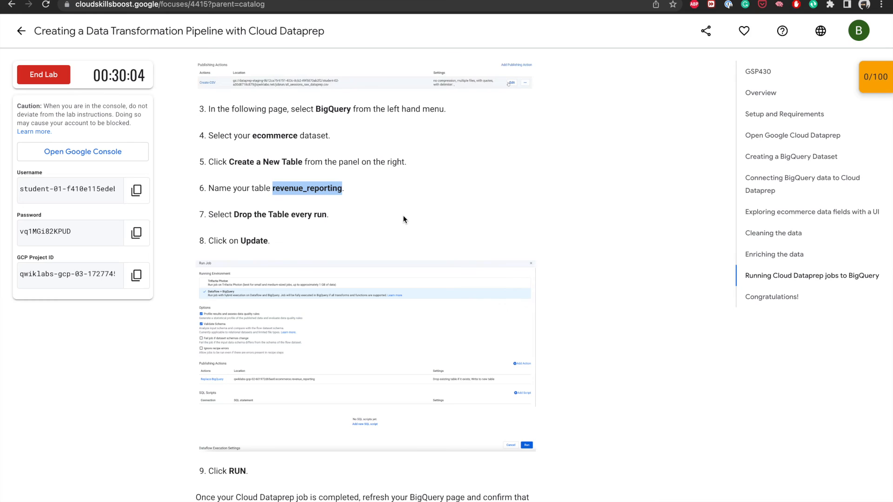
{"action": "key", "text": "ctrl+Right"}
{"action": "left_click", "coordinate": [775, 318]}
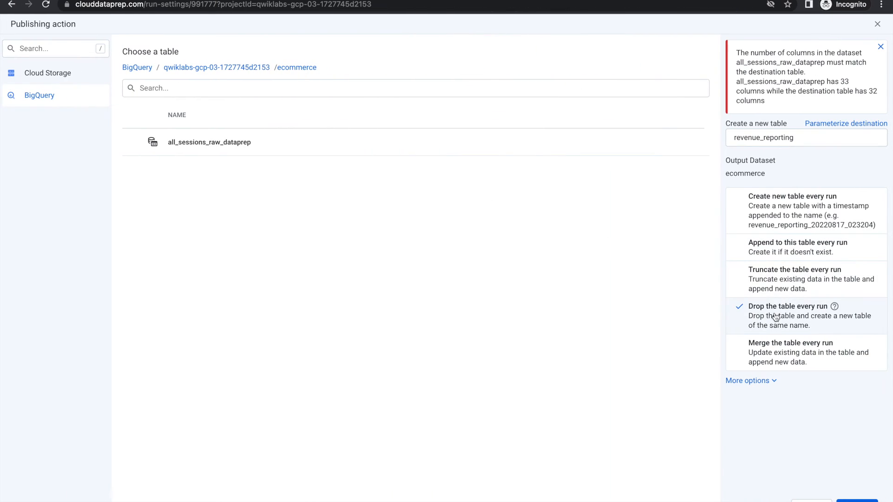
{"action": "key", "text": "ctrl+Left"}
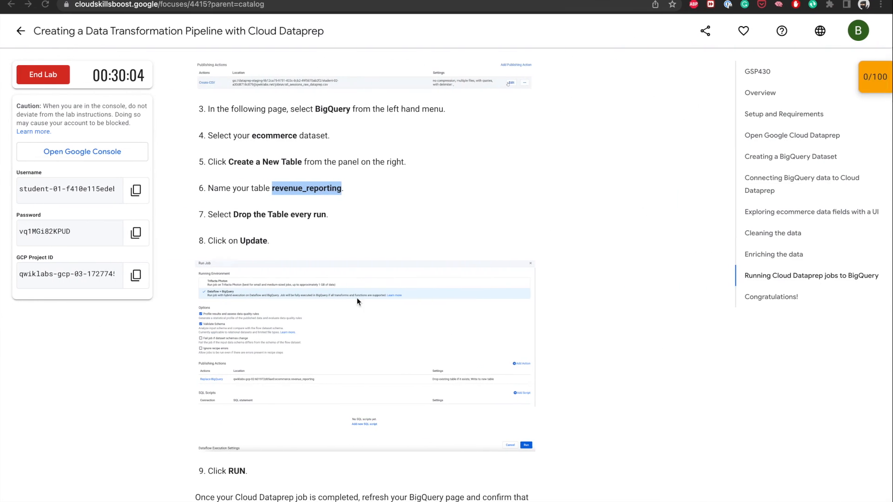
{"action": "left_click", "coordinate": [322, 234]}
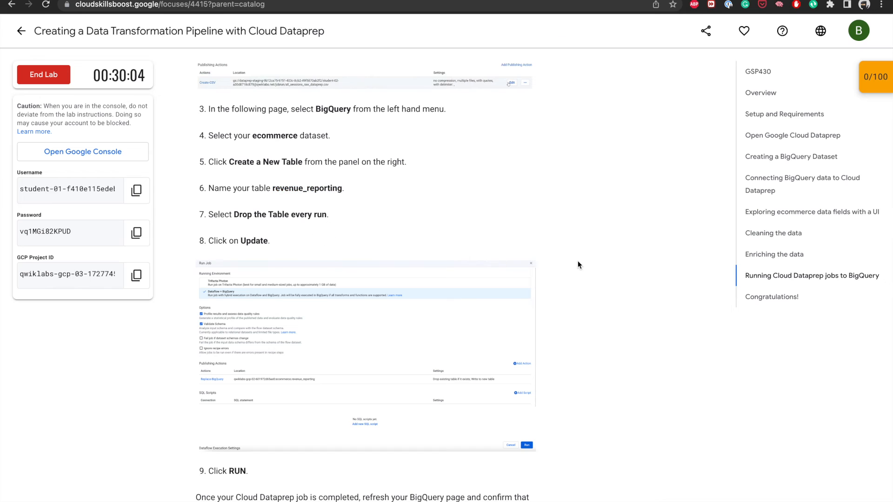
{"action": "key", "text": "ctrl+Right"}
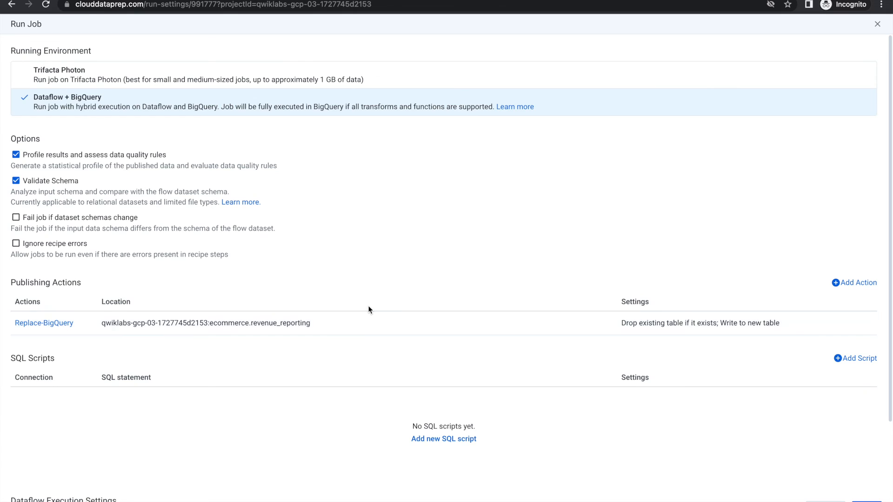
Check the lab's remaining instructions and run the job in the Dataflow + BigQuery environment.
{"action": "key", "text": "ctrl+Left"}
{"action": "scroll", "coordinate": [379, 345], "scroll_direction": "down", "scroll_amount": 5}
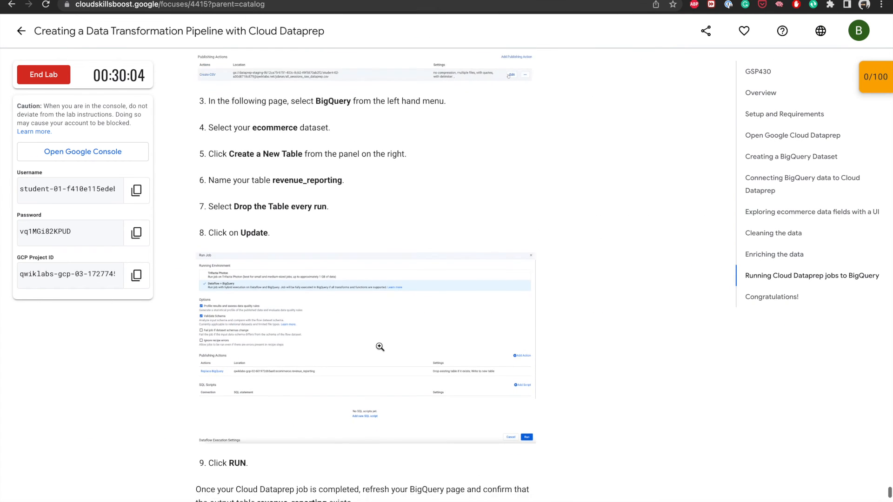
{"action": "key", "text": "ctrl+Right"}
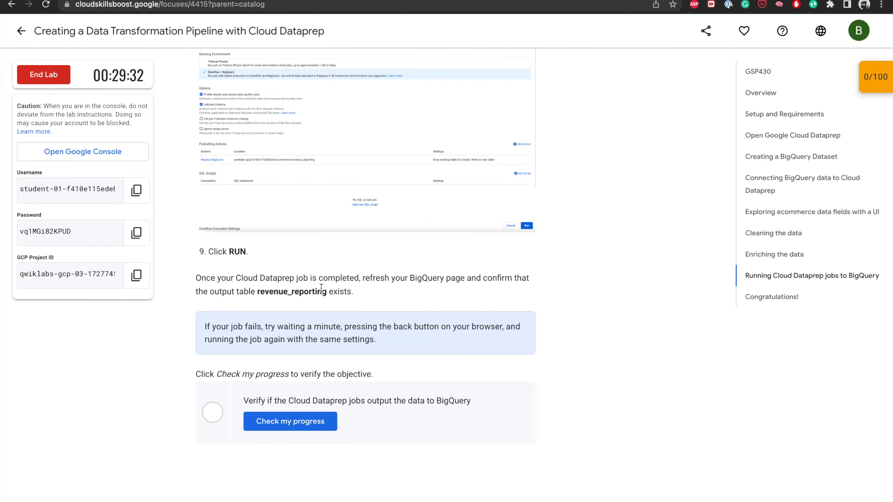
{"action": "scroll", "coordinate": [455, 302], "scroll_direction": "down", "scroll_amount": 2}
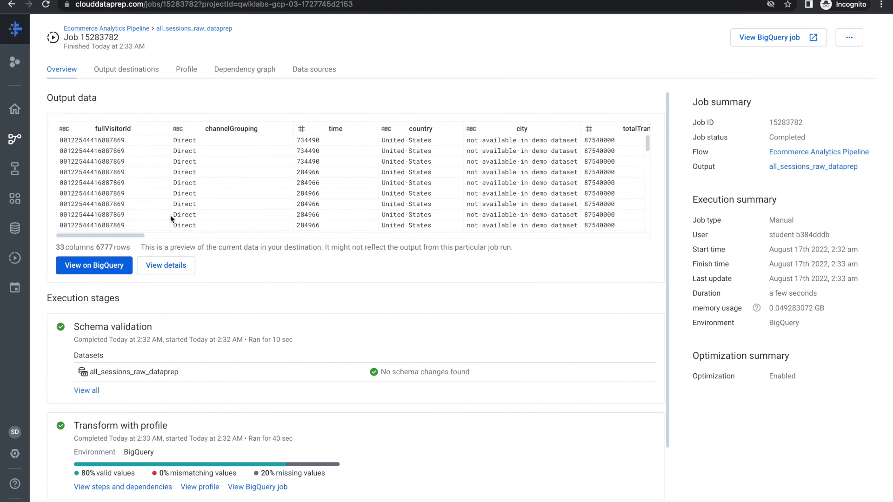
Review the finished job's stages, open its output in BigQuery and preview the revenue_reporting table under the ecommerce dataset.
{"action": "scroll", "coordinate": [221, 320], "scroll_direction": "down", "scroll_amount": 2}
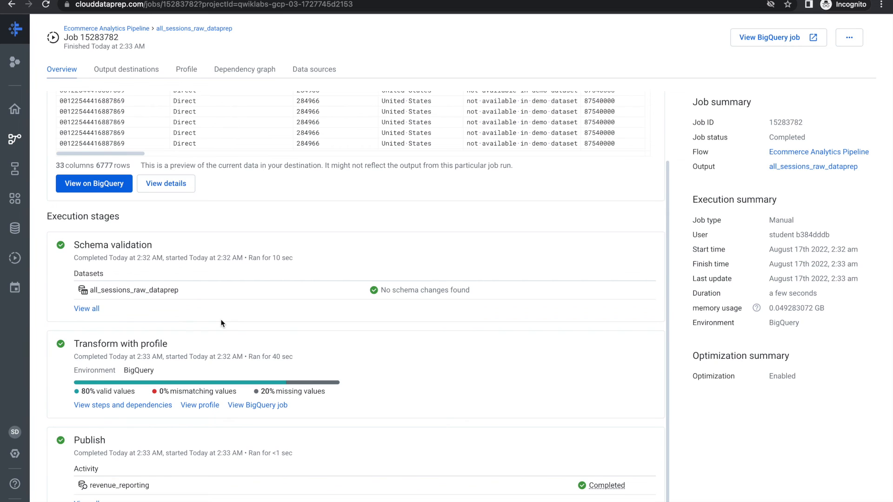
{"action": "left_click", "coordinate": [107, 188]}
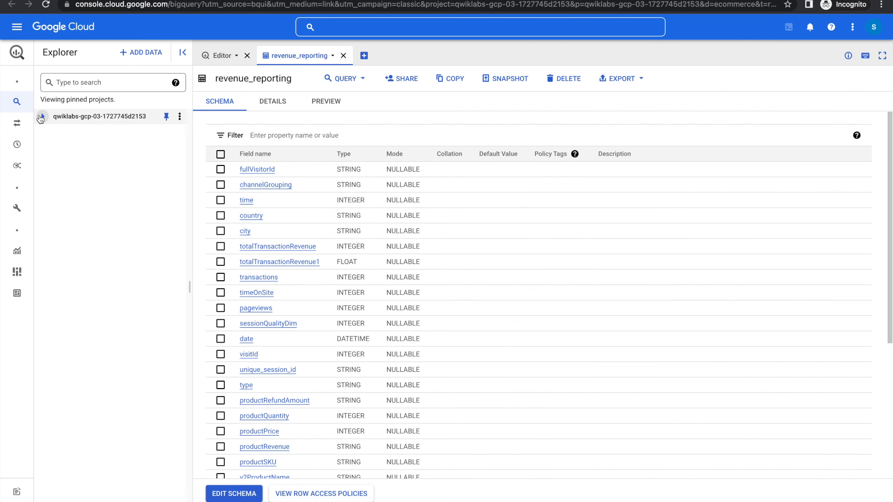
{"action": "left_click", "coordinate": [43, 117]}
{"action": "left_click", "coordinate": [53, 132]}
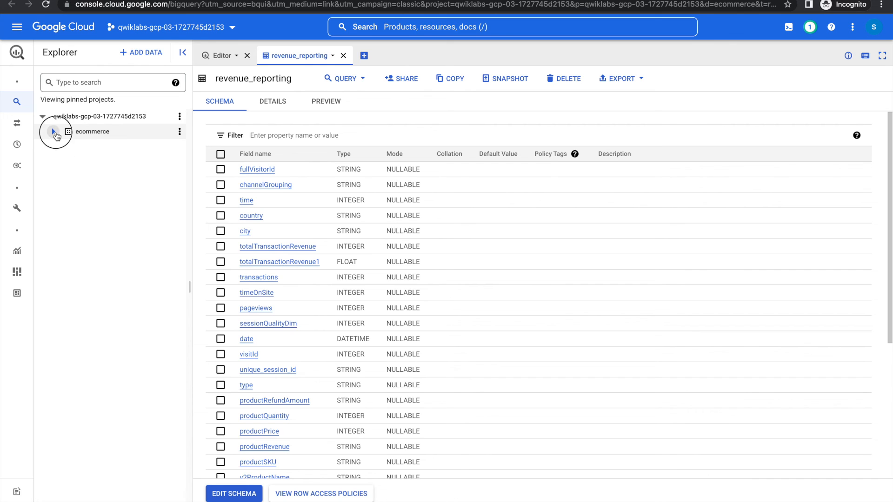
{"action": "left_click", "coordinate": [101, 161]}
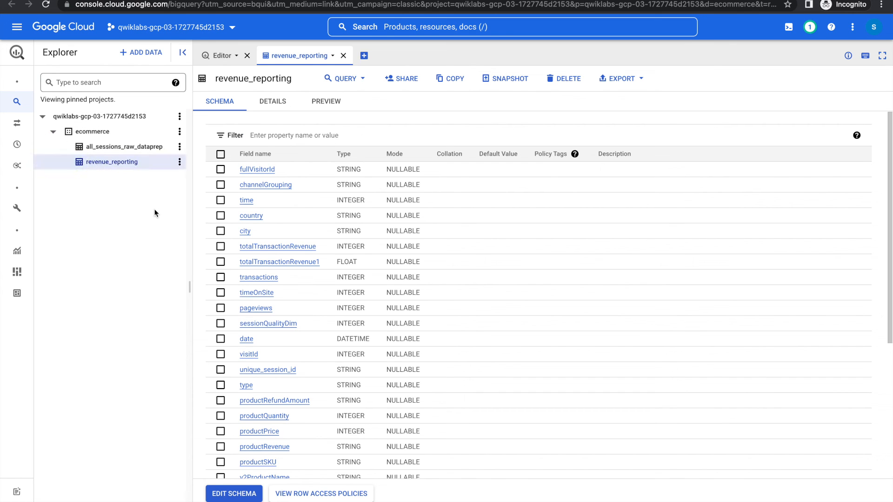
{"action": "left_click", "coordinate": [325, 103]}
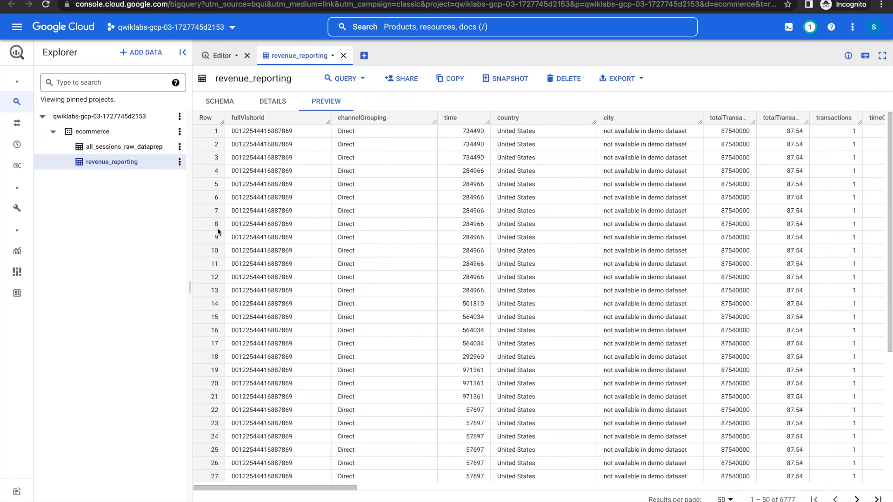
{"action": "scroll", "coordinate": [123, 250], "scroll_direction": "left", "scroll_amount": 2}
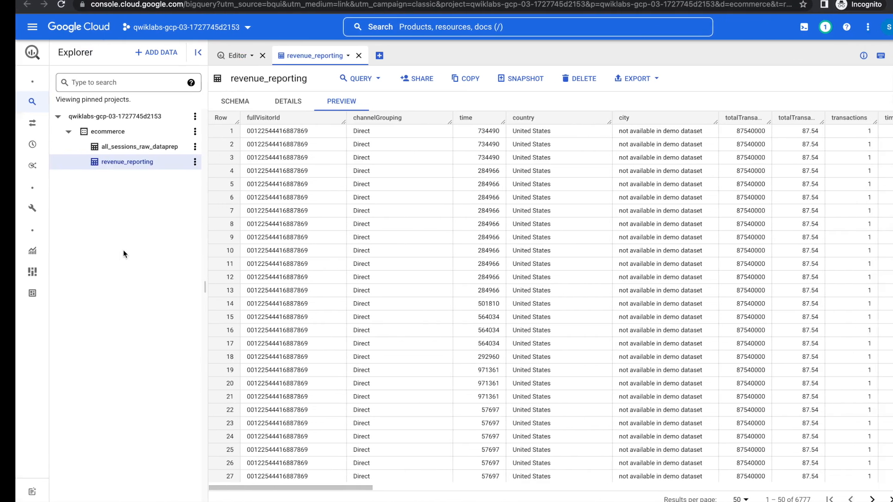
Return to the lab page and check the progress for the objective on Cloud Dataprep jobs outputting data to BigQuery.
{"action": "key", "text": "ctrl+Left"}
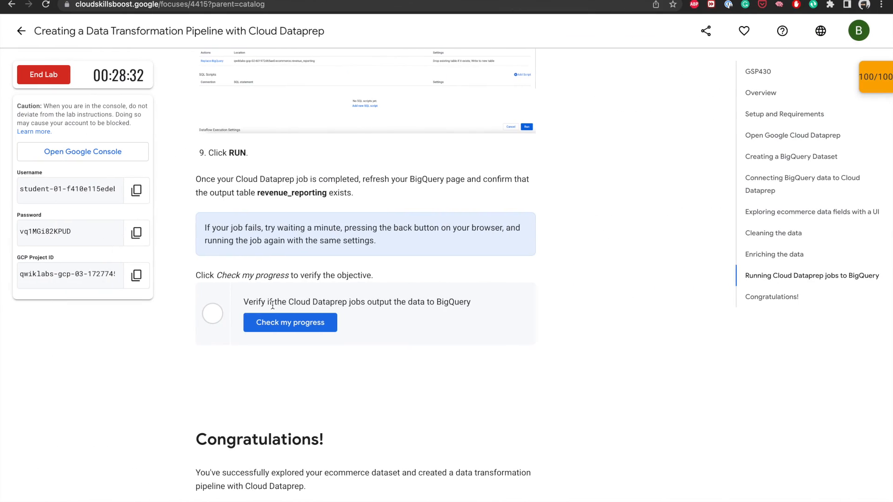
{"action": "left_click", "coordinate": [256, 322]}
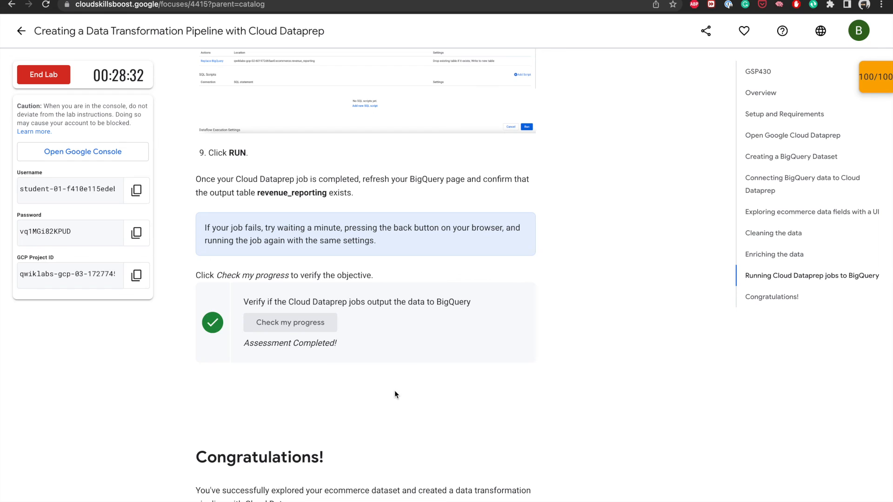
{"action": "scroll", "coordinate": [416, 349], "scroll_direction": "down", "scroll_amount": 5}
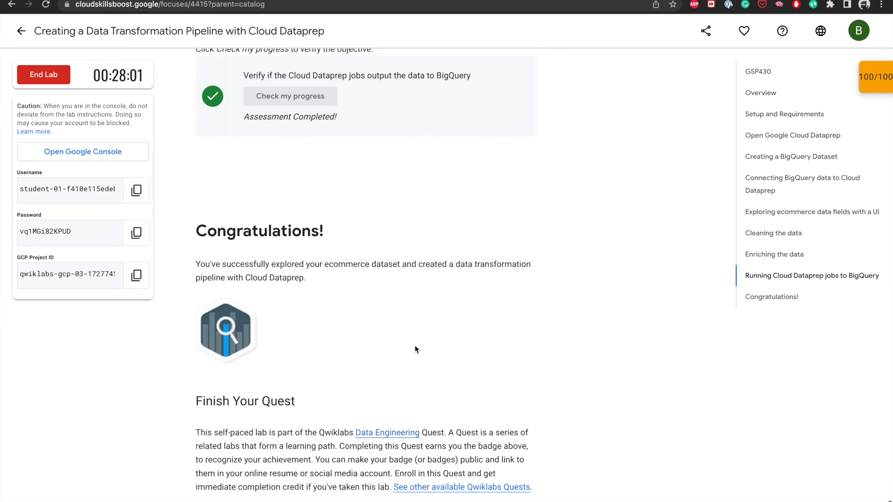
{"action": "scroll", "coordinate": [415, 349], "scroll_direction": "up", "scroll_amount": 20}
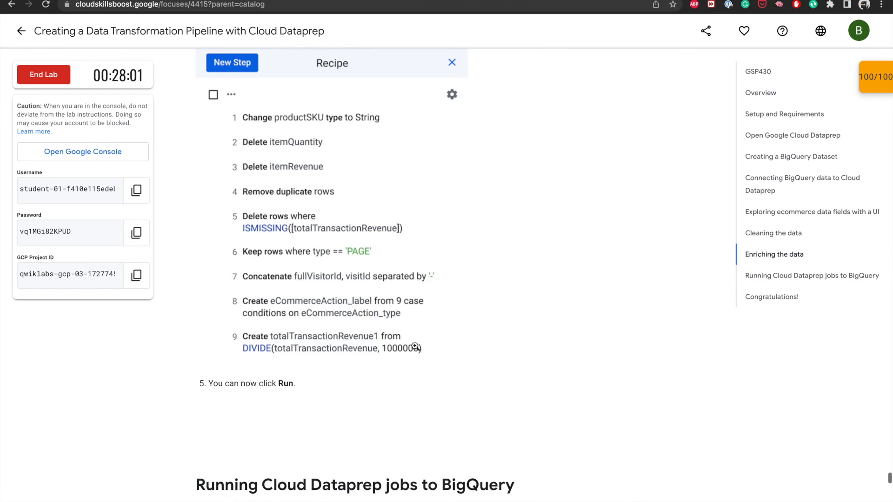
{"action": "scroll", "coordinate": [415, 349], "scroll_direction": "up", "scroll_amount": 20}
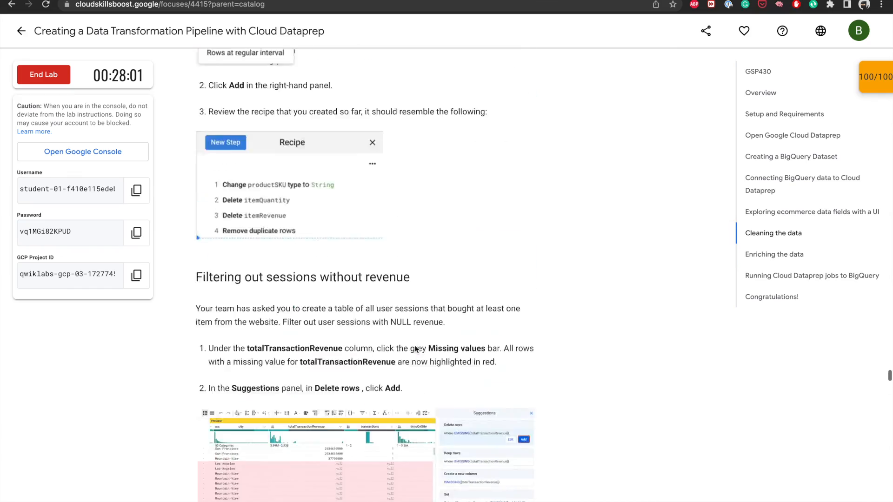
{"action": "scroll", "coordinate": [415, 349], "scroll_direction": "up", "scroll_amount": 20}
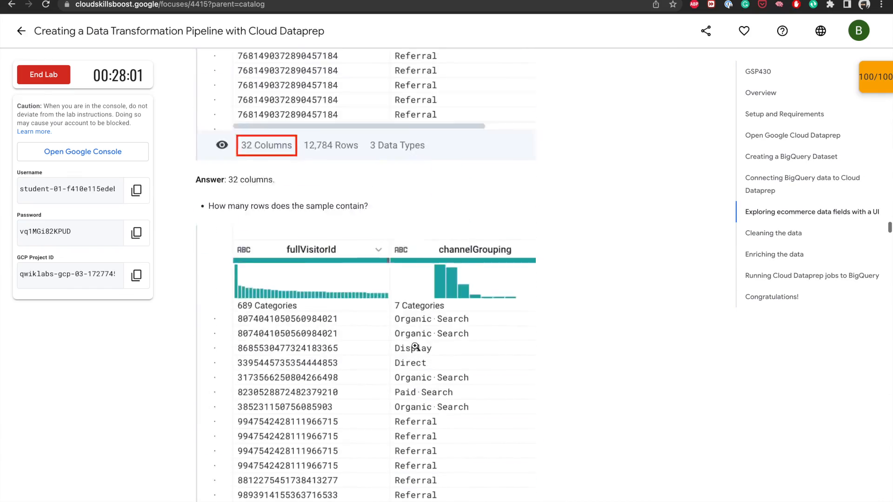
{"action": "scroll", "coordinate": [415, 347], "scroll_direction": "up", "scroll_amount": 10}
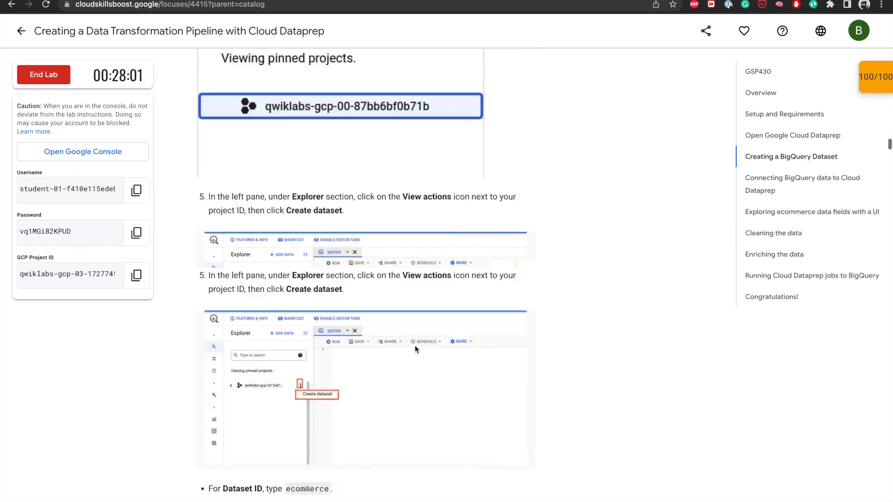